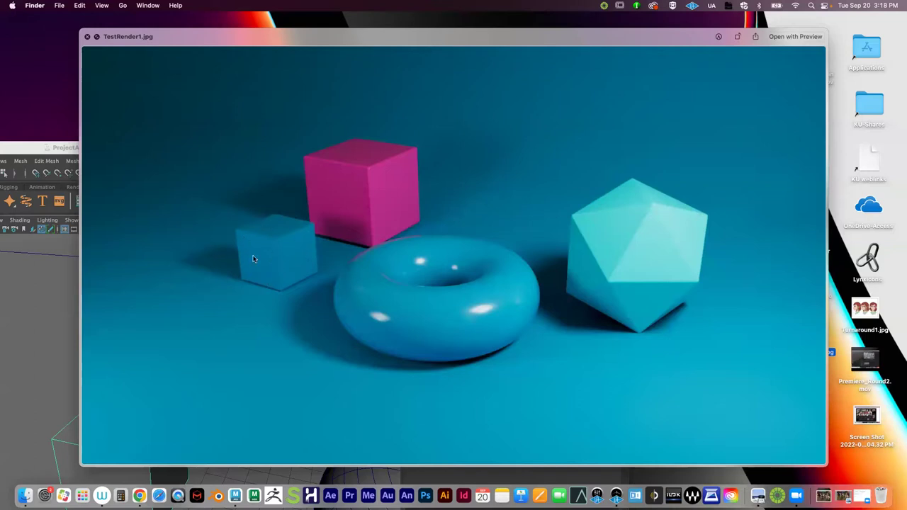
Compare the four objects in the Maya scene with the TestRender1.jpg render
key(space)
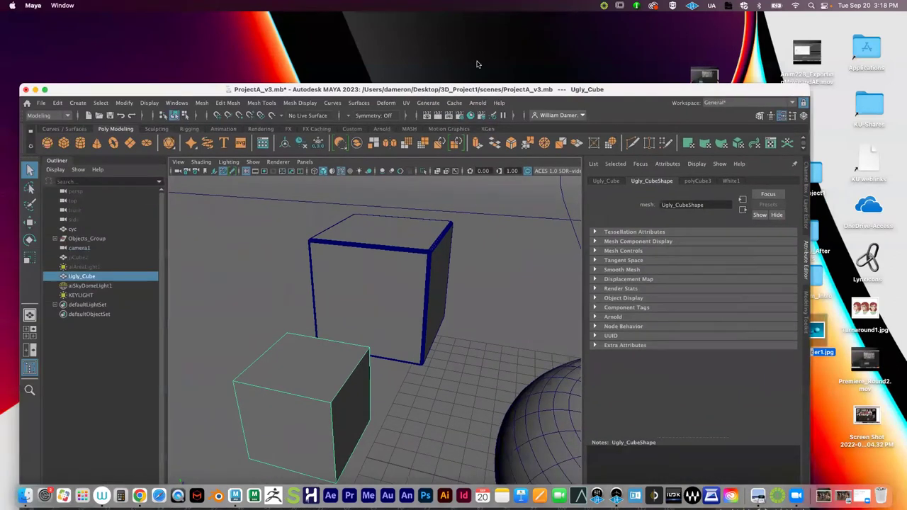
double_click(250, 147)
drag(418, 31, 417, 20)
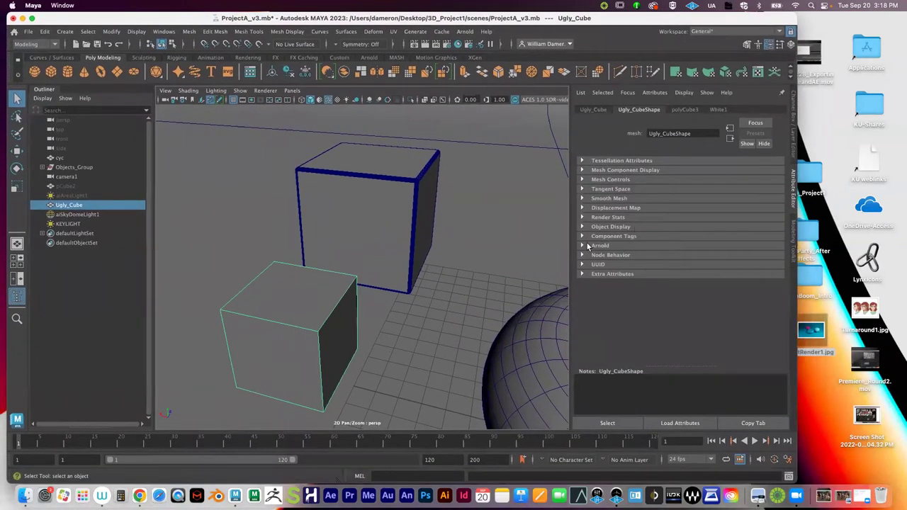
alt+right_drag(490, 239, 460, 195)
alt+drag(460, 195, 382, 217)
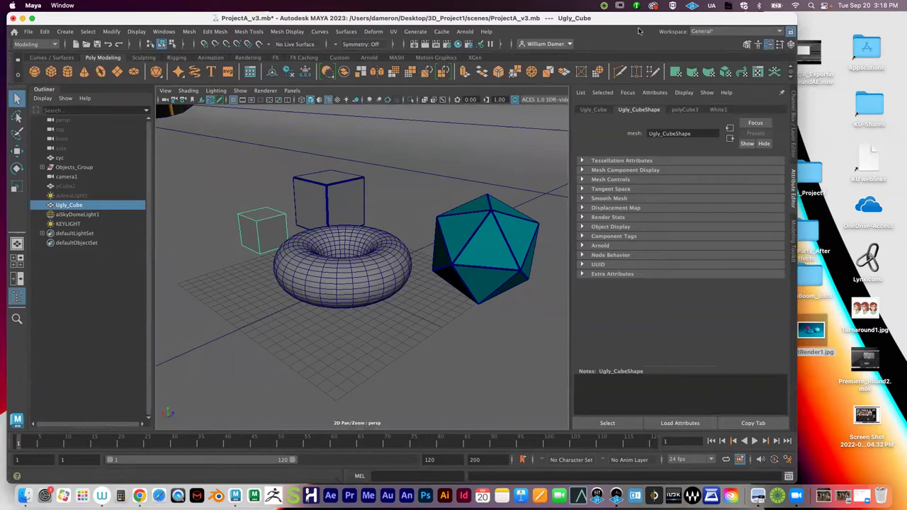
drag(709, 21, 594, 43)
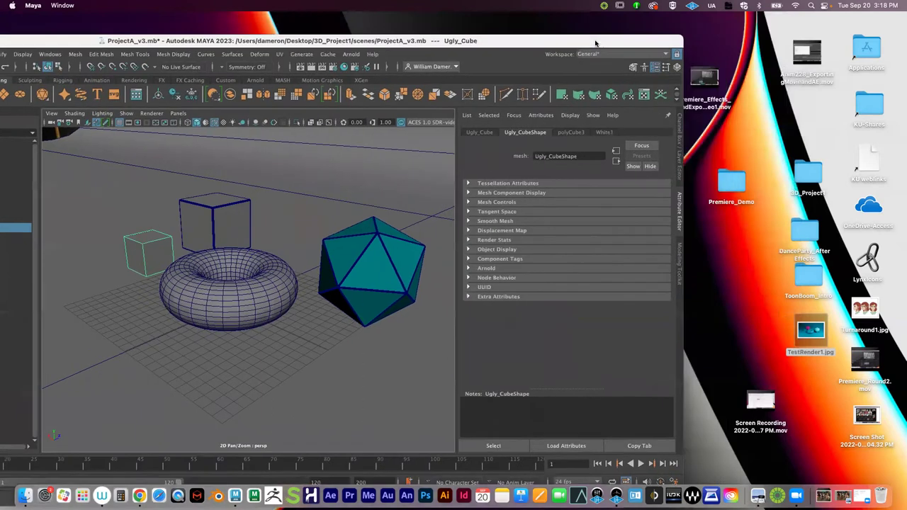
click(812, 331)
key(space)
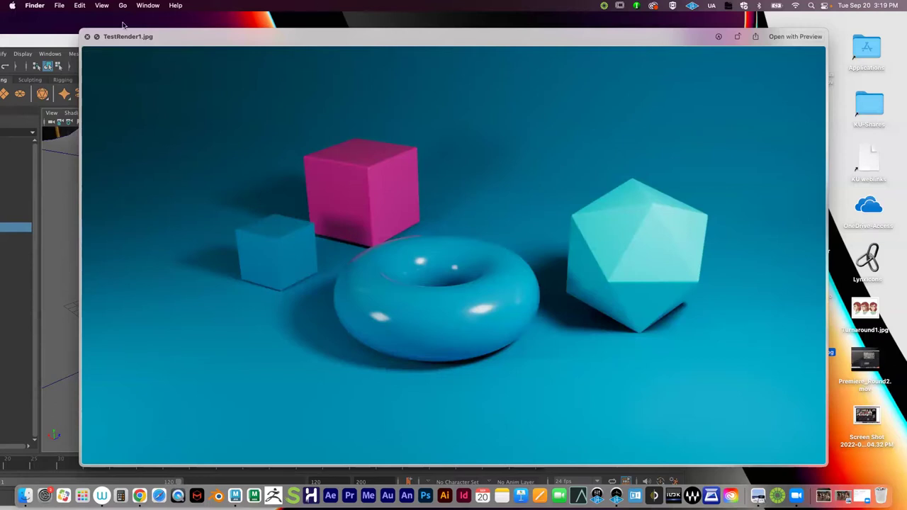
click(86, 36)
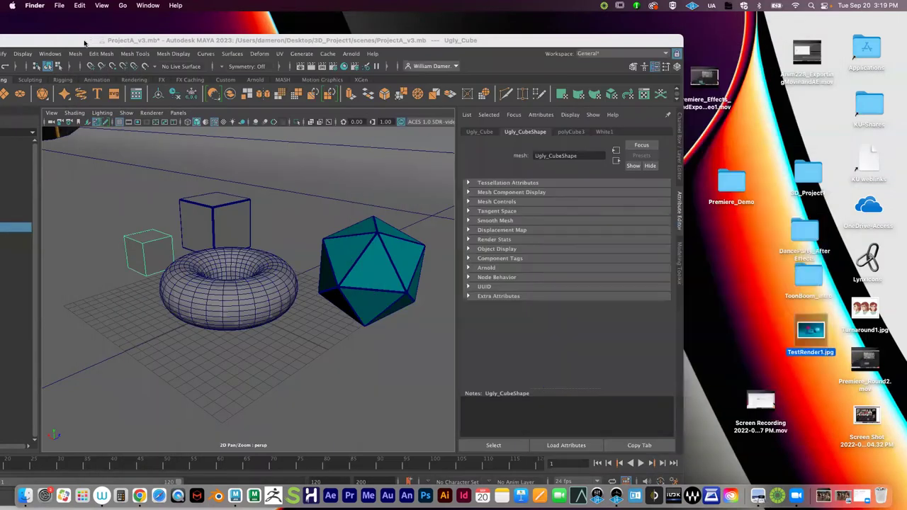
Maximize the Maya window and examine the cubes, torus and icosahedron from several angles and distances
double_click(141, 26)
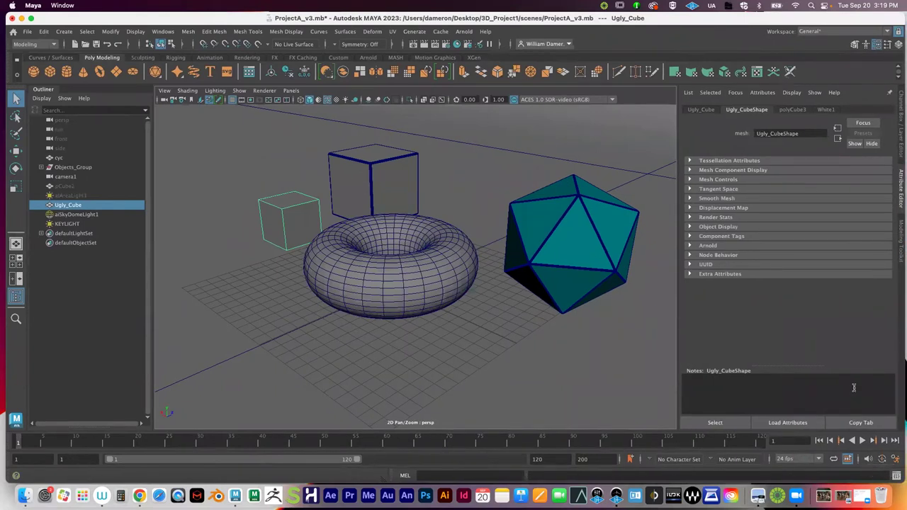
alt+drag(480, 218, 443, 206)
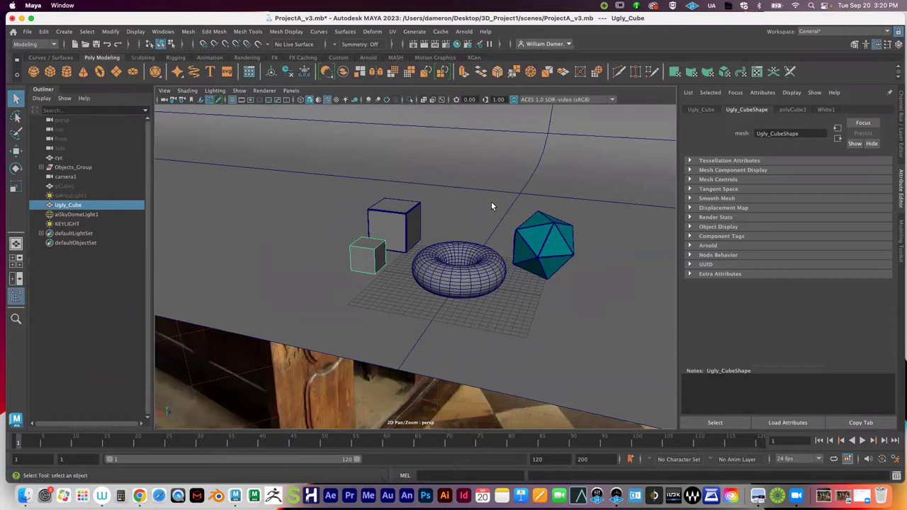
alt+right_drag(450, 238, 433, 249)
alt+drag(432, 248, 400, 278)
alt+right_drag(400, 278, 418, 266)
alt+drag(418, 266, 380, 227)
alt+right_drag(381, 227, 441, 268)
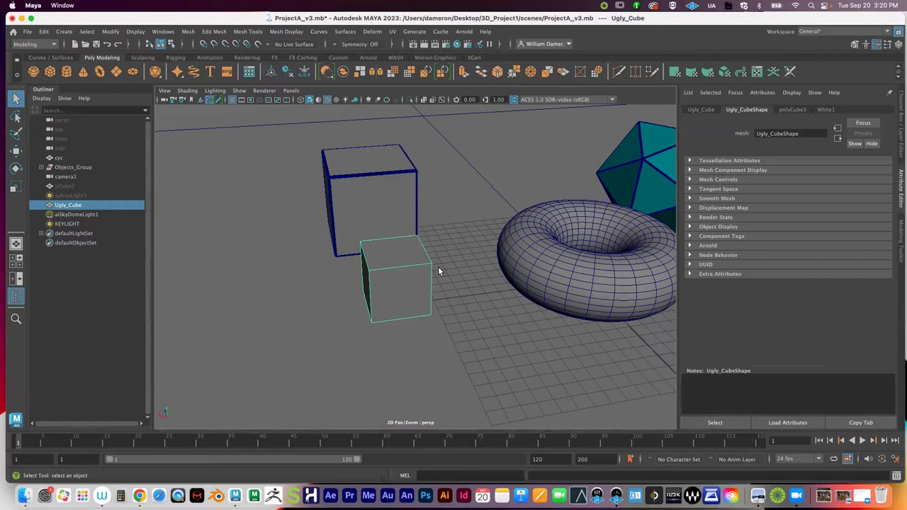
alt+right_drag(415, 229, 342, 222)
alt+drag(342, 223, 371, 241)
Select the backdrop, all the shape objects and the camera, and hide them
drag(265, 178, 514, 303)
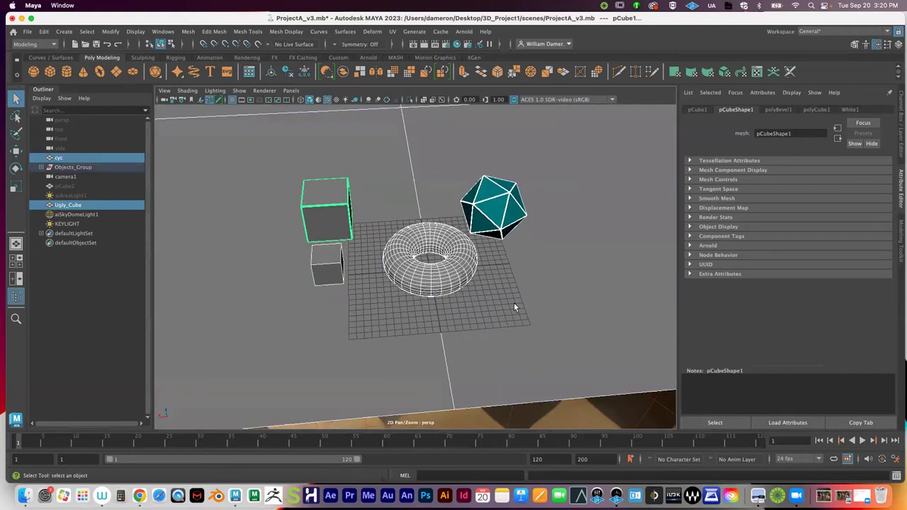
alt+right_drag(469, 282, 294, 184)
ctrl+alt+drag(295, 184, 480, 317)
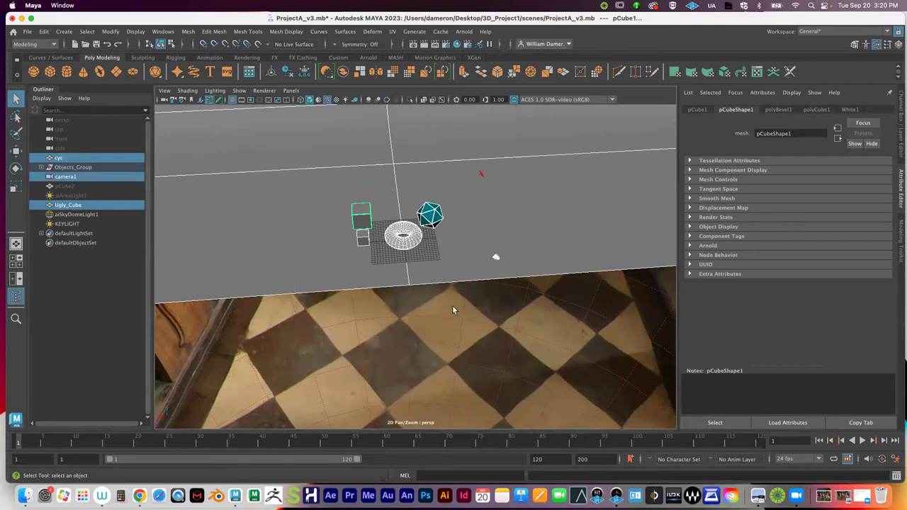
scroll(441, 290, up, 10)
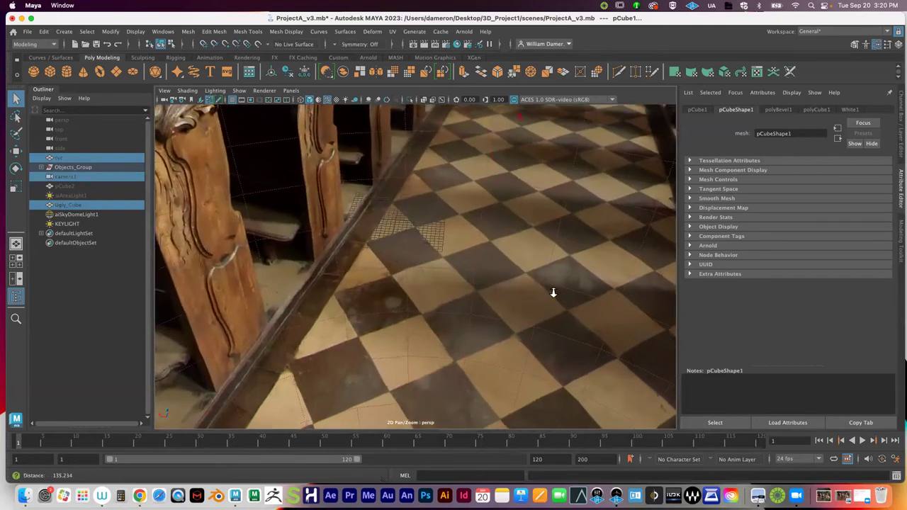
scroll(554, 293, up, 3)
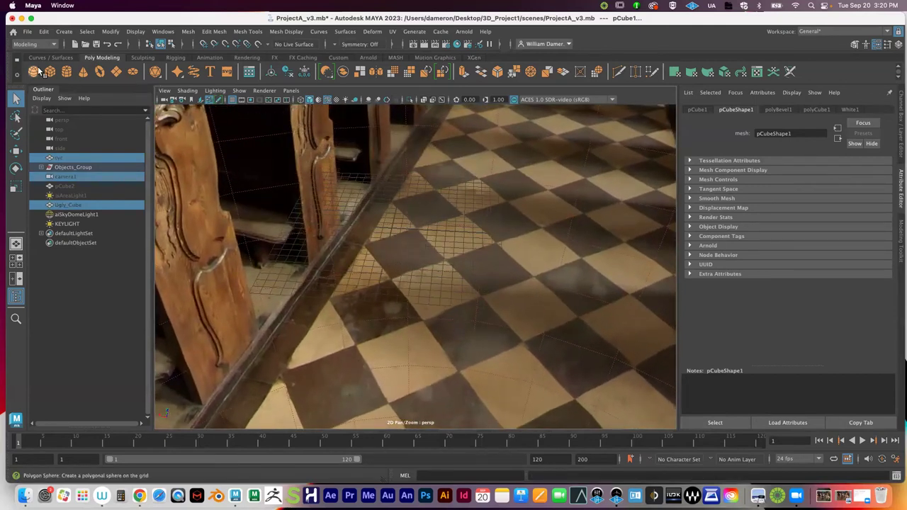
Create a polygon cube at the centre of the grid
click(50, 71)
alt+drag(385, 206, 429, 242)
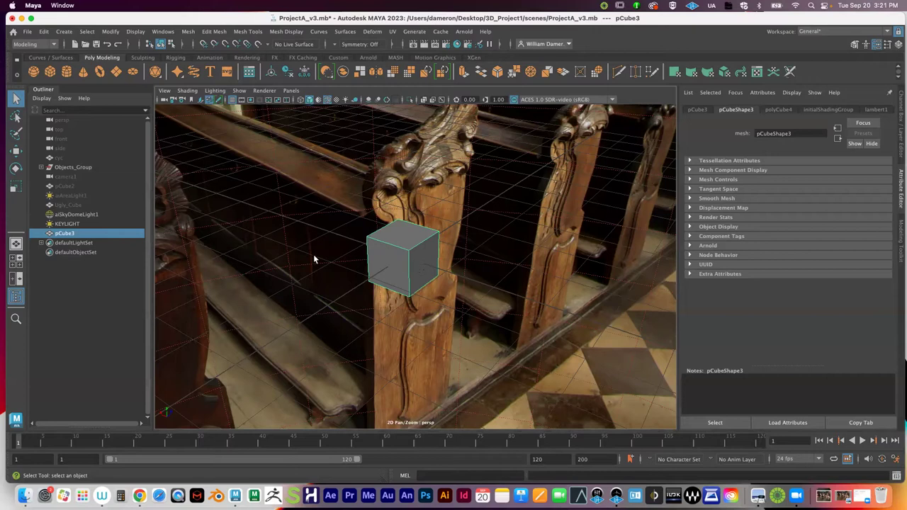
right_drag(402, 246, 448, 190)
Open the Duplicate Special options for the new cube and set the number of copies to 20
click(45, 32)
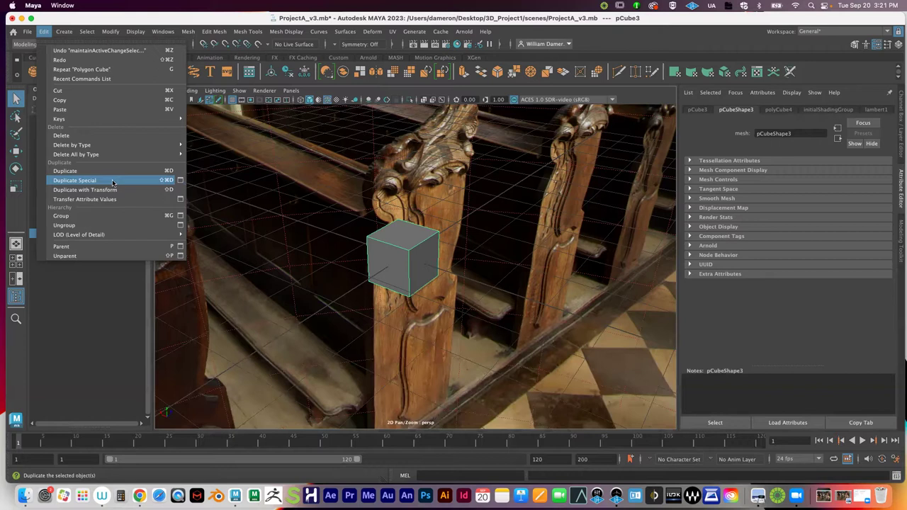
click(181, 182)
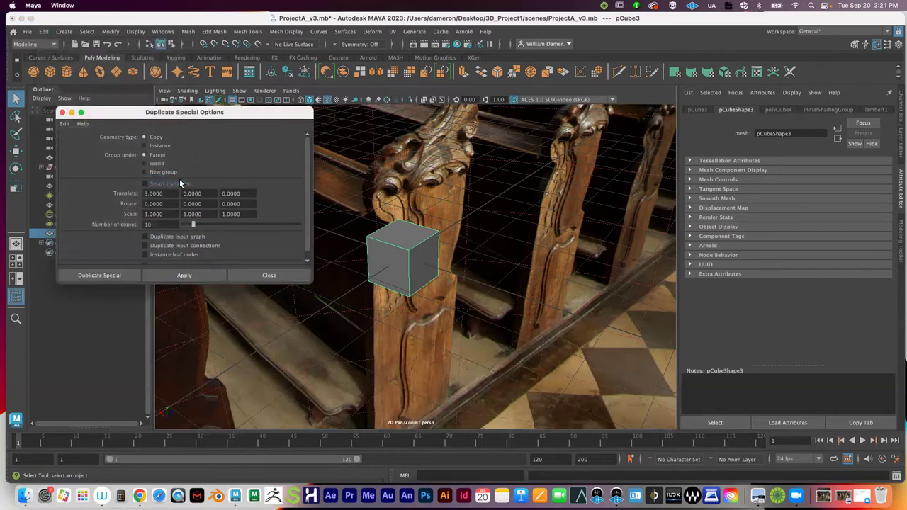
drag(164, 112, 203, 79)
drag(351, 250, 498, 328)
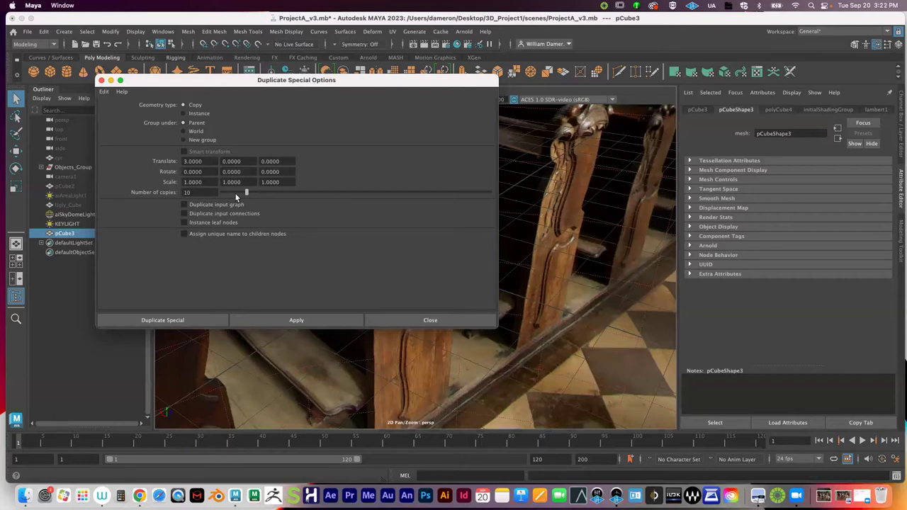
drag(247, 193, 270, 200)
drag(232, 82, 225, 80)
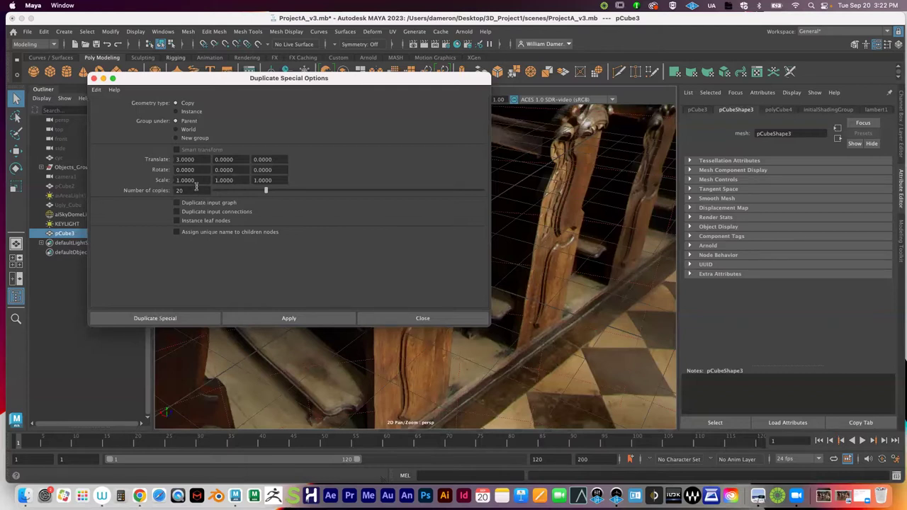
Reset the X translation of the duplicates to 0
double_click(179, 159)
text(3)
key(Return)
text(0)
drag(206, 82, 607, 165)
Switch the perspective view to wireframe display with the cube and grid in view
mouse_move(334, 234)
alt+mouse_down()
mouse_move(290, 233)
mouse_move(335, 236)
alt+mouse_up()
alt+right_drag(335, 236, 366, 235)
alt+drag(350, 243, 283, 230)
alt+right_drag(283, 231, 262, 222)
alt+drag(262, 222, 274, 236)
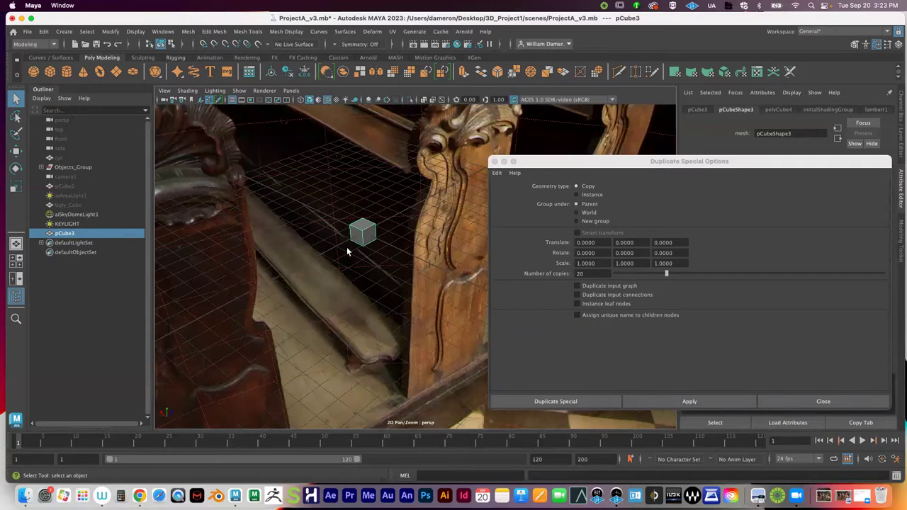
key(4)
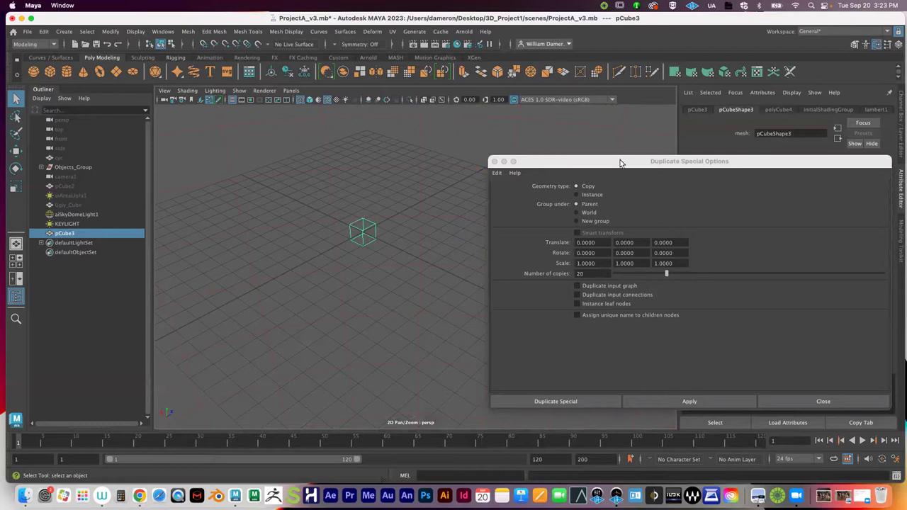
Set the X translation of the duplicates to 4 in the Duplicate Special options
drag(623, 160, 544, 139)
drag(467, 140, 331, 104)
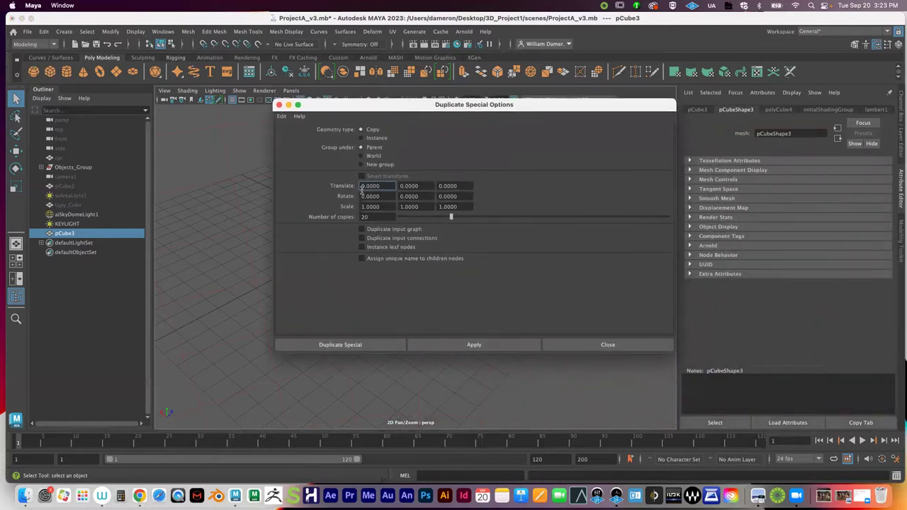
drag(380, 186, 340, 183)
drag(344, 104, 568, 99)
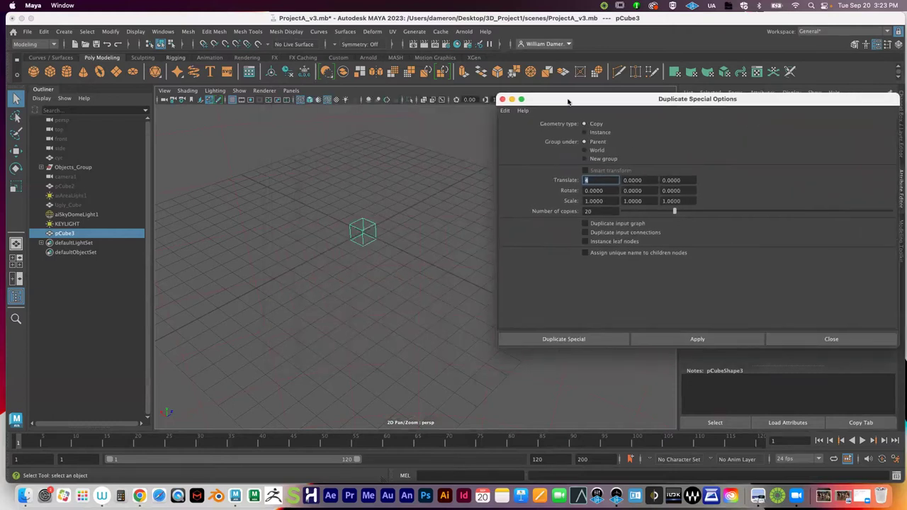
Try duplicating the cube into a row of 20 copies spaced 4 units along X, and undo the duplication
click(698, 339)
alt+drag(354, 234, 323, 255)
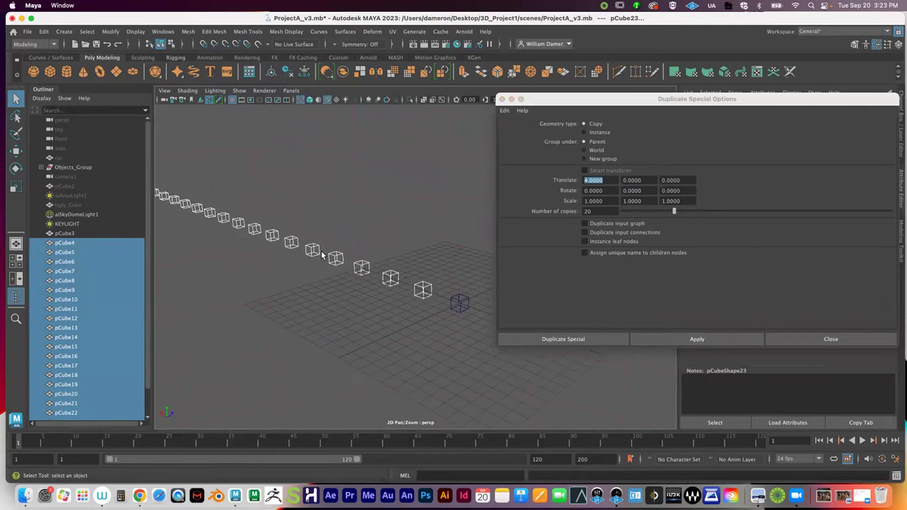
scroll(326, 259, down, 2)
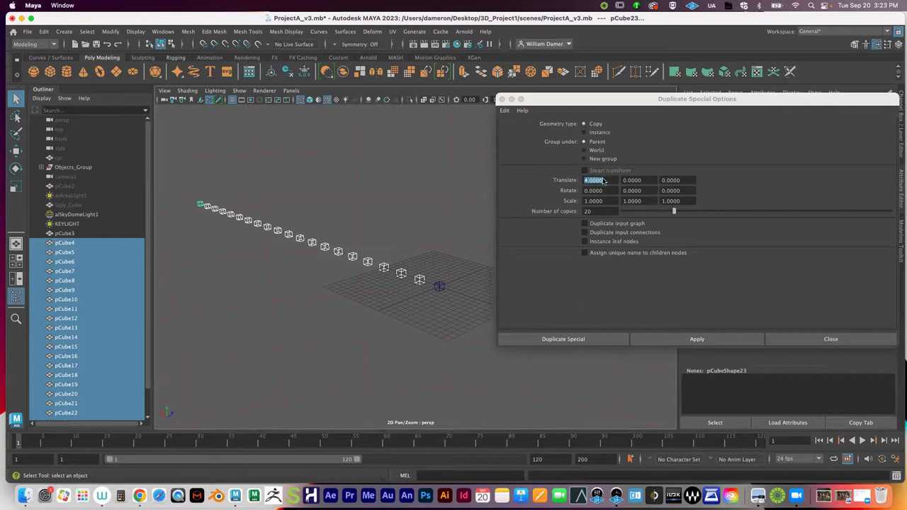
drag(594, 101, 515, 104)
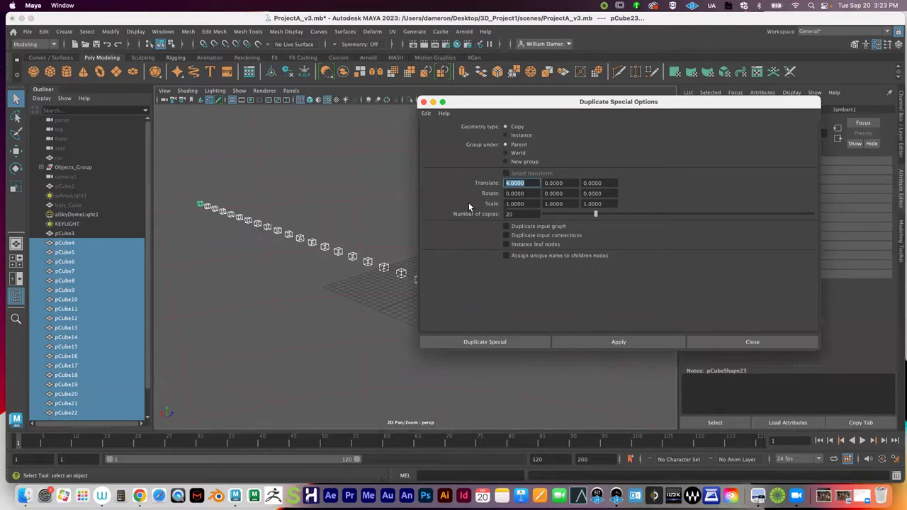
drag(493, 106, 623, 144)
click(106, 45)
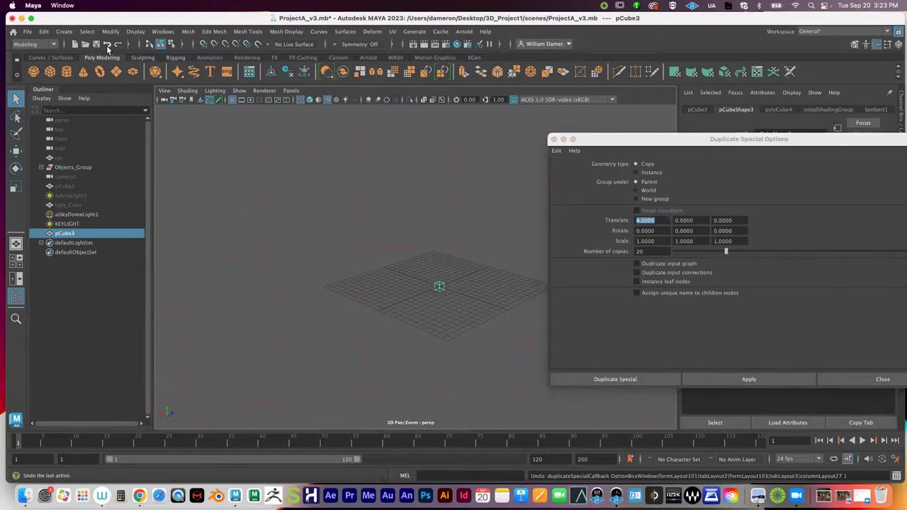
Set the duplicate scale to 0.9 on the X, Y and Z axes
drag(616, 143, 441, 64)
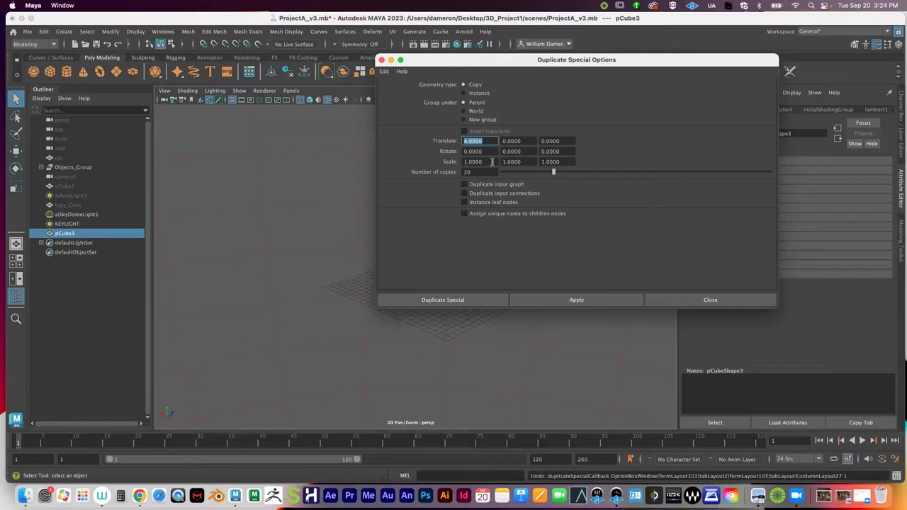
click(491, 162)
text(0.9)
click(521, 162)
drag(521, 162, 470, 161)
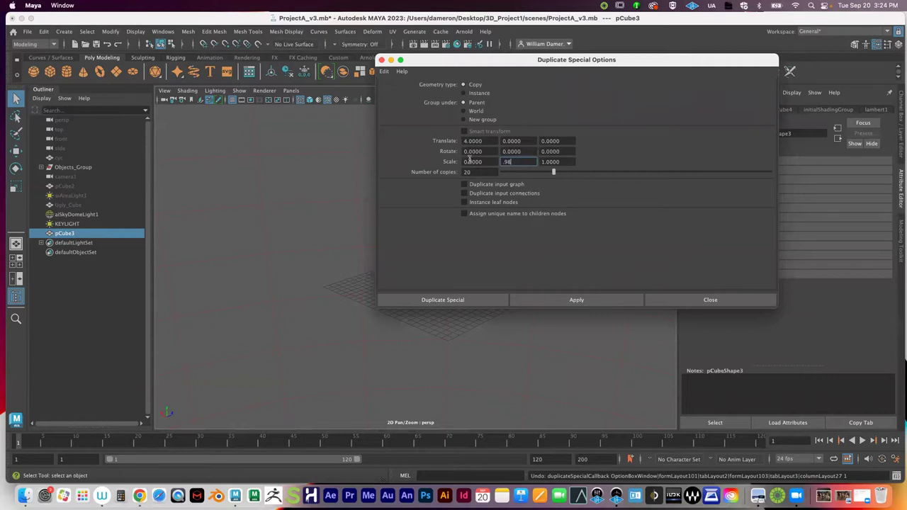
key(BackSpace)
key(Tab)
key(BackSpace)
drag(482, 60, 621, 78)
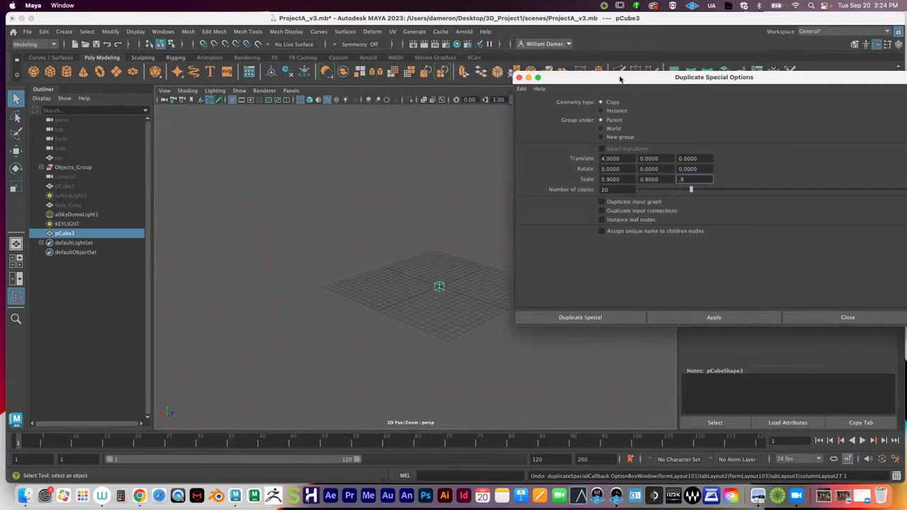
Try duplicating the cube into 20 progressively smaller copies using the 0.9 scale, and undo the duplication
click(704, 314)
alt+right_drag(389, 274, 342, 244)
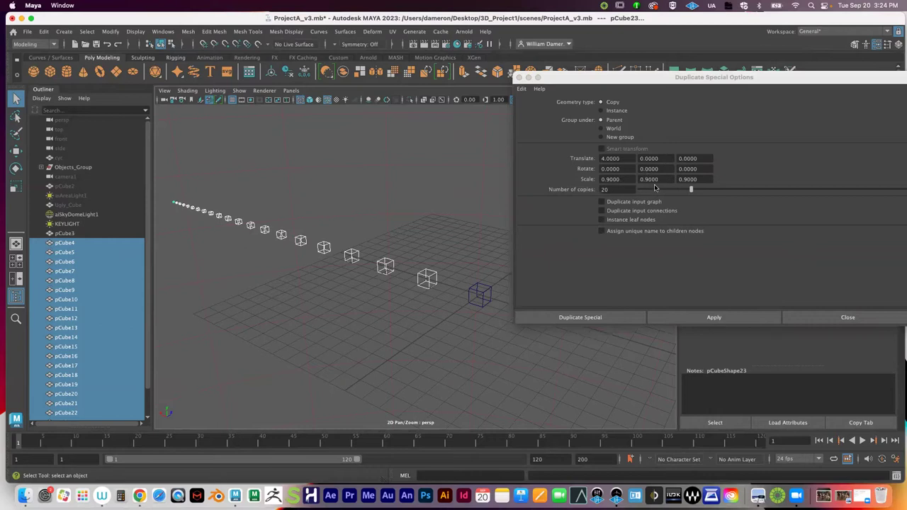
double_click(614, 179)
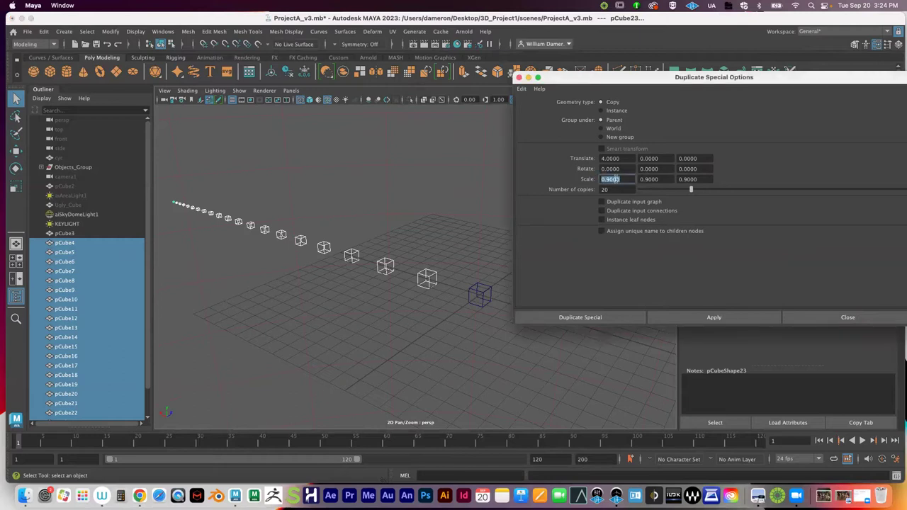
key(Tab)
key(Tab)
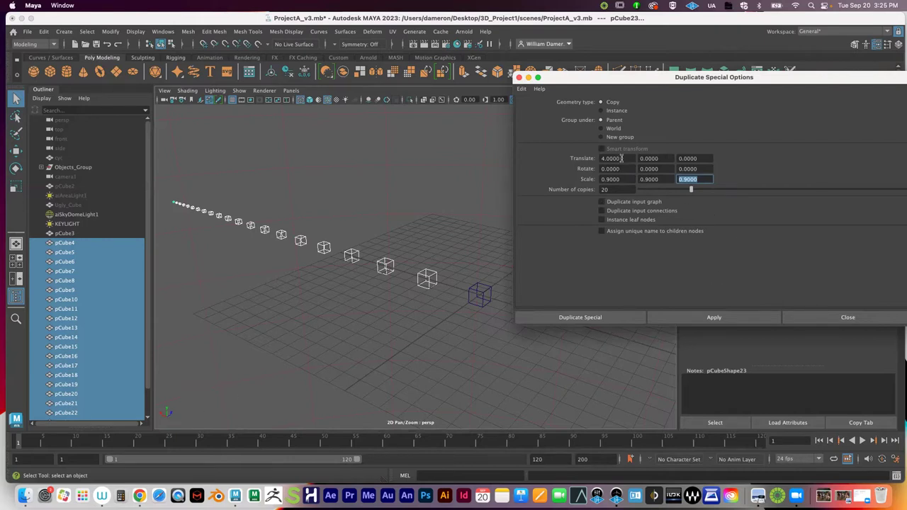
drag(622, 159, 590, 159)
key(Tab)
key(Tab)
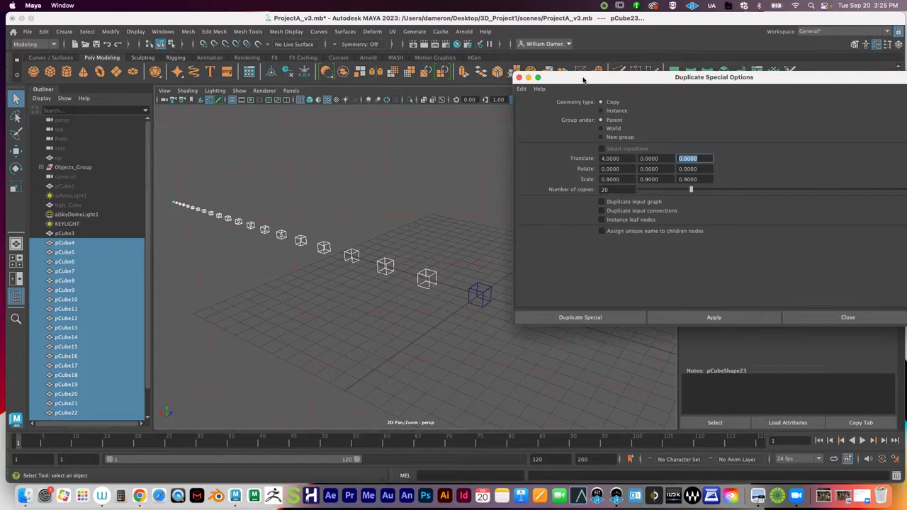
drag(584, 79, 597, 84)
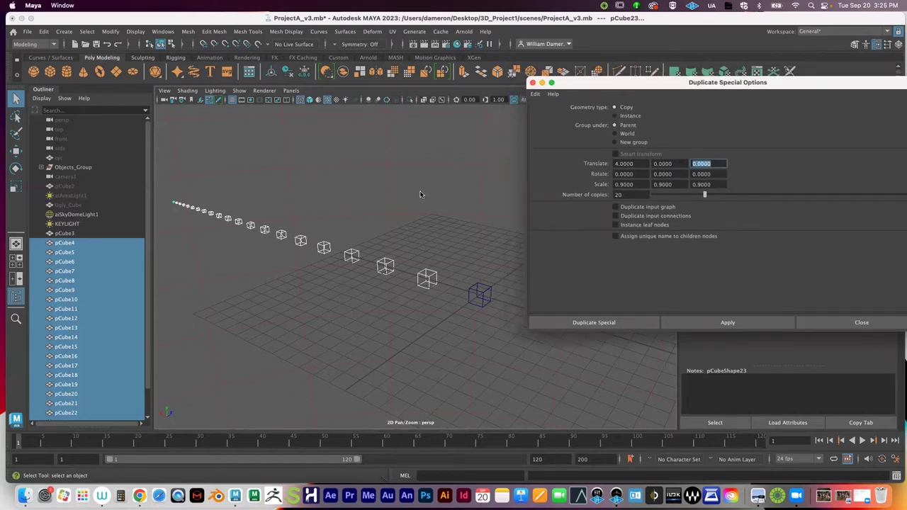
click(105, 44)
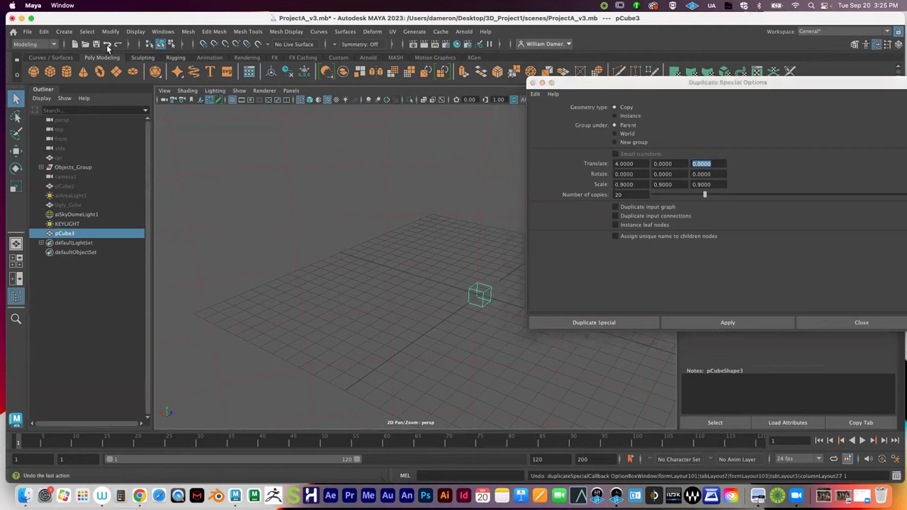
Set the Y translation of the duplicates to 3 in the Duplicate Special options
click(675, 168)
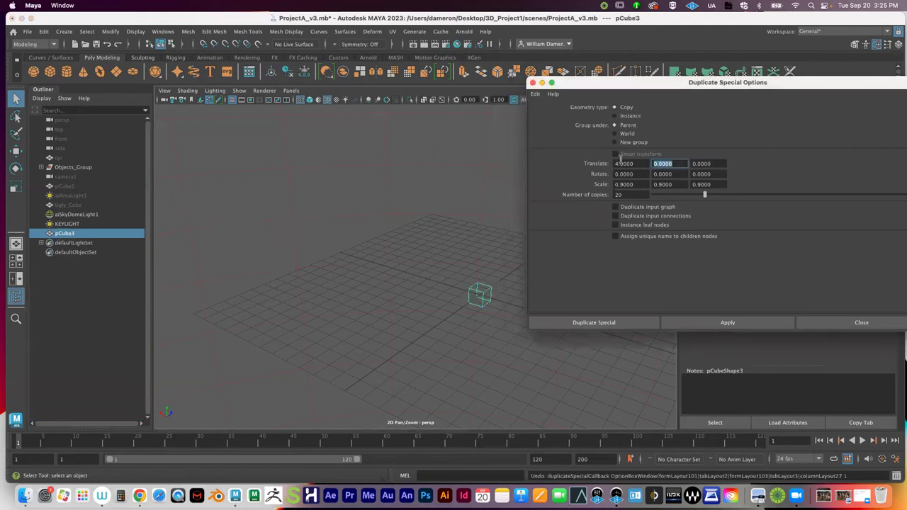
text(3)
Try duplicating the cube into 20 shrinking copies that rise 3 units each along Y, and undo the duplication
click(756, 319)
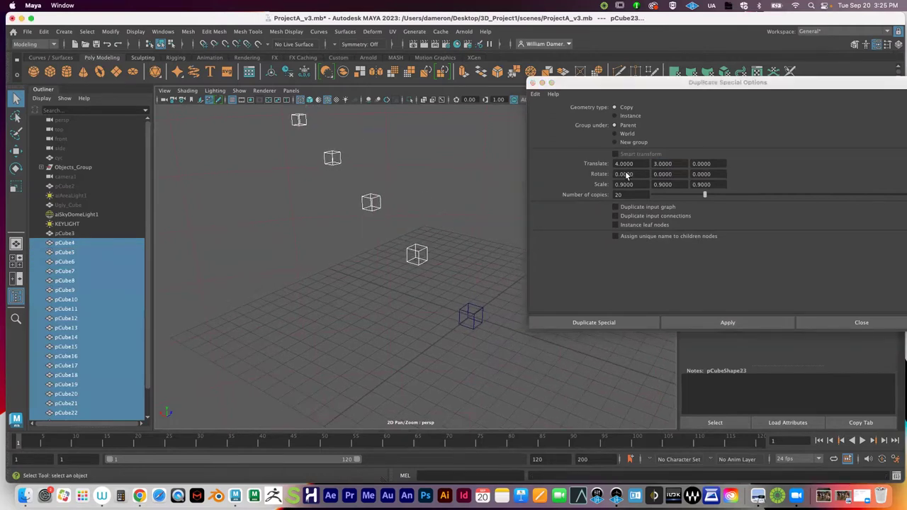
alt+right_drag(527, 187, 248, 184)
alt+drag(268, 290, 289, 227)
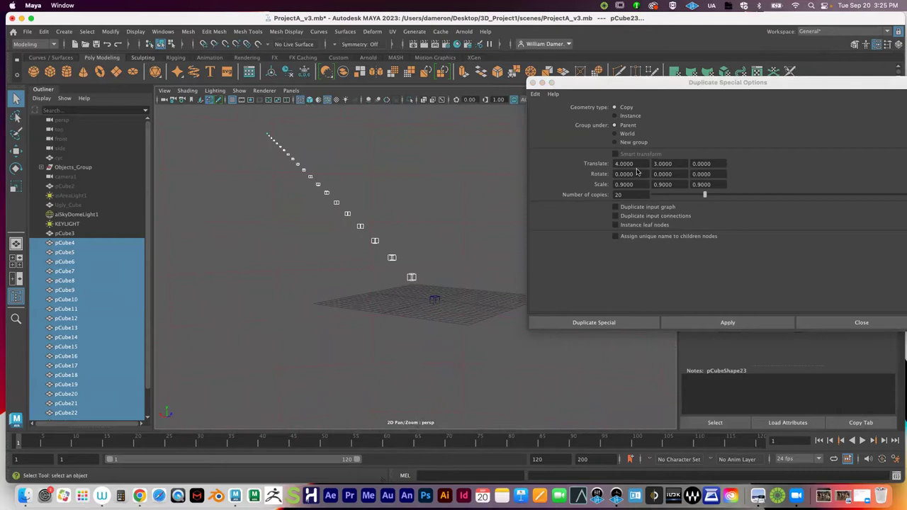
alt+drag(432, 279, 282, 296)
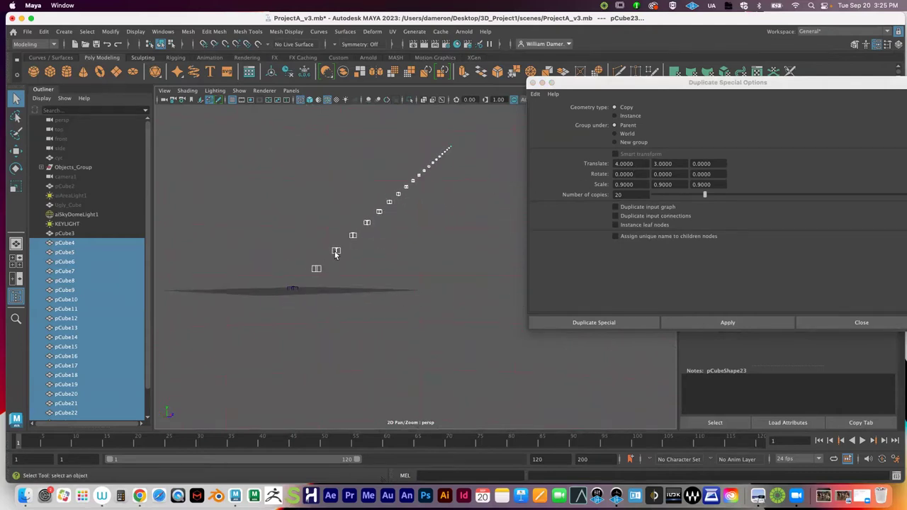
alt+drag(356, 219, 387, 250)
alt+right_drag(386, 250, 317, 227)
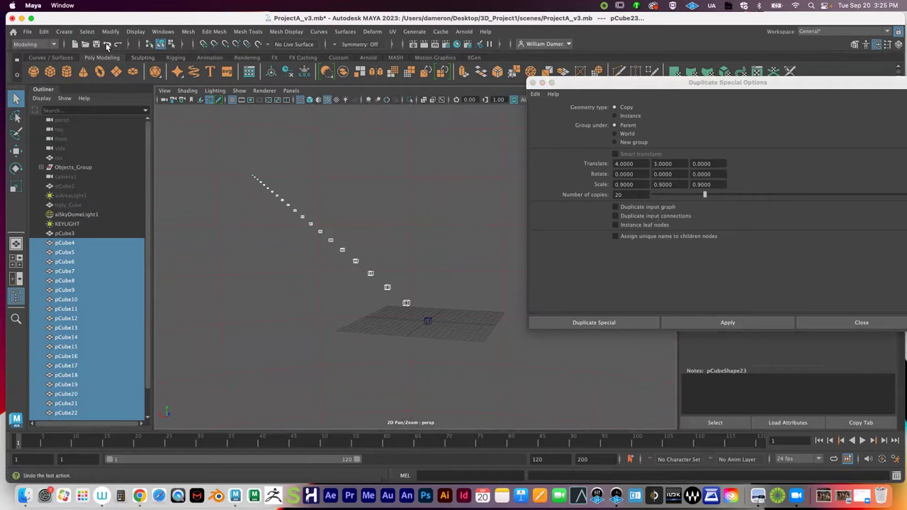
key(z)
Try duplicating the cube into 20 curving copies with the X rotation set to 12
alt+drag(377, 235, 492, 217)
click(642, 174)
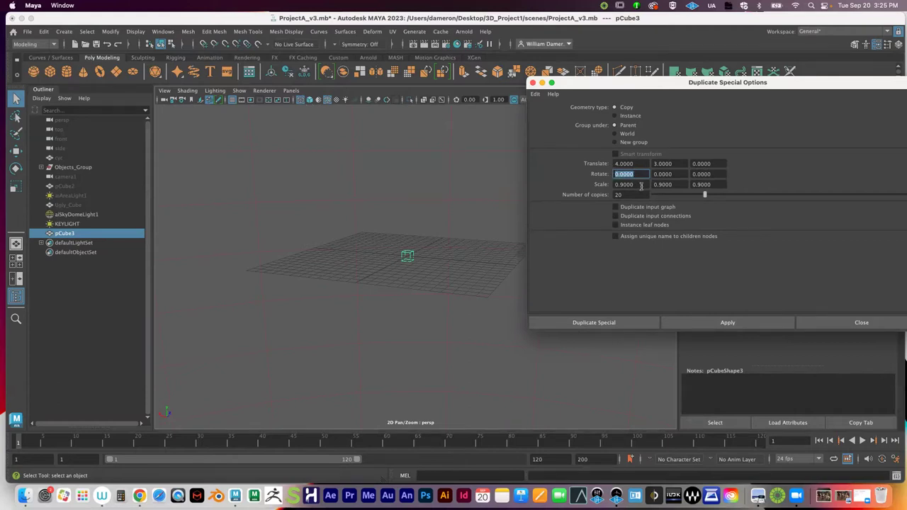
text(12)
click(726, 322)
Examine the curved chain of 20 copies in the perspective and side views, and undo the duplication
alt+drag(338, 238, 260, 229)
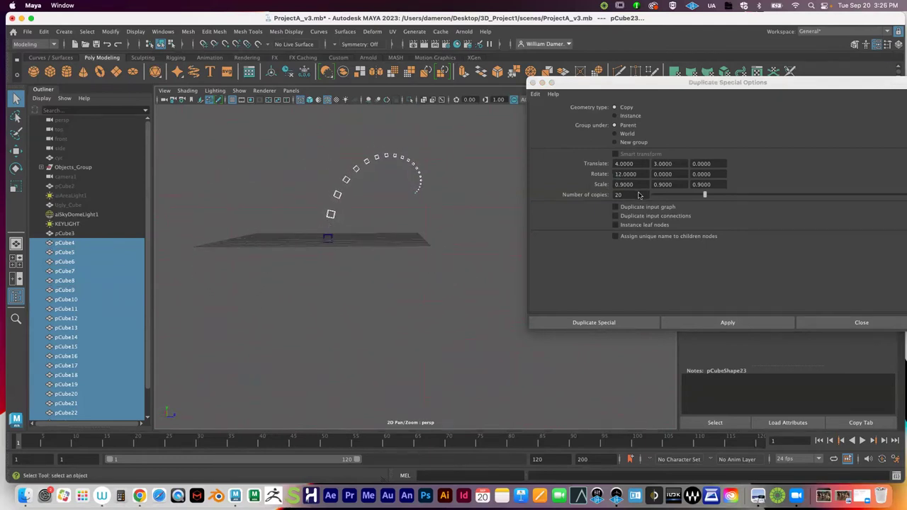
alt+drag(387, 183, 454, 181)
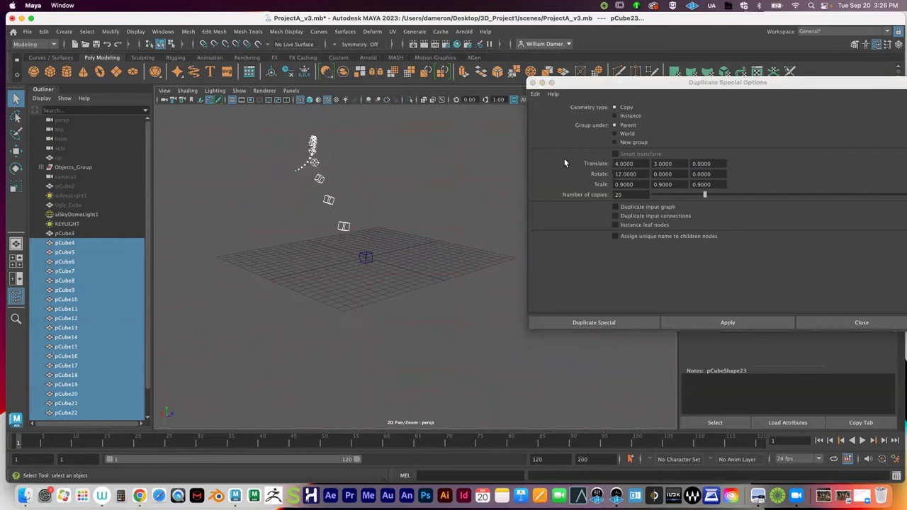
alt+drag(434, 242, 378, 268)
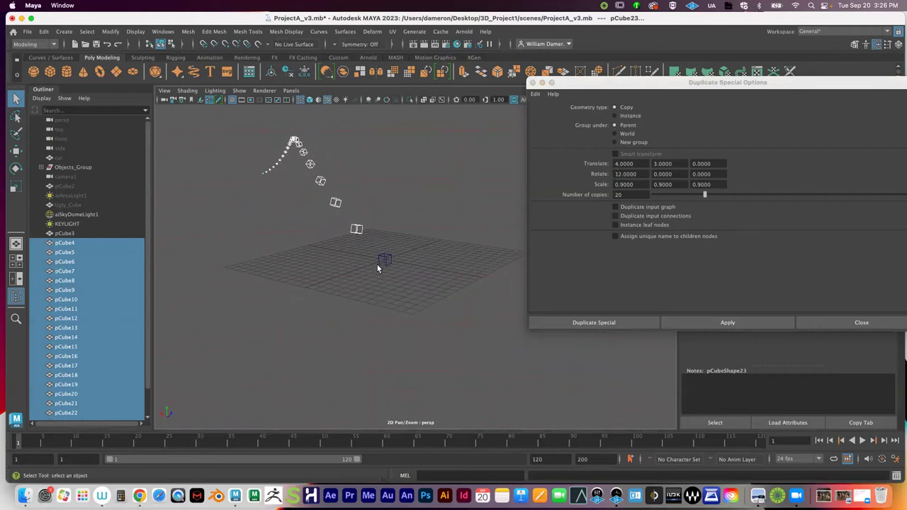
alt+drag(211, 223, 312, 237)
drag(633, 165, 604, 162)
alt+drag(454, 251, 404, 271)
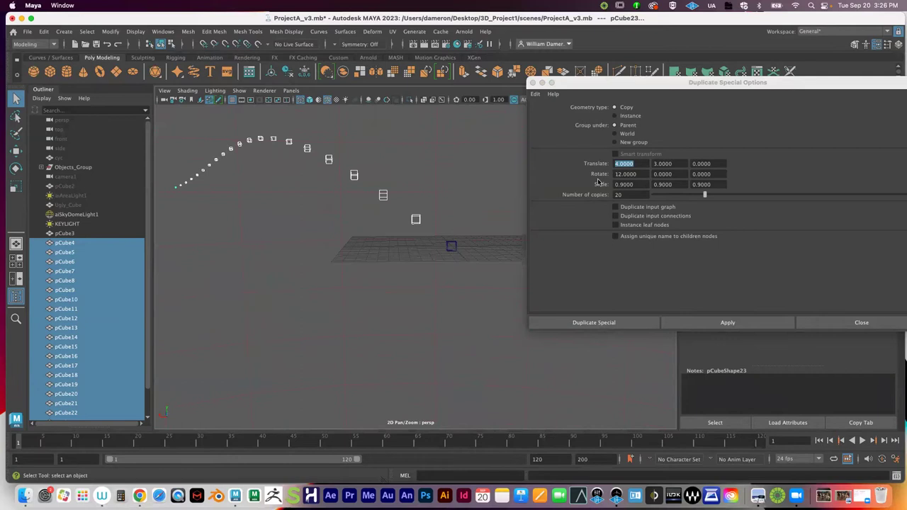
alt+drag(419, 210, 298, 243)
alt+middle_drag(298, 243, 361, 271)
alt+right_drag(361, 270, 374, 262)
key(space)
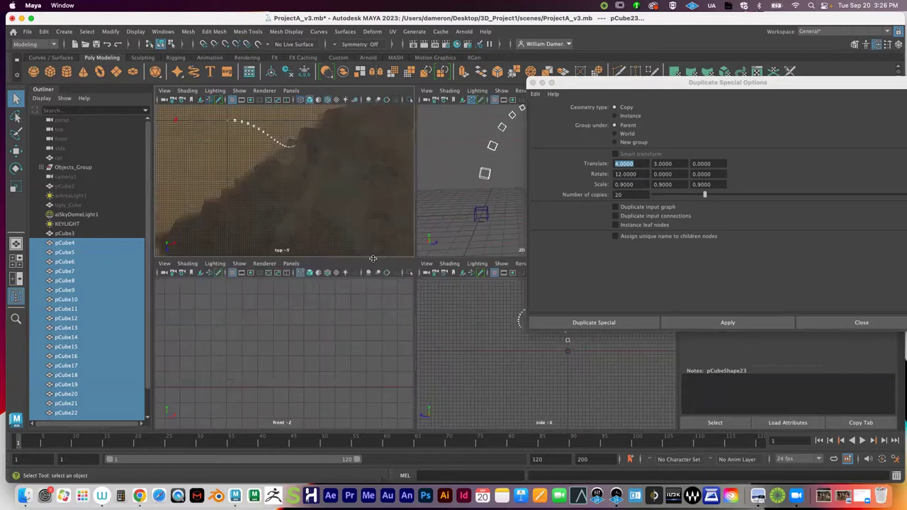
key(space)
alt+middle_drag(364, 255, 397, 280)
alt+right_drag(396, 280, 364, 265)
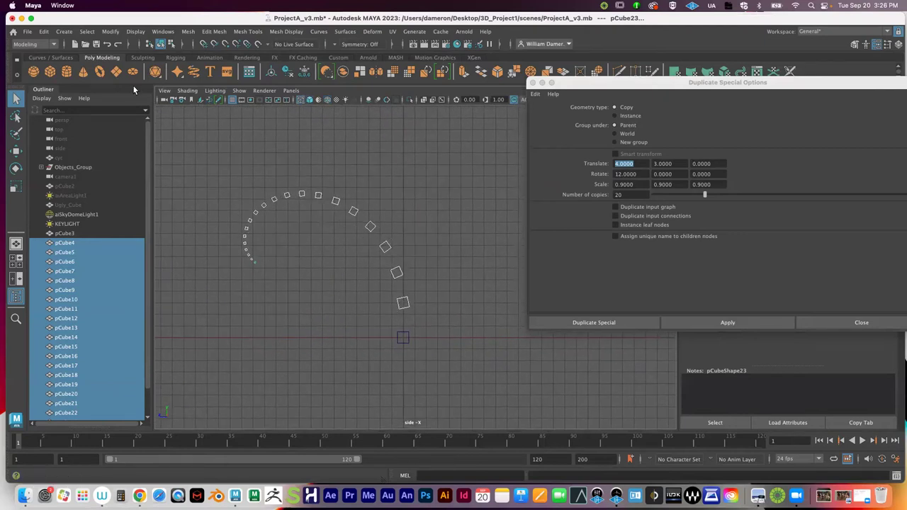
click(109, 44)
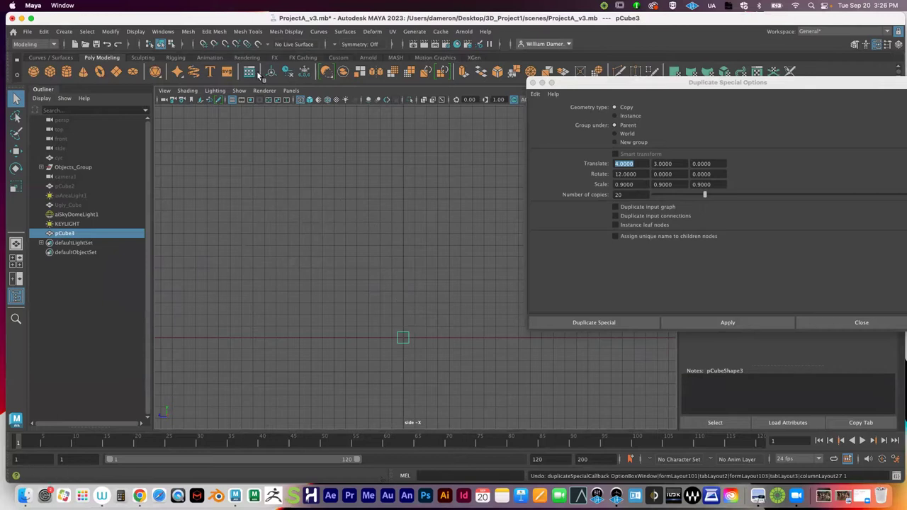
Set the number of copies to 100 and the X rotation of the duplicates to 15
click(607, 190)
double_click(608, 192)
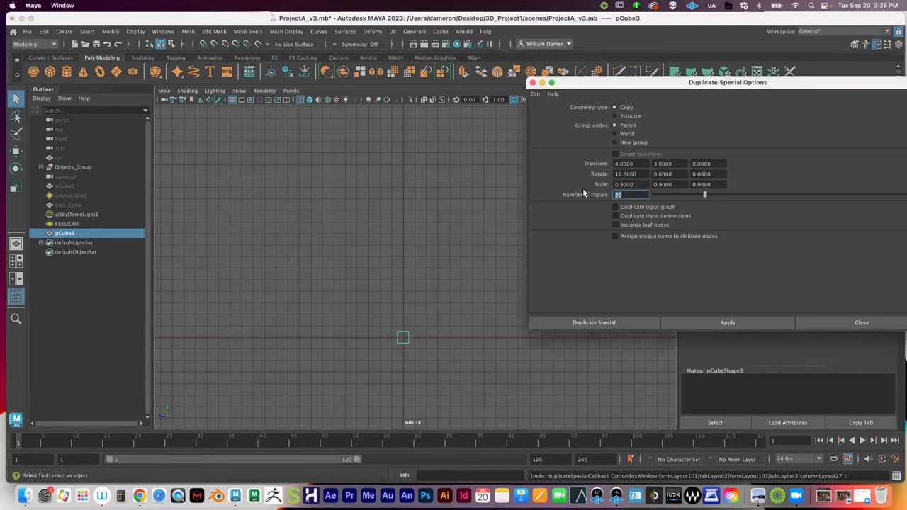
text(100)
double_click(642, 174)
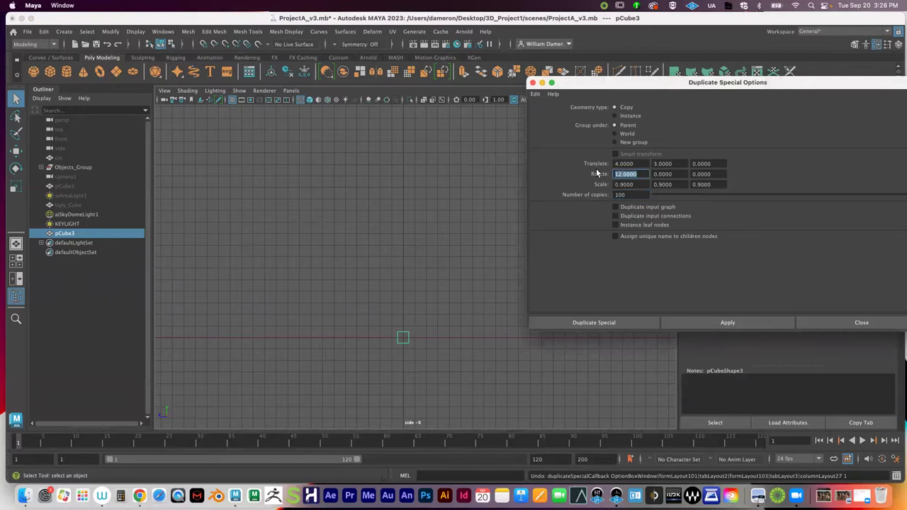
text(15)
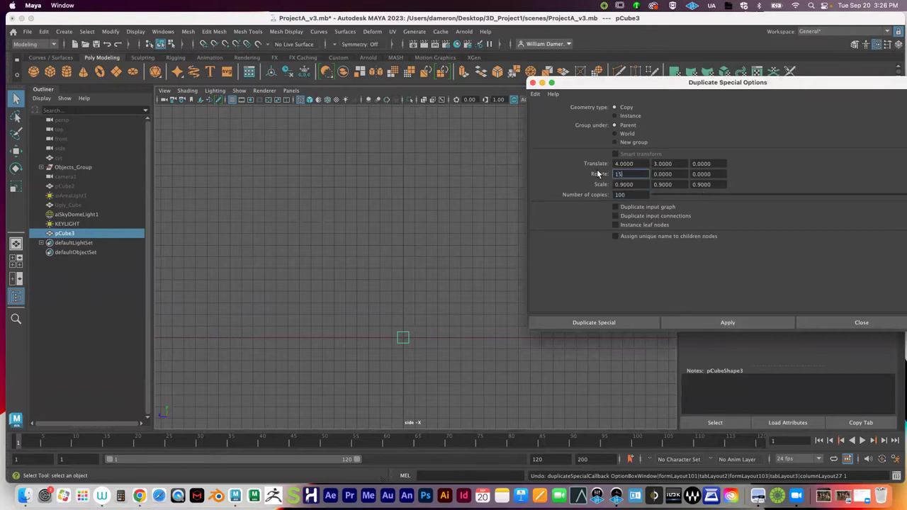
Duplicate the cube into a shrinking spiral of 100 copies and review it in the side and perspective views
click(679, 322)
alt+middle_drag(369, 305, 425, 284)
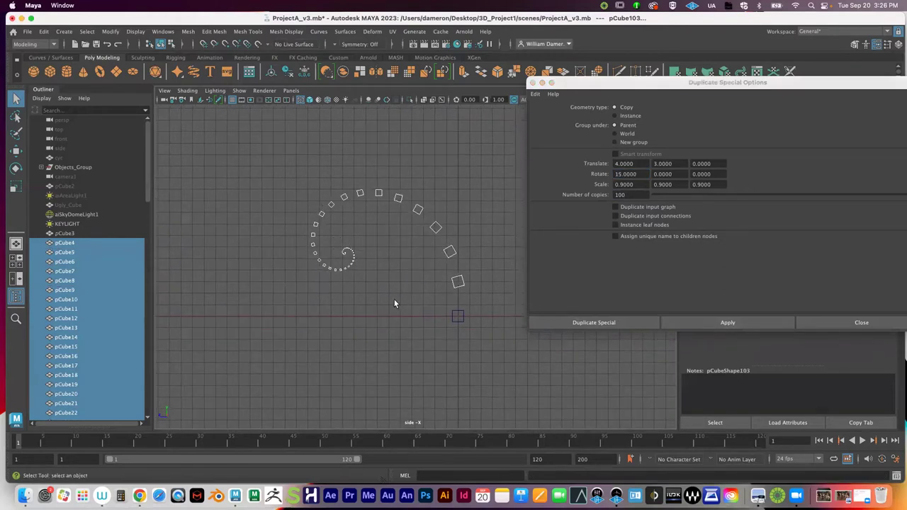
mouse_move(146, 178)
mouse_down()
mouse_move(140, 392)
mouse_move(158, 186)
mouse_up()
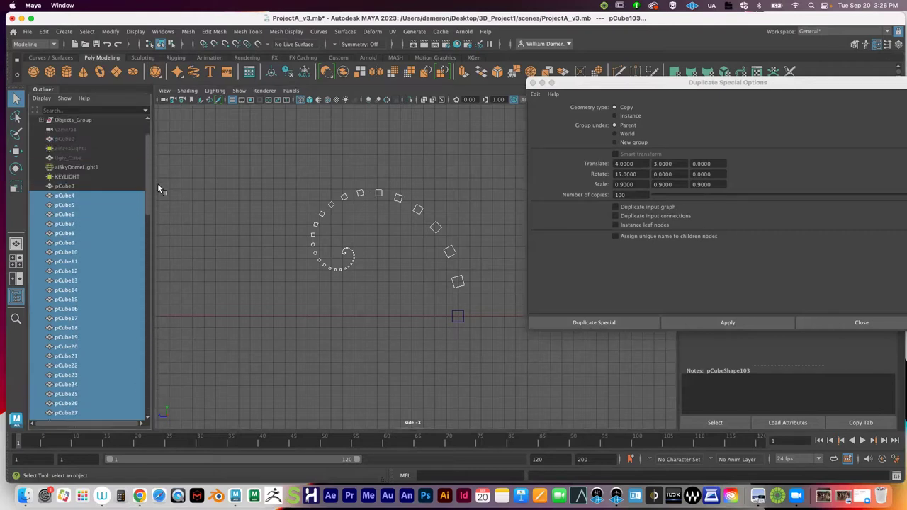
scroll(144, 255, up, 2)
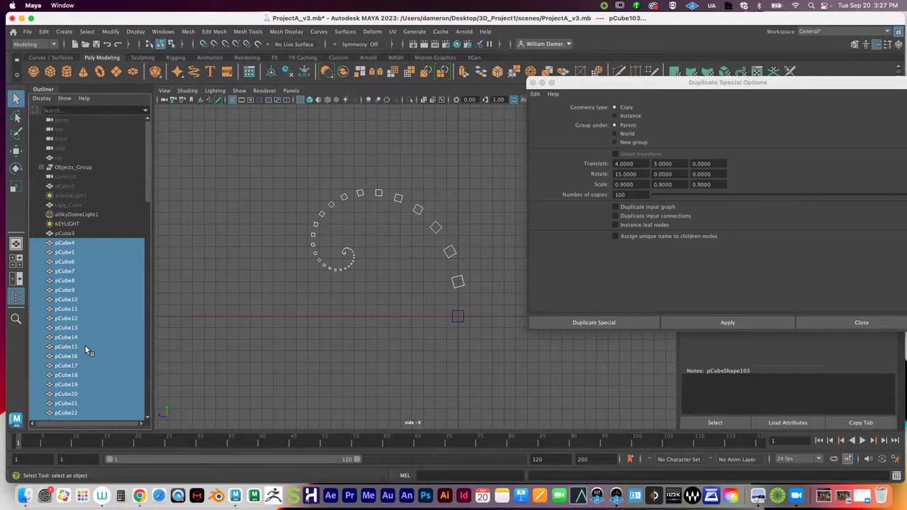
key(space)
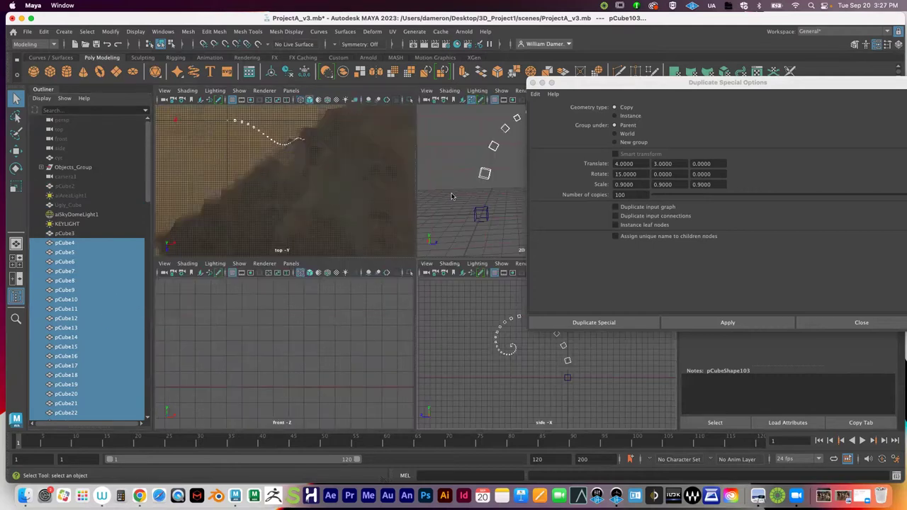
key(space)
alt+drag(451, 210, 554, 226)
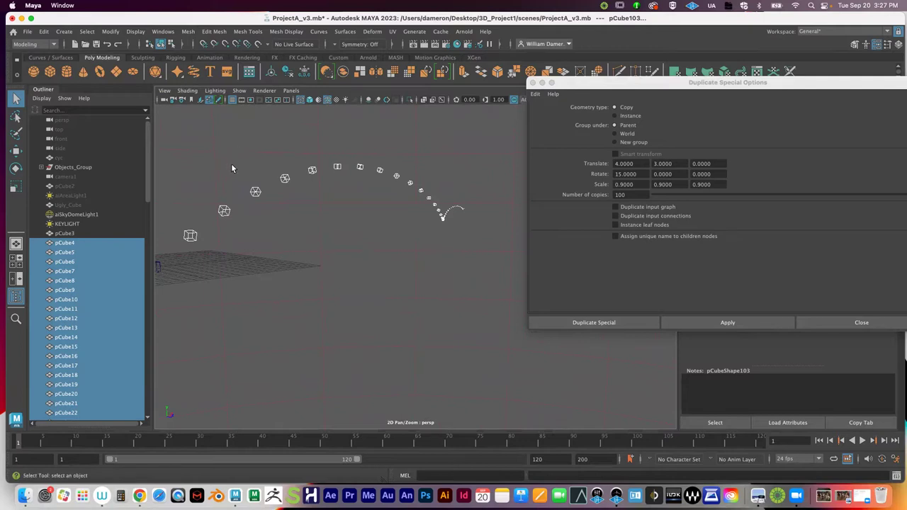
Reopen the Duplicate Special options to review the settings, and close the window without applying them
click(43, 33)
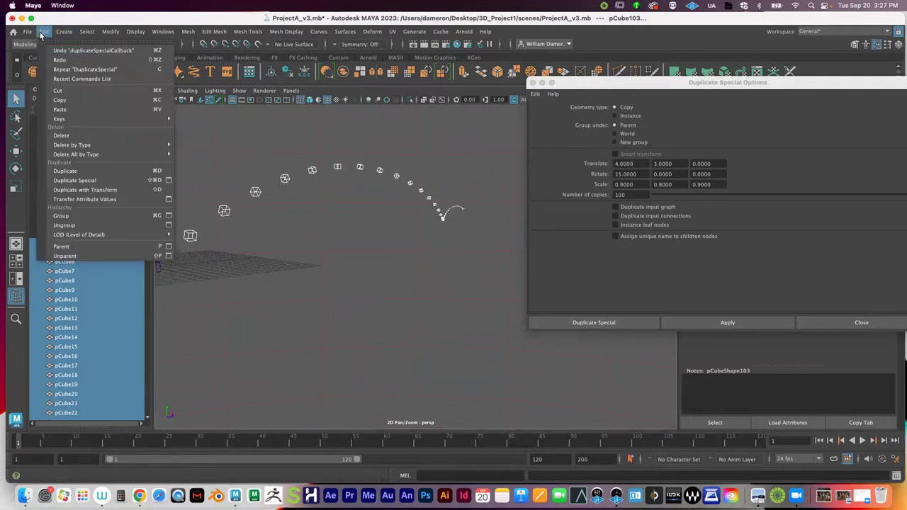
click(168, 180)
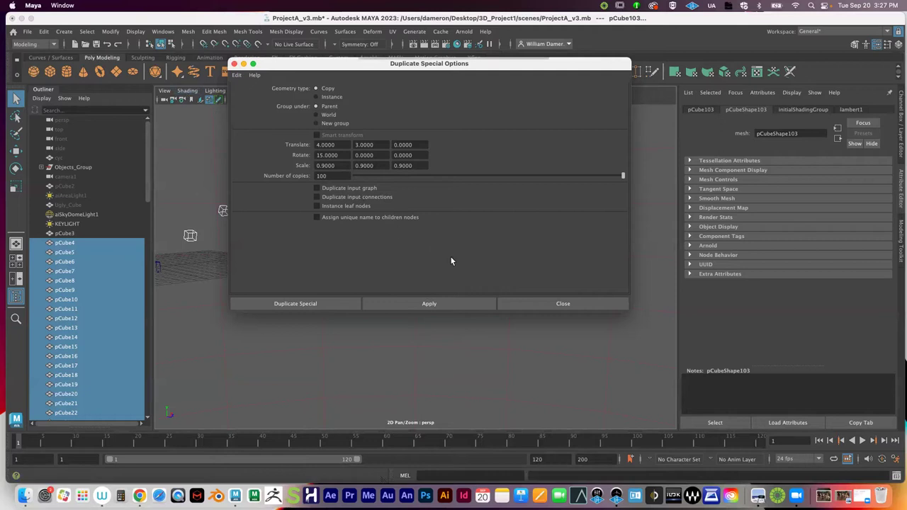
click(551, 303)
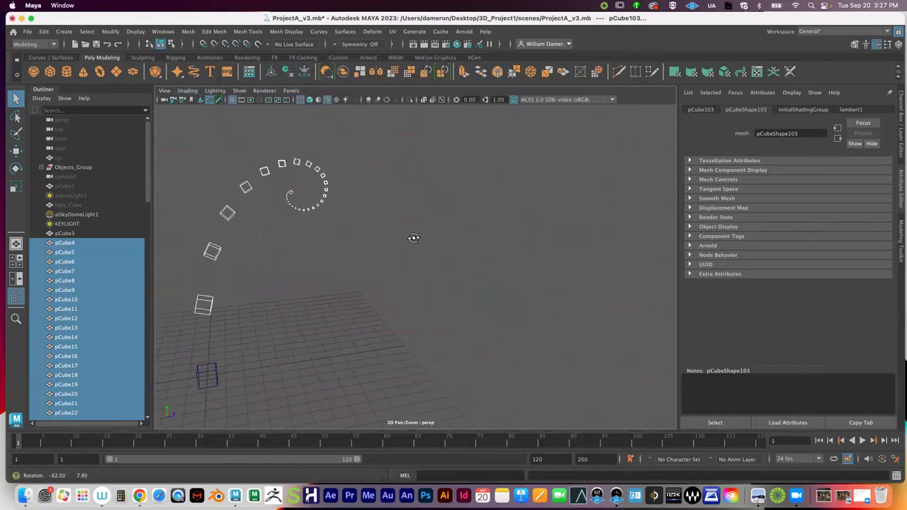
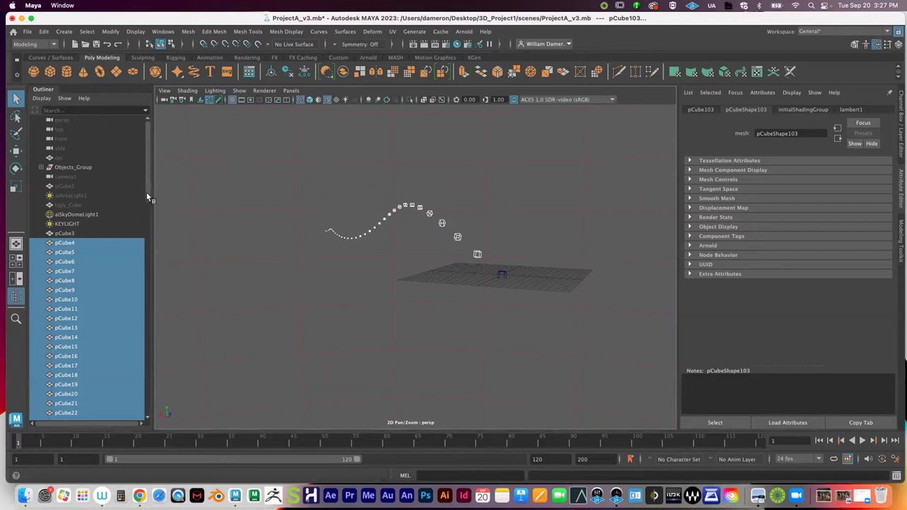
Try grouping the 100 cube copies without the original cube, and undo the grouping
drag(147, 192, 195, 205)
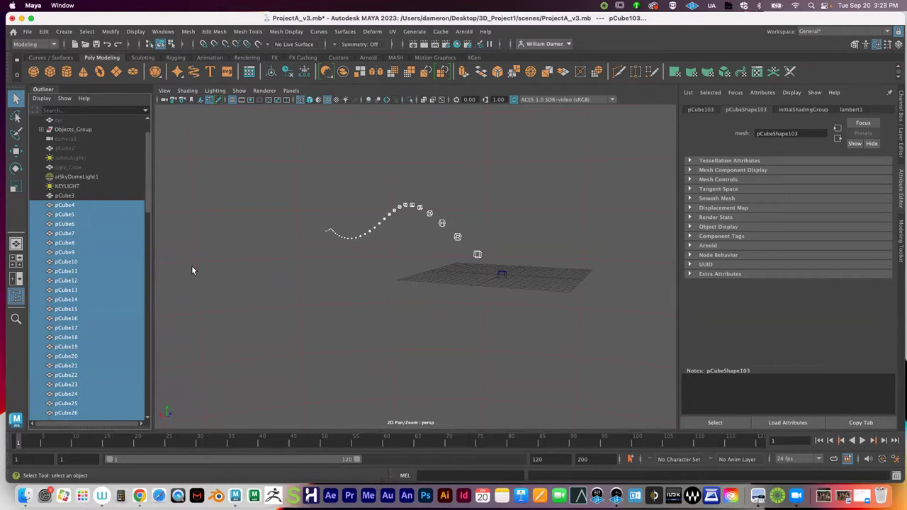
key(ctrl+g)
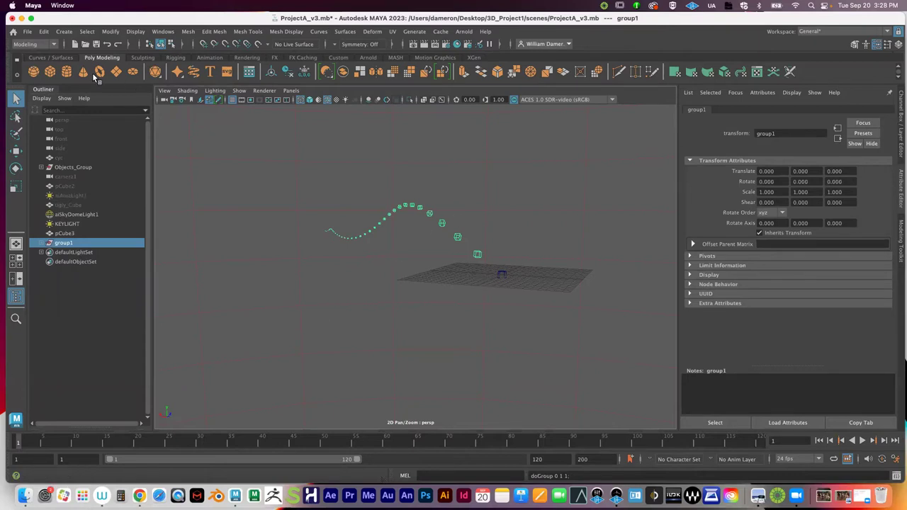
click(108, 45)
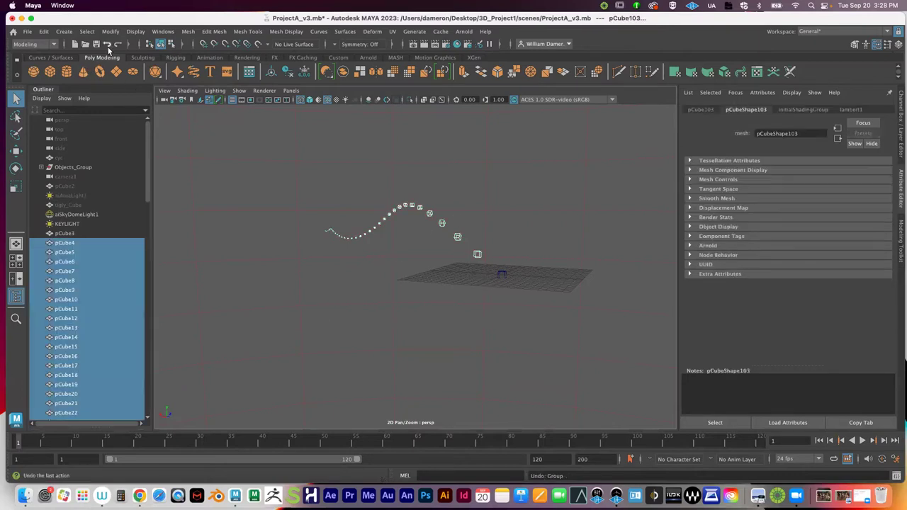
Group the original cube pCube3 together with all its copies, and rename the group DuplicateSpecial
shift+click(66, 234)
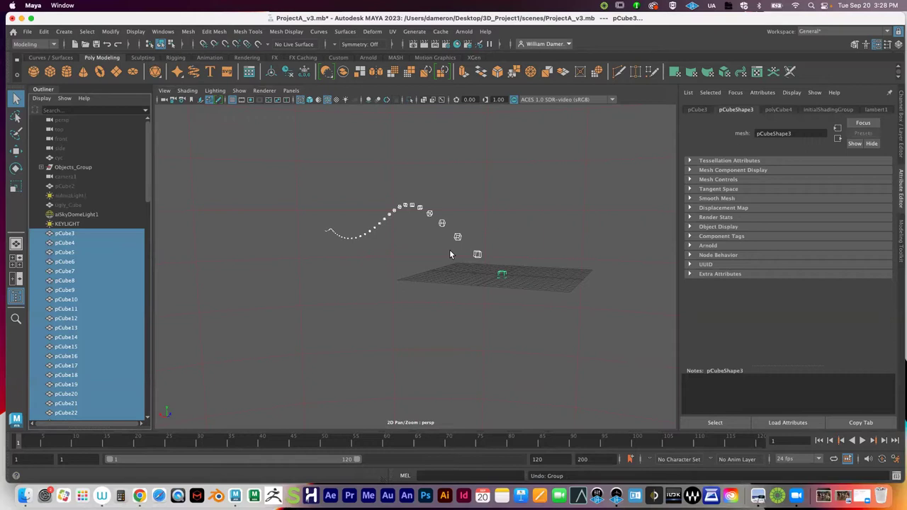
key(super+g)
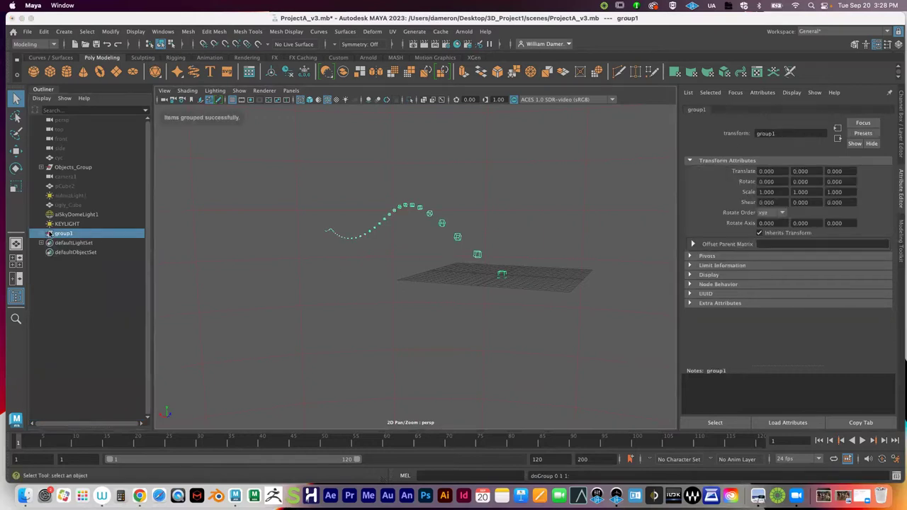
double_click(65, 234)
text(Duplicate)
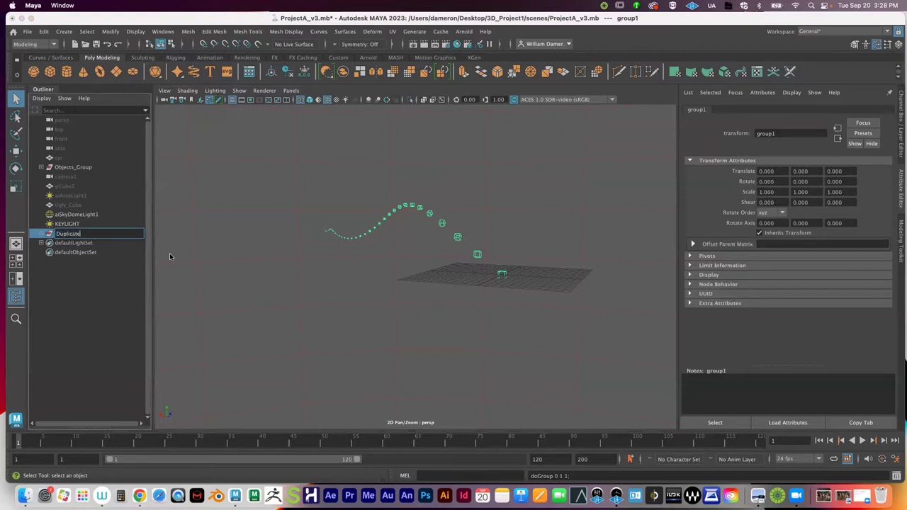
text(Special)
key(Return)
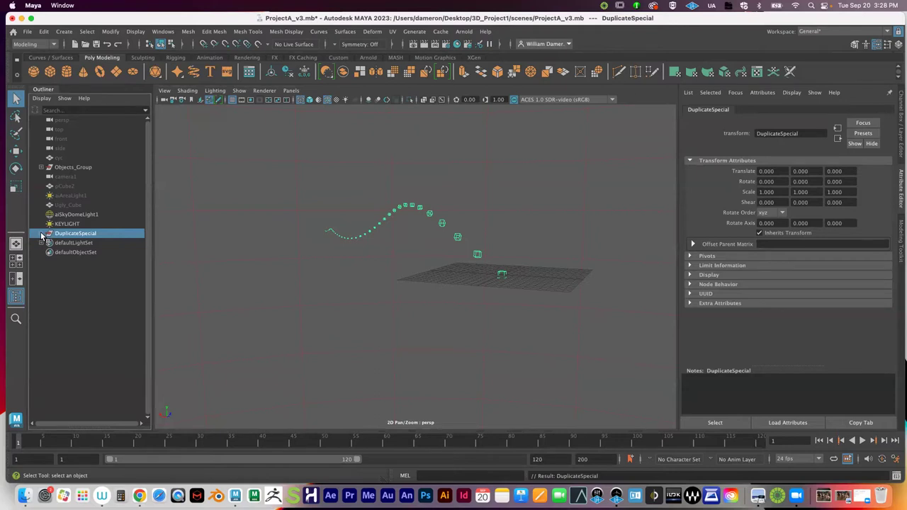
Inspect individual cubes inside the DuplicateSpecial group, then collapse the group and select it
click(42, 234)
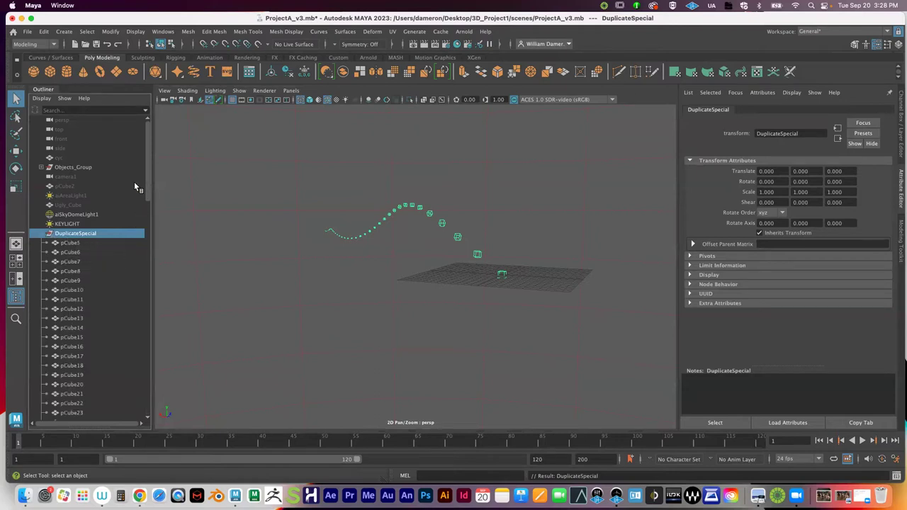
click(114, 339)
click(98, 375)
click(95, 309)
drag(89, 366, 89, 375)
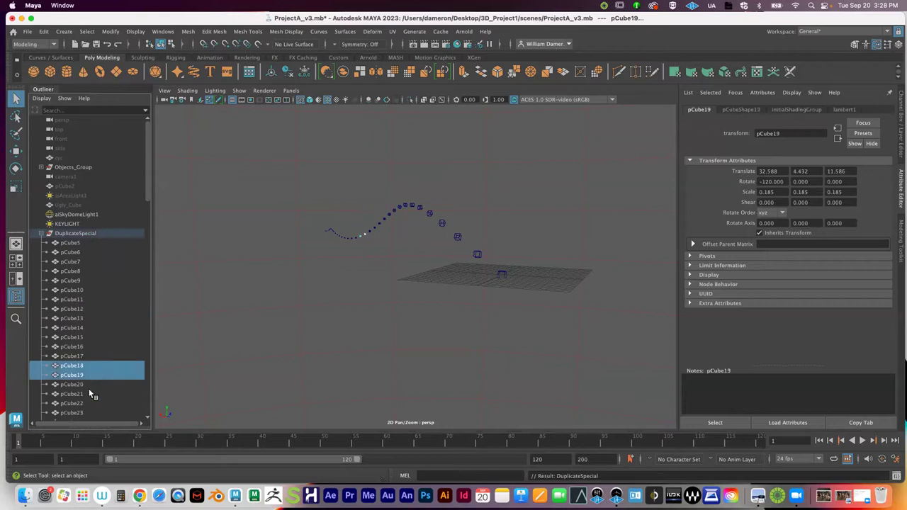
click(41, 234)
click(76, 224)
click(109, 232)
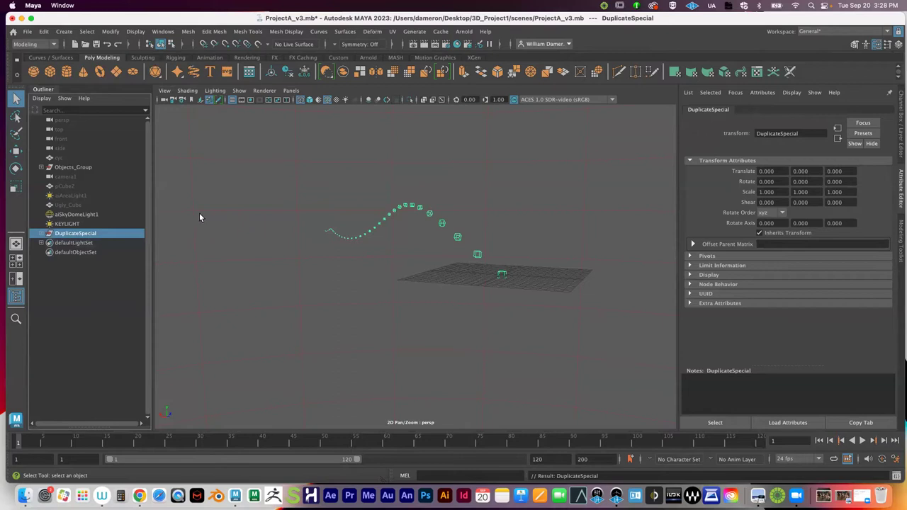
Try moving the whole DuplicateSpecial group in the scene, and undo the move
click(85, 225)
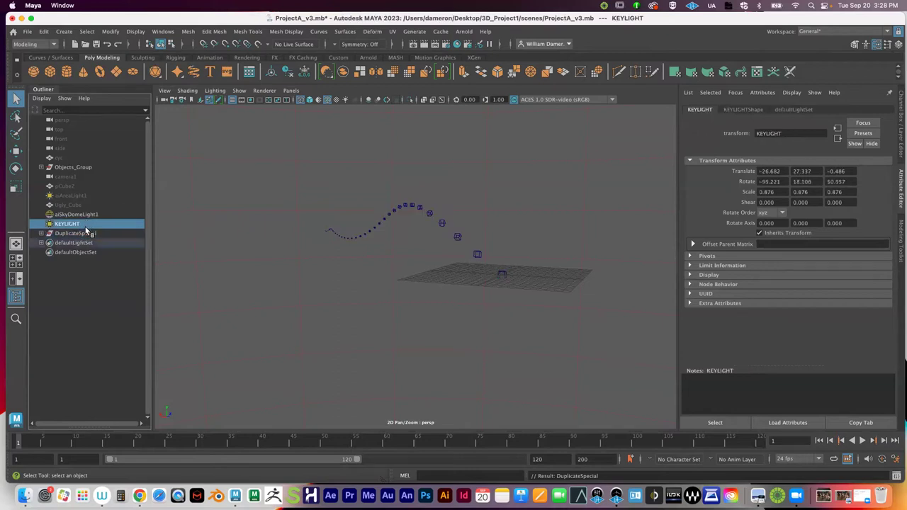
click(85, 234)
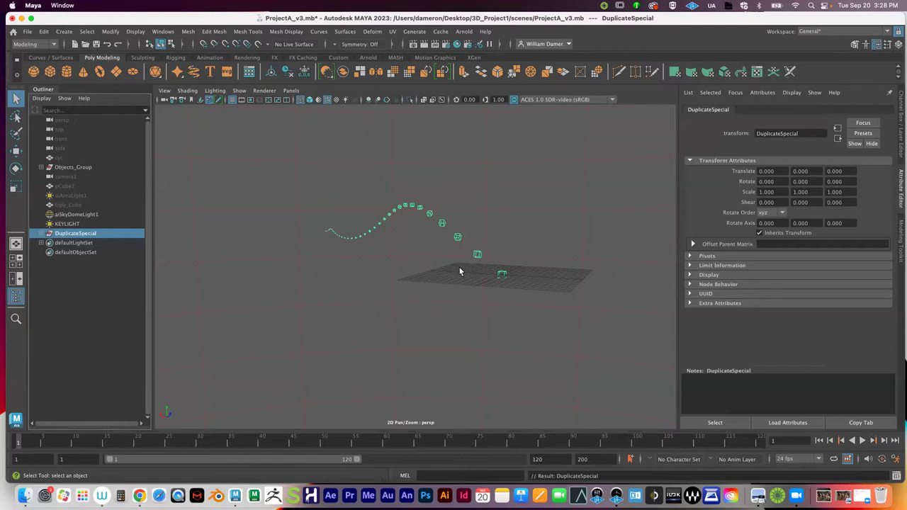
key(w)
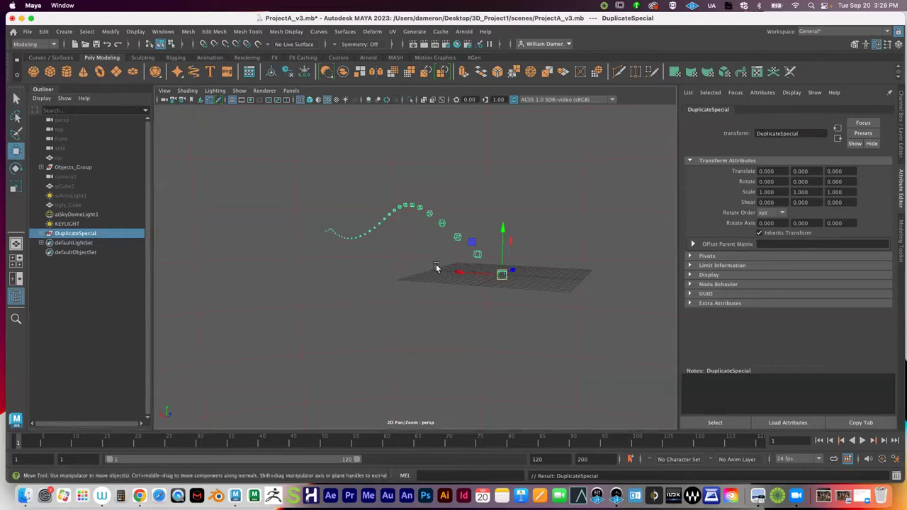
drag(463, 277, 513, 298)
key(z)
key(z)
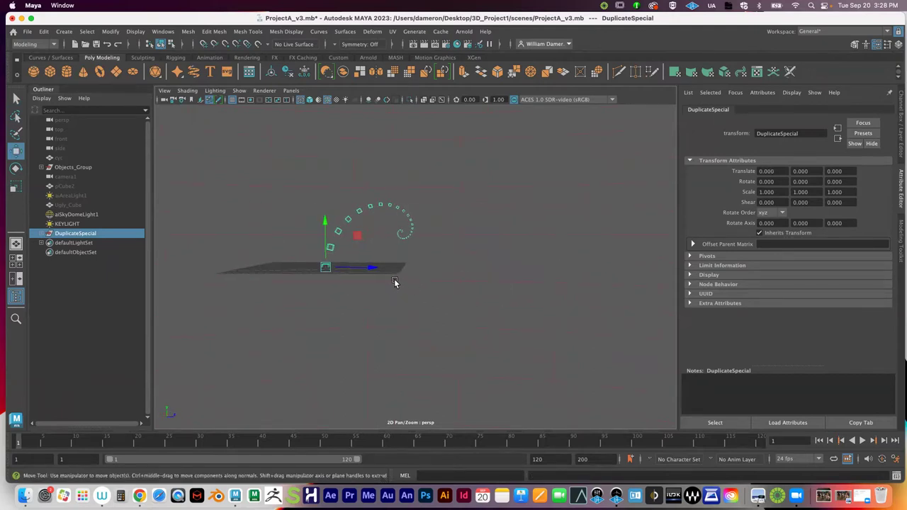
Try scaling the DuplicateSpecial group uniformly as one object, and undo the scaling
key(e)
key(r)
drag(325, 268, 651, 265)
key(z)
key(z)
key(z)
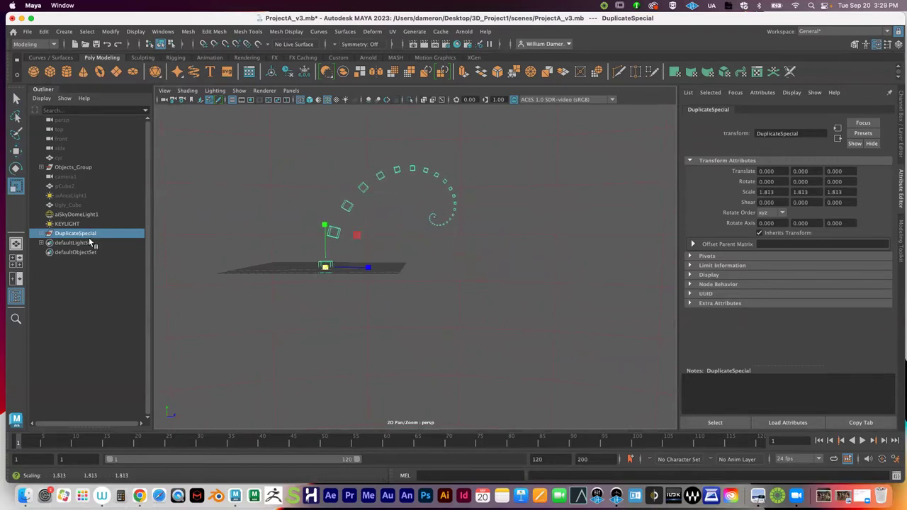
mouse_move(325, 268)
mouse_down()
mouse_move(209, 297)
mouse_move(567, 248)
mouse_move(528, 228)
mouse_move(434, 226)
mouse_move(334, 273)
mouse_up()
key(z)
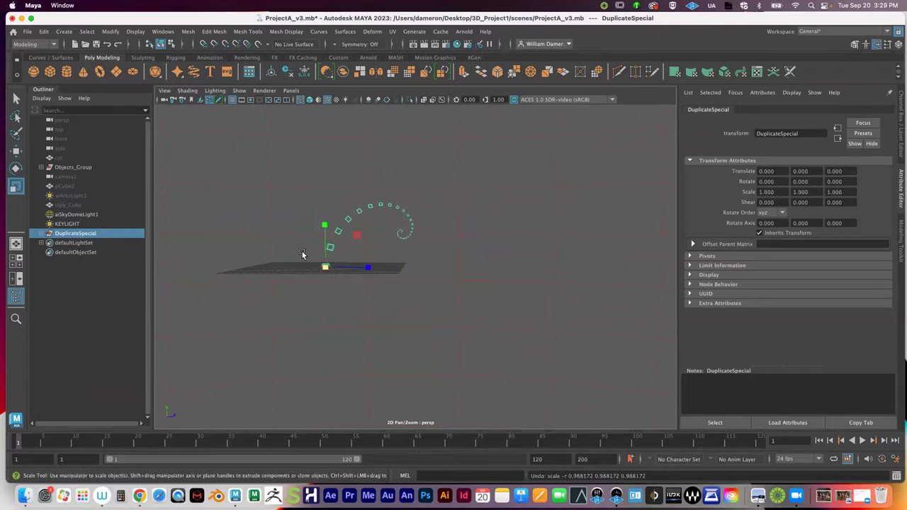
key(z)
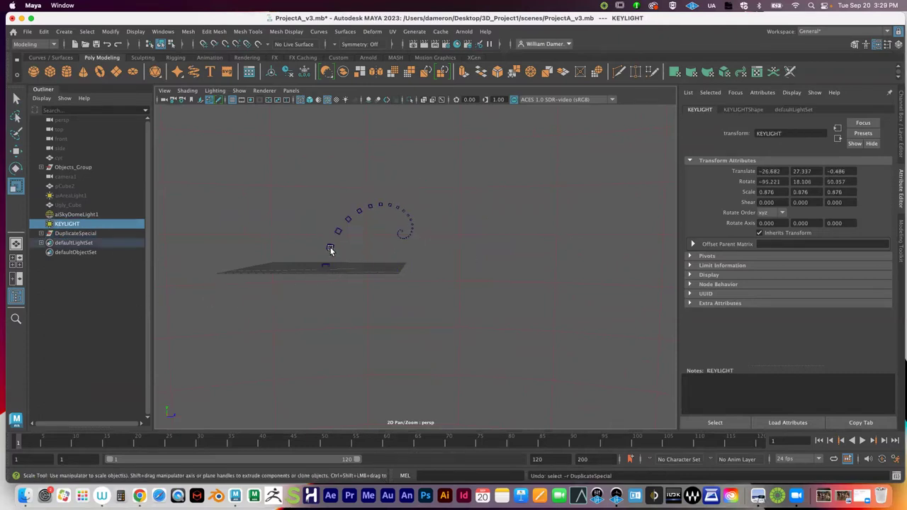
Duplicate the DuplicateSpecial group with all its cubes
click(76, 235)
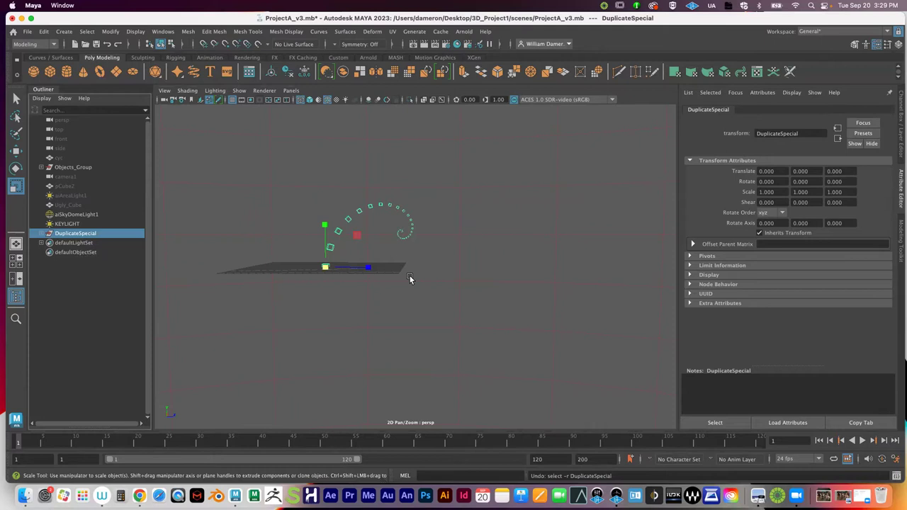
click(129, 297)
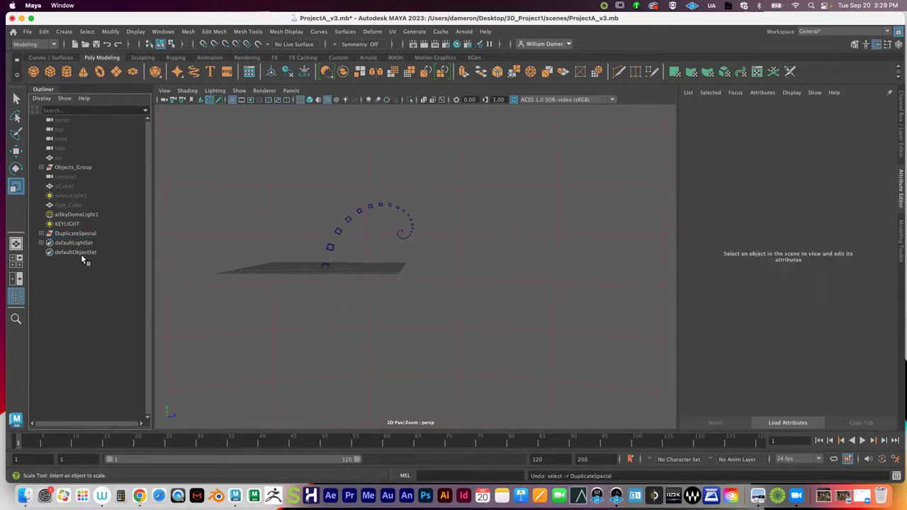
click(77, 233)
alt+drag(382, 247, 348, 273)
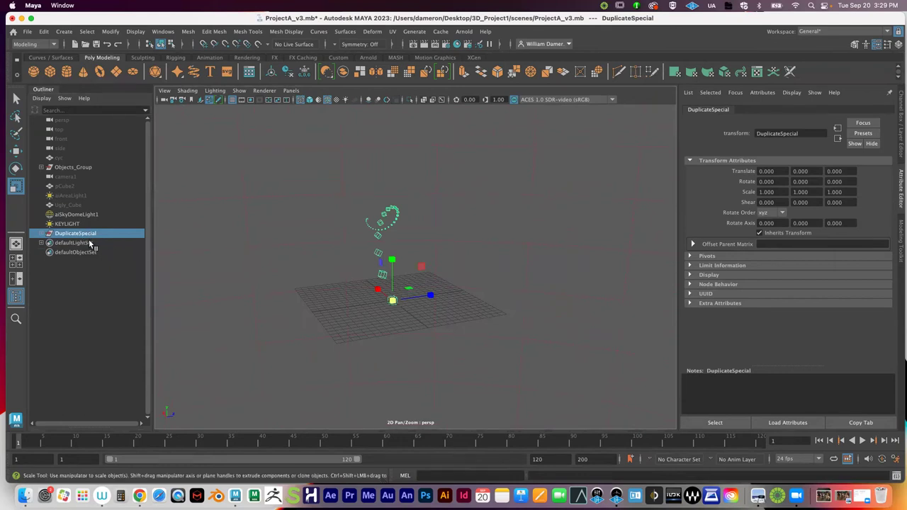
key(super+d)
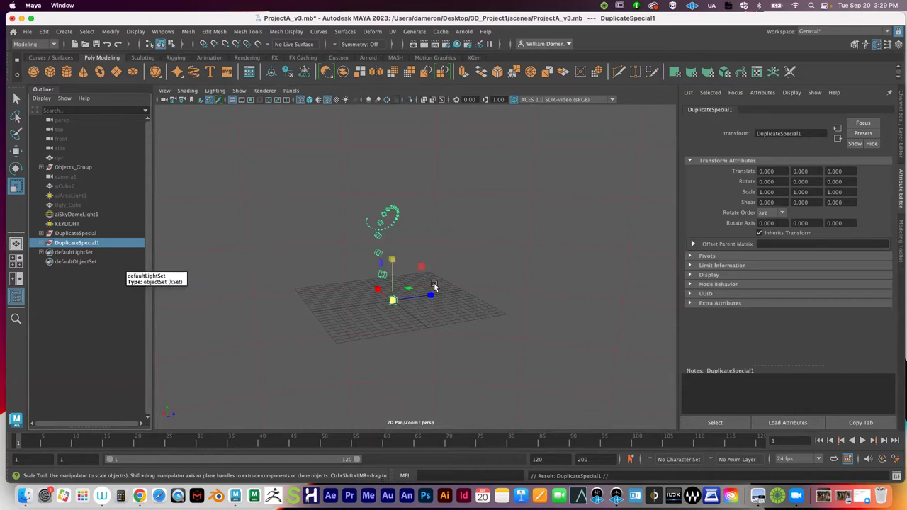
Rotate the duplicated spiral group about 92° around X and move it about 3.6 units along Z
key(e)
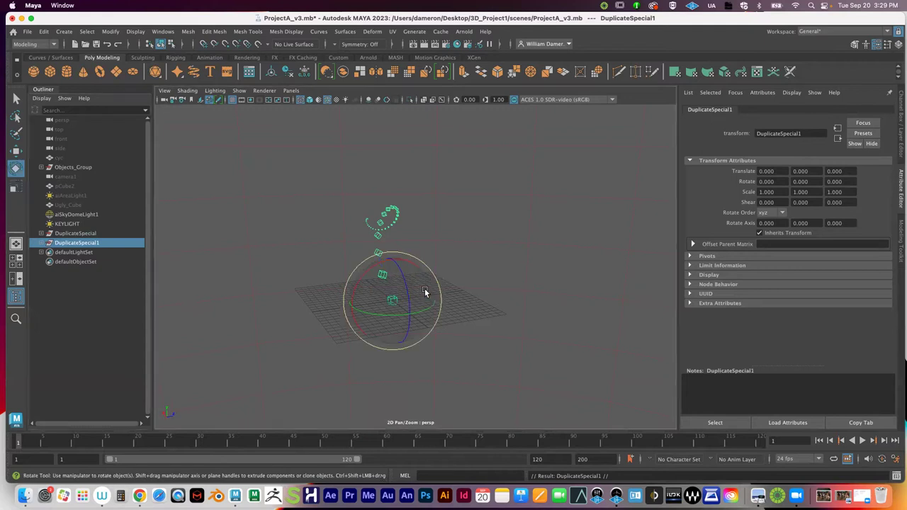
drag(366, 276, 436, 263)
key(w)
drag(423, 299, 375, 308)
click(488, 282)
alt+drag(488, 281, 378, 296)
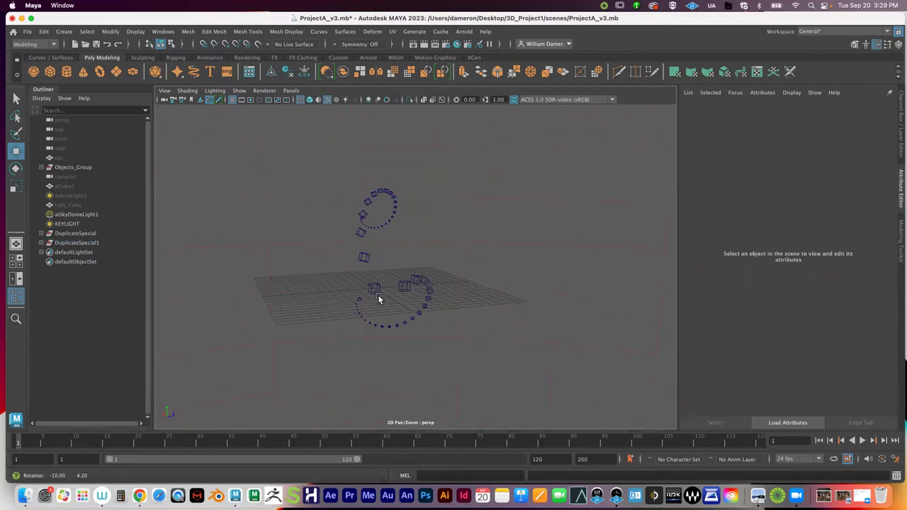
Examine both cube spirals in shaded display from several angles, selecting one cube of the duplicated group
key(5)
mouse_move(393, 230)
alt+mouse_down()
mouse_move(409, 242)
mouse_move(338, 241)
mouse_move(320, 247)
mouse_move(319, 260)
mouse_move(445, 275)
mouse_move(404, 276)
mouse_move(460, 262)
mouse_move(496, 271)
mouse_move(498, 261)
mouse_move(426, 257)
mouse_move(470, 269)
mouse_move(568, 269)
mouse_move(439, 257)
alt+mouse_up()
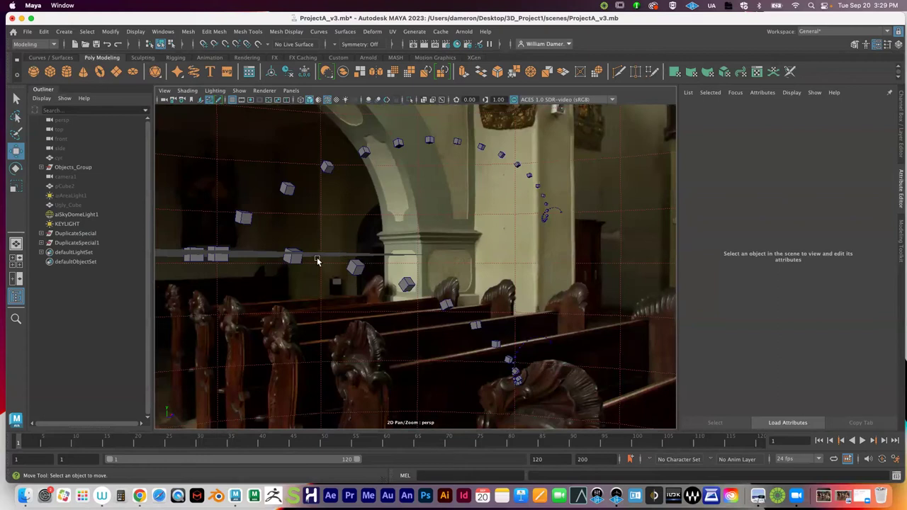
click(293, 257)
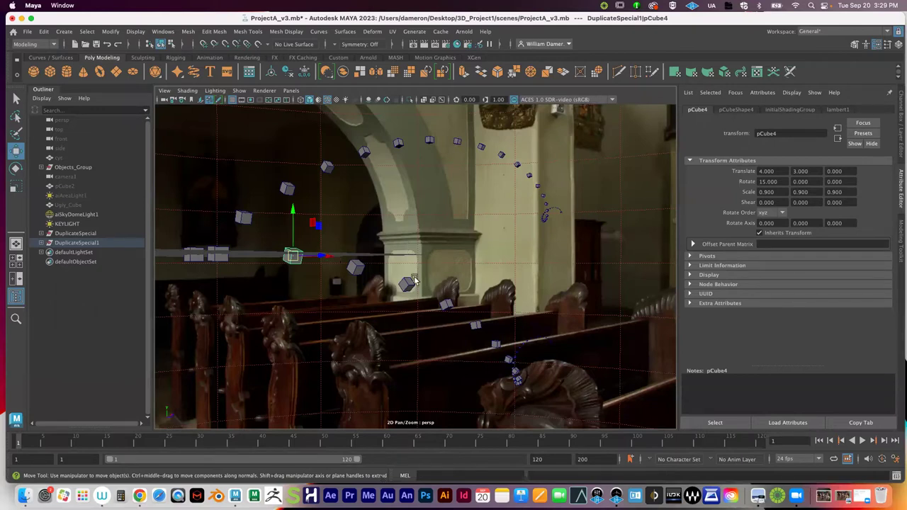
alt+drag(397, 260, 425, 263)
mouse_move(425, 263)
alt+right_down()
mouse_move(419, 261)
mouse_move(434, 264)
alt+right_up()
alt+drag(433, 264, 383, 246)
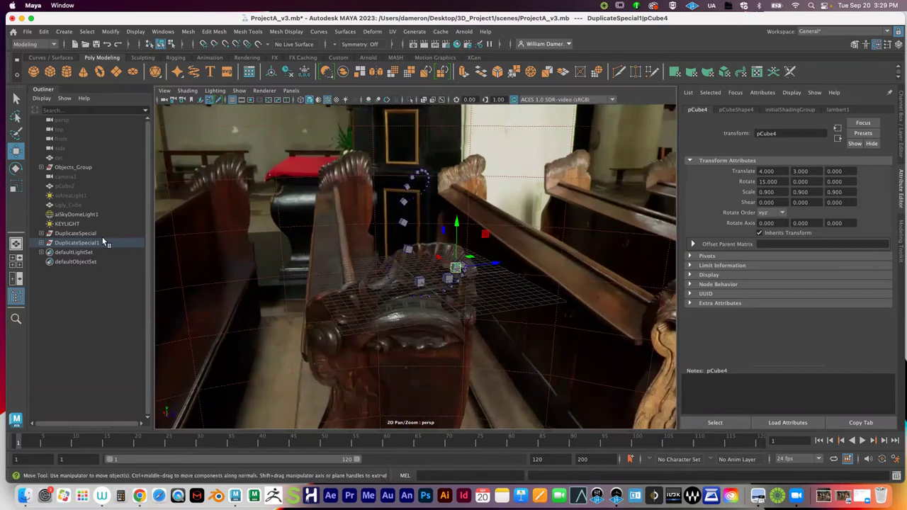
Hide the DuplicateSpecial and DuplicateSpecial1 groups and switch the viewport back to wireframe display
click(80, 234)
click(71, 243)
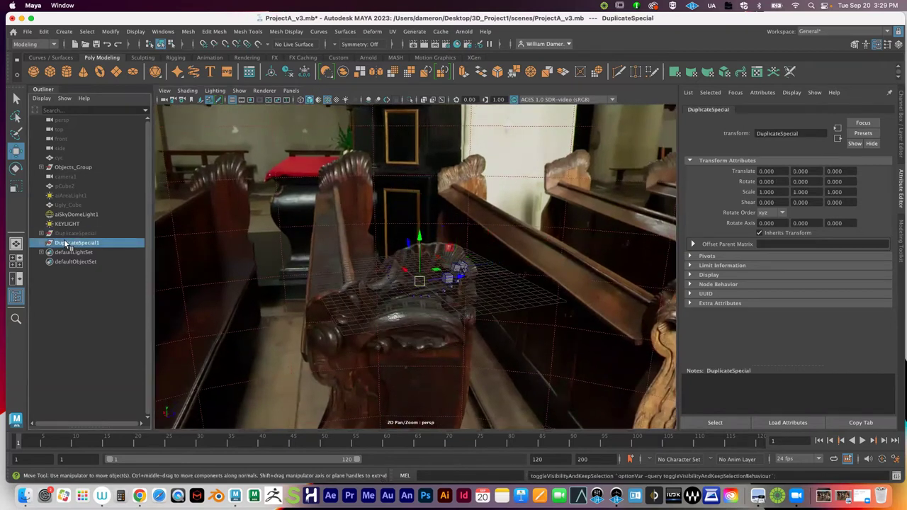
key(f)
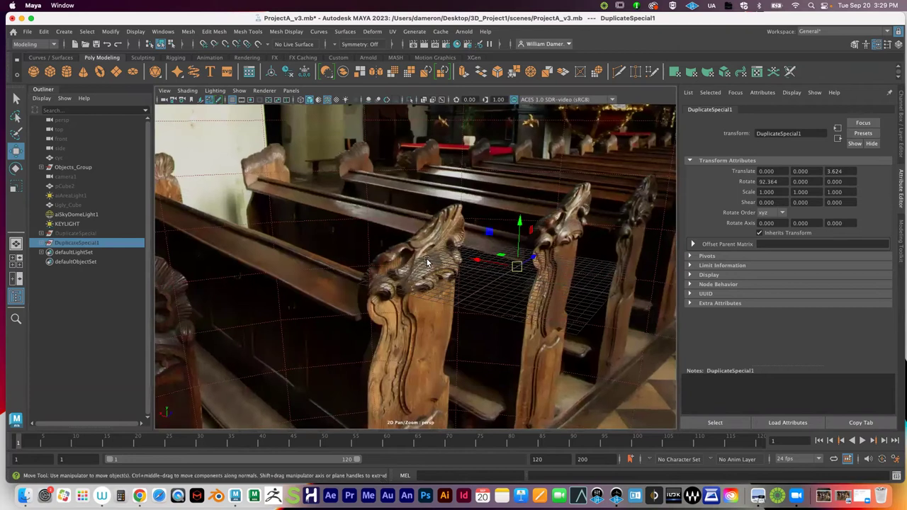
key(q)
alt+drag(498, 241, 399, 249)
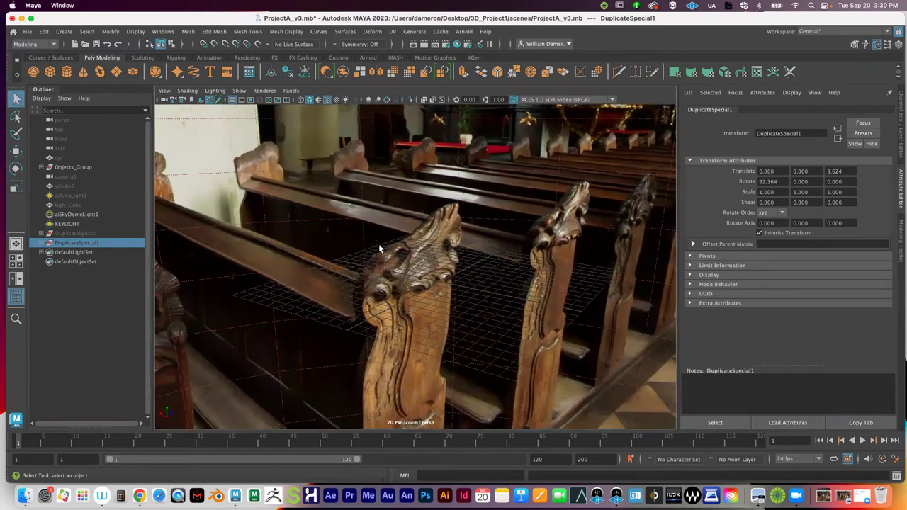
key(4)
alt+drag(504, 284, 424, 240)
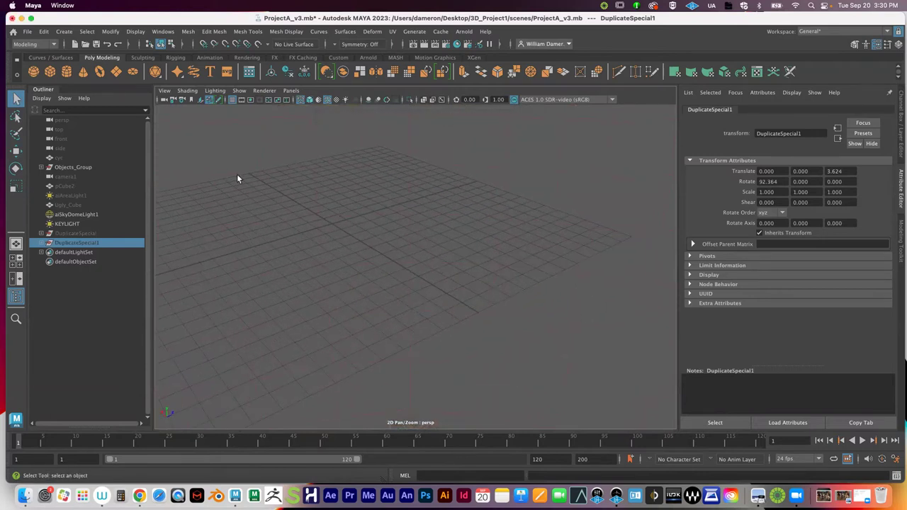
Create a polygon sphere at the origin and frame it in the perspective view
click(35, 71)
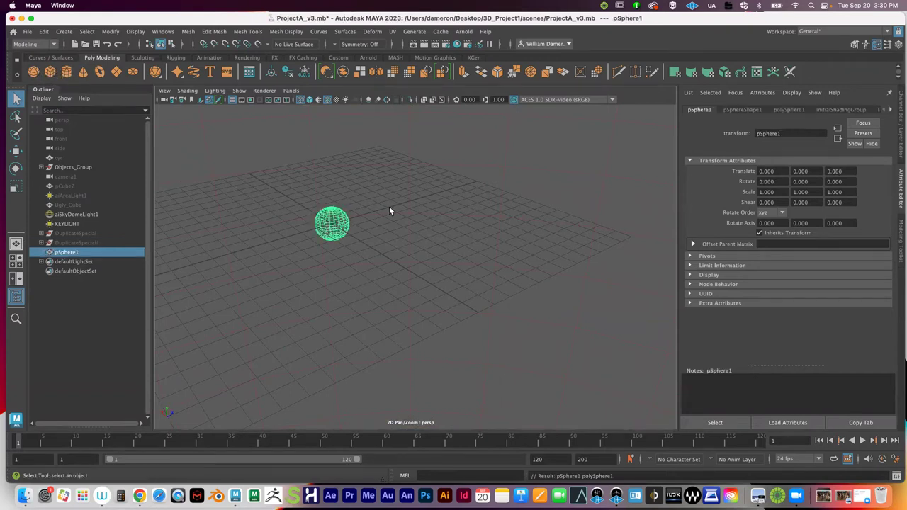
key(f)
alt+drag(410, 243, 366, 207)
alt+right_drag(366, 207, 364, 213)
alt+drag(365, 212, 359, 201)
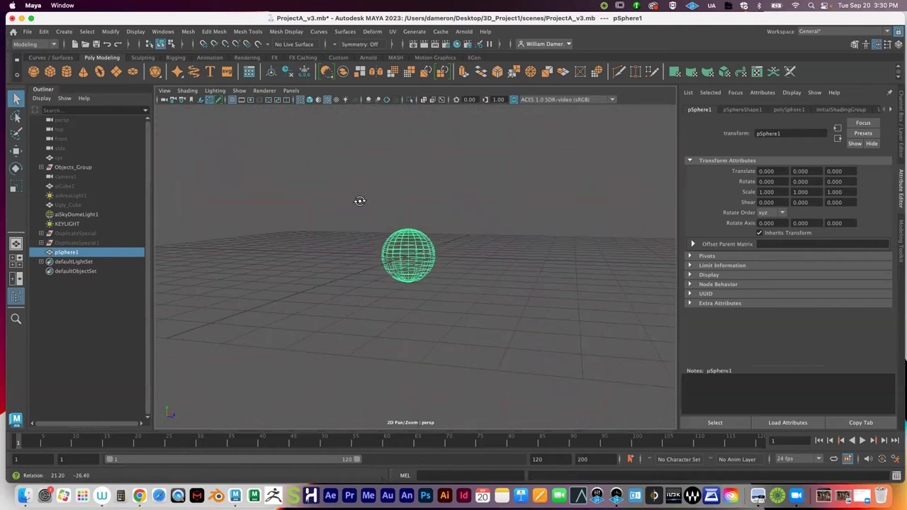
Open the Duplicate Special options for the sphere and set the number of copies to 10
click(44, 32)
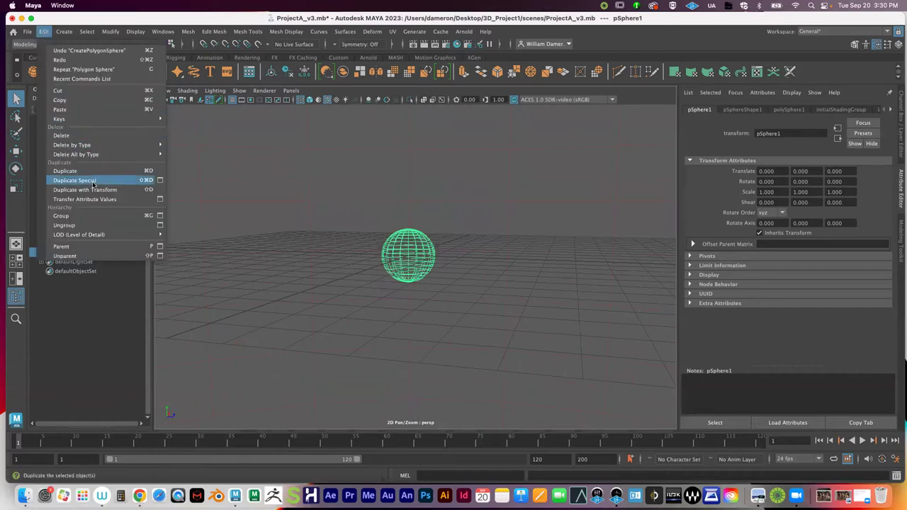
click(161, 183)
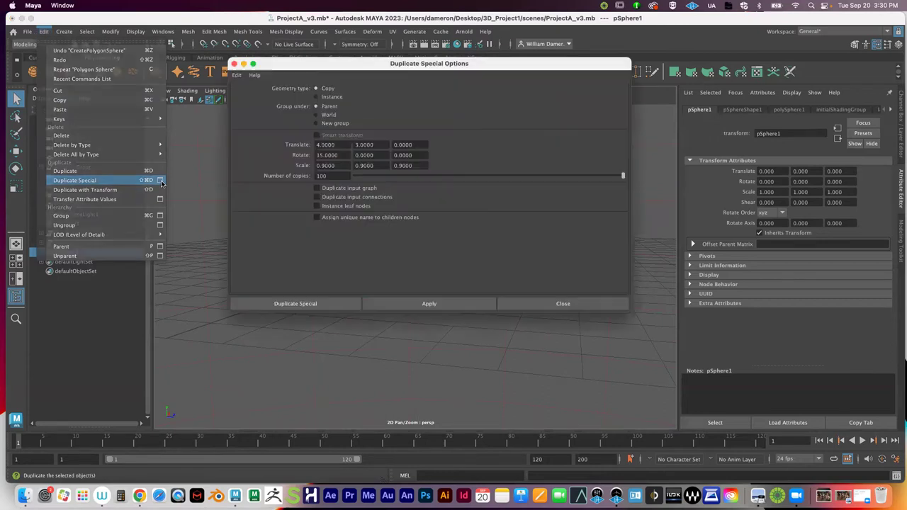
drag(354, 66, 301, 76)
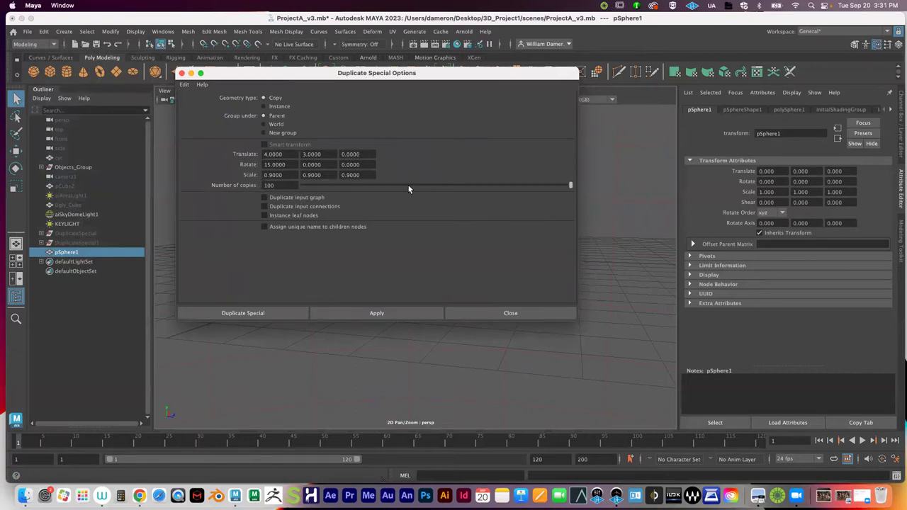
drag(333, 183, 328, 186)
drag(265, 185, 304, 187)
text(10)
Reset the X and Y translate values and the X rotate value to 0 in the Duplicate Special options
click(286, 153)
text(0)
key(Tab)
text(0)
click(318, 164)
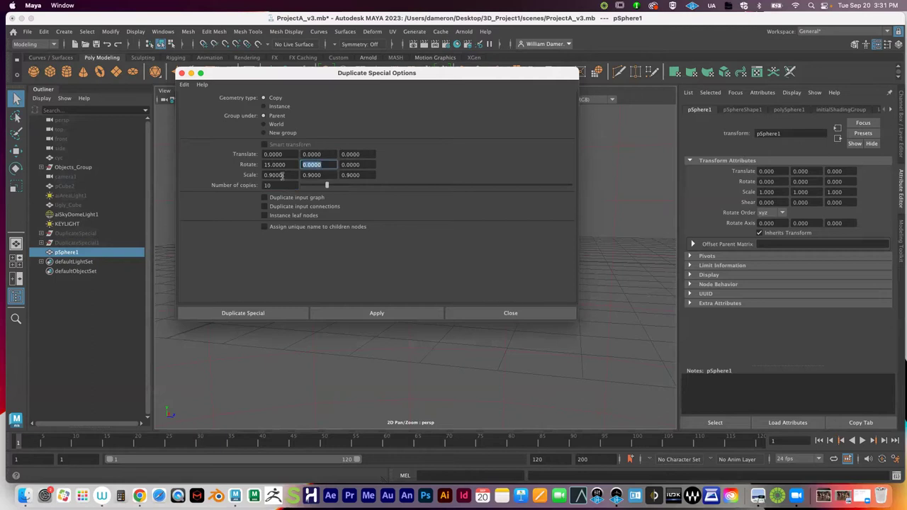
drag(284, 164, 217, 161)
text(0)
Set the Duplicate Special scale values to 0 on all three axes
drag(283, 175, 262, 174)
text(0)
key(Tab)
text(0)
key(Tab)
text(0)
Try applying Duplicate Special to the sphere with these settings, and select the original sphere together with its copies
click(376, 313)
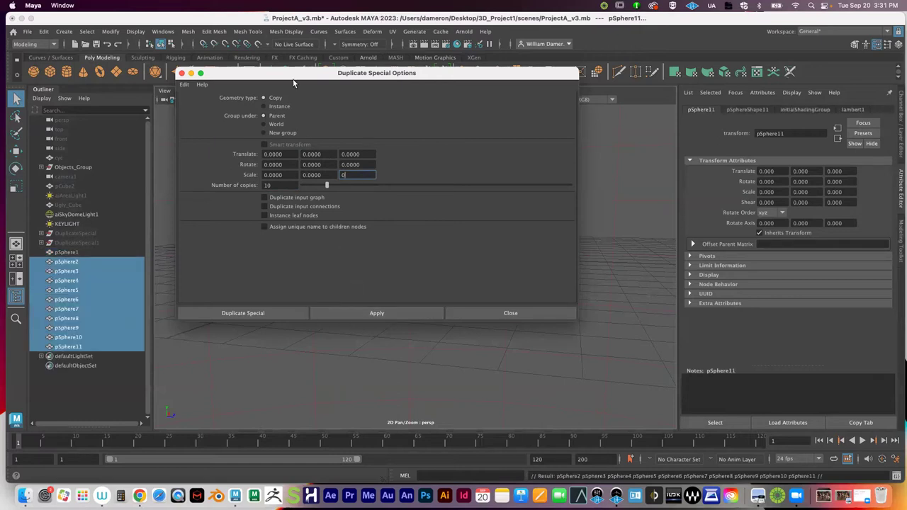
drag(264, 74, 560, 145)
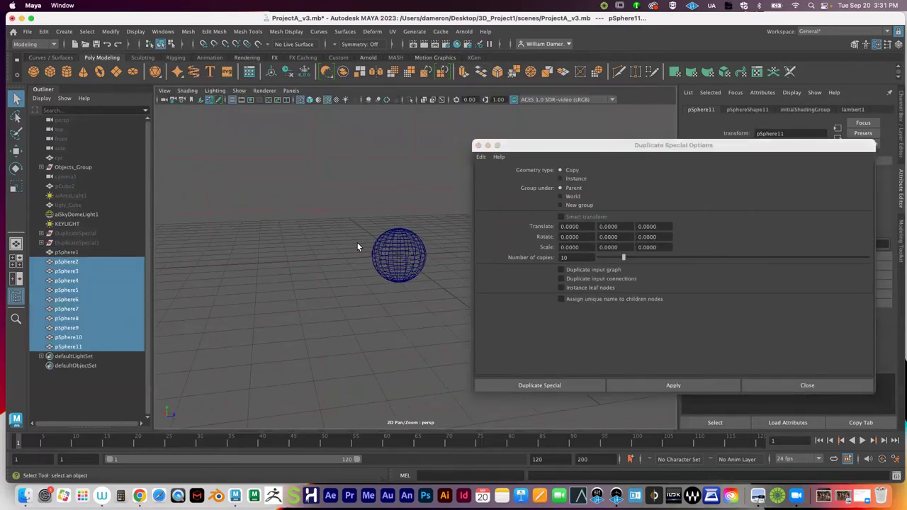
scroll(425, 244, up, 4)
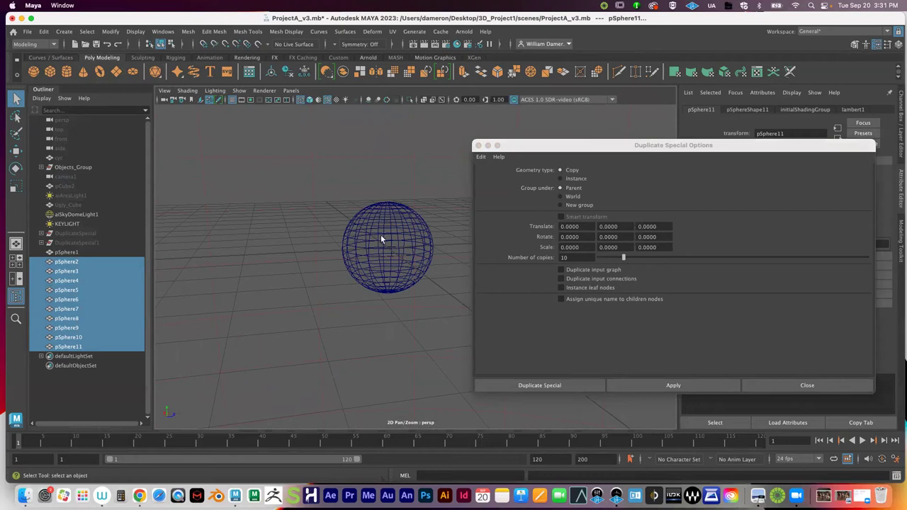
click(358, 227)
drag(324, 180, 437, 327)
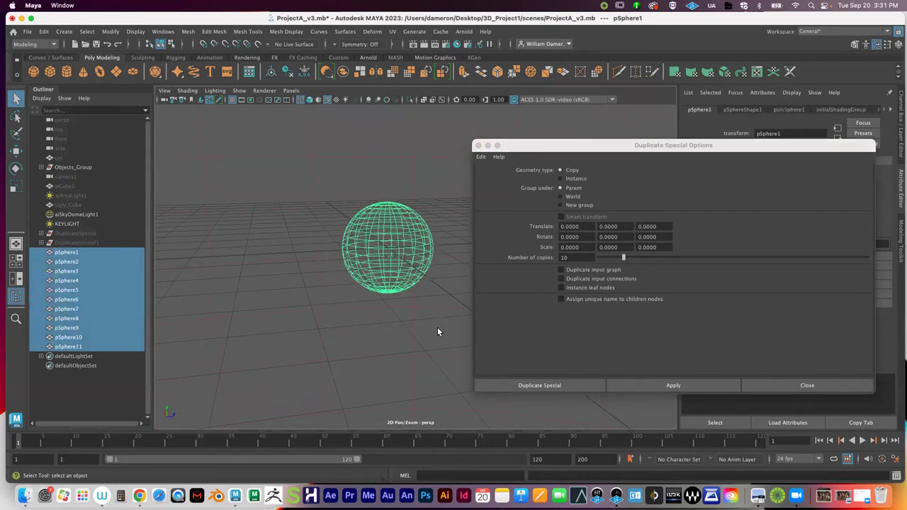
click(341, 201)
drag(310, 183, 414, 295)
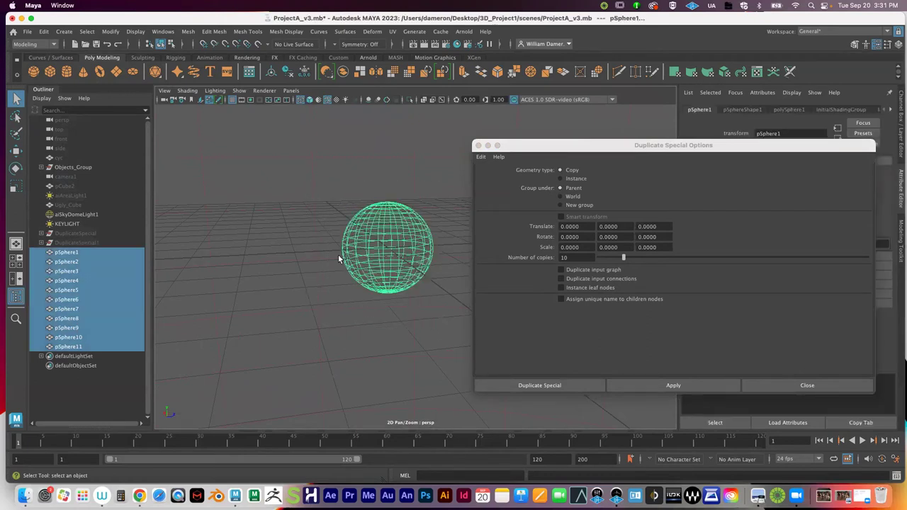
Undo the selection changes and the sphere duplication, leaving only the original pSphere1
click(43, 32)
click(64, 50)
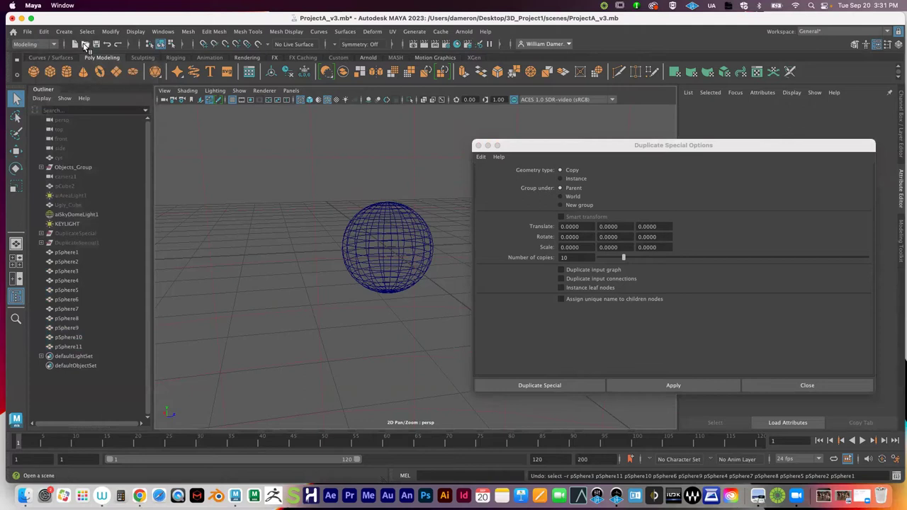
click(107, 45)
click(107, 44)
click(107, 45)
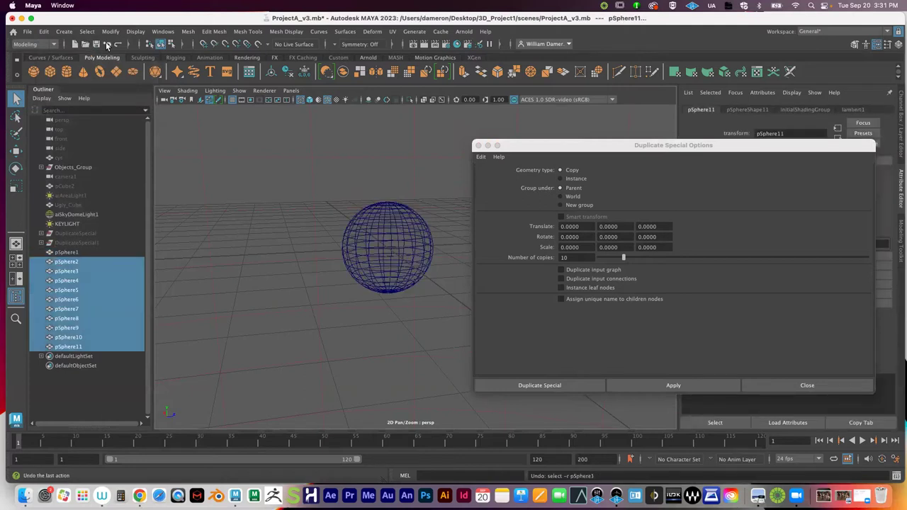
click(107, 45)
Set the X translate value to 10 and the X rotate value to 45 in the Duplicate Special options
drag(566, 148, 514, 120)
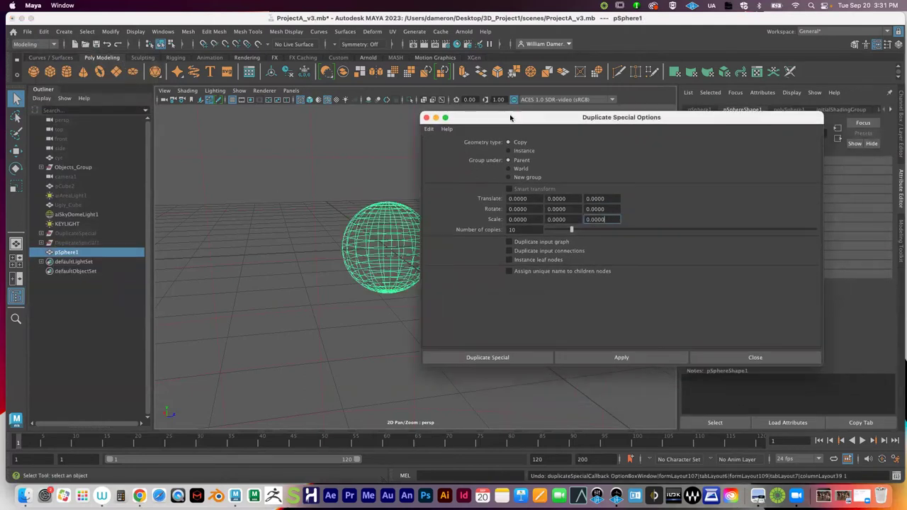
click(529, 198)
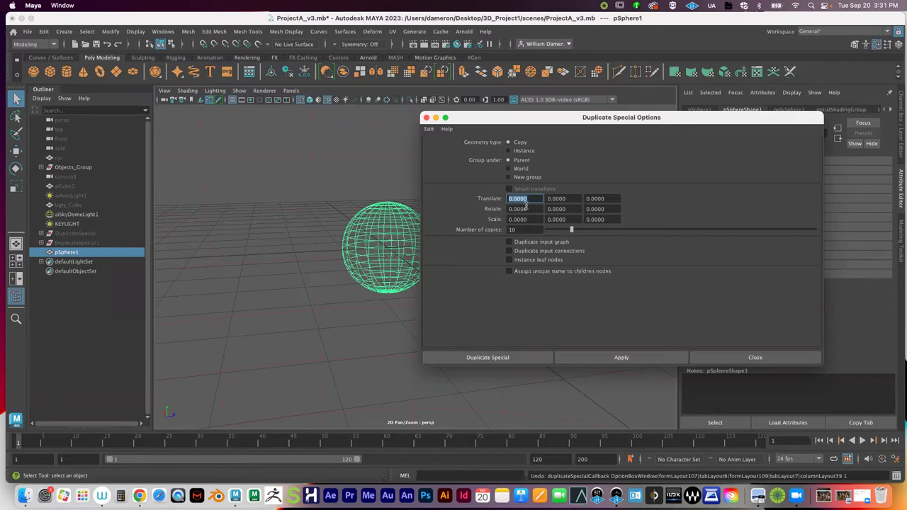
text(4)
key(BackSpace)
text(10)
click(527, 208)
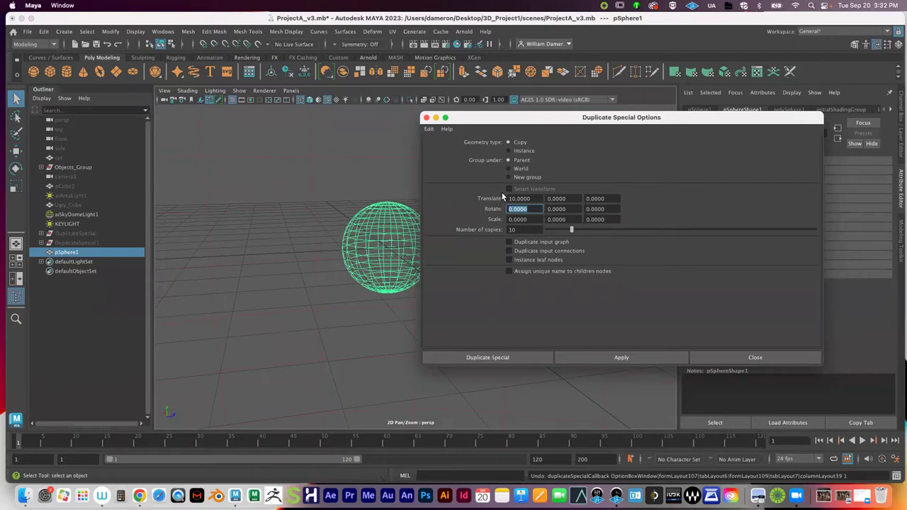
text(45)
key(Tab)
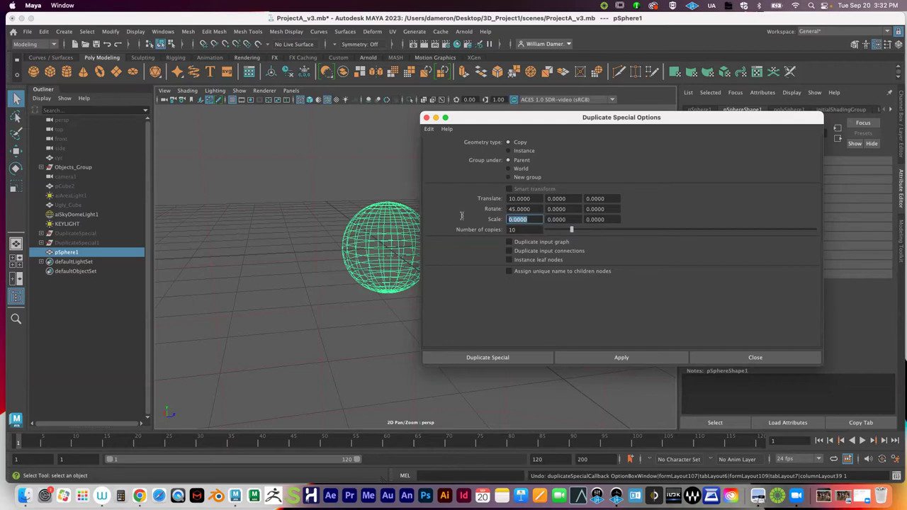
Try Duplicate Special scale values of 1 on all three axes, and 0.75 for X and Y
text(1)
key(Tab)
text(1)
key(Tab)
text(1)
click(528, 219)
key(BackSpace)
text(0.75)
click(550, 219)
key(BackSpace)
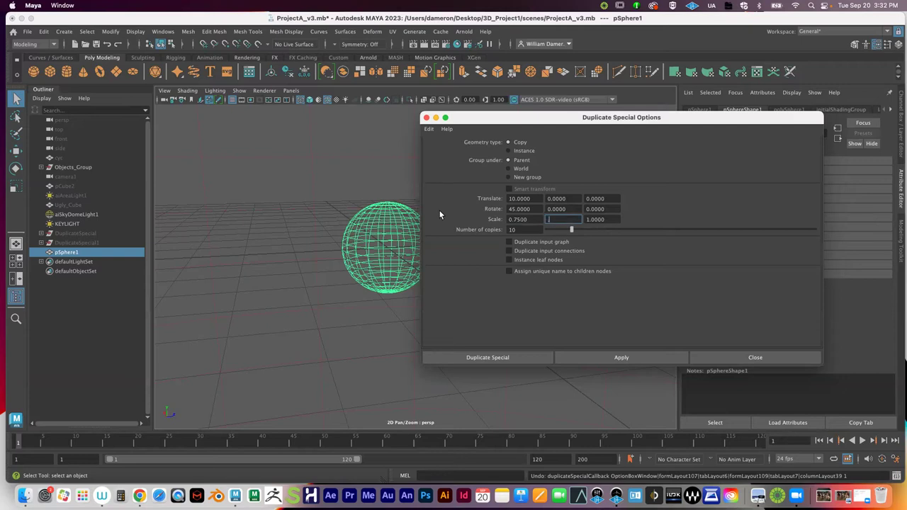
text(.75)
Set the Duplicate Special scale values to 1.5 on all three axes
click(531, 219)
text(1.5)
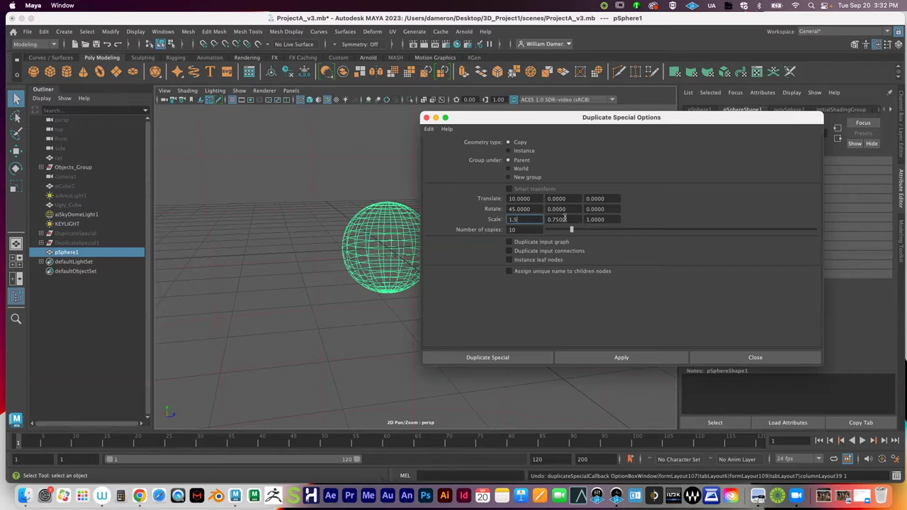
key(Tab)
text(1.5000)
key(Tab)
text(1.5)
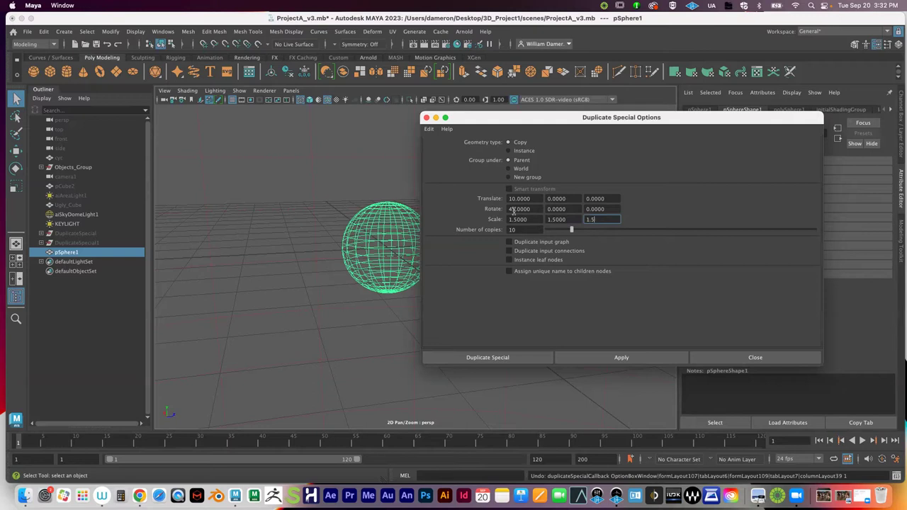
Apply Duplicate Special to the sphere with 10 copies and inspect the resulting chain from several angles
click(616, 358)
drag(623, 118, 790, 142)
scroll(371, 189, up, 5)
scroll(352, 210, down, 5)
alt+drag(320, 212, 247, 193)
scroll(248, 193, up, 5)
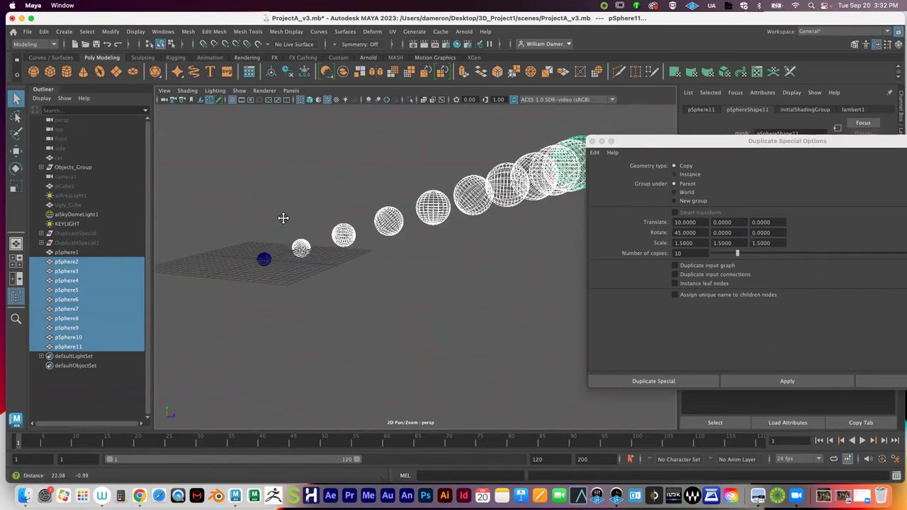
alt+drag(310, 205, 333, 214)
alt+right_drag(333, 214, 440, 235)
alt+drag(441, 235, 306, 235)
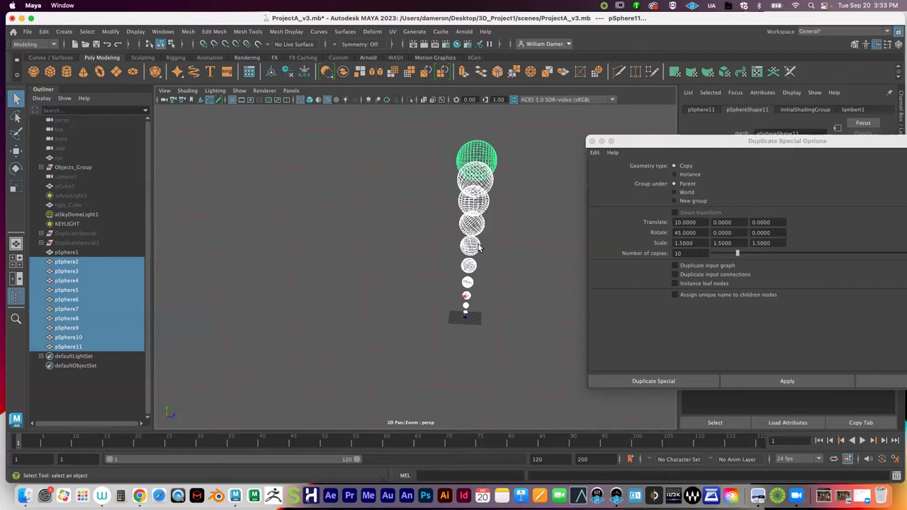
Close the Duplicate Special options and delete the sphere copies, leaving the original pSphere1 framed in the viewport
drag(666, 142, 525, 111)
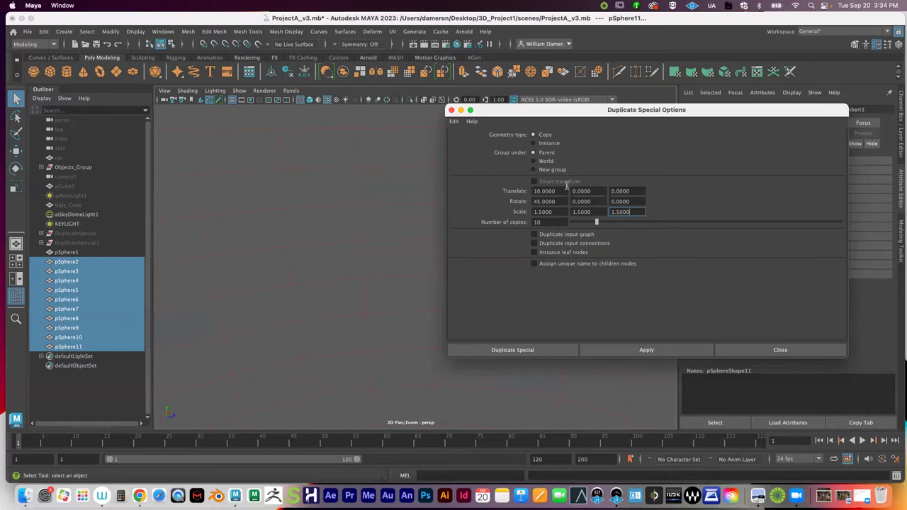
click(451, 111)
click(417, 228)
drag(426, 159, 472, 331)
key(Delete)
key(f)
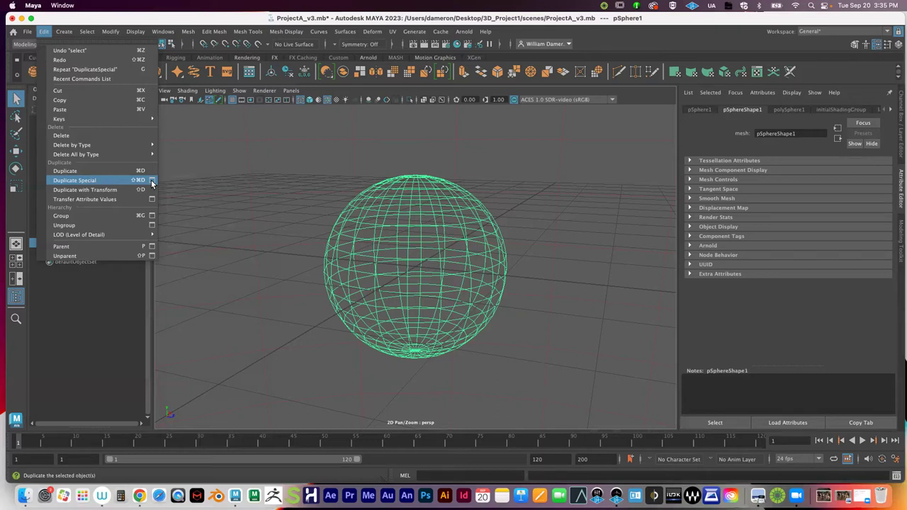
click(247, 227)
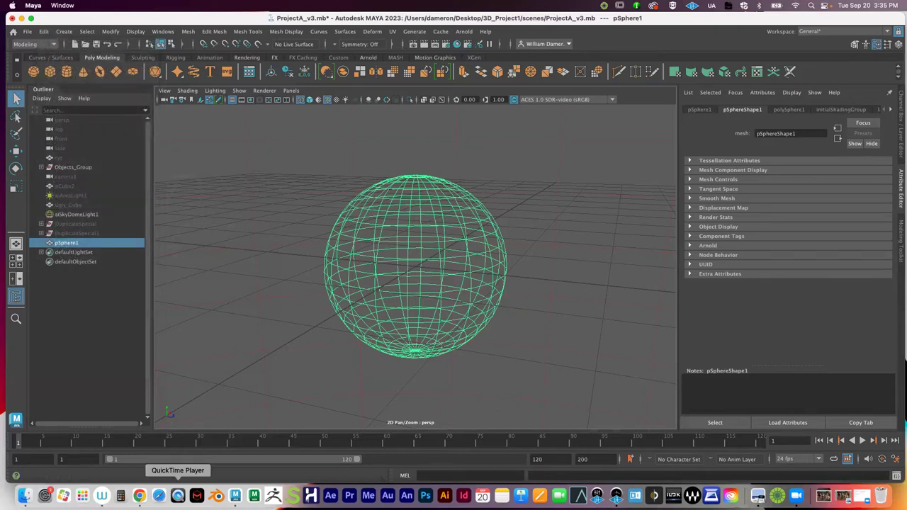
Switch to Chrome, open the bookmarked D2L Home page for Kutztown, and log in through the Kutztown Users option
click(139, 496)
click(335, 253)
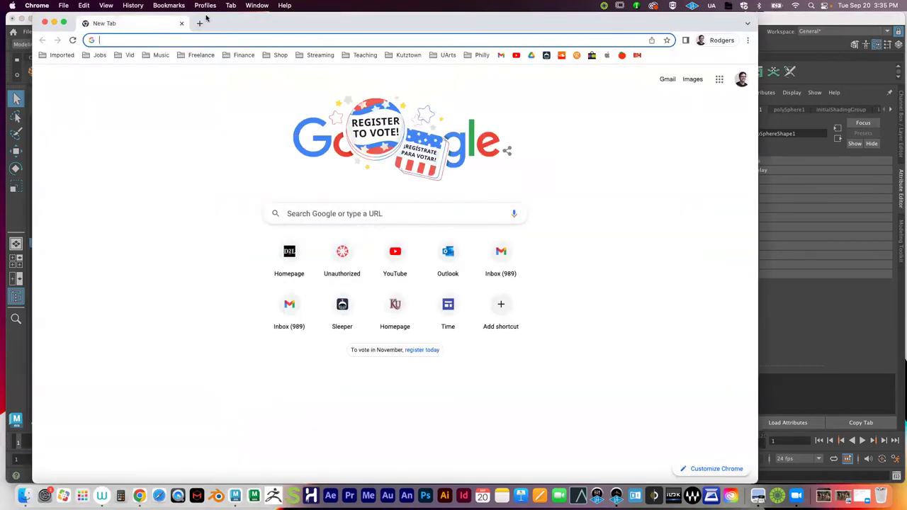
double_click(200, 20)
click(400, 121)
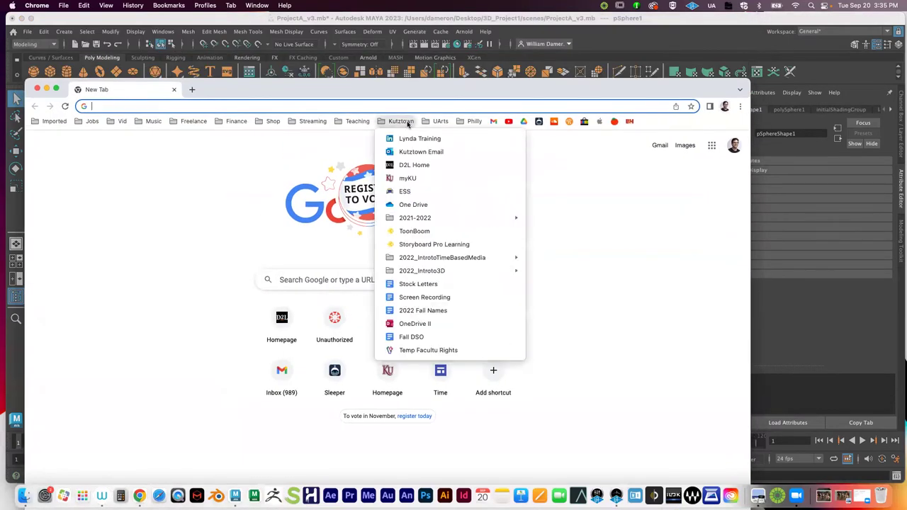
click(421, 165)
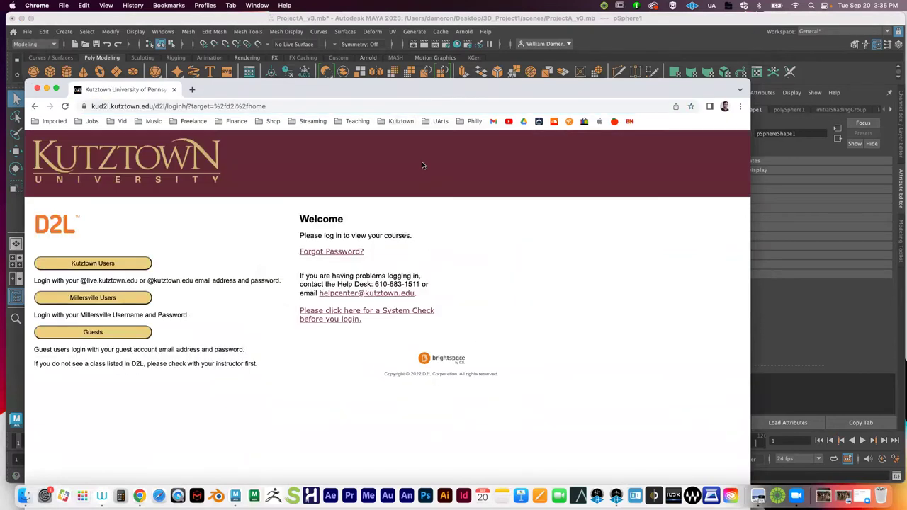
click(111, 267)
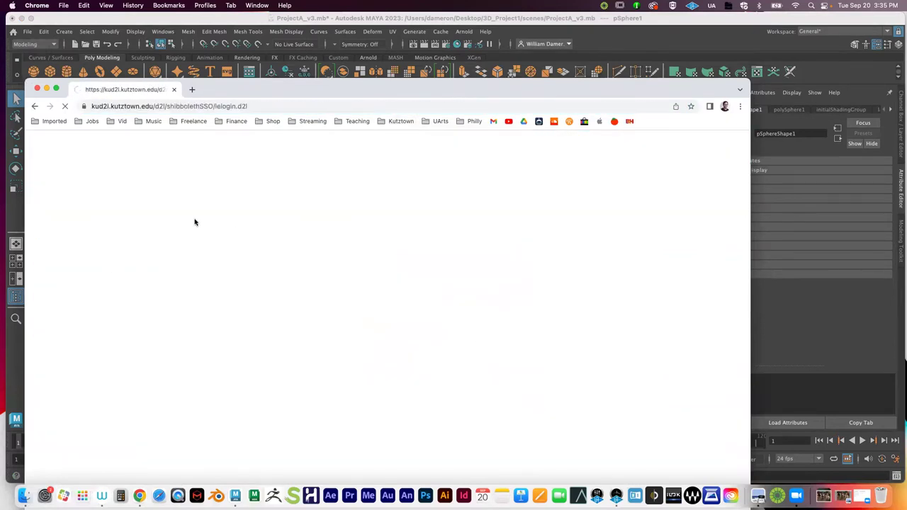
Open the INTRO 3D MODEL RENDERNG course from the Fall 2022 courses on the D2L homepage
scroll(199, 227, down, 5)
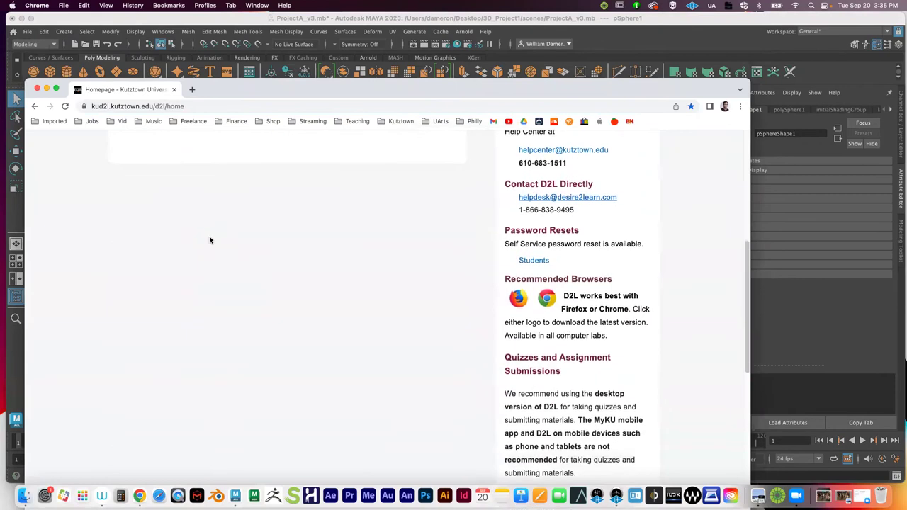
scroll(210, 240, up, 2)
click(264, 232)
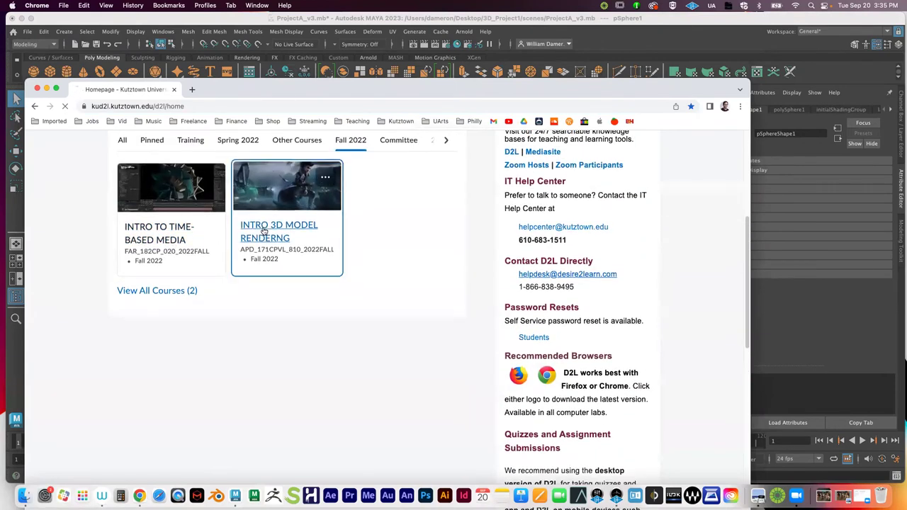
scroll(178, 223, down, 5)
scroll(142, 219, up, 5)
right_click(145, 205)
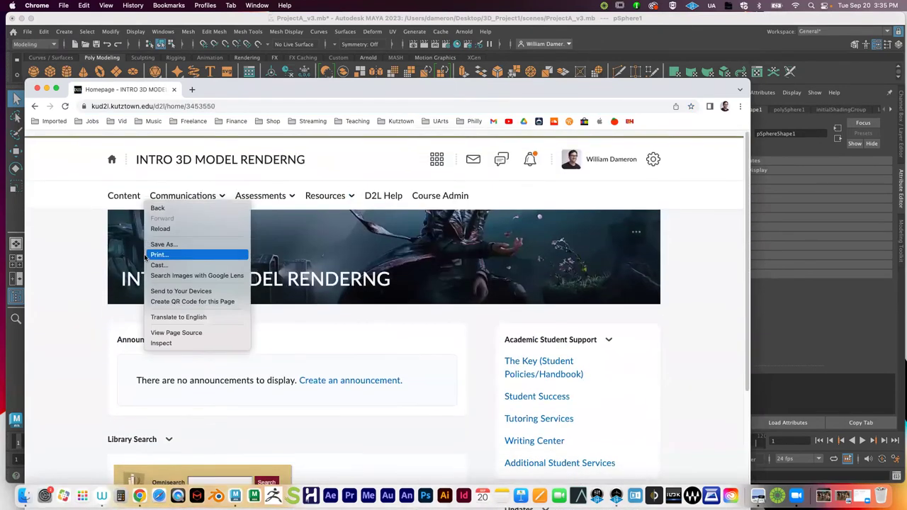
click(146, 257)
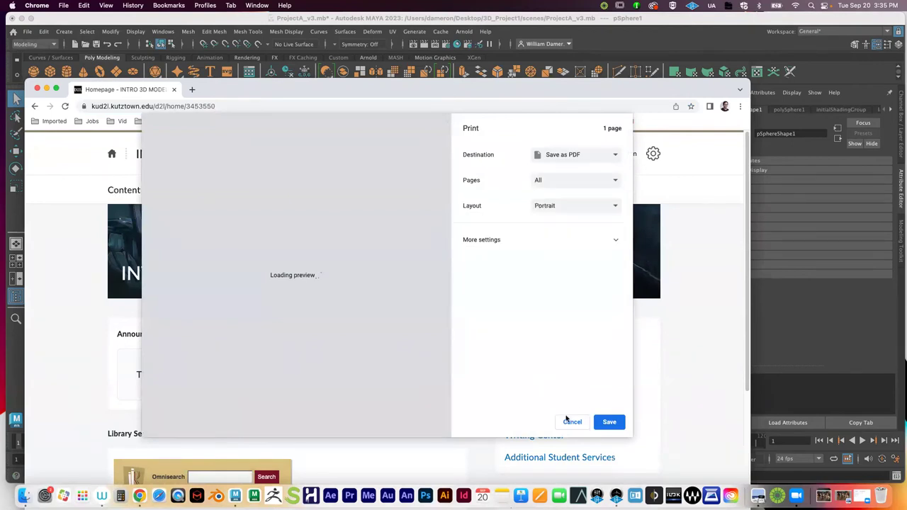
click(570, 422)
Look through the course content modules and the syllabus, and minimise the browser to return to Maya
click(117, 190)
scroll(205, 285, down, 1)
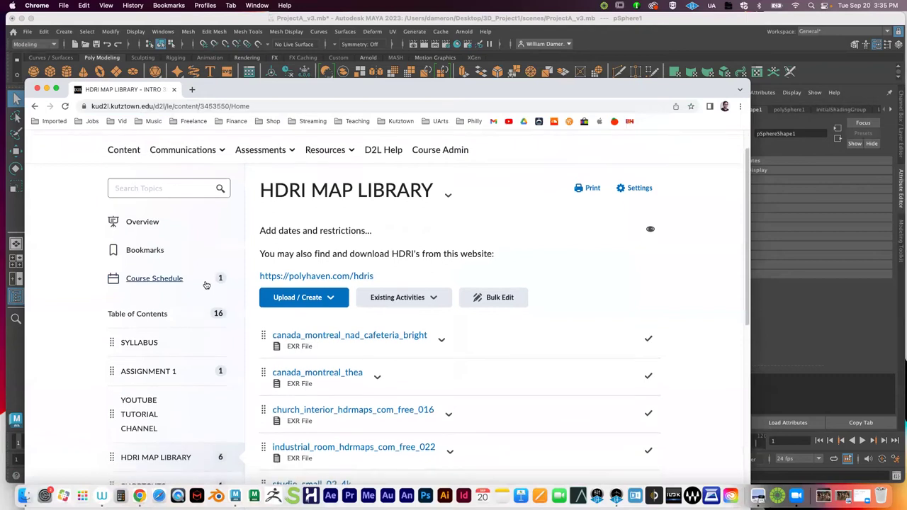
scroll(205, 285, down, 1)
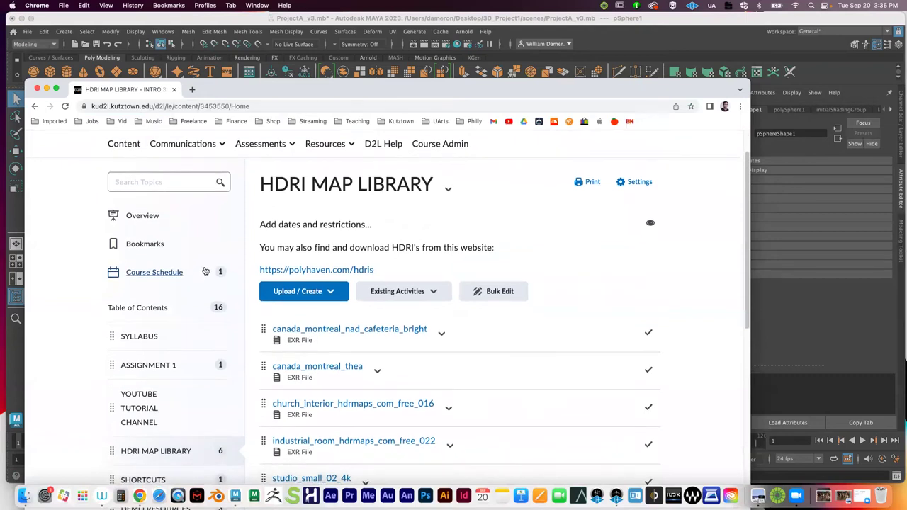
scroll(205, 273, down, 5)
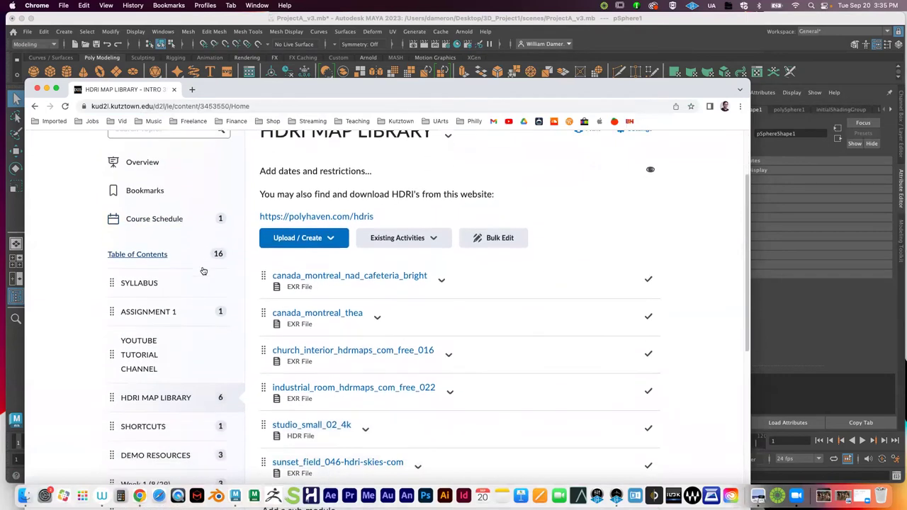
scroll(205, 276, down, 2)
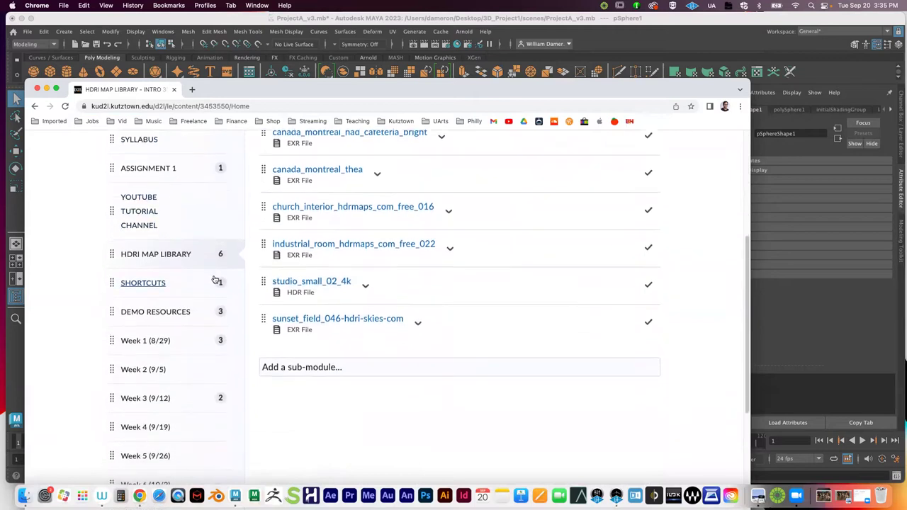
scroll(217, 279, up, 1)
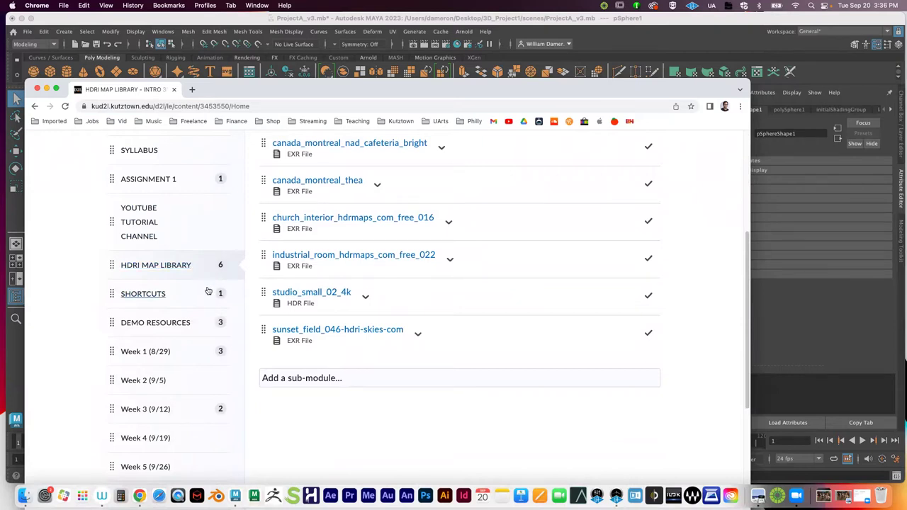
scroll(212, 291, down, 2)
scroll(211, 291, down, 1)
scroll(211, 290, up, 2)
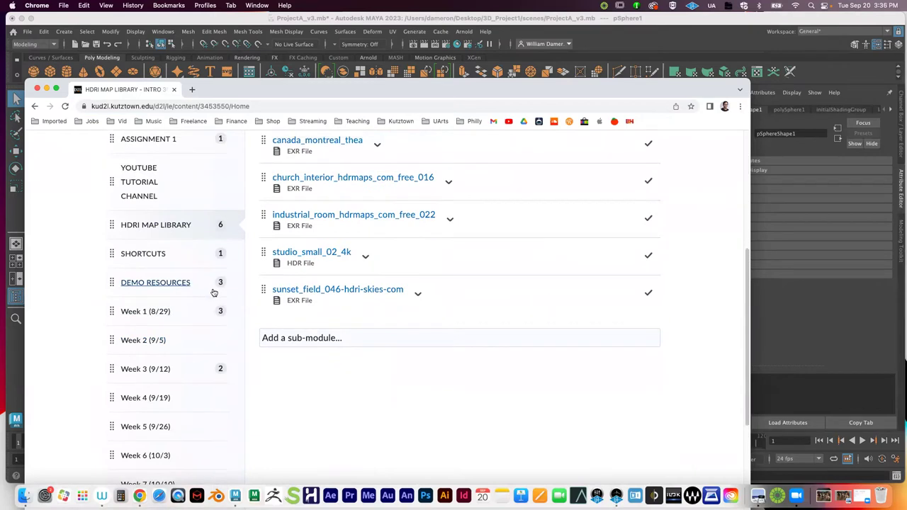
scroll(188, 294, up, 3)
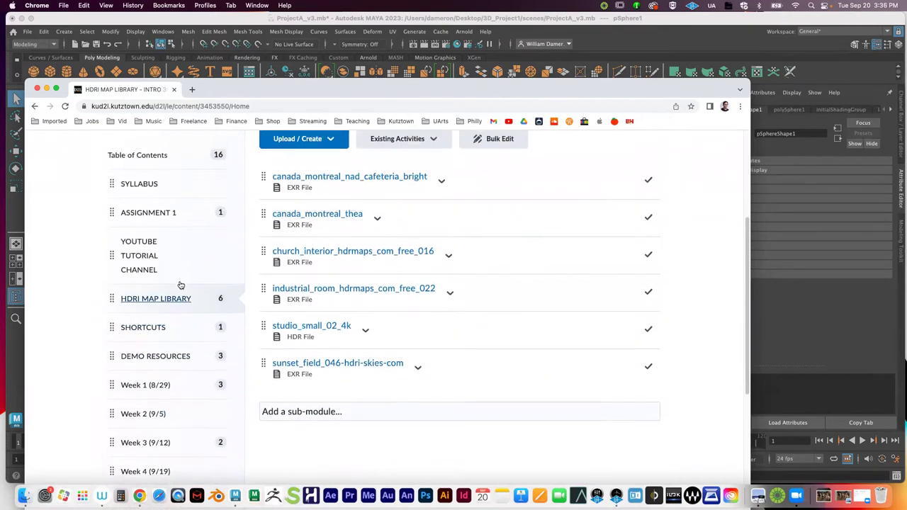
scroll(180, 279, down, 1)
click(149, 152)
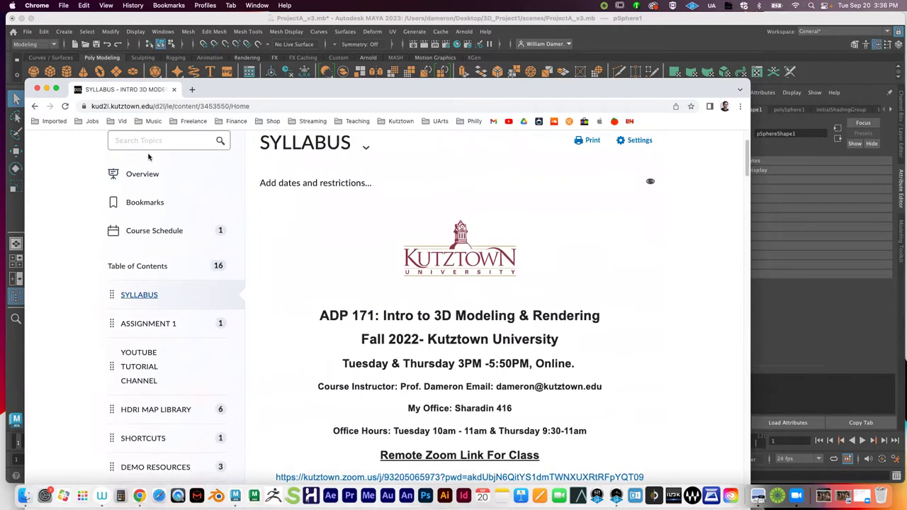
click(46, 88)
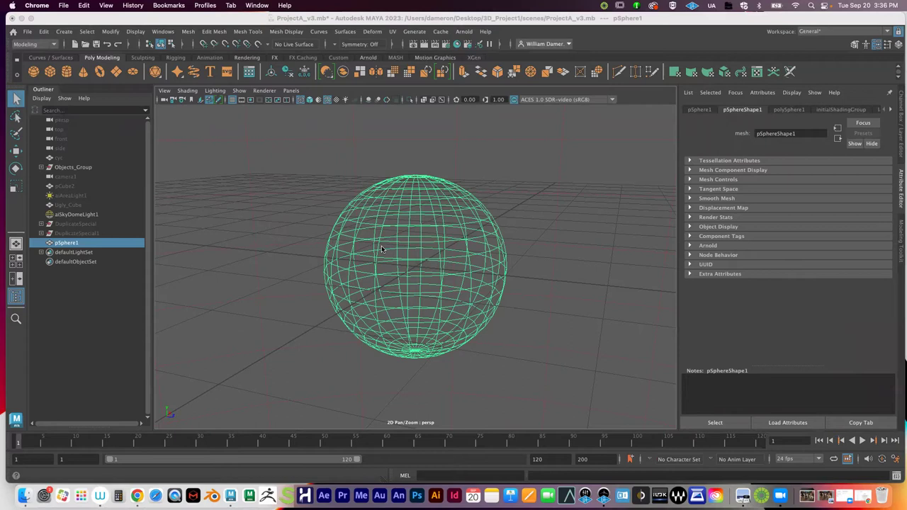
Delete pSphere1 from the scene and create a polygon cube in its place
click(468, 204)
click(330, 192)
click(398, 227)
key(Delete)
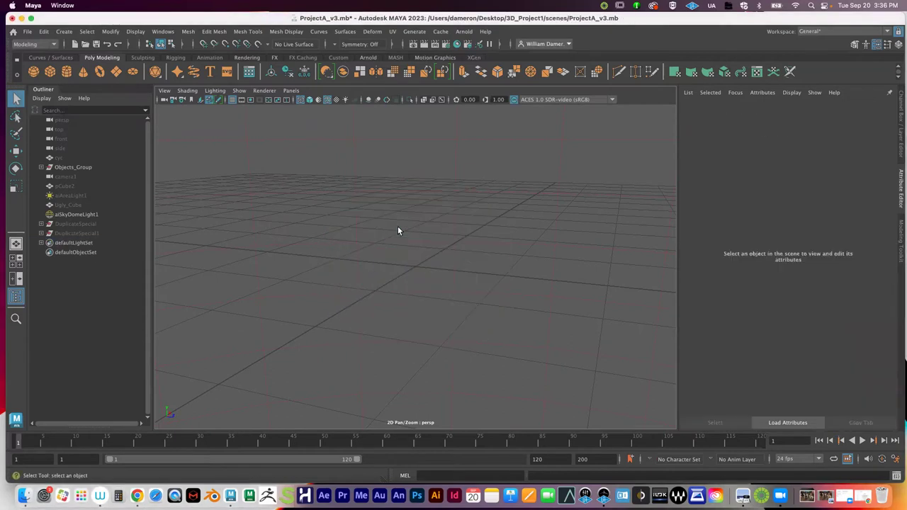
click(52, 72)
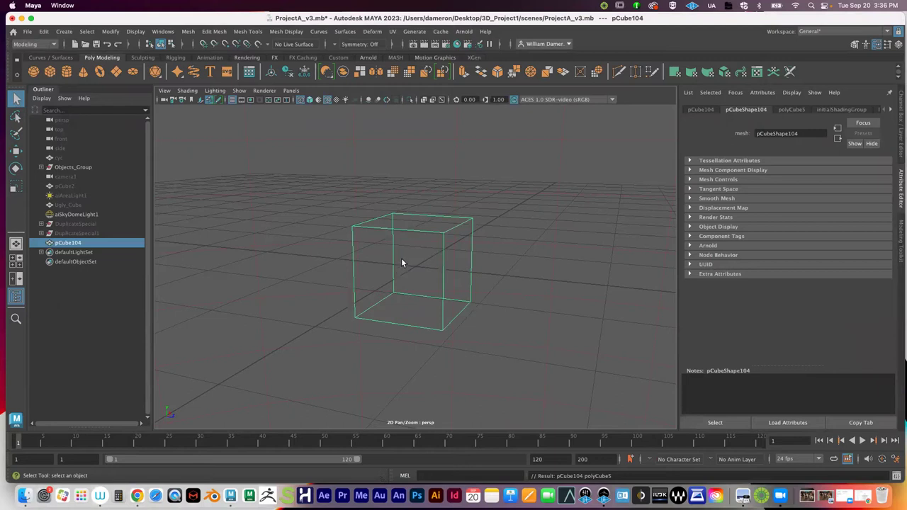
Duplicate the cube and move the copy along the Z axis beside the original, selecting both cubes
key(w)
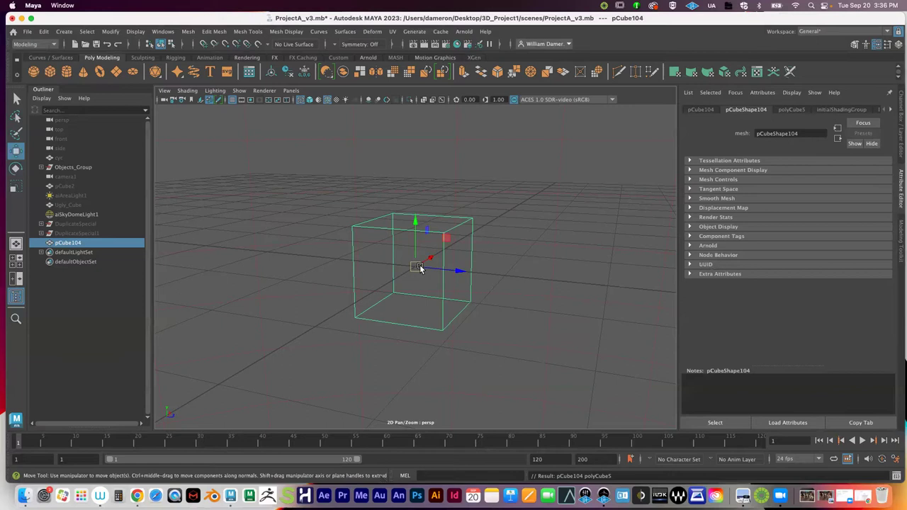
key(ctrl+d)
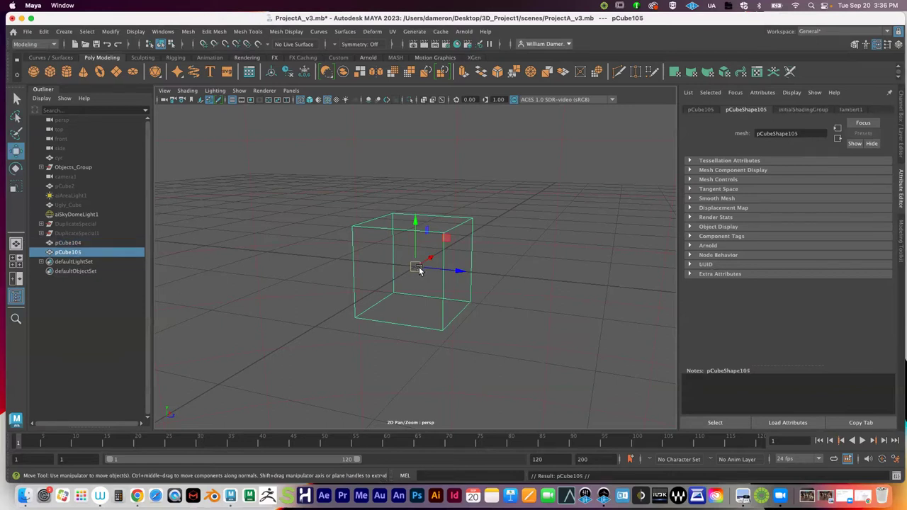
drag(455, 273, 564, 326)
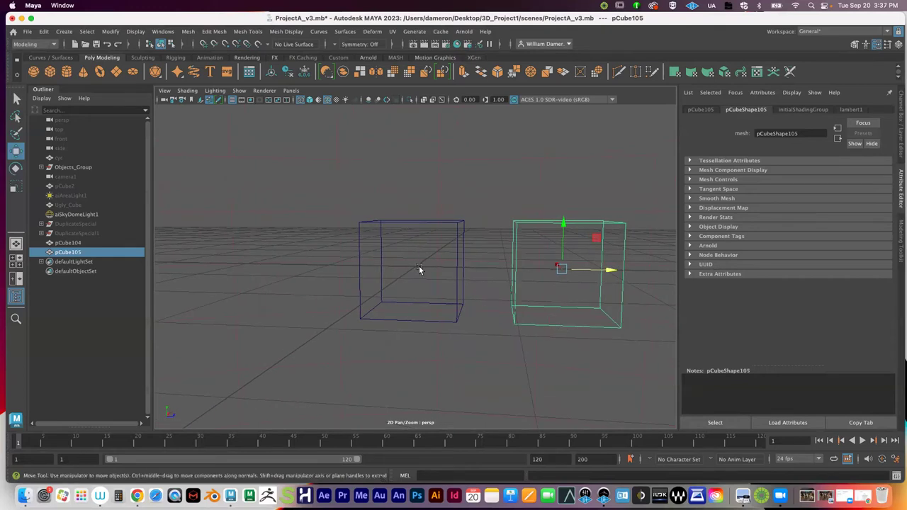
shift+click(375, 229)
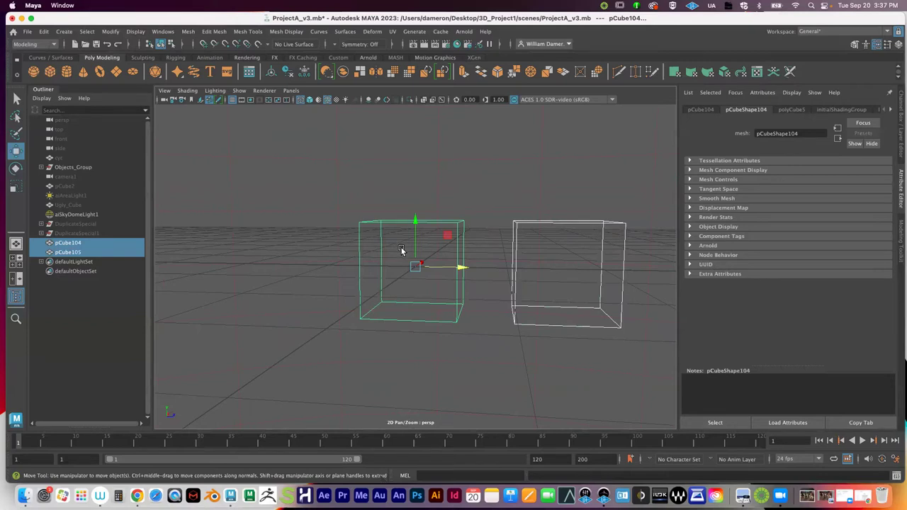
Select pCube104 and pCube105 together and group them
key(e)
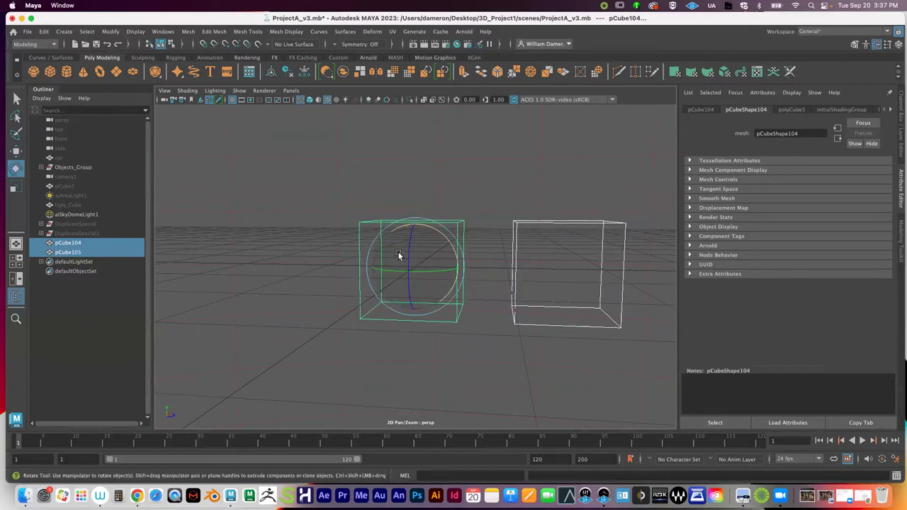
click(55, 322)
click(66, 243)
shift+click(69, 252)
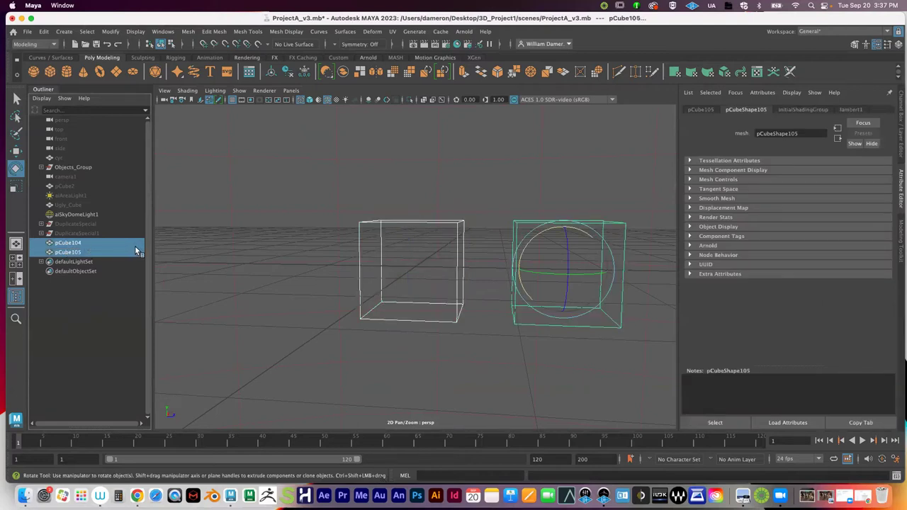
key(ctrl+g)
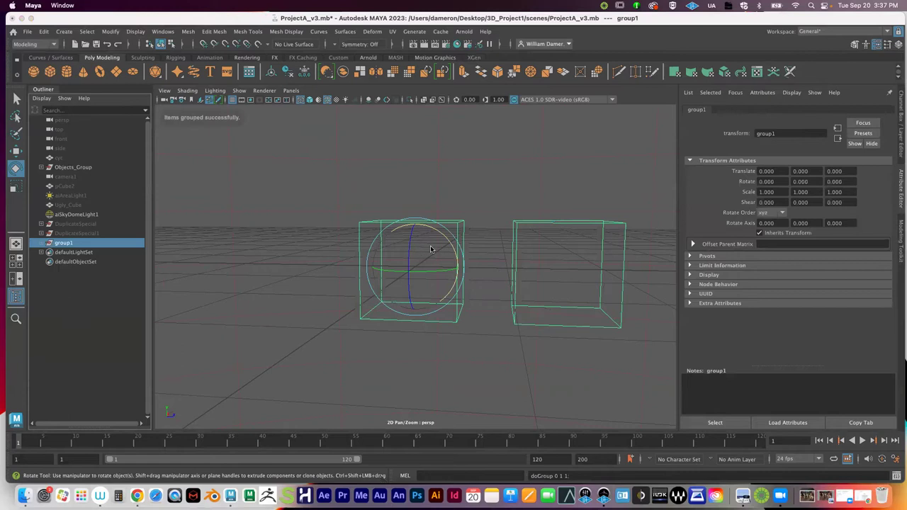
Move the group of two cubes about -0.313 units along the Z axis
key(w)
drag(461, 269, 421, 275)
click(74, 234)
click(64, 243)
key(ctrl+z)
Reposition the group's pivot along the Z axis to the midpoint between the two cubes
key(d)
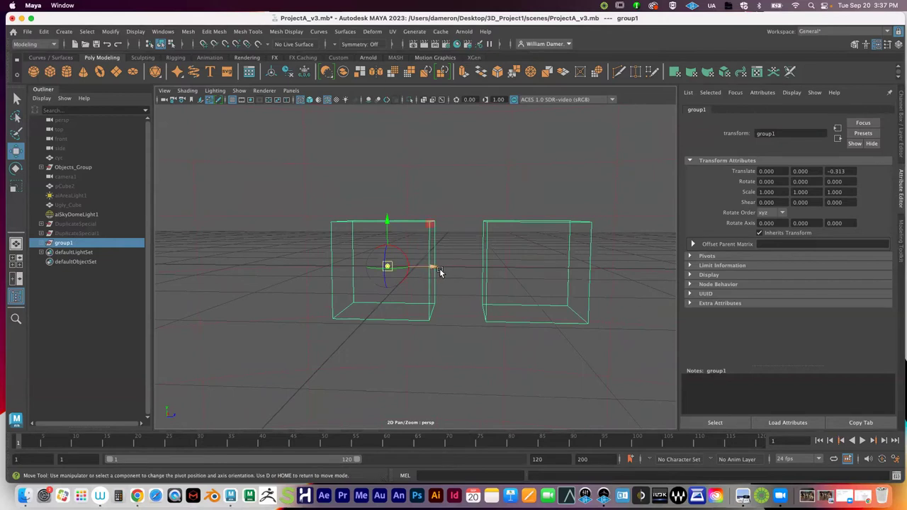
drag(434, 270, 492, 269)
key(ctrl+z)
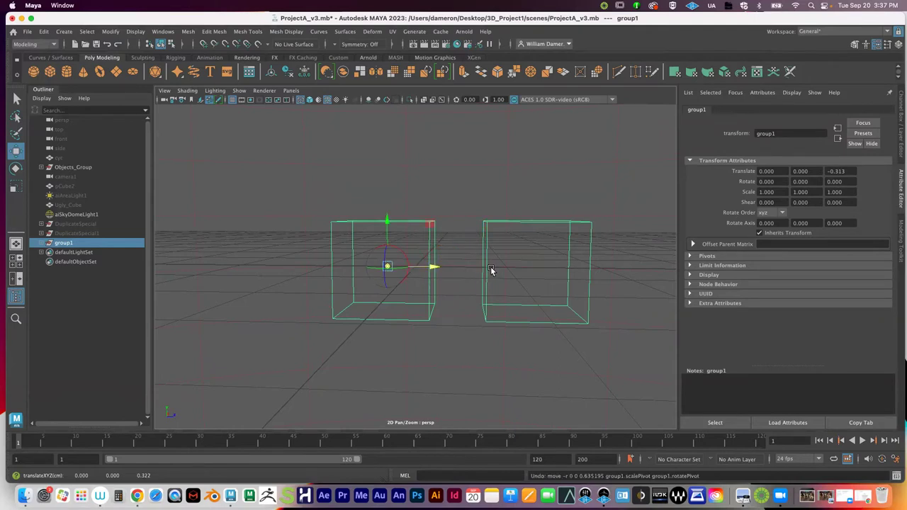
mouse_move(431, 265)
mouse_down()
mouse_move(468, 266)
mouse_move(430, 267)
mouse_up()
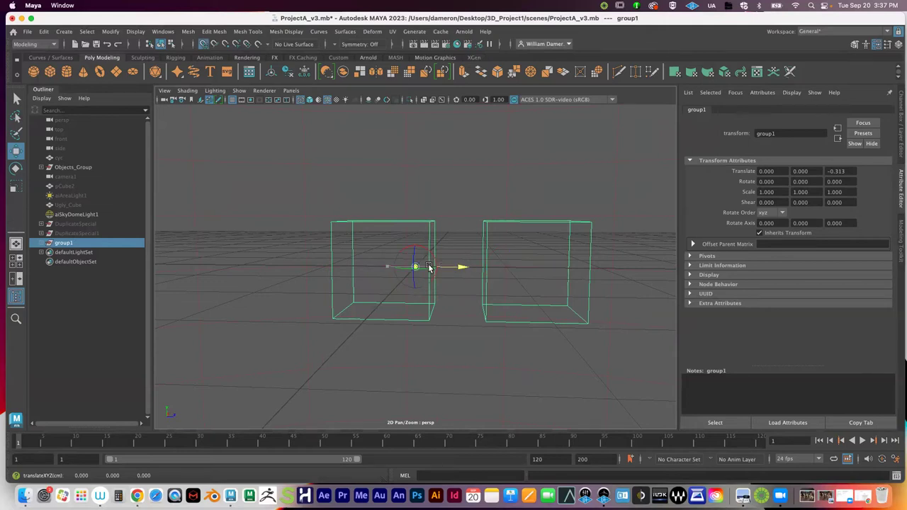
mouse_move(461, 267)
mouse_down()
mouse_move(490, 267)
mouse_move(438, 268)
mouse_move(461, 270)
mouse_move(454, 281)
mouse_up()
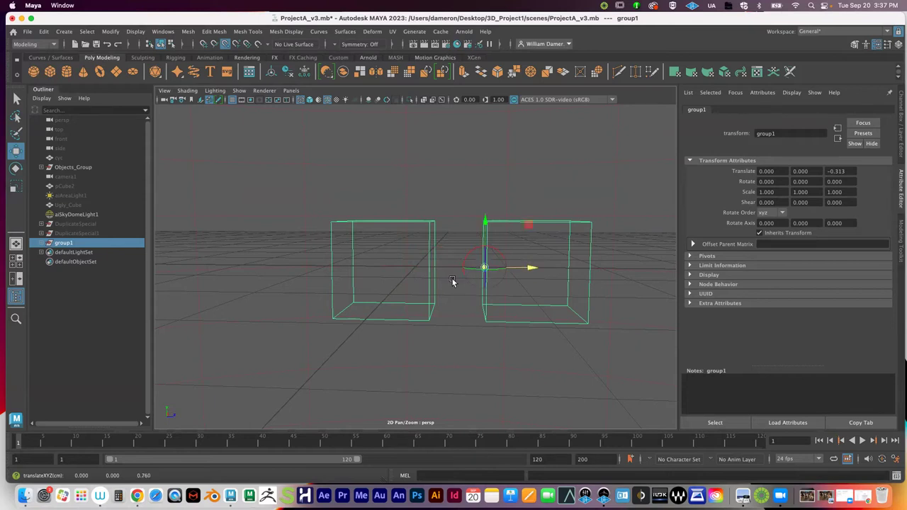
click(530, 269)
drag(529, 269, 505, 275)
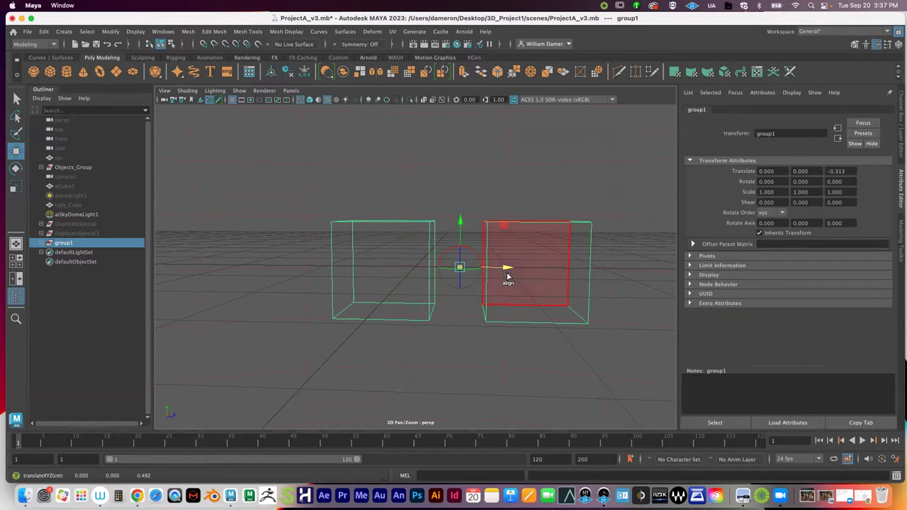
Rotate the group about -36.8 degrees around the Y axis at its repositioned pivot
key(e)
mouse_move(457, 273)
mouse_down()
mouse_move(405, 275)
mouse_move(432, 284)
mouse_move(418, 284)
mouse_move(473, 278)
mouse_up()
alt+drag(506, 239, 505, 259)
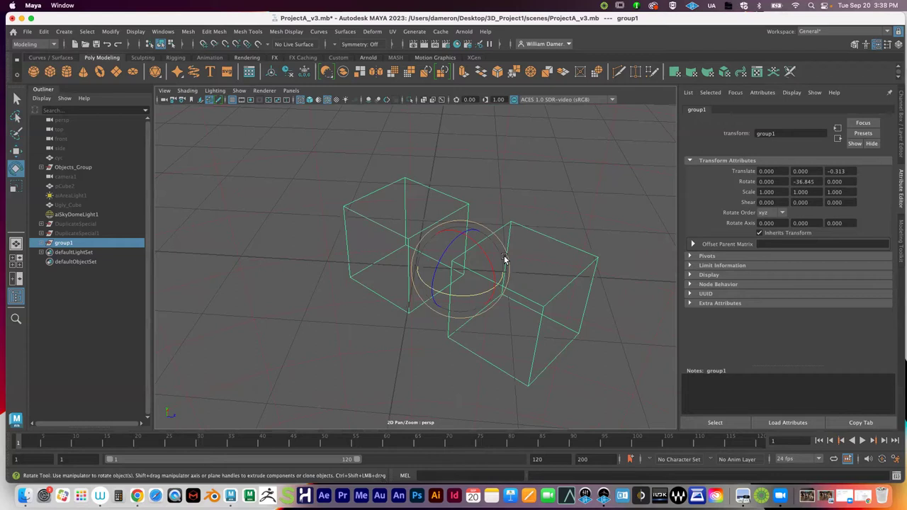
alt+drag(419, 265, 424, 272)
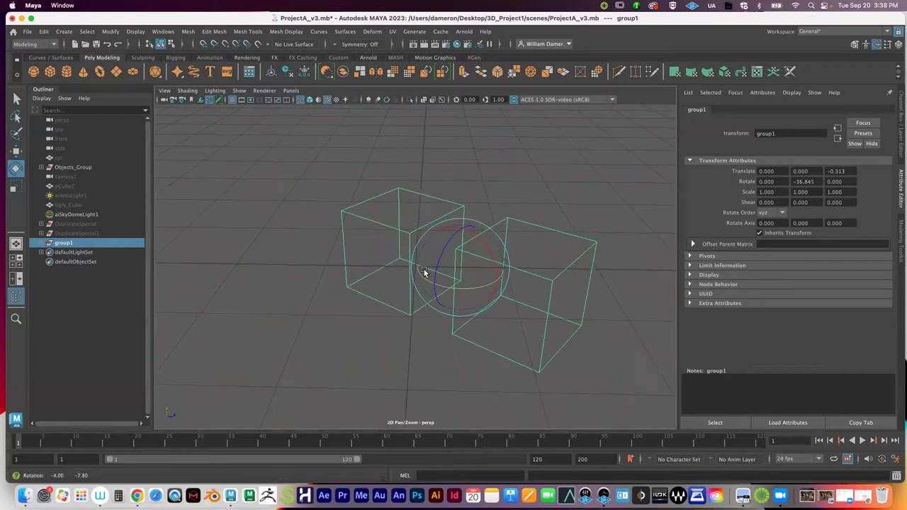
Delete the cube group from the scene and switch the perspective view to shaded display
key(Delete)
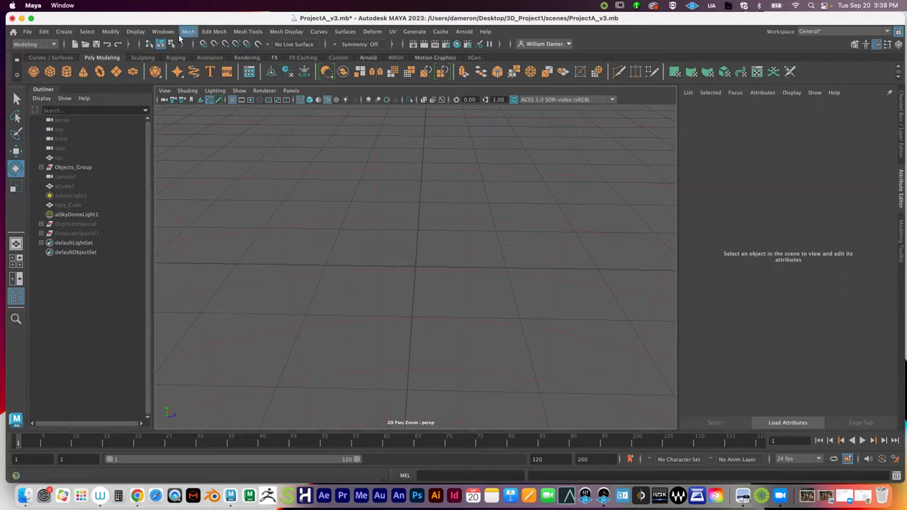
alt+drag(401, 244, 125, 218)
key(5)
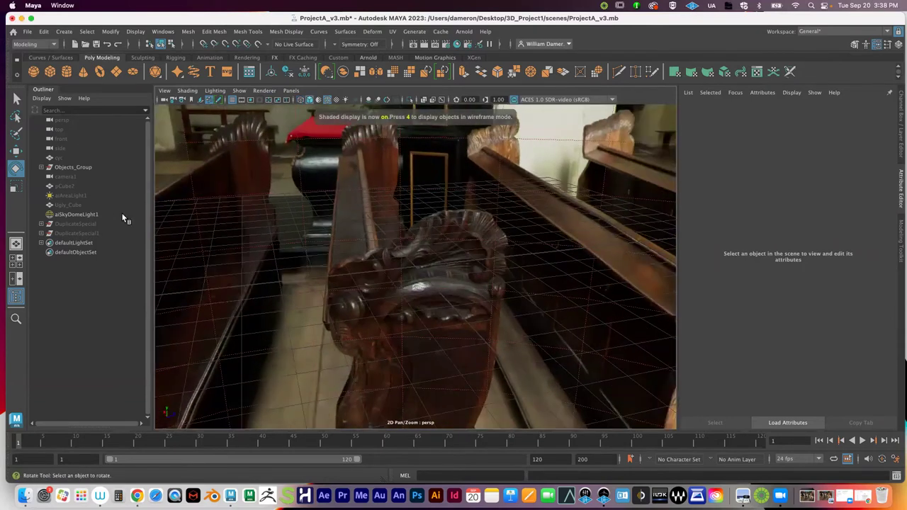
Unhide Ugly_Cube, aiAreaLight1 and pCube2, and select camera1
click(69, 207)
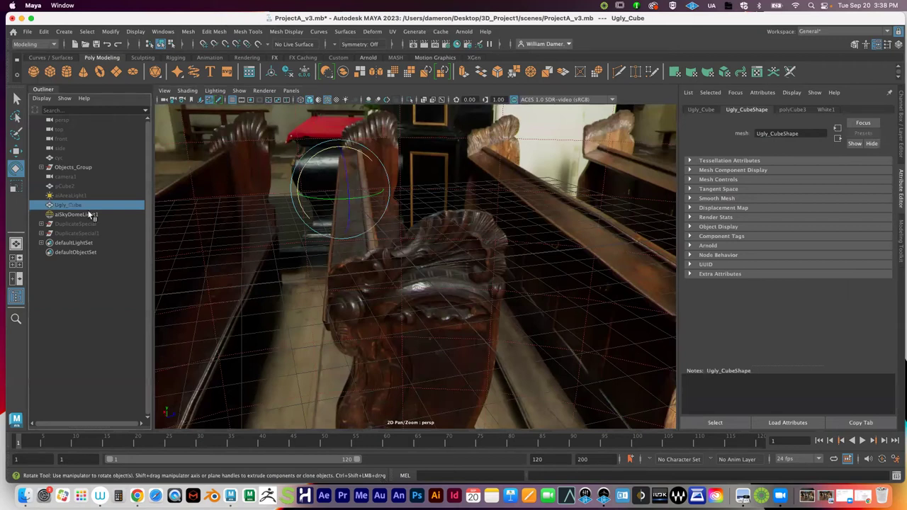
shift+click(70, 187)
alt+drag(324, 223, 461, 220)
click(118, 284)
click(68, 176)
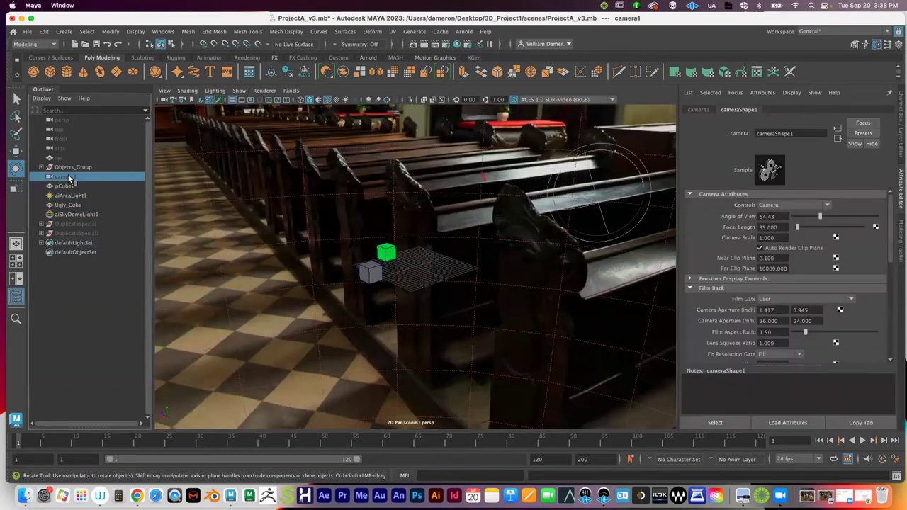
Reopen the saved ProjectA_v3.mb scene, discarding the unsaved changes
click(27, 32)
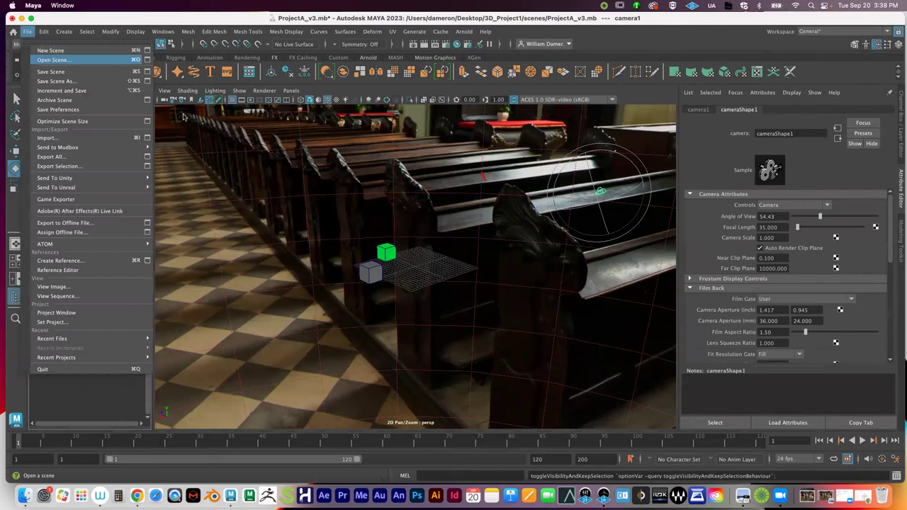
click(48, 60)
click(205, 155)
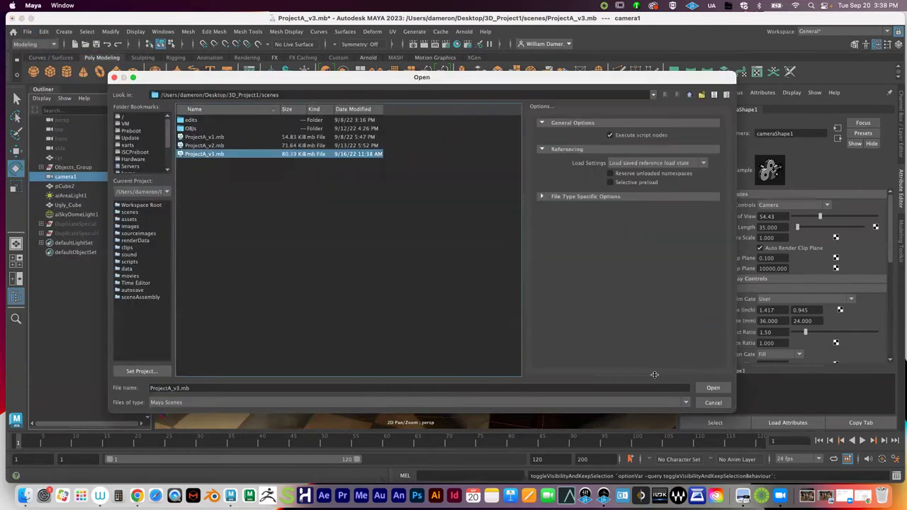
click(713, 388)
click(452, 255)
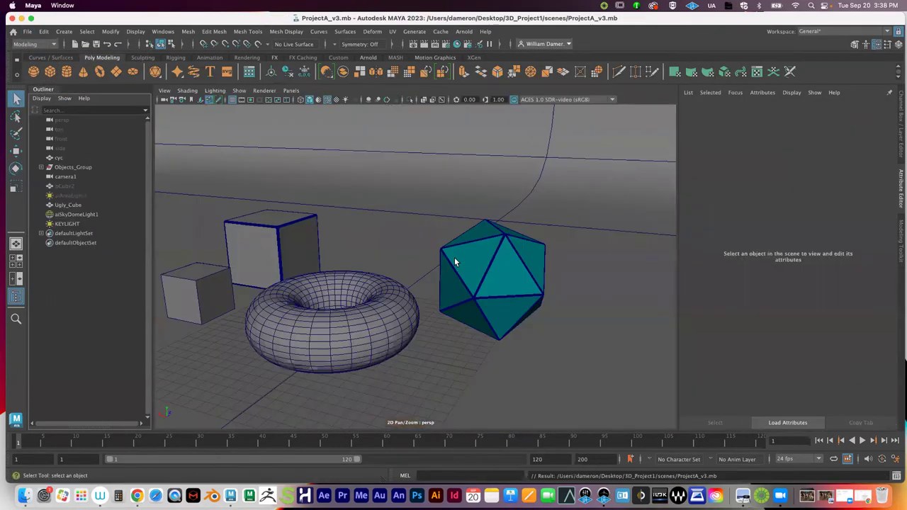
Select the KEYLIGHT area light and examine where it stands relative to the objects and backdrop
scroll(287, 232, down, 3)
alt+drag(288, 232, 386, 266)
scroll(383, 268, up, 5)
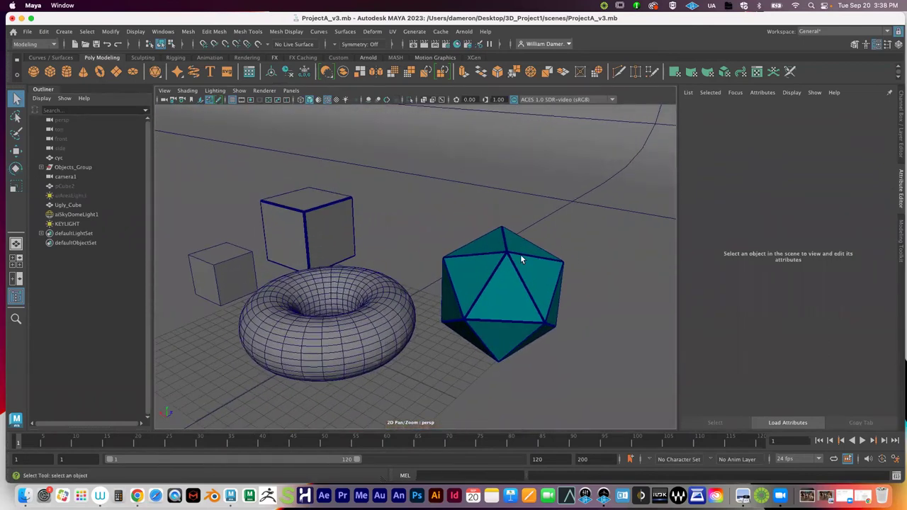
alt+drag(375, 273, 378, 270)
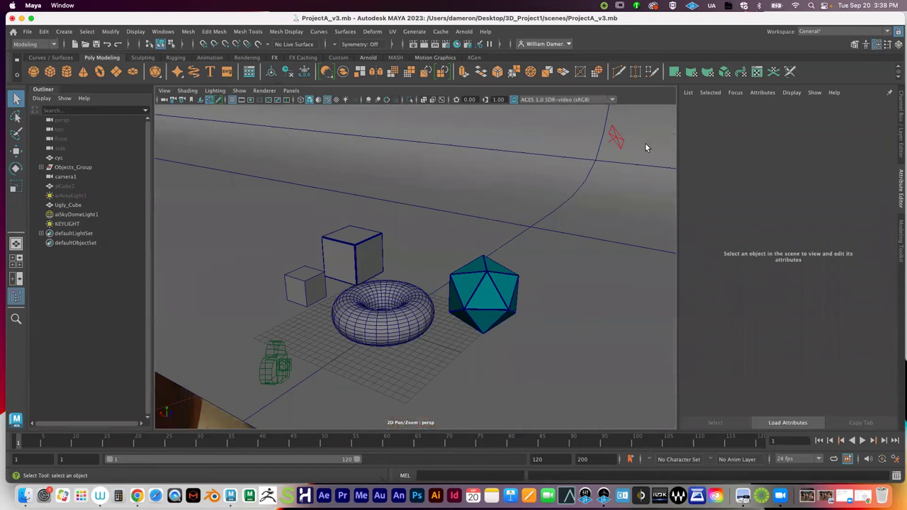
click(616, 140)
alt+drag(524, 236, 341, 219)
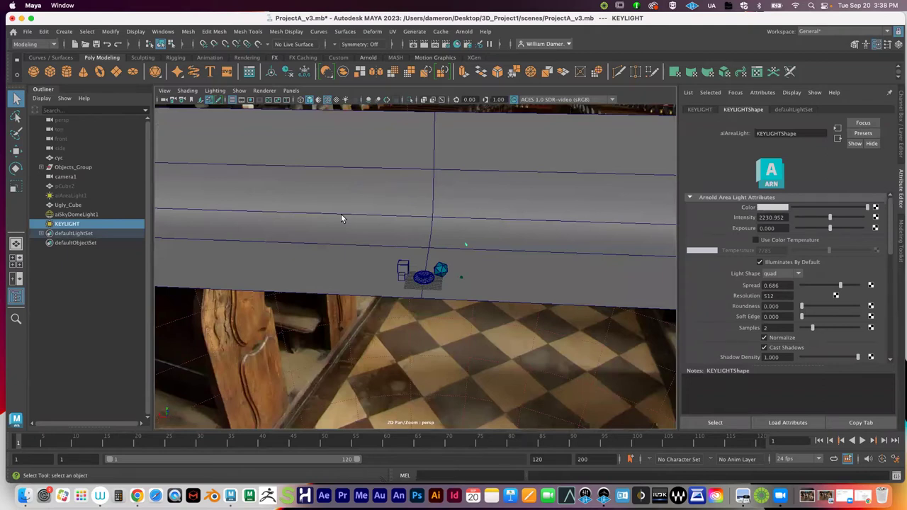
Inspect the lighting setup from several angles, reselect KEYLIGHT and frame it in the view
mouse_move(377, 263)
alt+mouse_down()
mouse_move(399, 267)
mouse_move(381, 258)
alt+mouse_up()
alt+right_drag(380, 257, 503, 274)
alt+drag(503, 275, 461, 280)
alt+right_drag(461, 280, 426, 192)
click(401, 355)
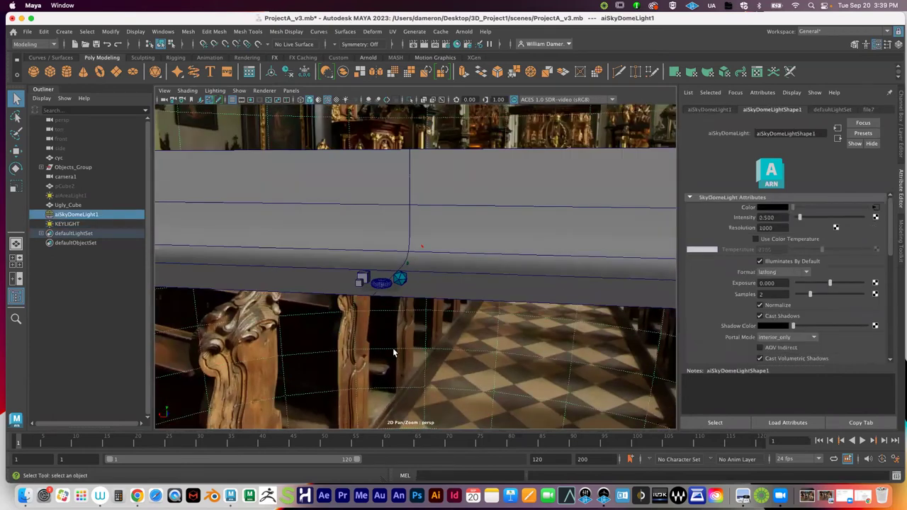
click(420, 250)
alt+drag(423, 256, 420, 266)
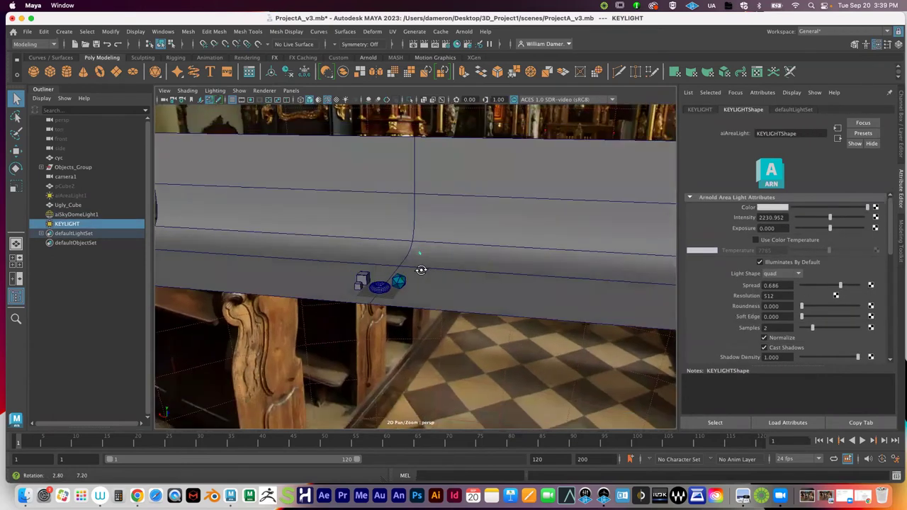
key(f)
scroll(445, 258, down, 3)
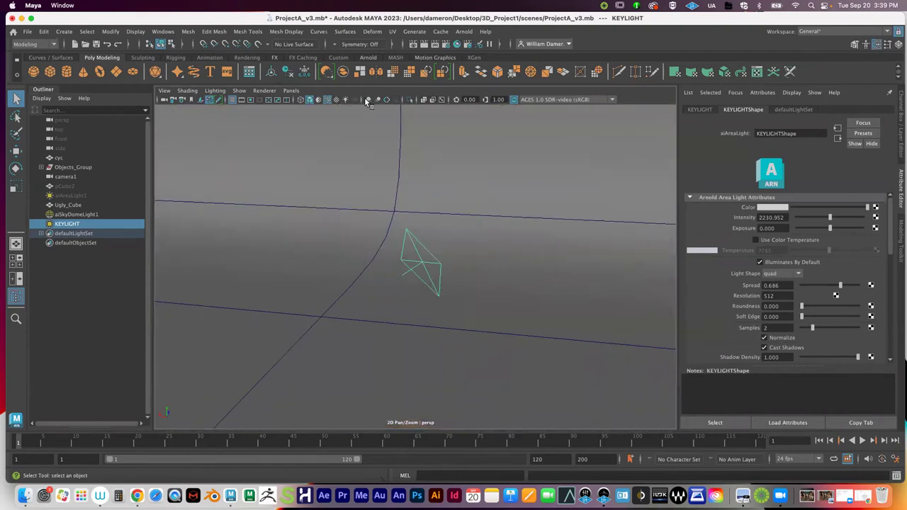
Render the scene through cameraShape1 in Arnold RenderView, and minimise the render window
click(463, 31)
click(474, 52)
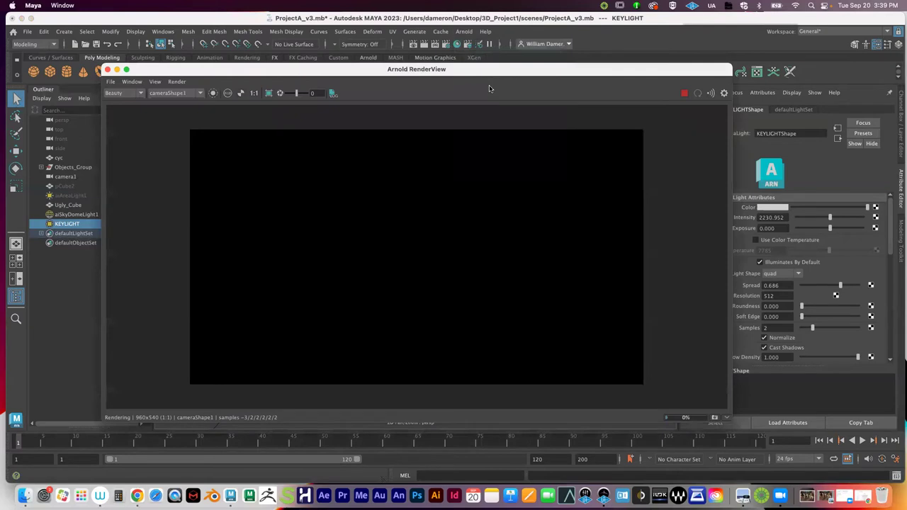
click(464, 31)
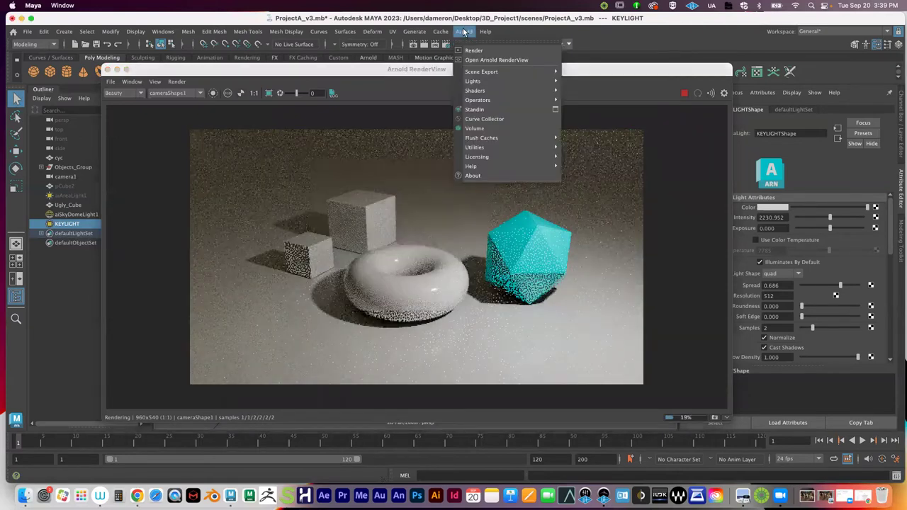
mouse_move(489, 81)
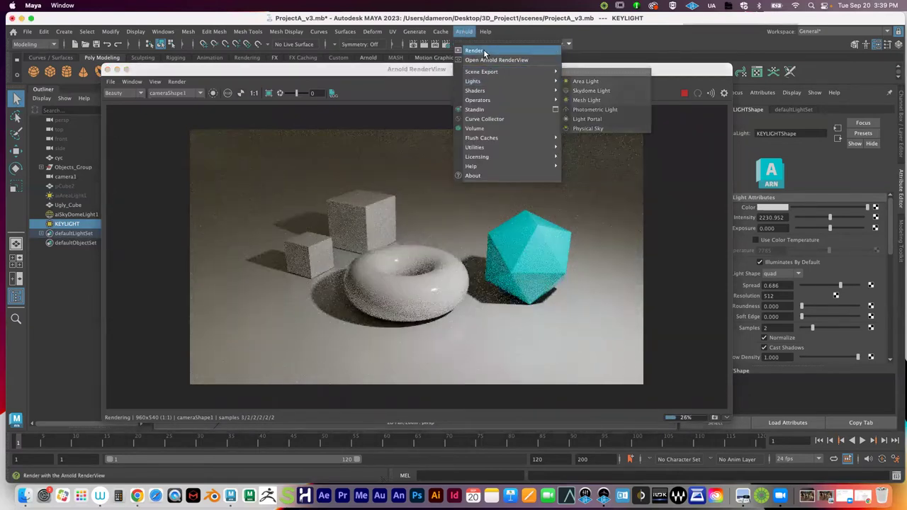
click(483, 52)
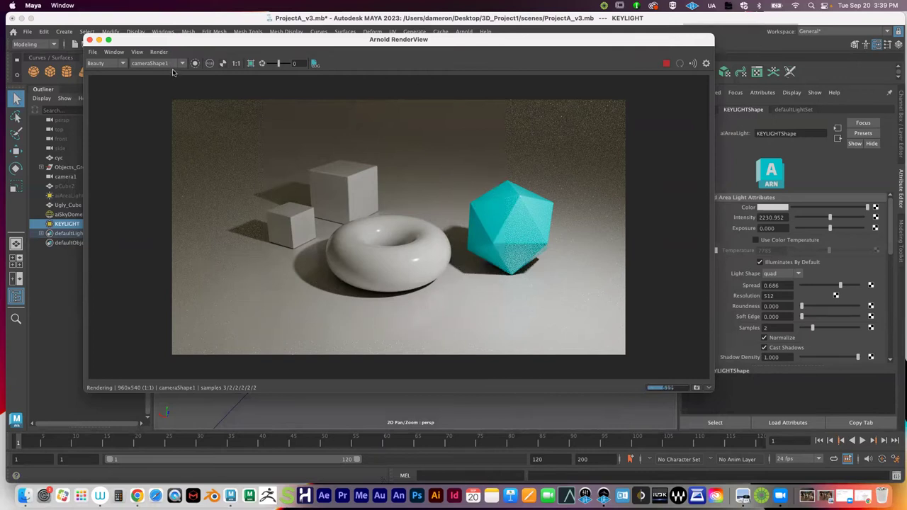
click(99, 40)
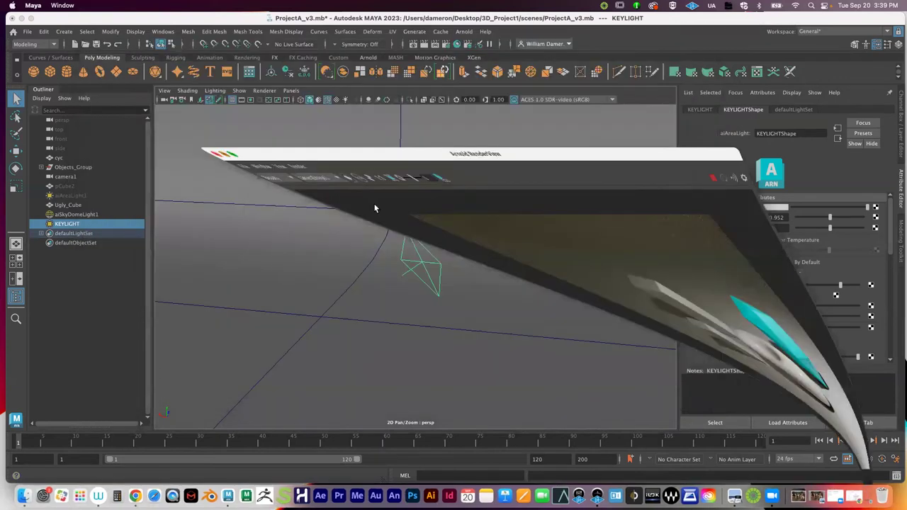
Select camera1 beside the objects and look at the available camera creation types without adding one
scroll(318, 202, down, 3)
scroll(318, 201, down, 3)
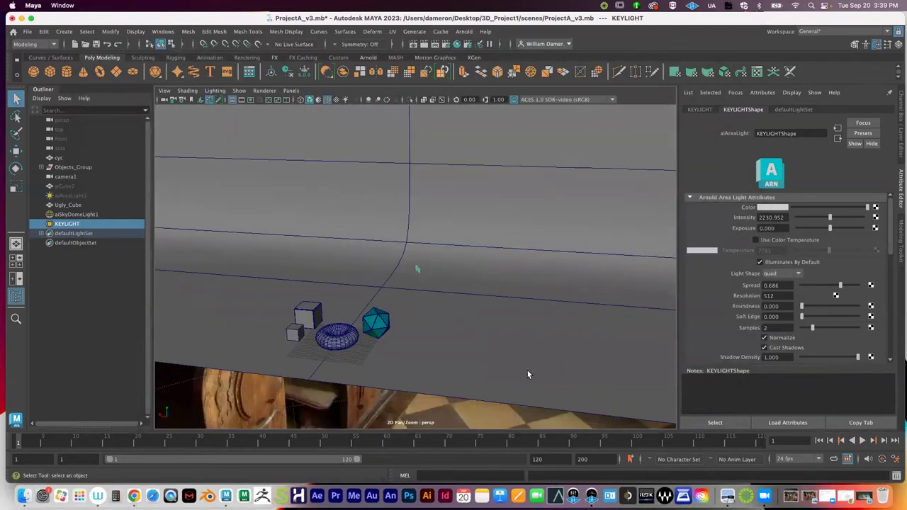
alt+drag(411, 245, 298, 213)
click(303, 273)
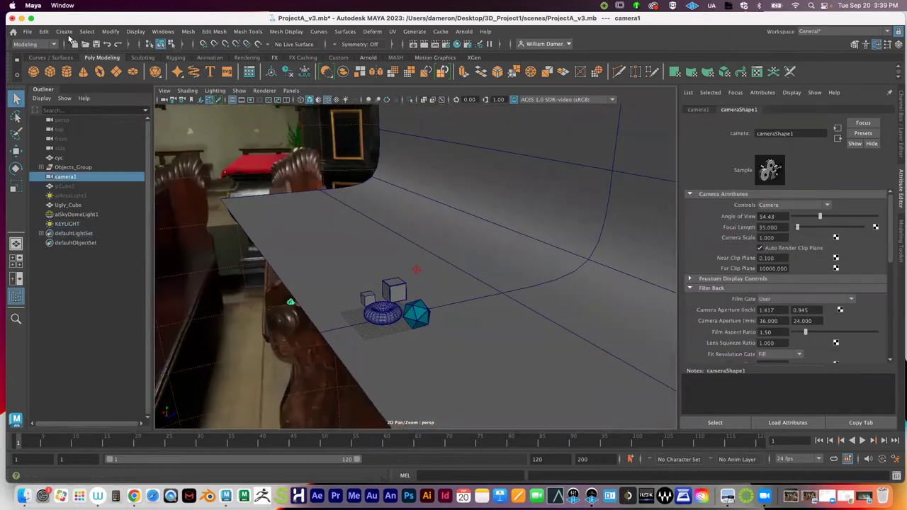
click(64, 32)
mouse_move(95, 95)
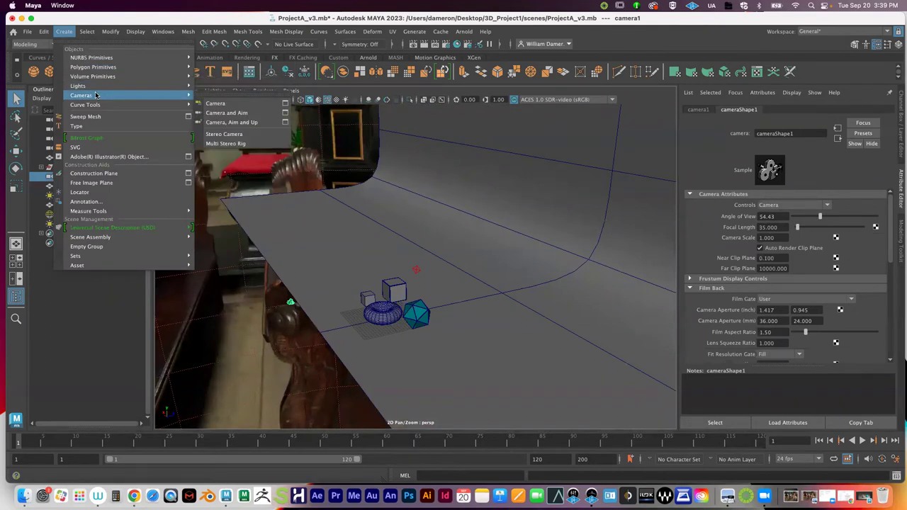
click(392, 139)
Set the viewport to look through camera1
alt+drag(392, 144, 349, 165)
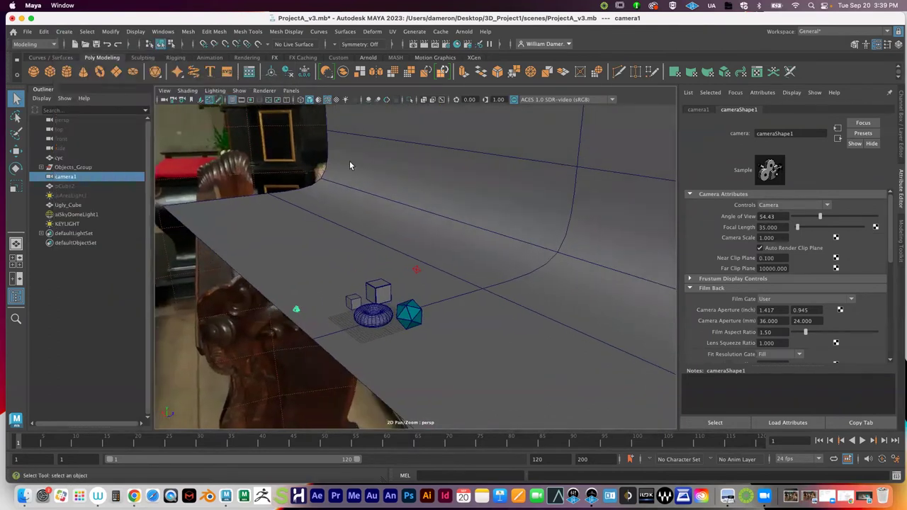
click(290, 90)
mouse_move(312, 100)
click(404, 101)
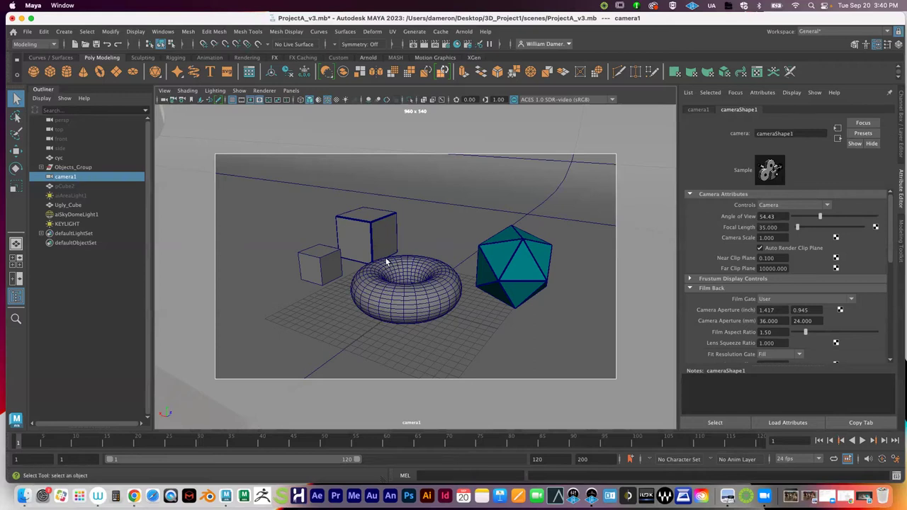
Dolly camera1 in and out to try different framings of the objects inside the resolution gate
scroll(386, 262, up, 5)
scroll(385, 258, down, 5)
scroll(348, 261, down, 3)
scroll(340, 260, up, 5)
scroll(350, 262, down, 2)
scroll(350, 262, up, 4)
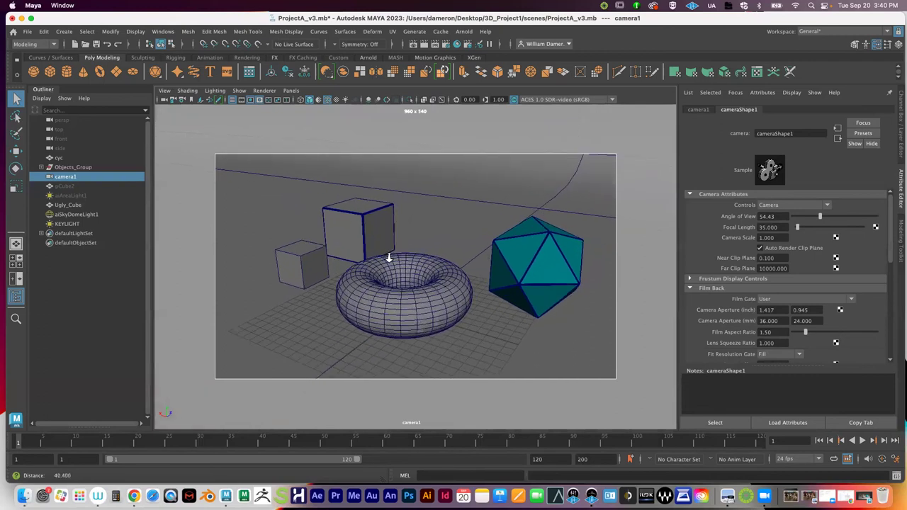
scroll(388, 259, down, 3)
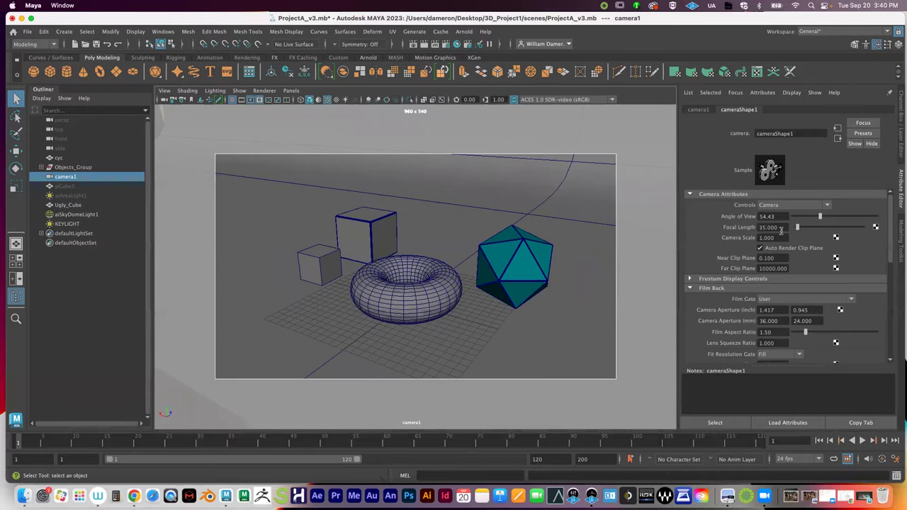
Move camera1 closer to the objects, set its focal length to 85, and pull back until all the objects fit the gate
scroll(509, 276, up, 5)
alt+drag(509, 276, 384, 256)
scroll(466, 258, up, 3)
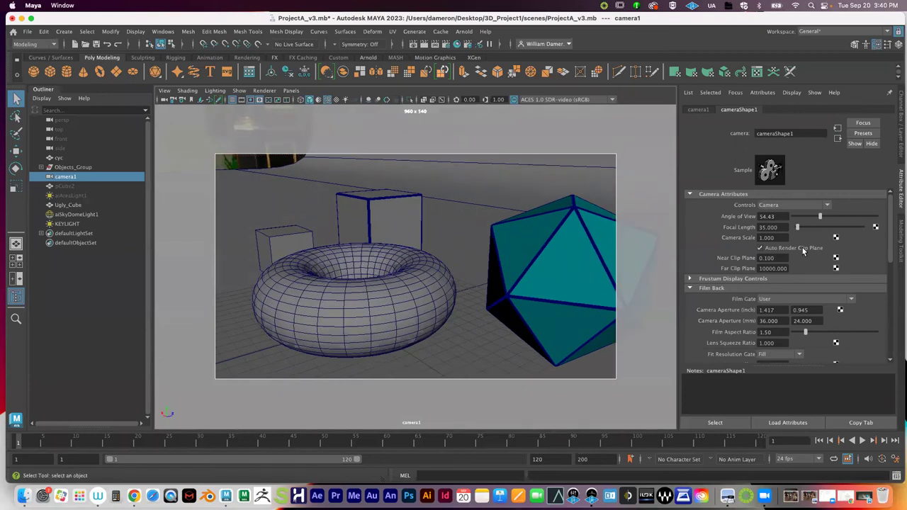
click(758, 227)
double_click(759, 227)
text(85)
key(Return)
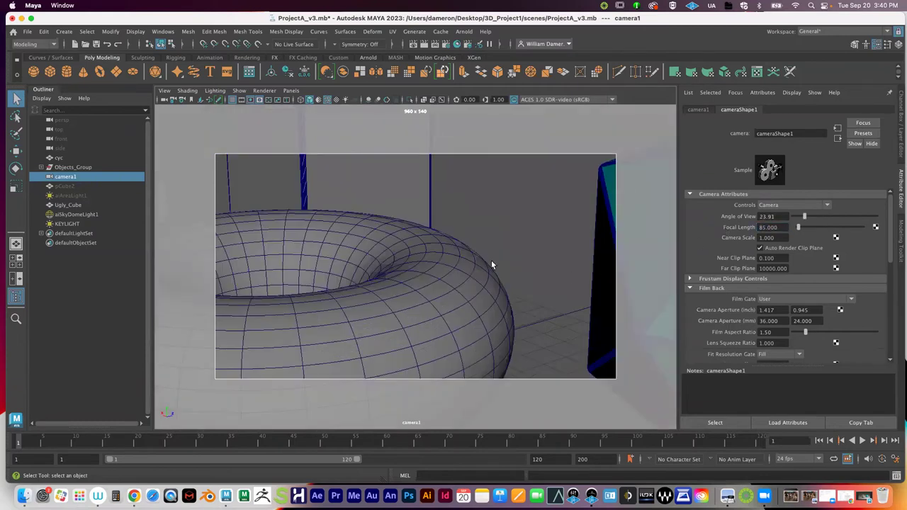
scroll(493, 264, down, 5)
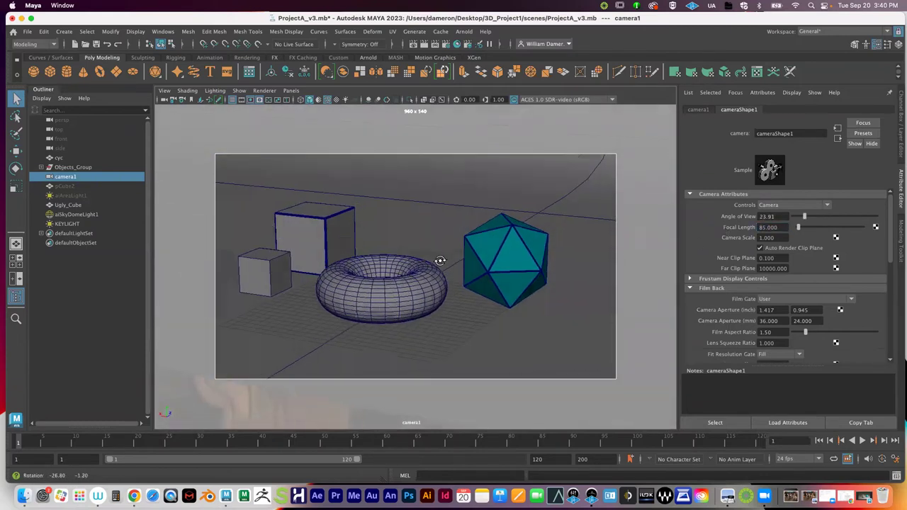
Set camera1's focal length to 50 and reframe the objects from a slightly higher angle so they fill the resolution gate
alt+right_drag(411, 260, 683, 260)
double_click(773, 228)
text(50)
key(Return)
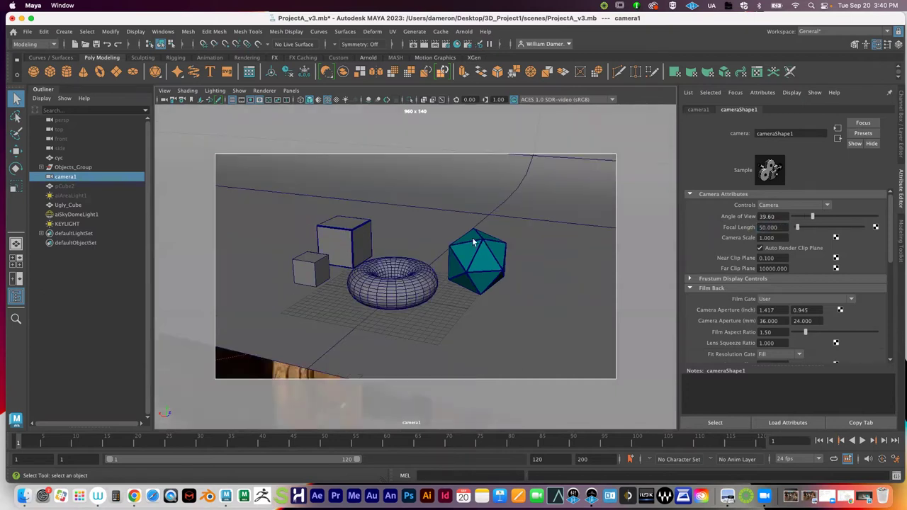
mouse_move(474, 243)
alt+mouse_down()
mouse_move(483, 242)
mouse_move(407, 245)
mouse_move(458, 243)
mouse_move(443, 253)
mouse_move(466, 245)
alt+mouse_up()
mouse_move(463, 248)
alt+middle_down()
mouse_move(477, 254)
mouse_move(469, 242)
alt+middle_up()
alt+drag(486, 292, 441, 275)
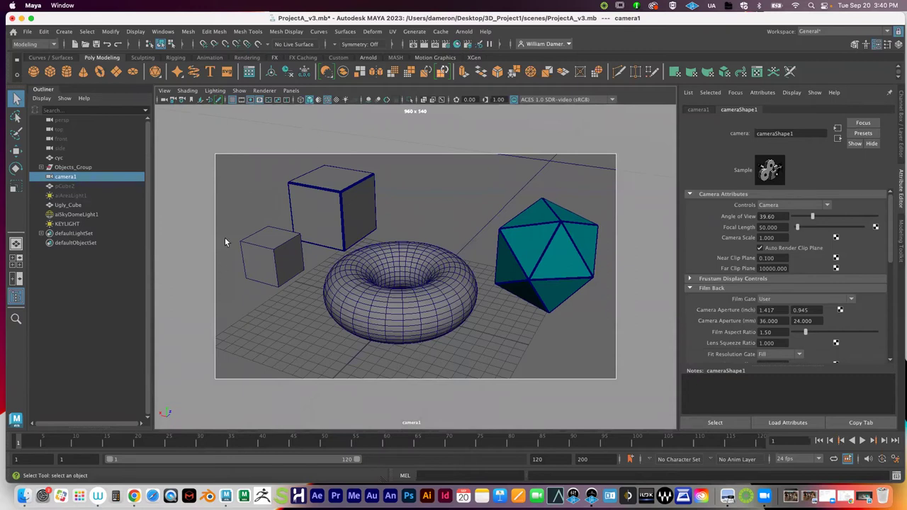
Lock camera1 to protect its framing, and switch the viewport to the persp camera
click(174, 100)
click(289, 91)
mouse_move(333, 100)
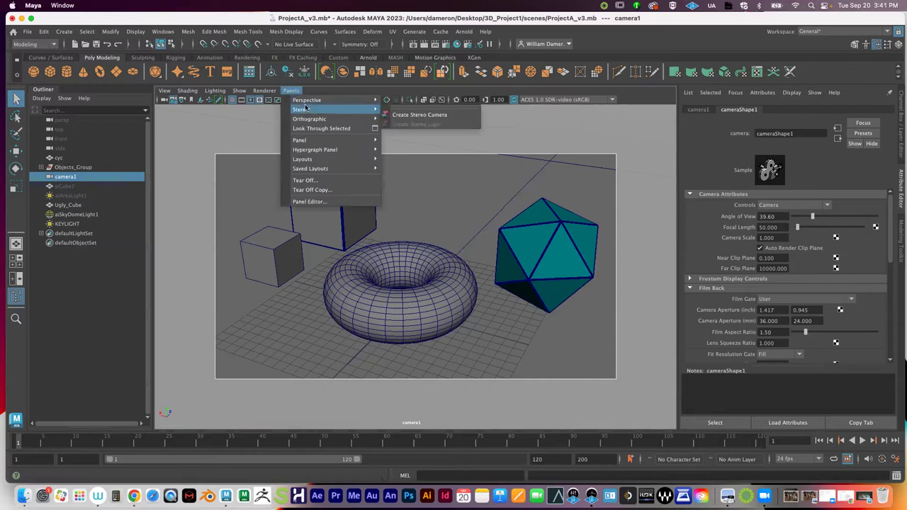
click(401, 111)
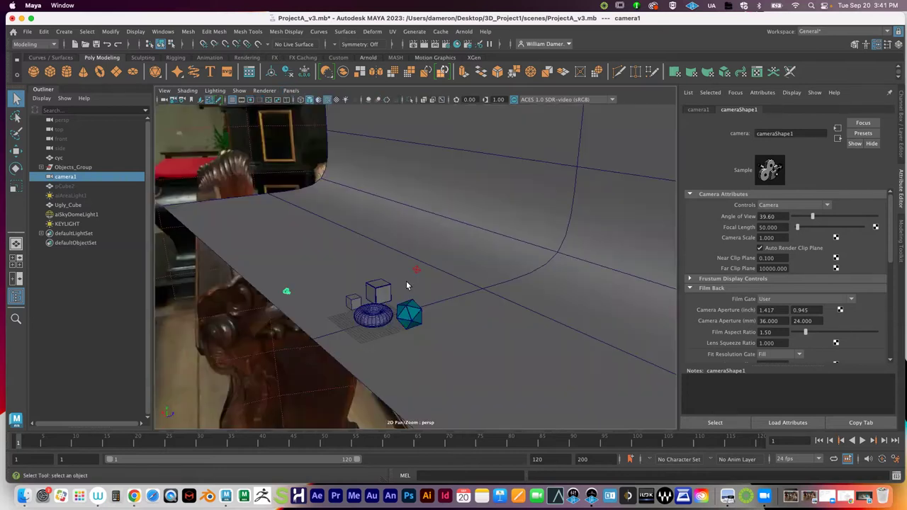
alt+drag(369, 298, 441, 374)
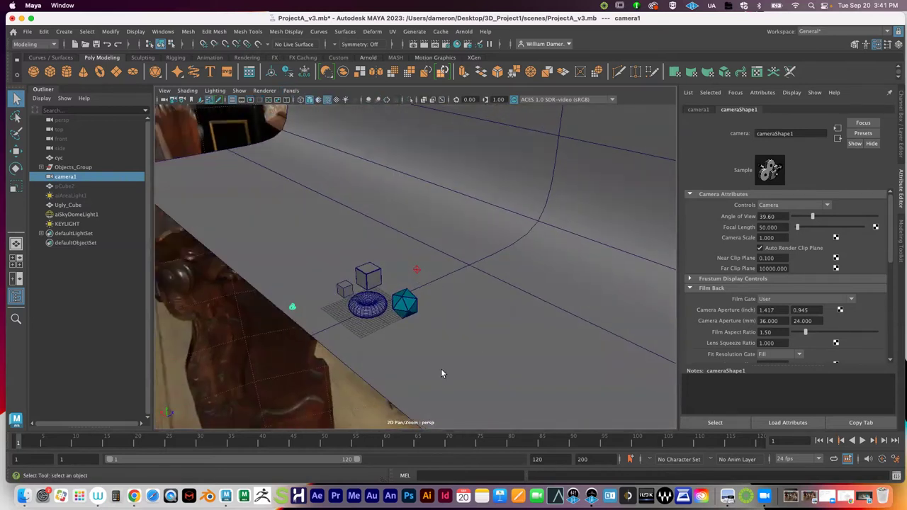
Look at the perspective cameras available for the viewport without switching, and orbit around the set
click(291, 91)
mouse_move(306, 100)
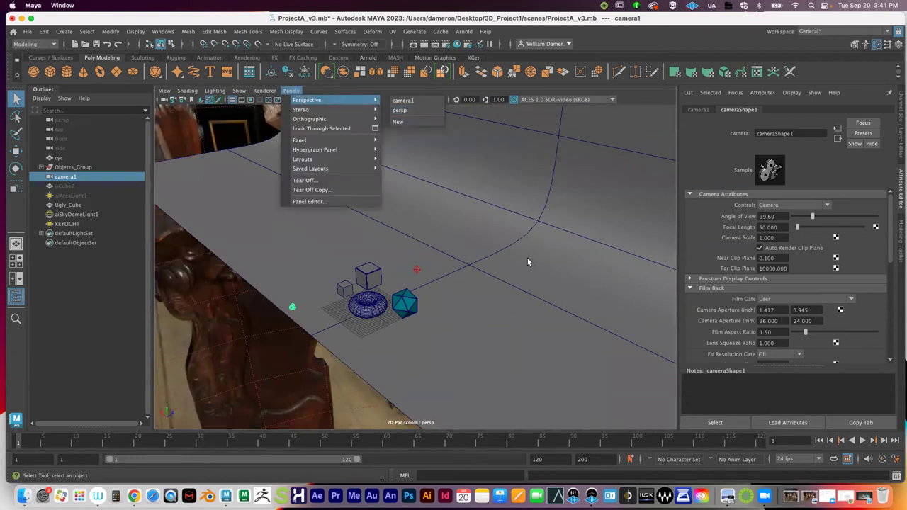
click(450, 318)
alt+drag(450, 318, 288, 267)
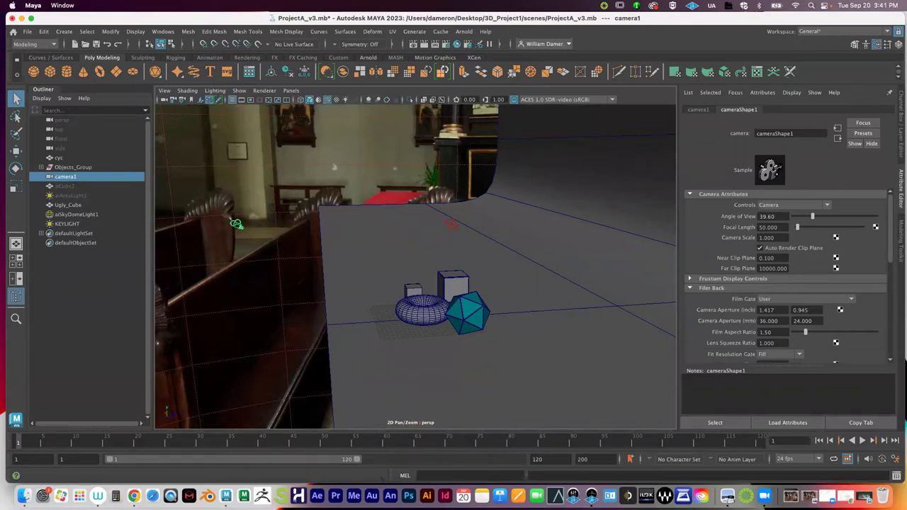
Compare the Arnold render through perspShape with the one through cameraShape1, leave cameraShape1 active, and minimise the render window
click(831, 496)
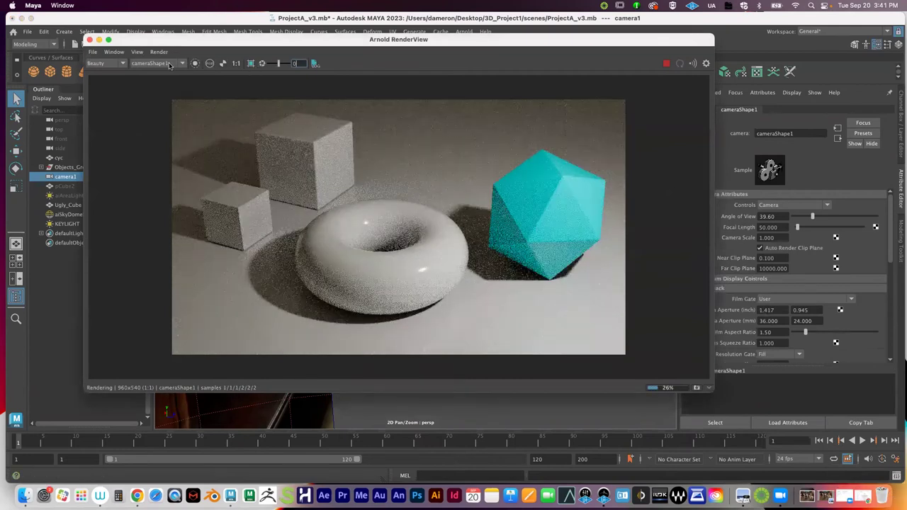
drag(198, 43, 244, 86)
click(202, 107)
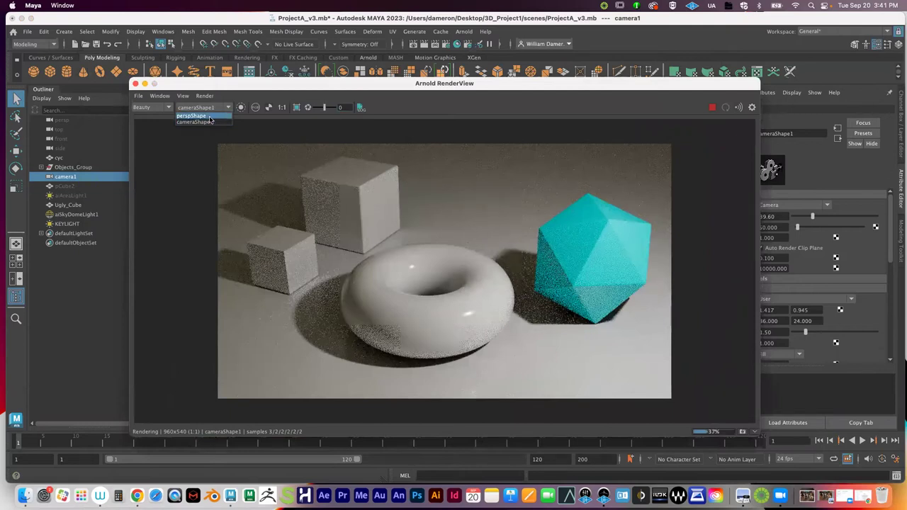
click(209, 116)
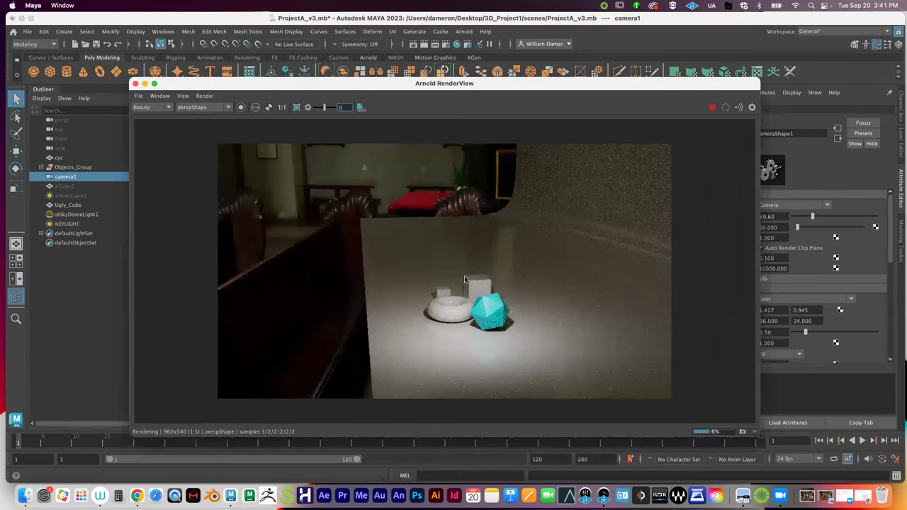
click(215, 108)
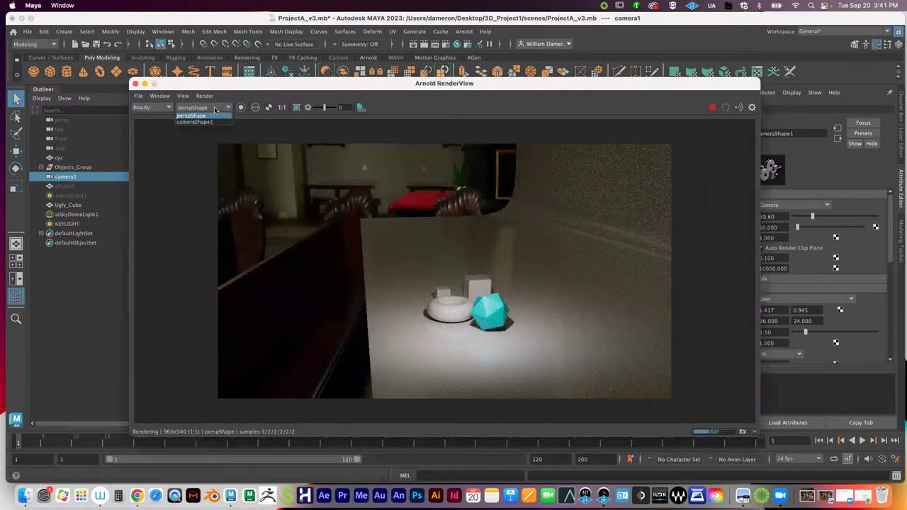
click(210, 123)
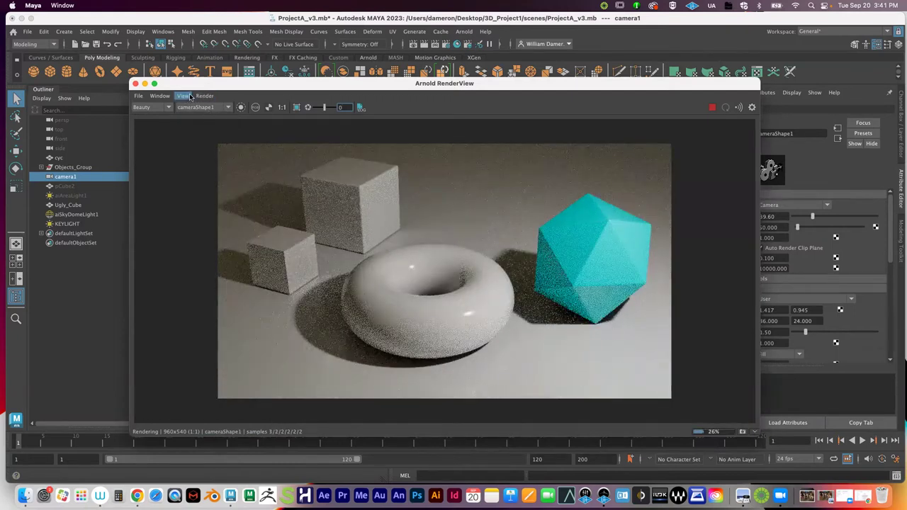
click(145, 85)
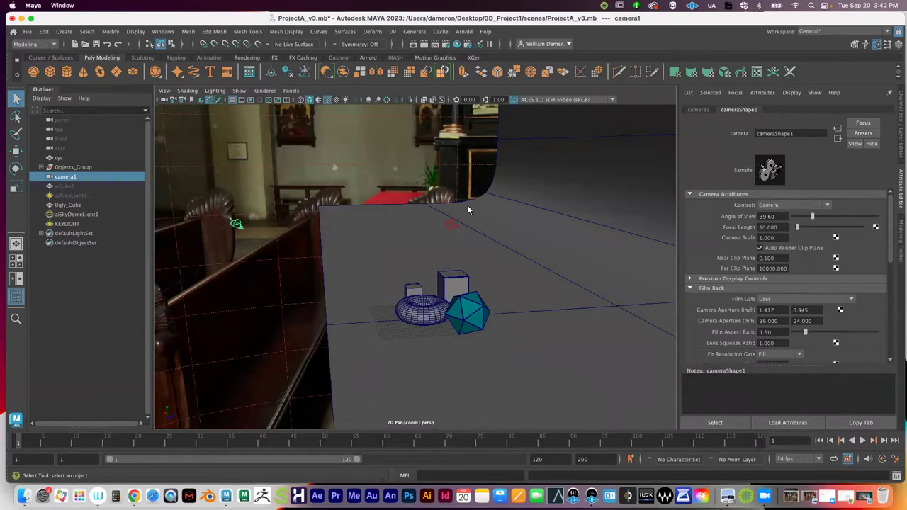
Select aiSkyDomeLight1 and KEYLIGHT in turn to examine their light attributes
alt+drag(334, 219, 356, 214)
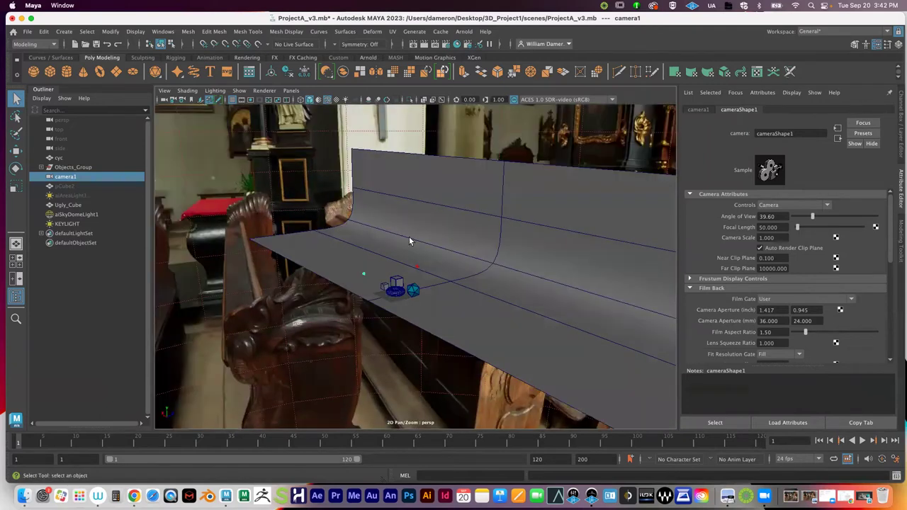
click(290, 175)
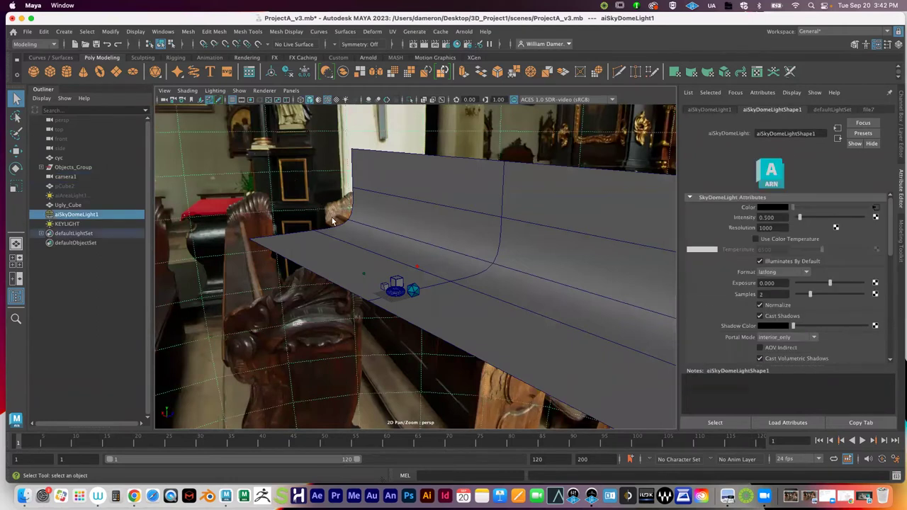
click(417, 263)
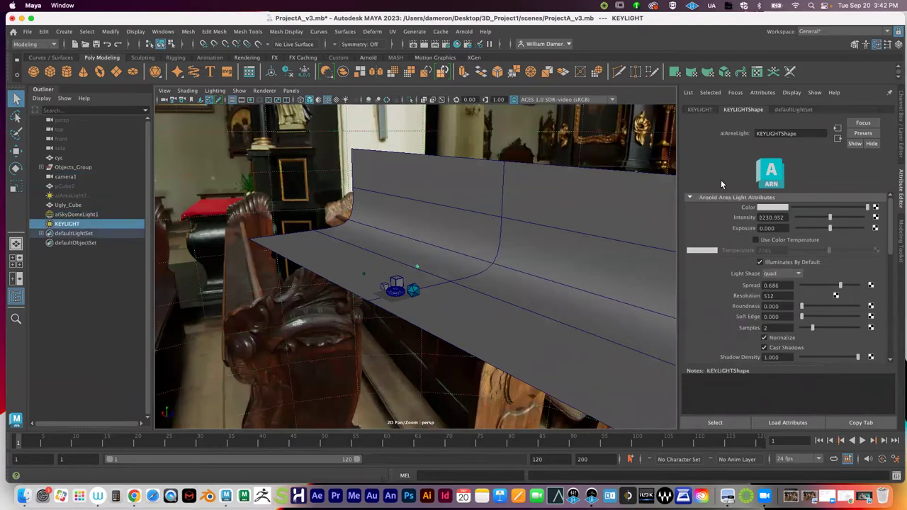
Set the Samples of aiSkyDomeLight1 to 1
click(283, 172)
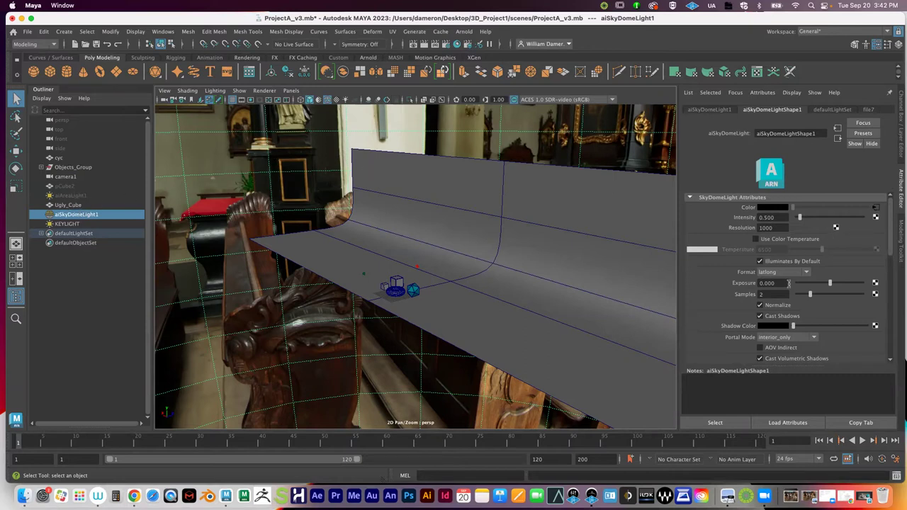
drag(797, 294, 808, 294)
click(771, 294)
text(1)
key(Return)
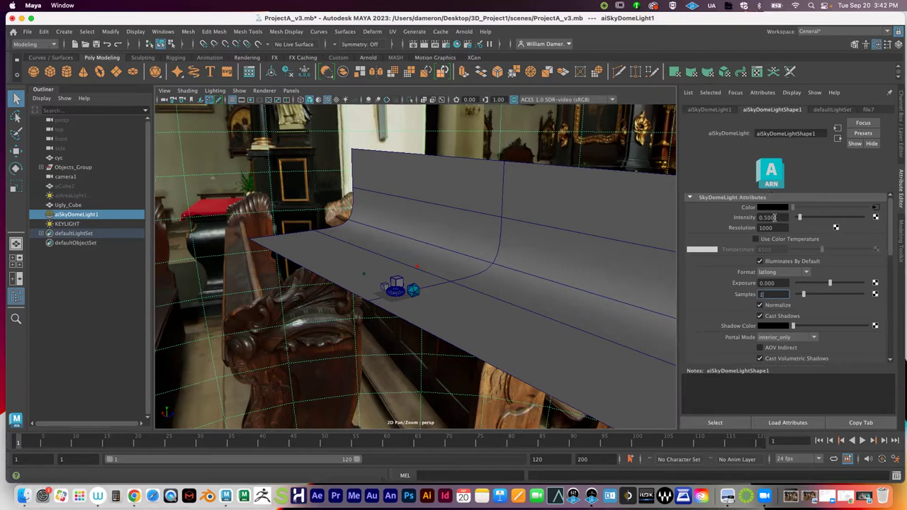
Review the sky dome light's Samples and Volume Samples settings, and check the noise in the Arnold render through cameraShape1
double_click(769, 294)
scroll(796, 309, down, 3)
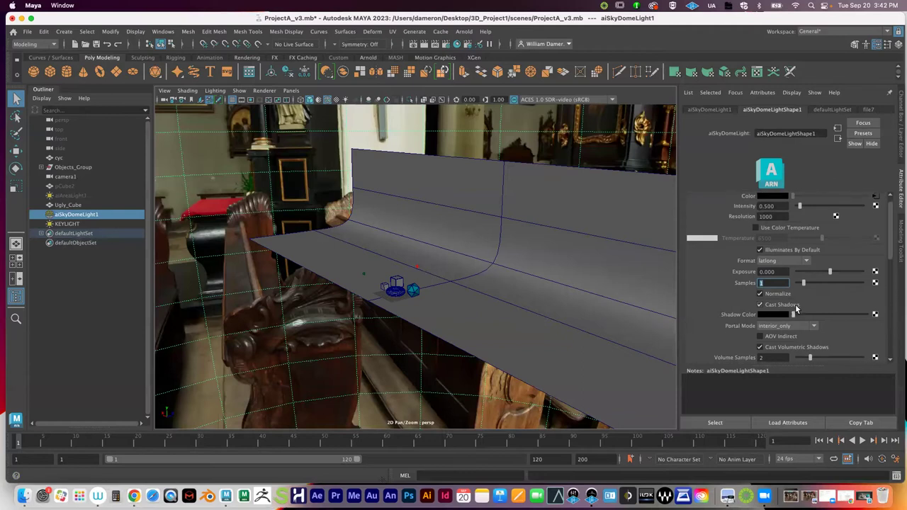
click(768, 332)
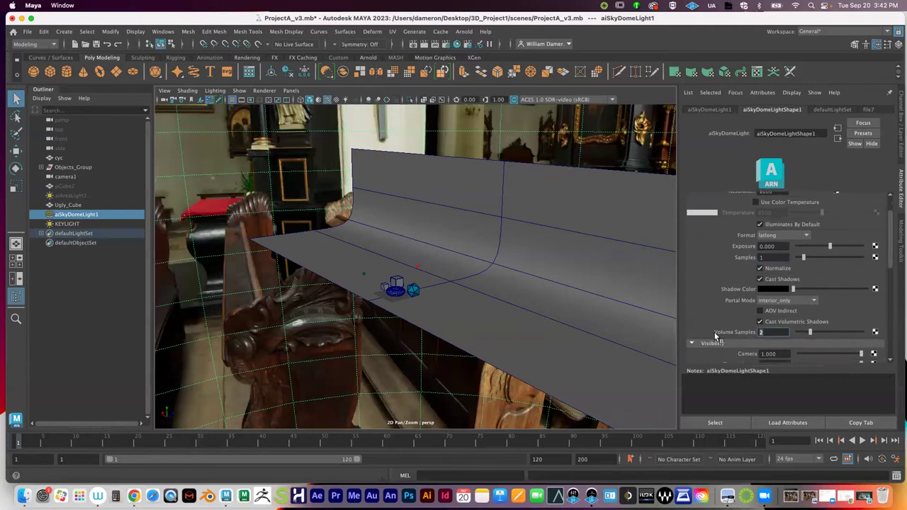
scroll(773, 281, up, 2)
click(770, 293)
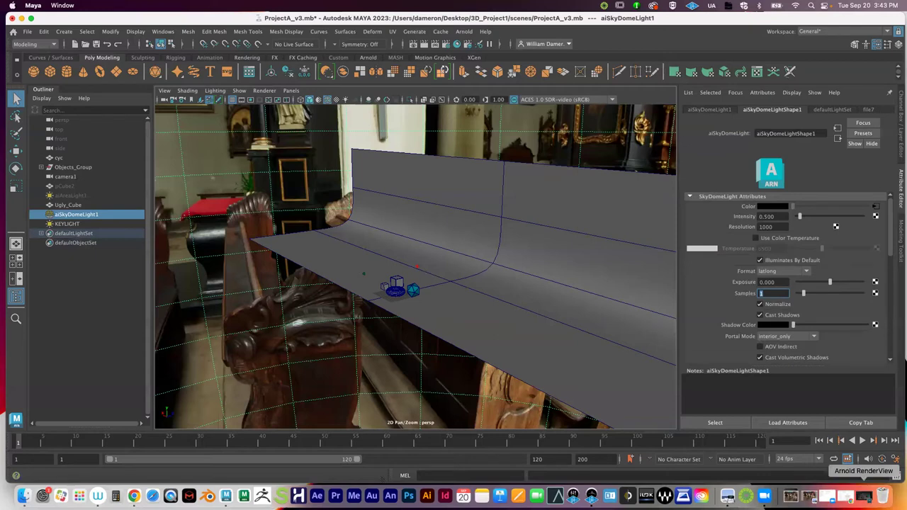
click(864, 496)
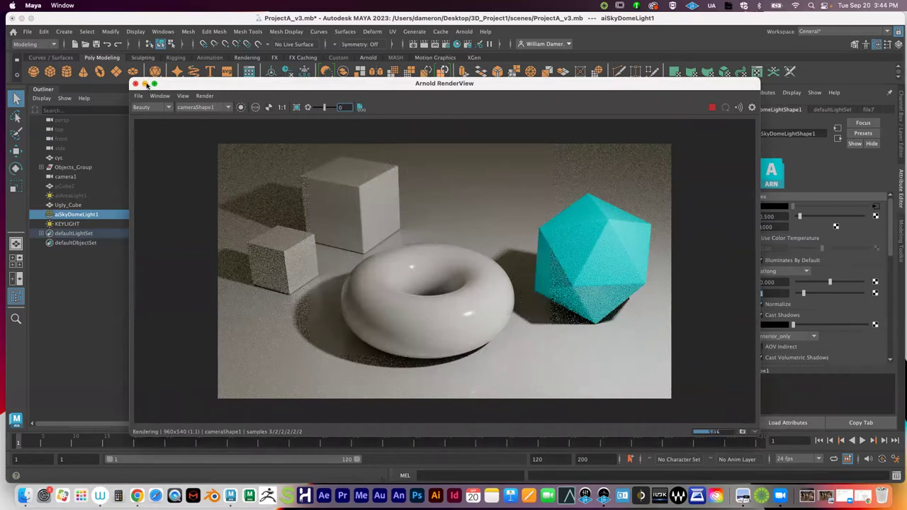
click(145, 84)
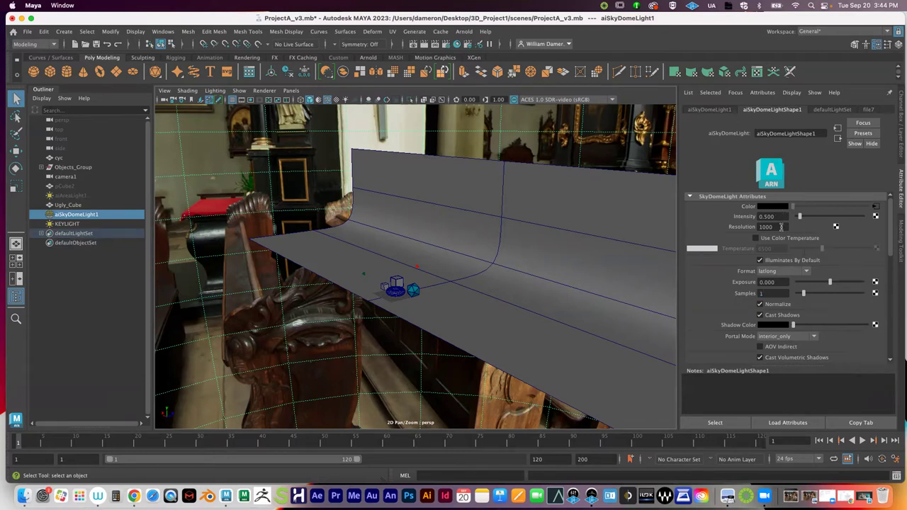
Set the Samples of aiSkyDomeLight1 to 2
click(762, 294)
click(765, 293)
text(2)
key(Return)
double_click(783, 293)
Select KEYLIGHT above the objects and lower its Samples value
alt+drag(468, 237, 503, 209)
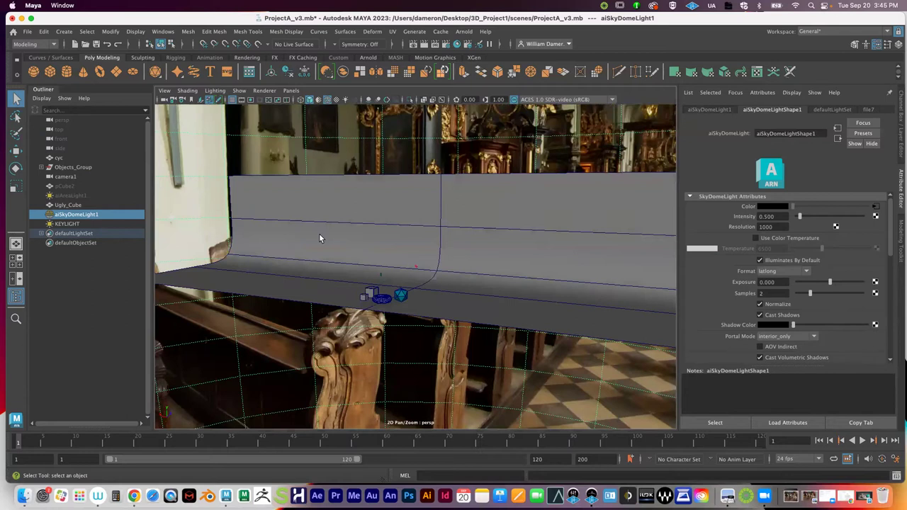
alt+drag(319, 239, 432, 265)
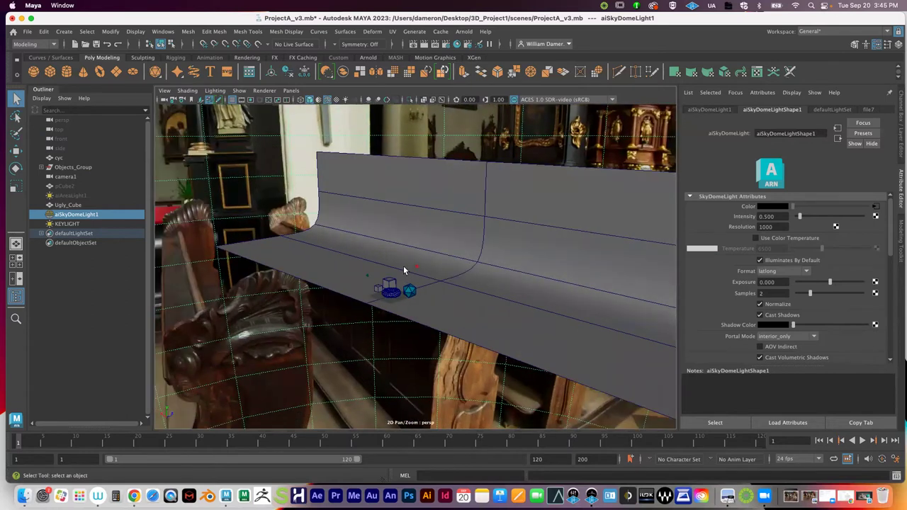
alt+right_drag(355, 255, 541, 265)
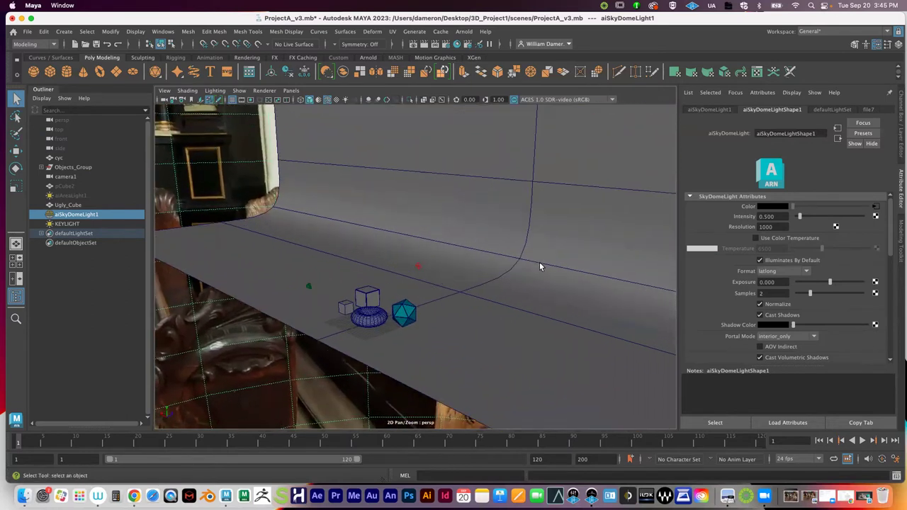
click(419, 266)
mouse_move(412, 271)
alt+mouse_down()
mouse_move(431, 283)
mouse_move(411, 266)
alt+mouse_up()
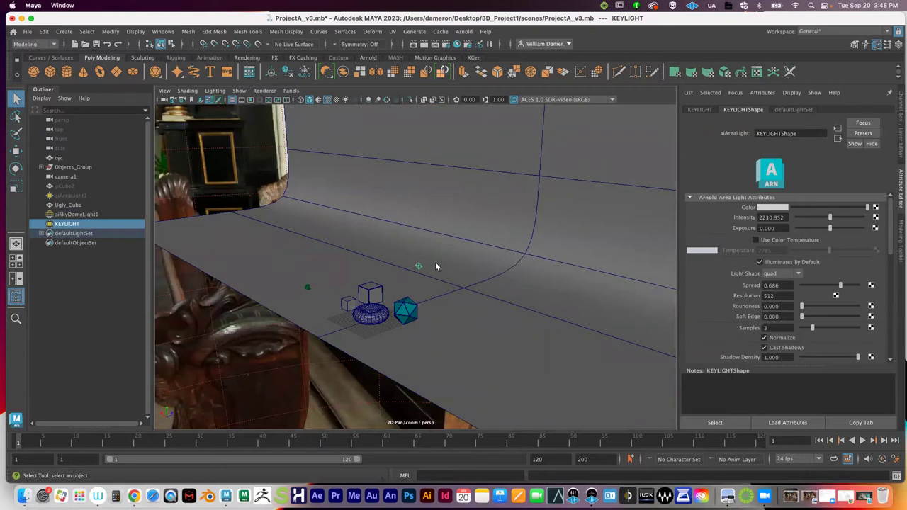
alt+drag(421, 257, 438, 270)
alt+right_drag(437, 270, 595, 279)
alt+drag(596, 278, 458, 268)
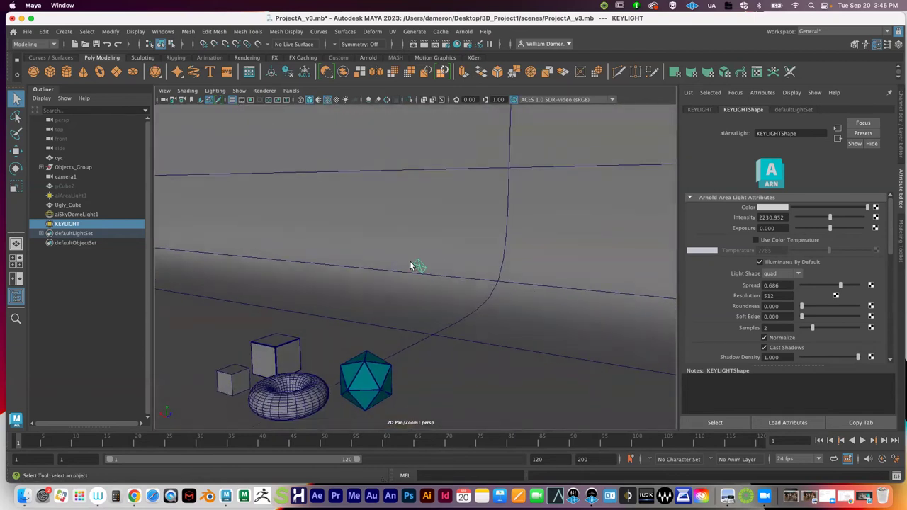
drag(812, 325, 807, 327)
Reselect aiSkyDomeLight1 and lower its Samples to 1
alt+drag(509, 264, 253, 182)
click(251, 180)
drag(809, 293, 806, 295)
alt+drag(549, 268, 464, 263)
alt+right_drag(463, 263, 525, 270)
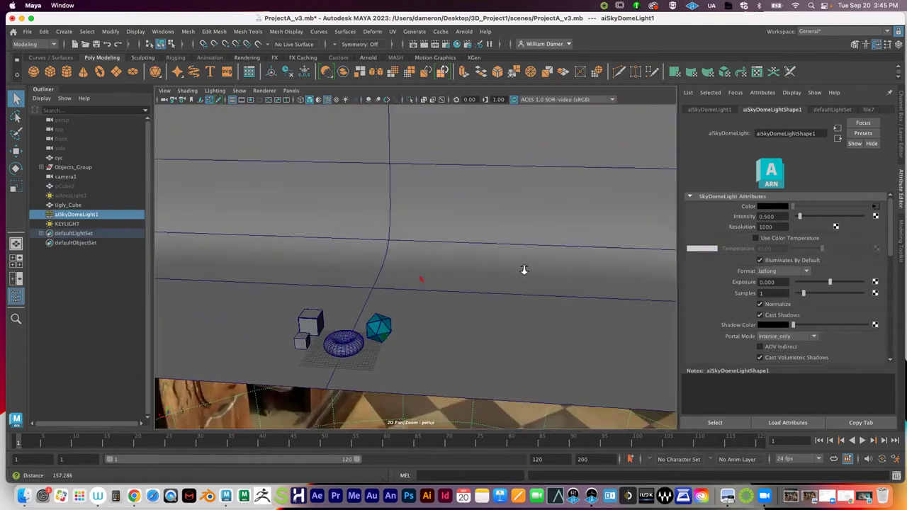
alt+drag(524, 269, 336, 241)
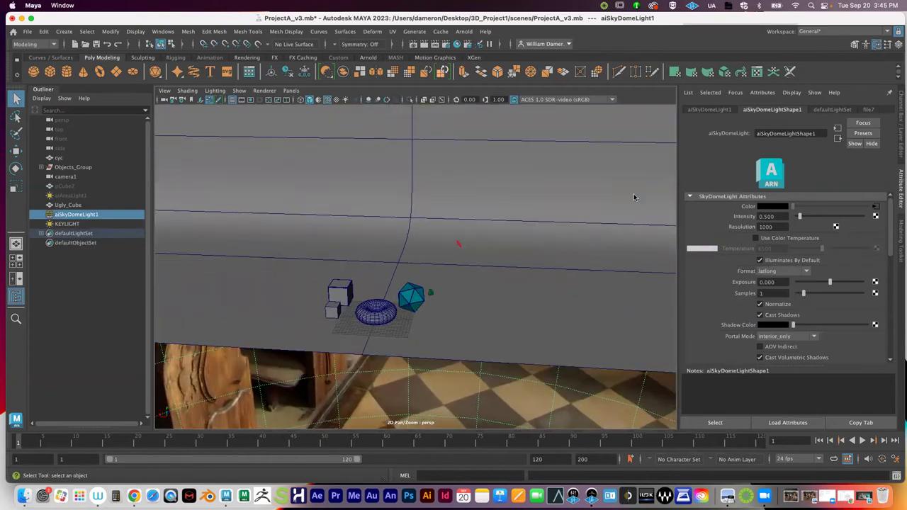
click(463, 32)
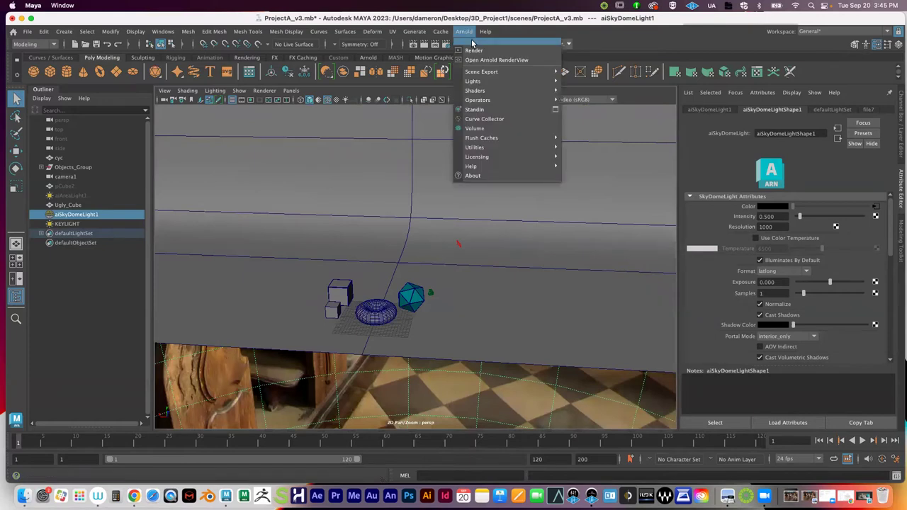
key(Escape)
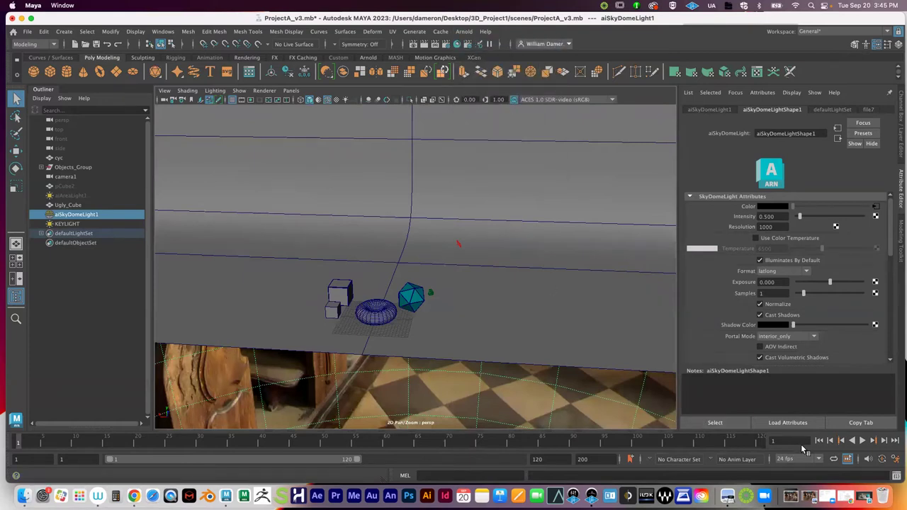
Bring back the Arnold render and examine the noise on the torus, cubes and backdrop up close
click(849, 496)
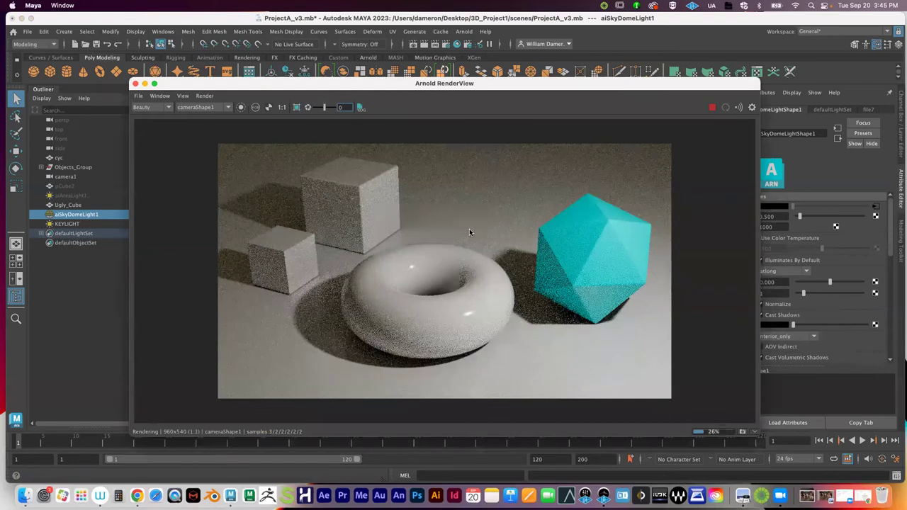
scroll(361, 248, up, 2)
scroll(354, 257, up, 6)
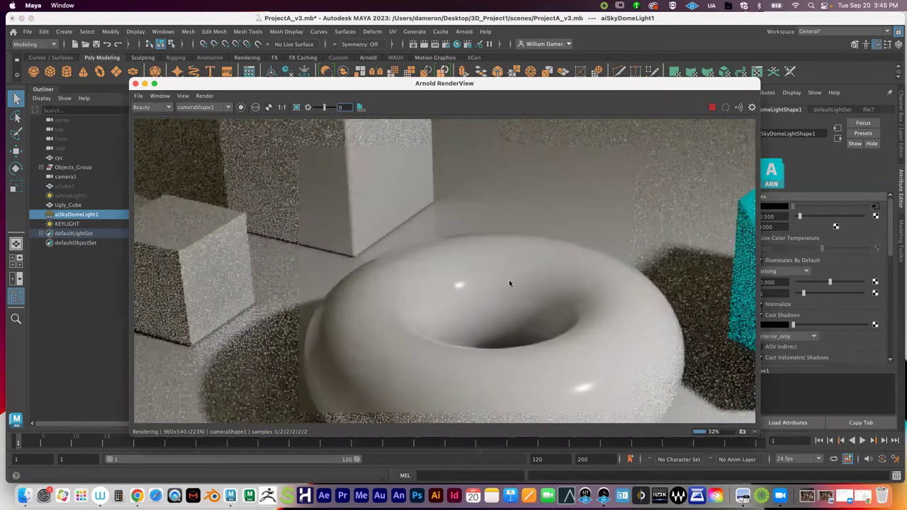
scroll(532, 252, up, 2)
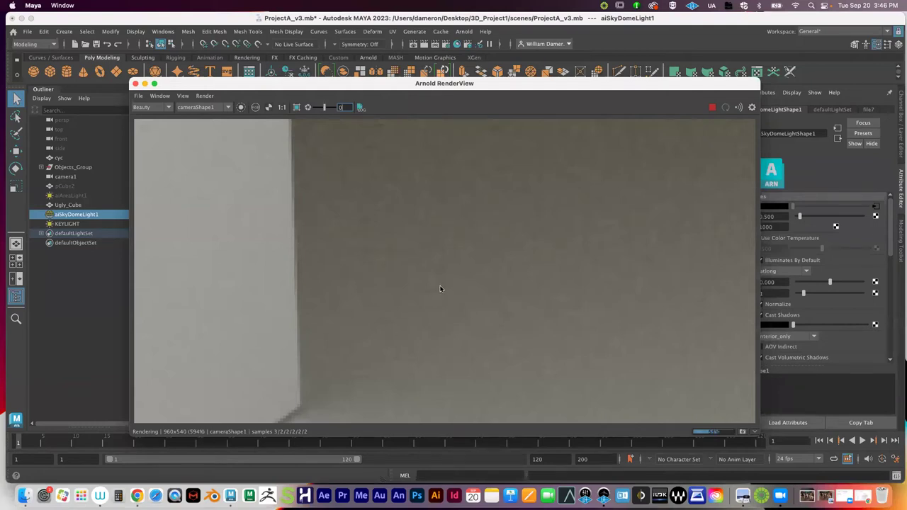
scroll(428, 268, down, 2)
scroll(258, 207, down, 8)
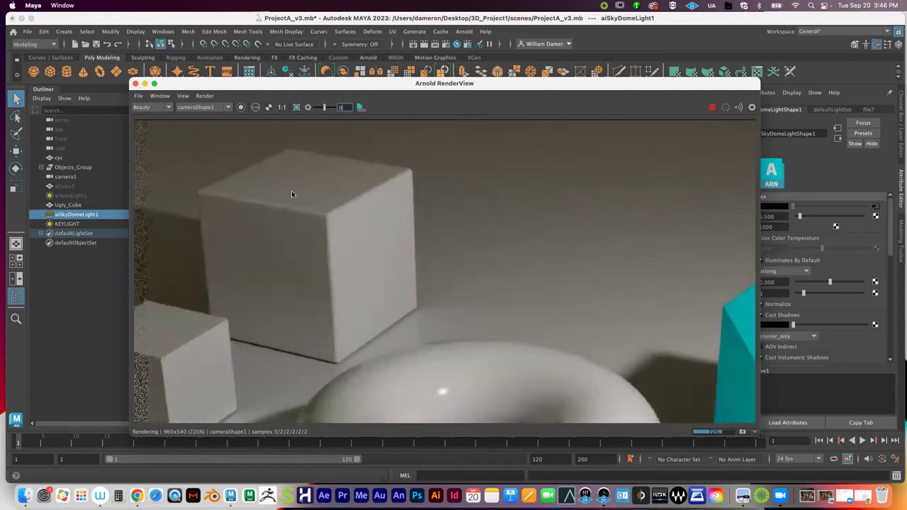
Move the render window clear of the viewport, raise the Samples of aiSkyDomeLight1, and select KEYLIGHT above the objects
drag(371, 91, 576, 275)
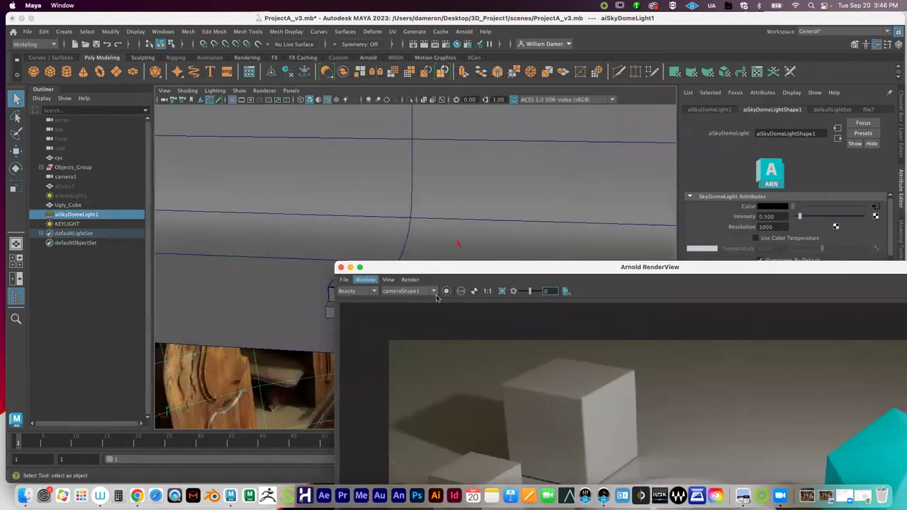
drag(430, 270, 491, 439)
alt+drag(339, 307, 285, 271)
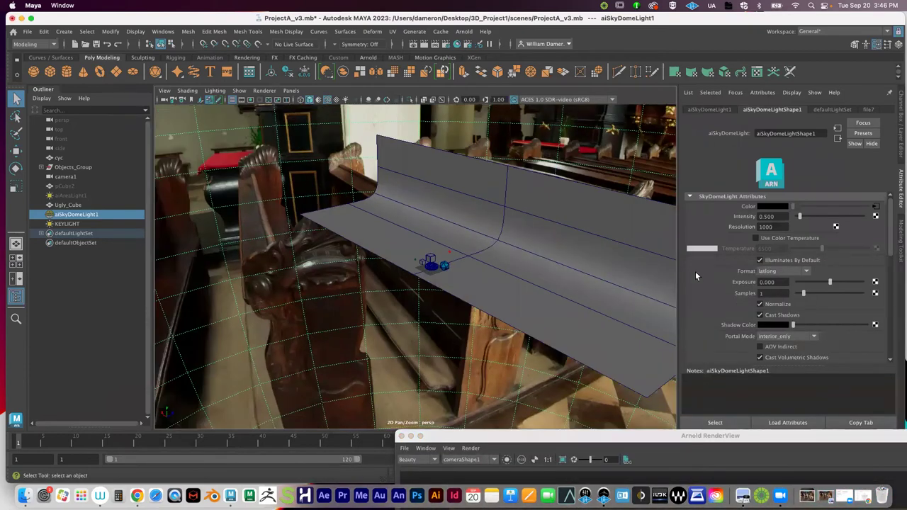
drag(805, 293, 808, 292)
alt+drag(411, 255, 426, 225)
click(455, 186)
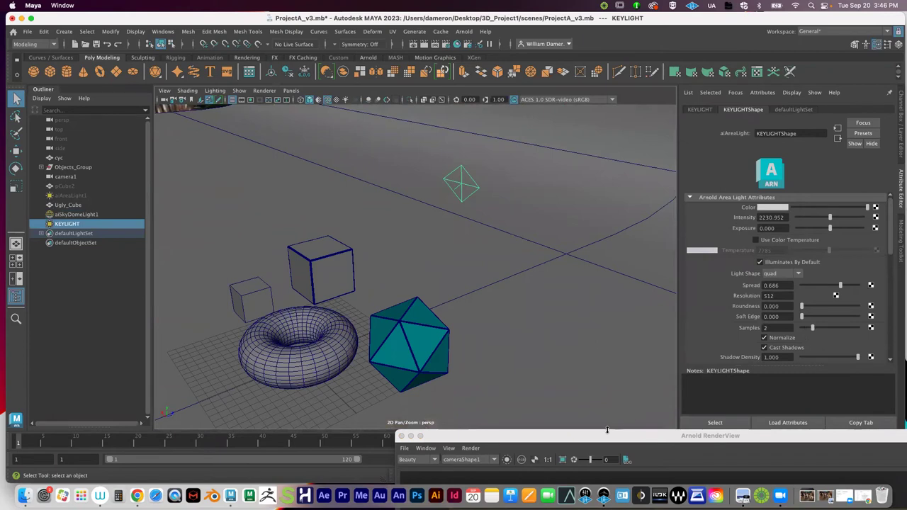
Bring the render window back over the viewport, show its stored snapshot, and enlarge the window
drag(607, 434, 327, 70)
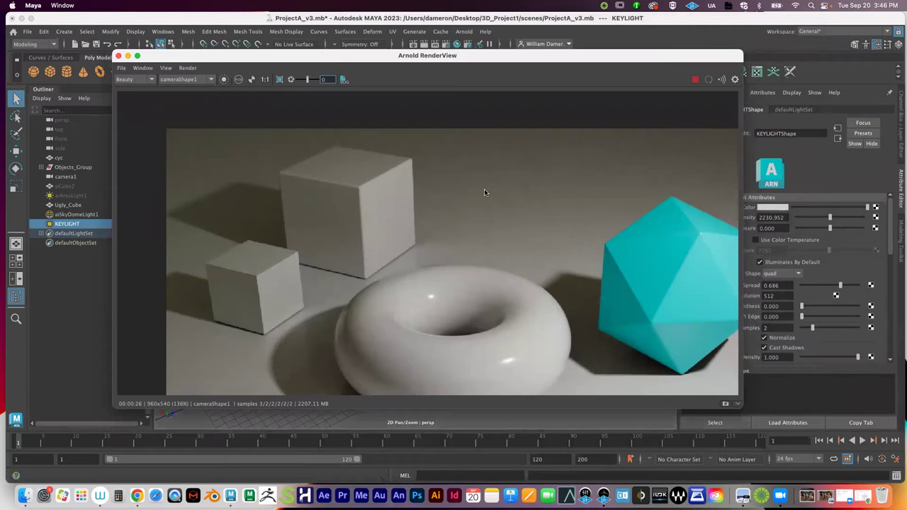
click(737, 404)
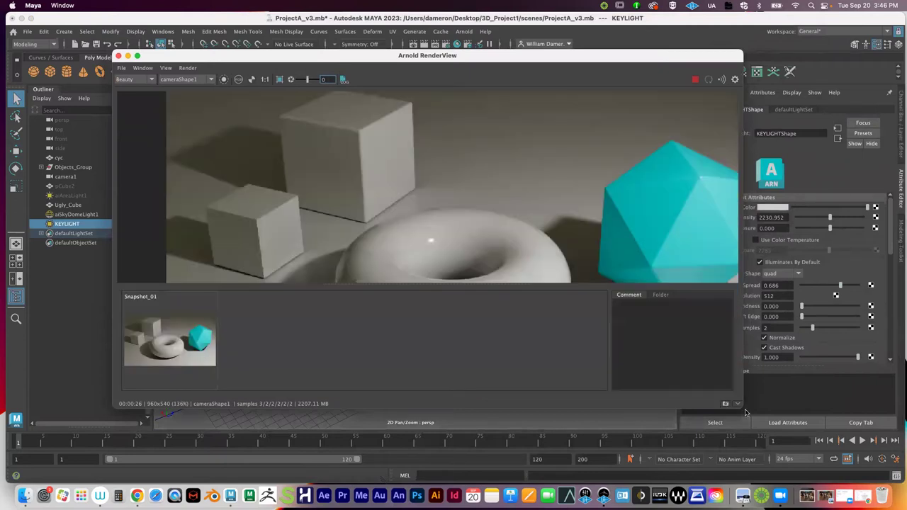
drag(739, 409, 829, 483)
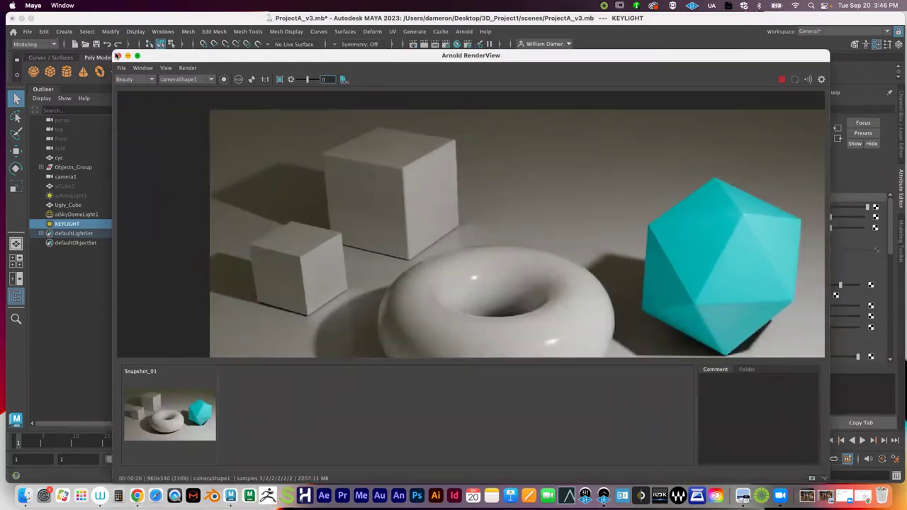
drag(232, 57, 183, 49)
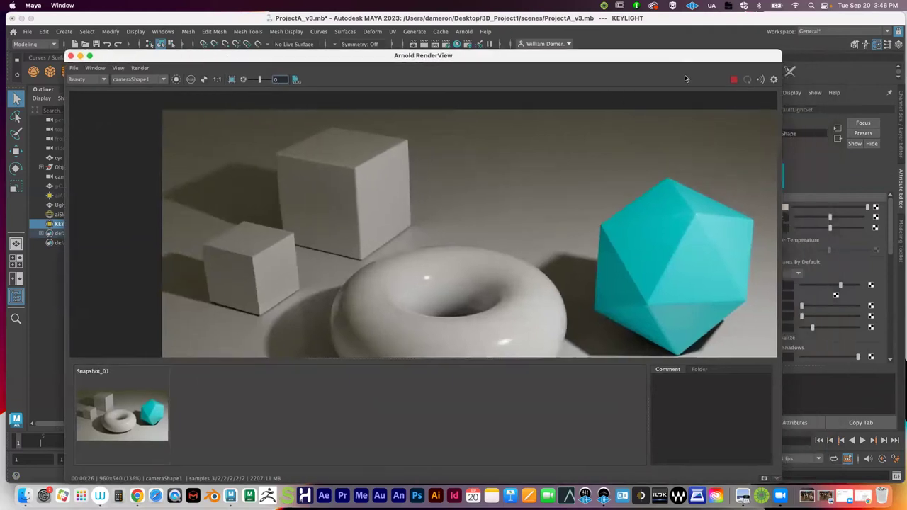
Stop the live render, render cameraShape1 again, and inspect the noise around the large cube and backdrop
click(734, 80)
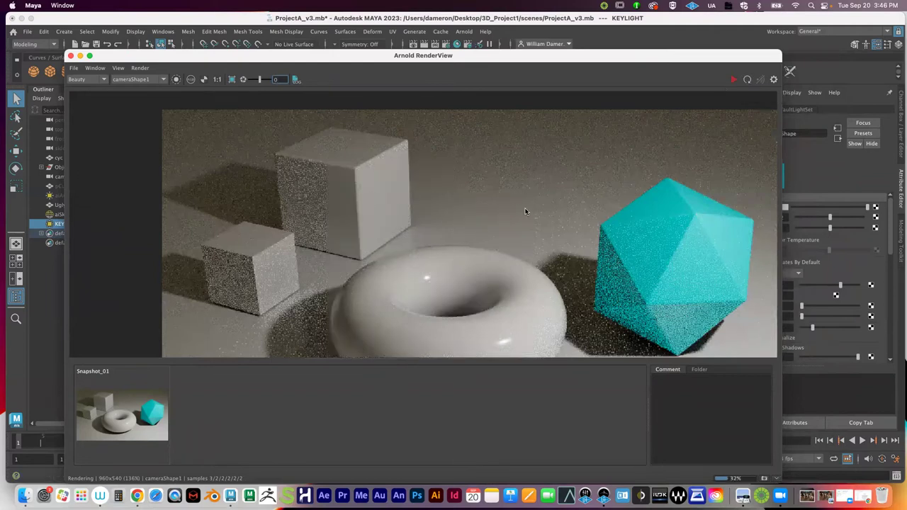
scroll(461, 213, up, 6)
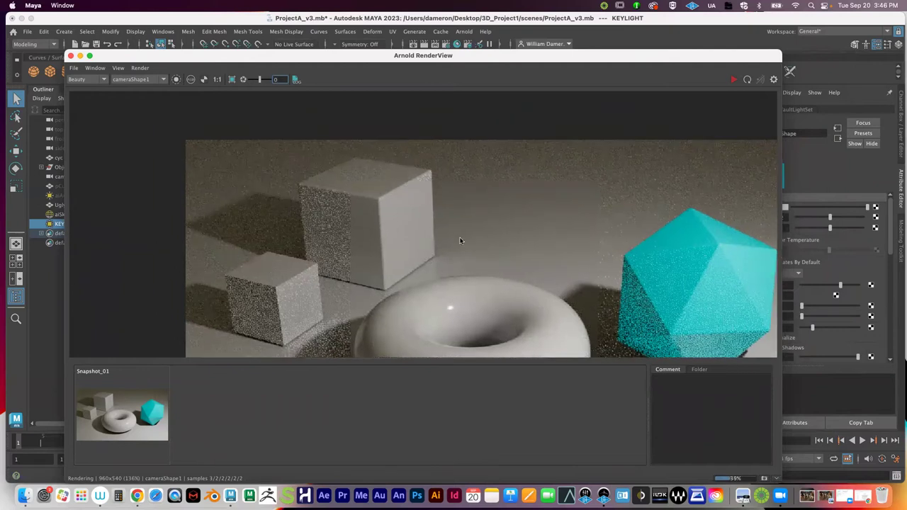
middle_drag(559, 260, 482, 276)
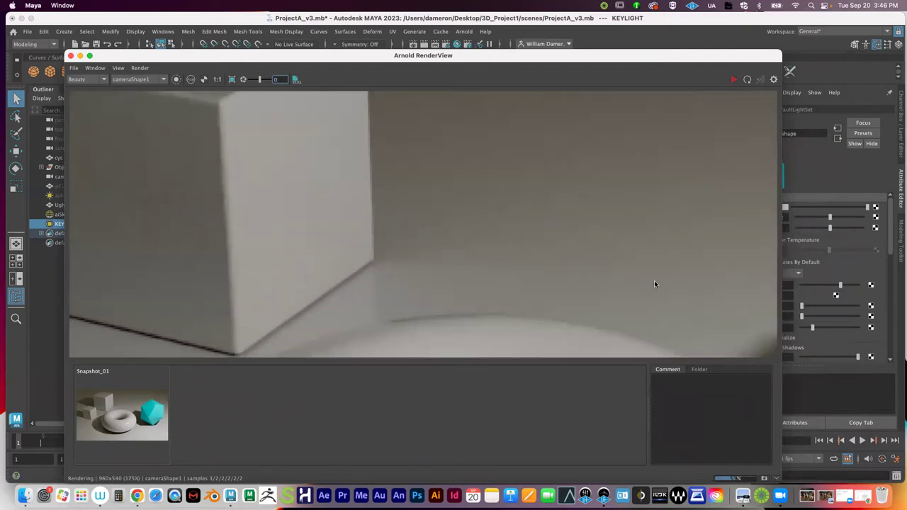
scroll(398, 208, down, 2)
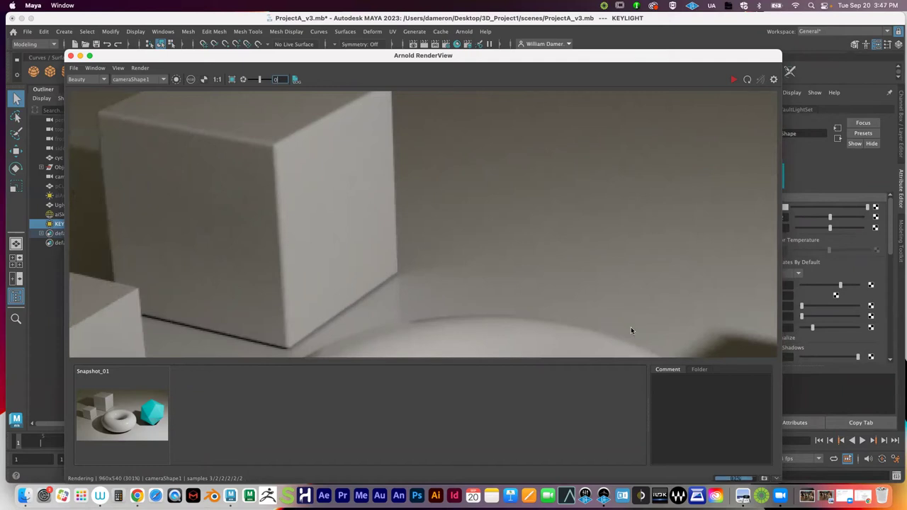
Store a second snapshot of the render and compare it with Snapshot_01 around the large cube and backdrop
click(764, 479)
click(135, 413)
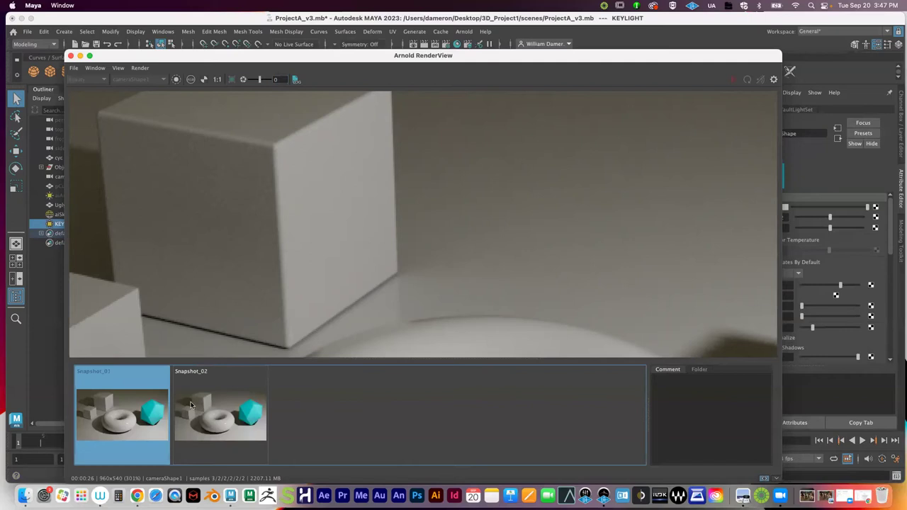
middle_drag(537, 224, 468, 289)
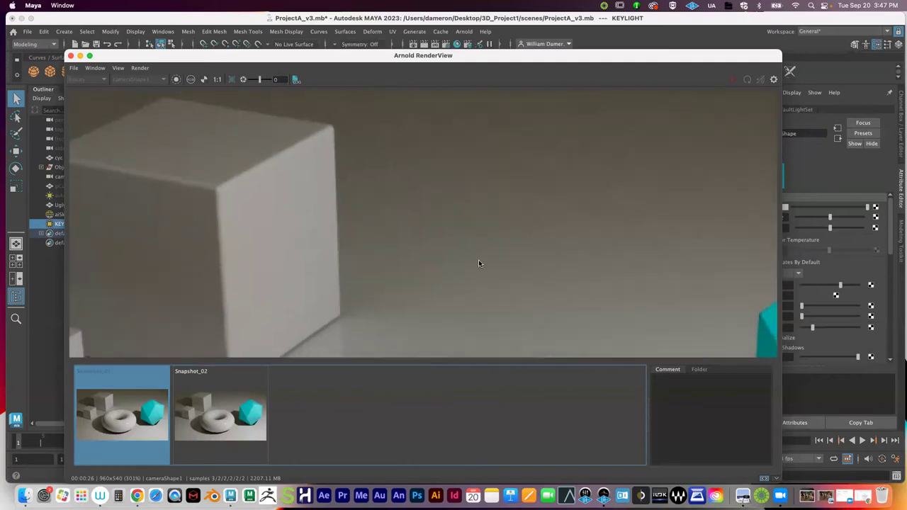
click(218, 405)
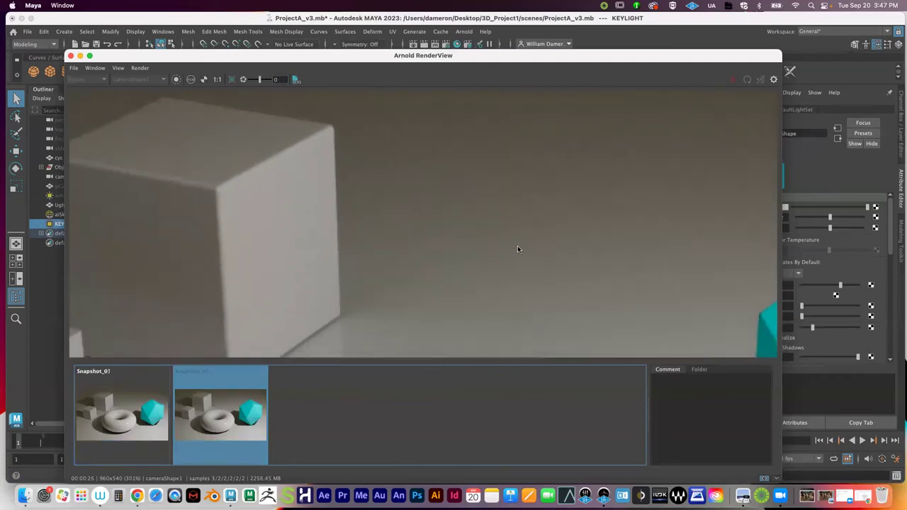
Compare the stored renders Snapshot_01 and Snapshot_02, switching between them up close and at full frame
click(124, 416)
click(208, 426)
click(139, 424)
click(222, 429)
scroll(413, 248, down, 3)
scroll(453, 213, down, 3)
middle_drag(492, 219, 408, 159)
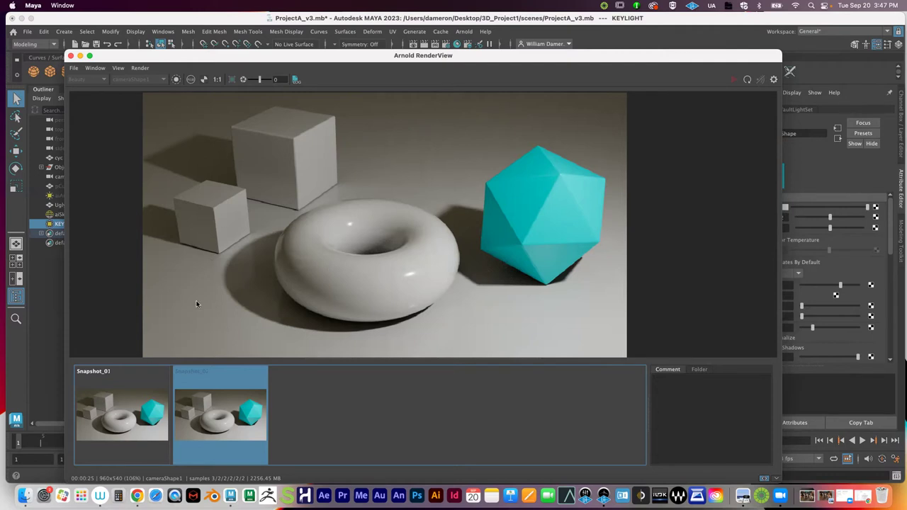
click(150, 411)
click(195, 417)
click(129, 406)
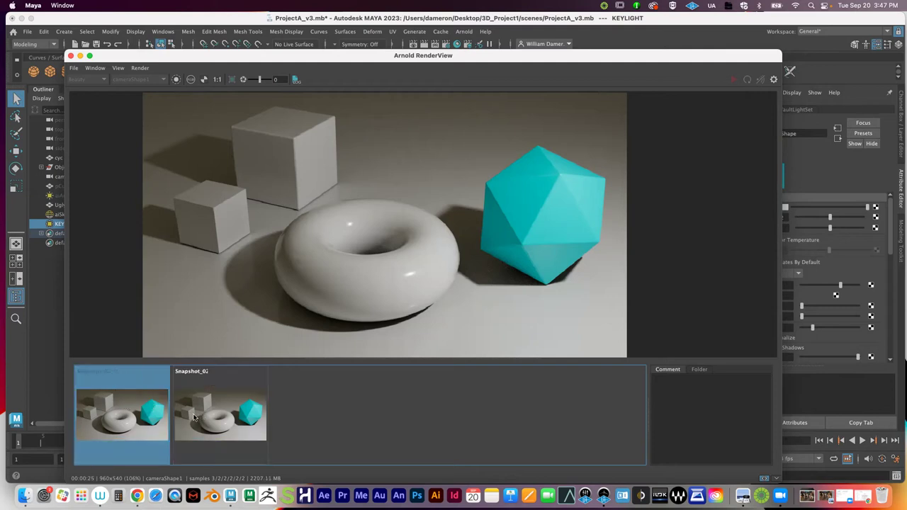
click(233, 421)
Close the Arnold RenderView and reframe the perspective viewport to include the render camera, the objects and the key light
drag(121, 55, 108, 74)
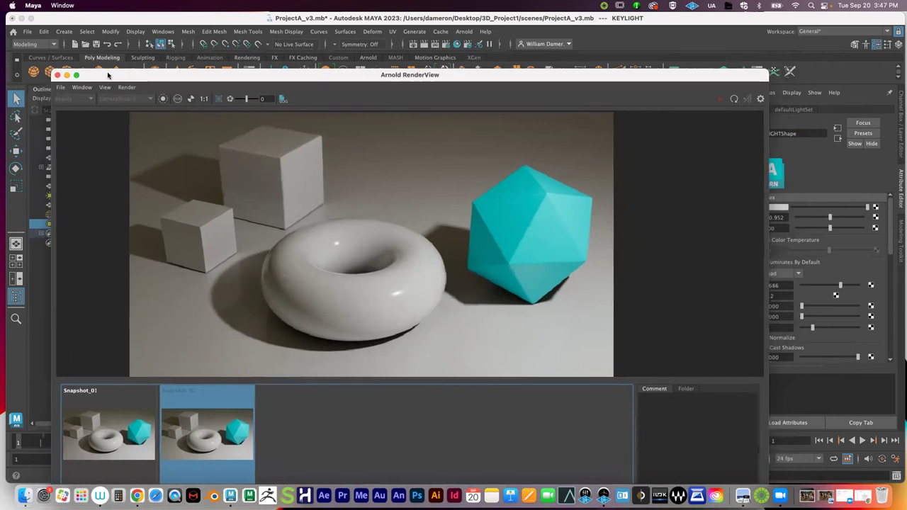
click(57, 74)
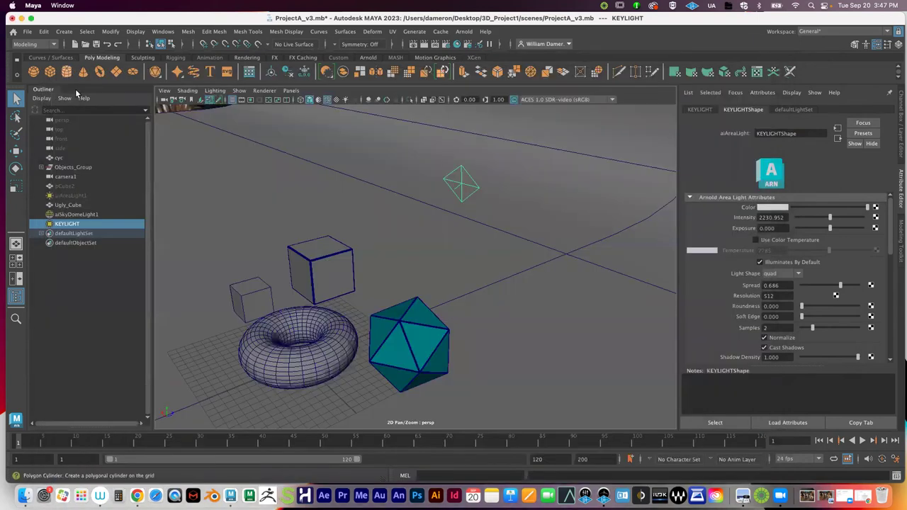
alt+drag(386, 301, 340, 260)
alt+drag(434, 229, 559, 342)
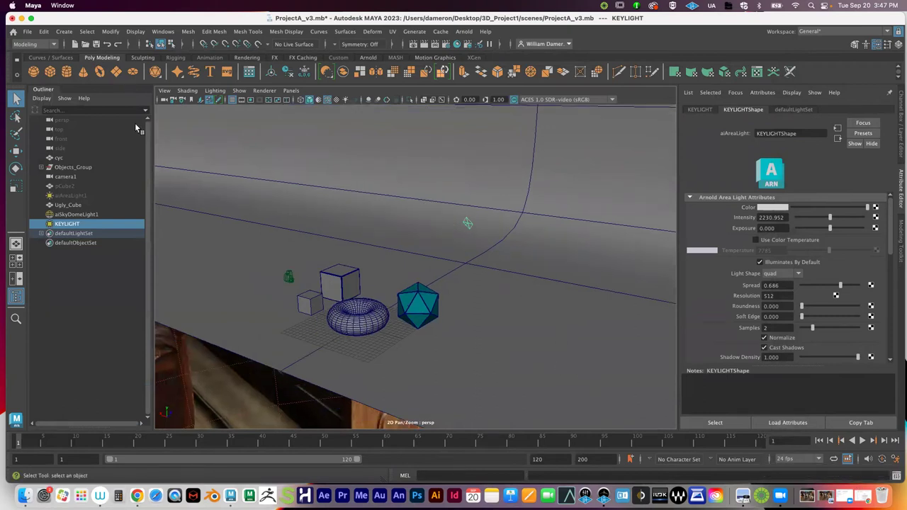
mouse_move(112, 20)
mouse_down()
mouse_move(301, 193)
mouse_move(14, 132)
mouse_move(105, 18)
mouse_up()
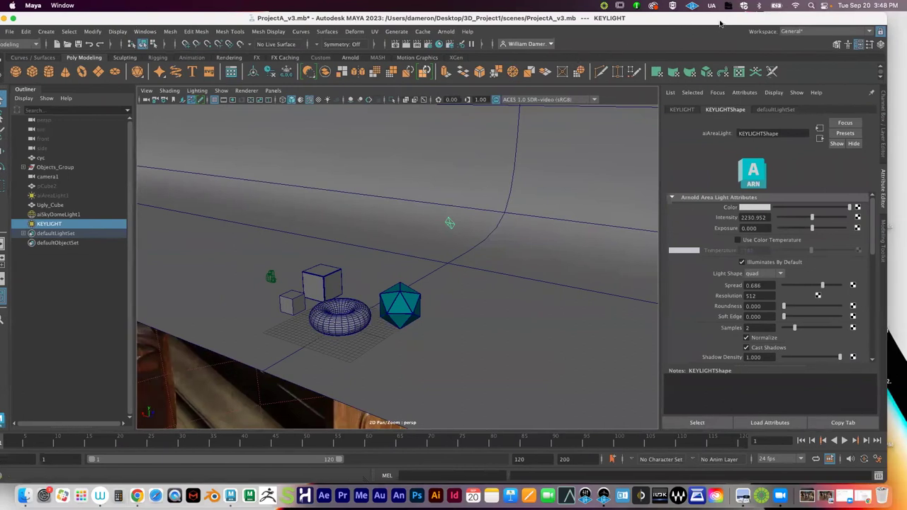
drag(719, 20, 715, 39)
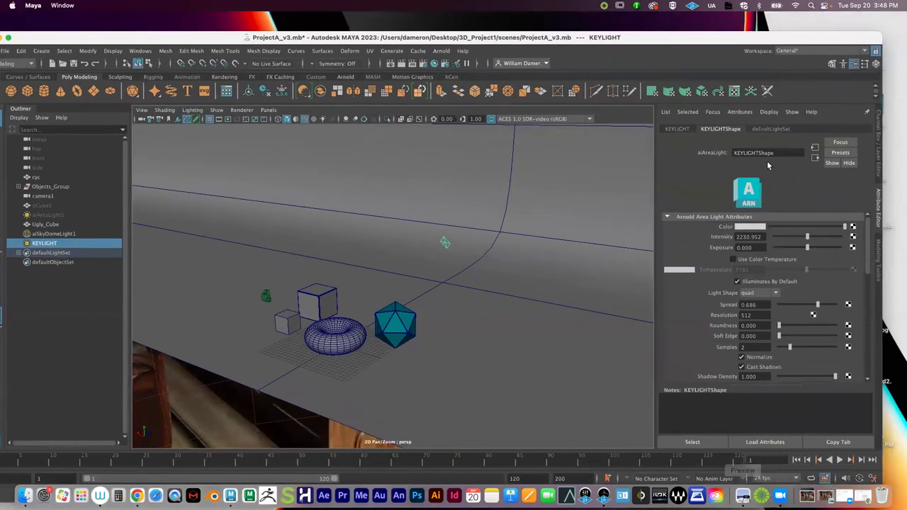
key(F11)
click(743, 404)
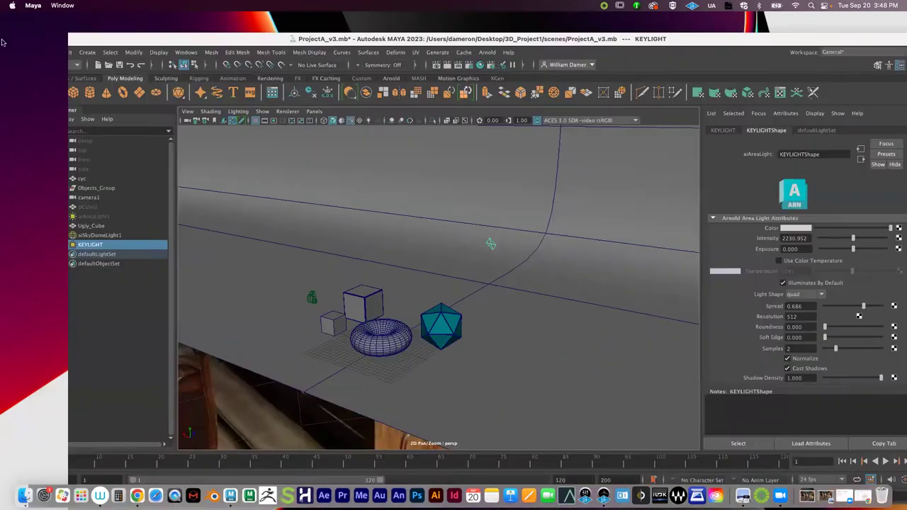
drag(140, 34, 97, 20)
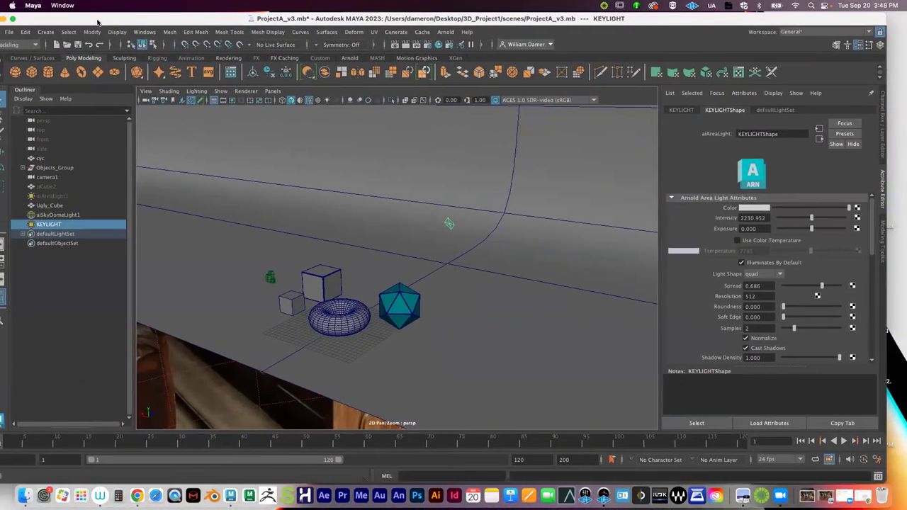
Start a render in the Arnold RenderView and set its camera to cameraShape1
click(445, 32)
click(451, 50)
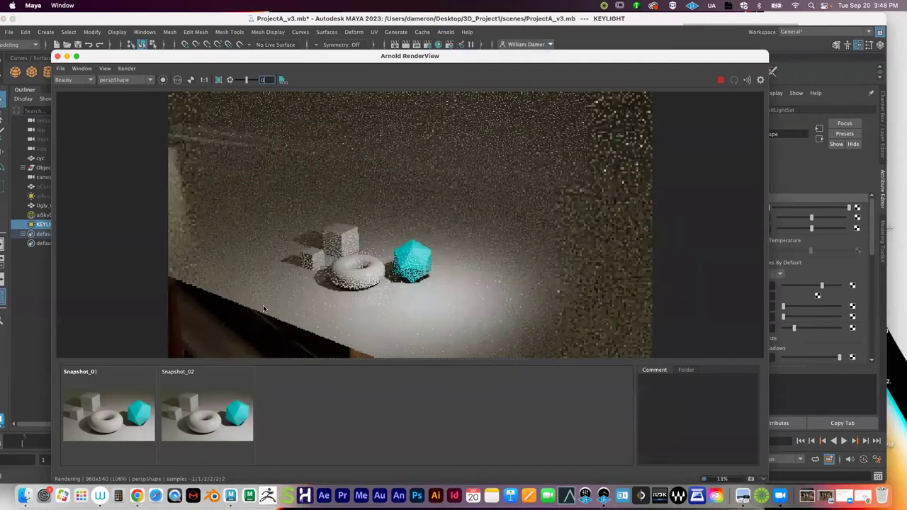
click(124, 79)
click(130, 95)
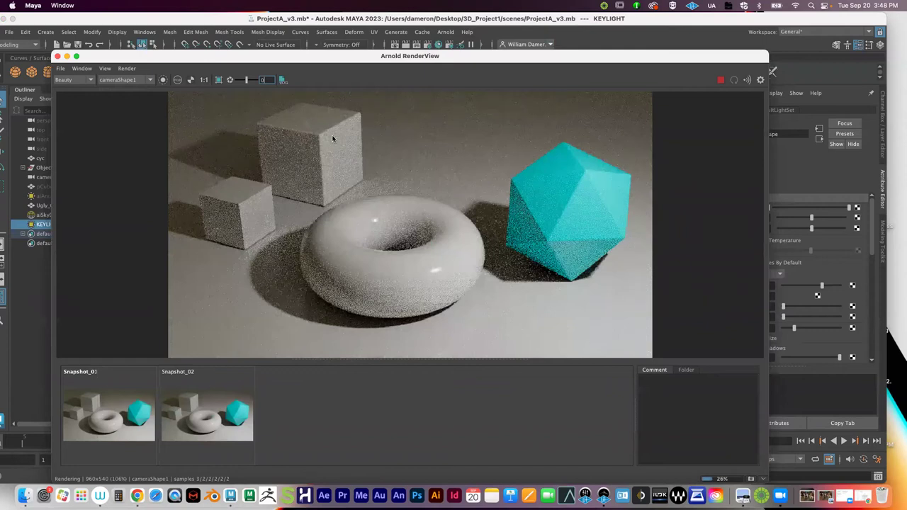
Scale the KEYLIGHT area light up uniformly to about 10.754 and check the softer shadows in the render
mouse_move(244, 58)
mouse_down()
mouse_move(205, 66)
mouse_move(237, 74)
mouse_up()
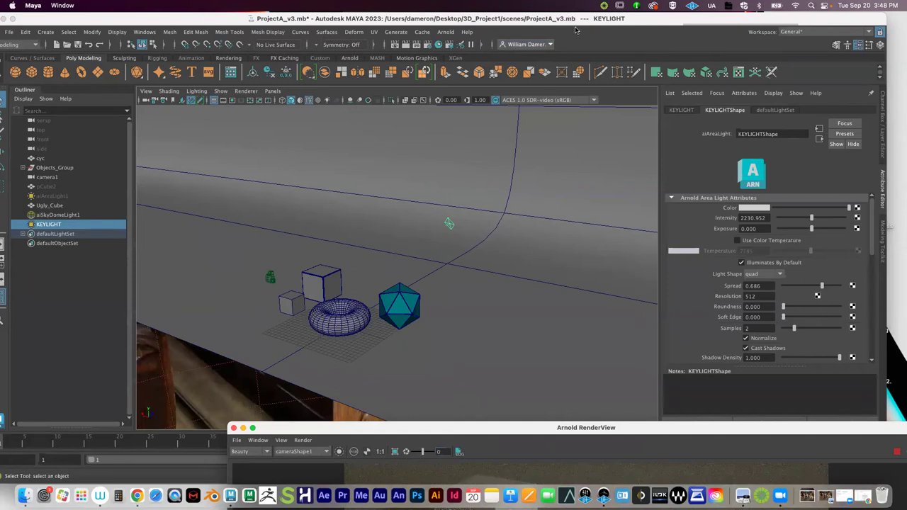
alt+right_drag(520, 260, 558, 230)
alt+right_drag(526, 283, 500, 285)
alt+drag(499, 284, 431, 247)
click(401, 238)
click(410, 229)
click(417, 428)
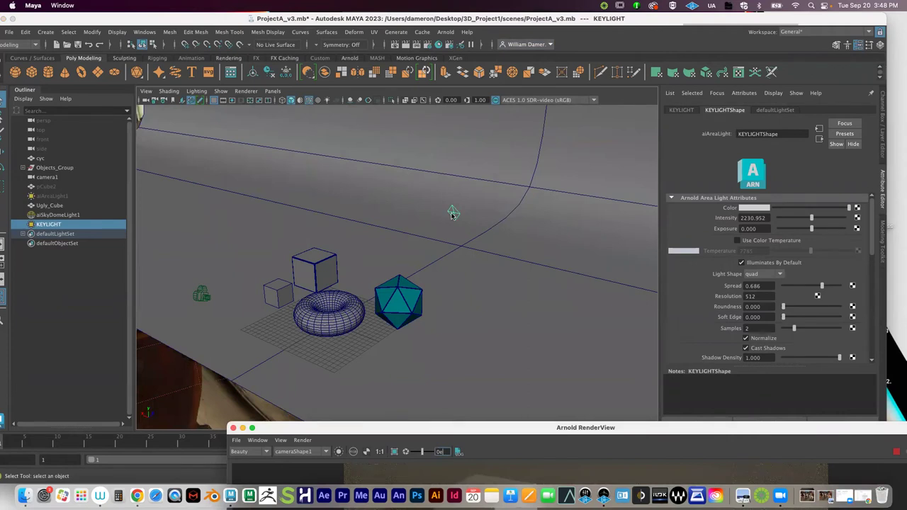
click(426, 217)
click(455, 213)
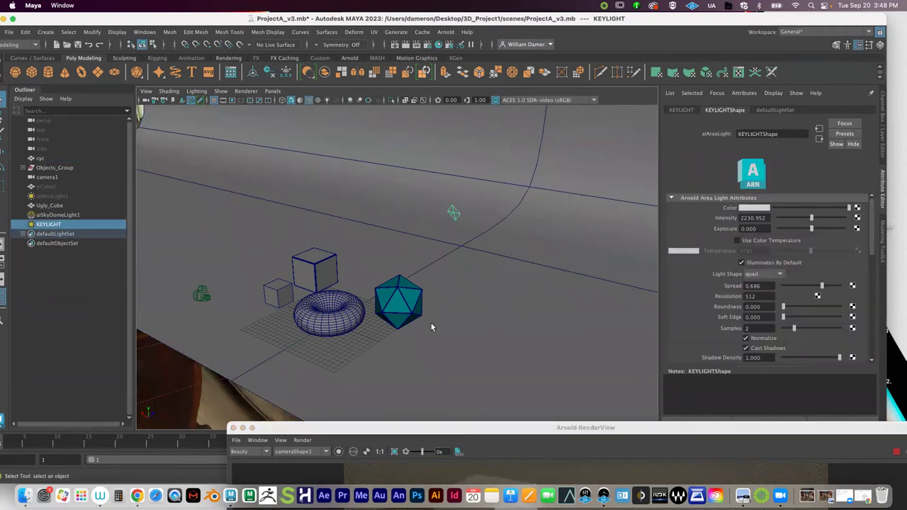
double_click(437, 429)
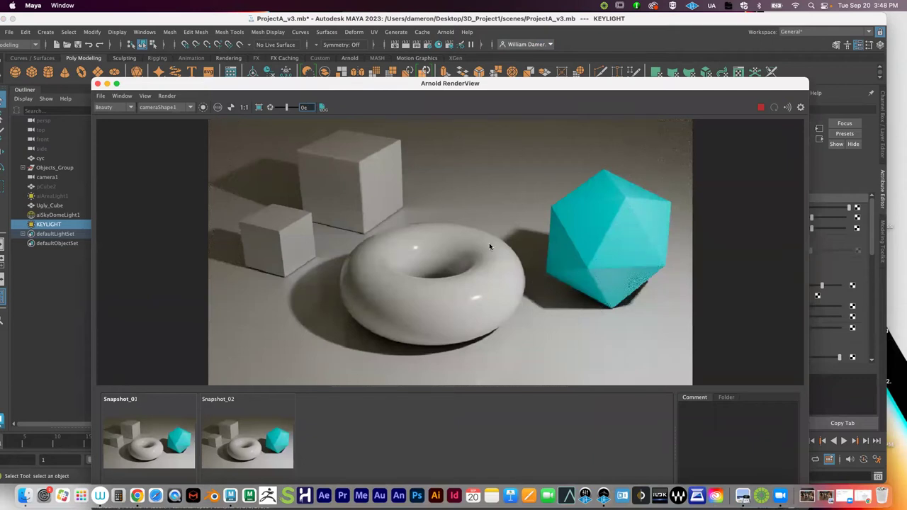
double_click(475, 84)
click(453, 213)
key(r)
middle_drag(498, 210, 567, 207)
double_click(473, 349)
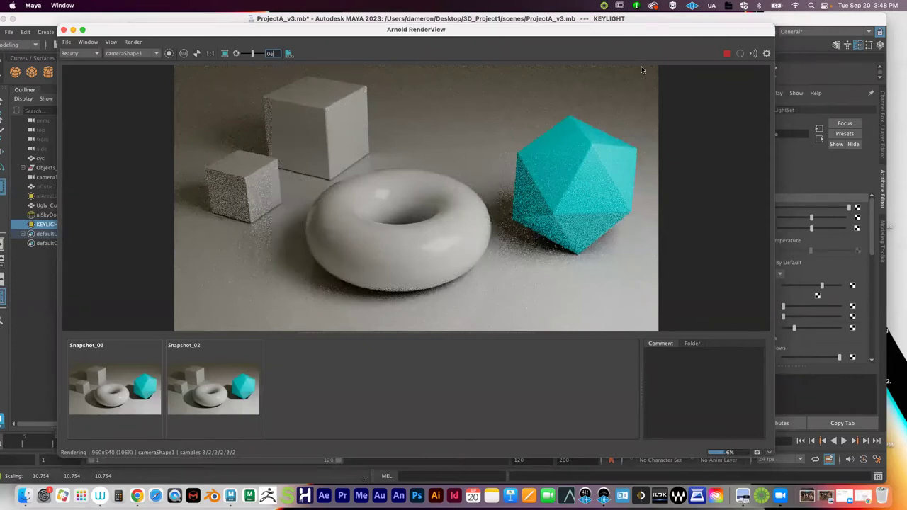
Try an intensity of 4461.905 on the KEYLIGHT area light, and reduce it to 2974.603
drag(654, 34, 541, 55)
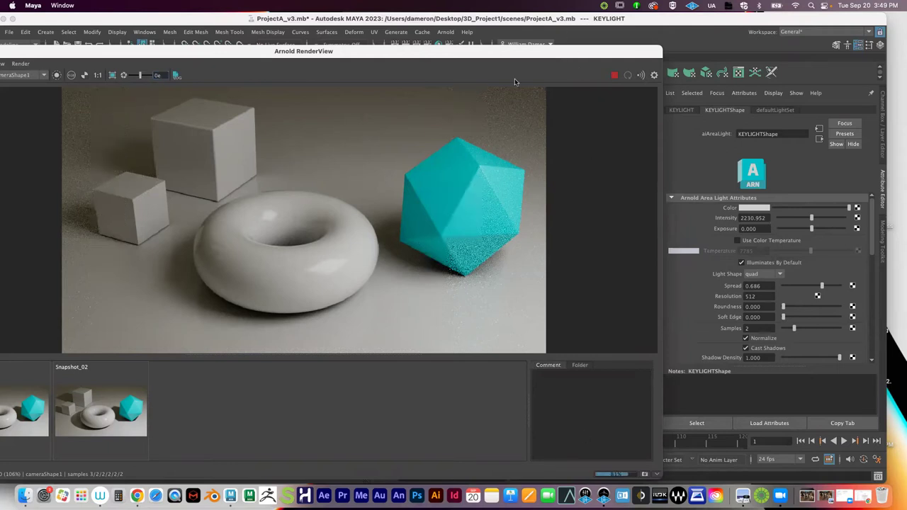
click(450, 34)
mouse_move(489, 82)
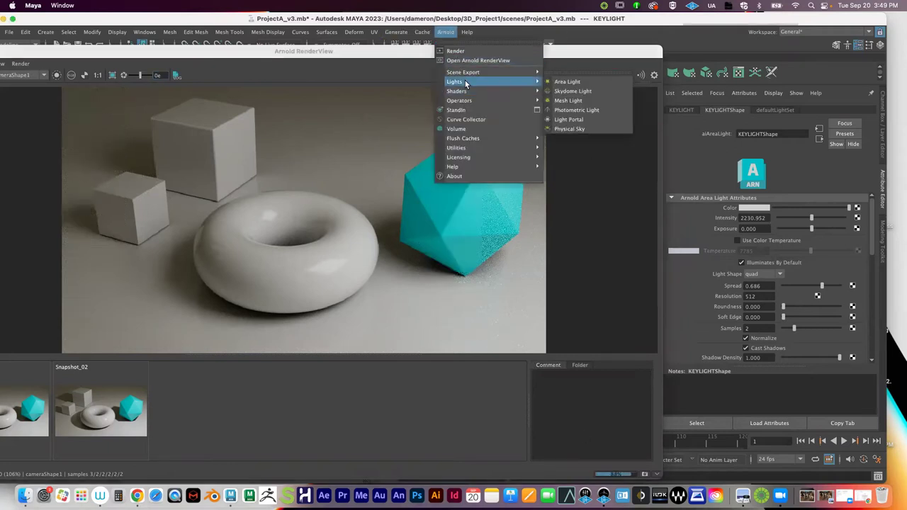
click(761, 219)
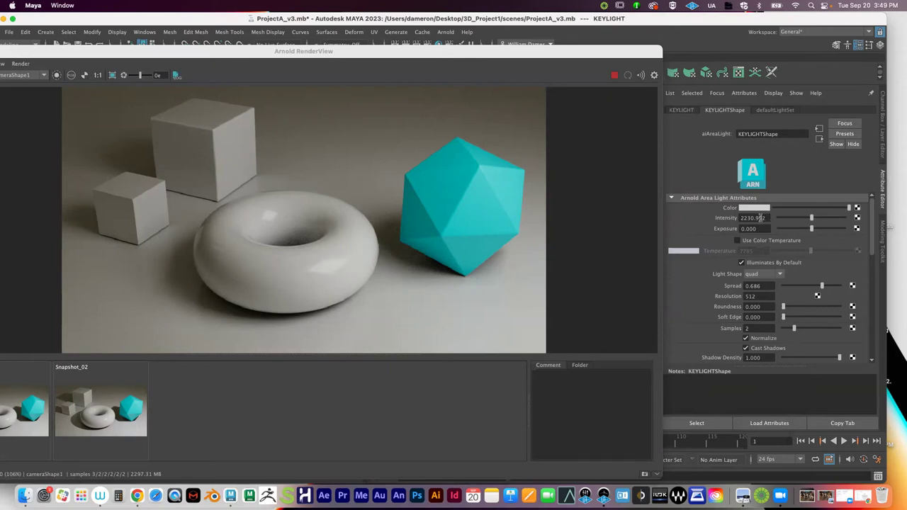
drag(766, 218, 710, 209)
drag(812, 217, 857, 221)
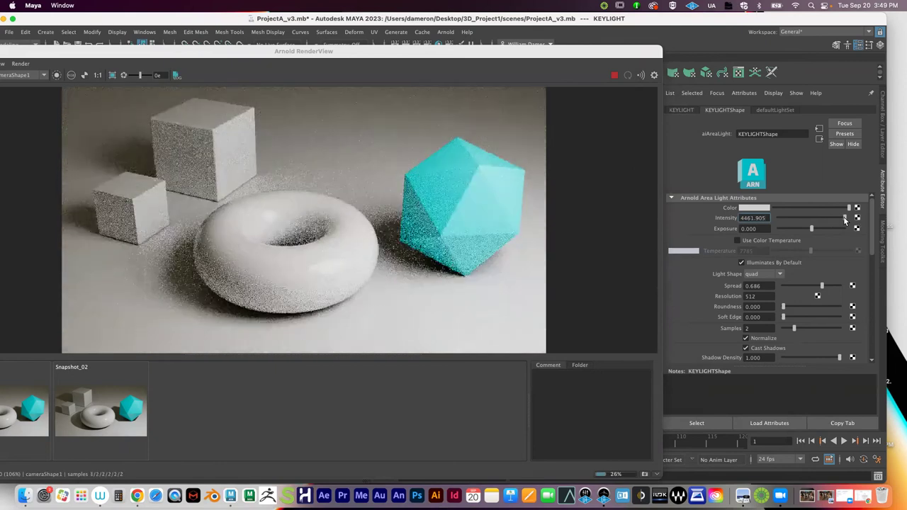
drag(767, 218, 737, 215)
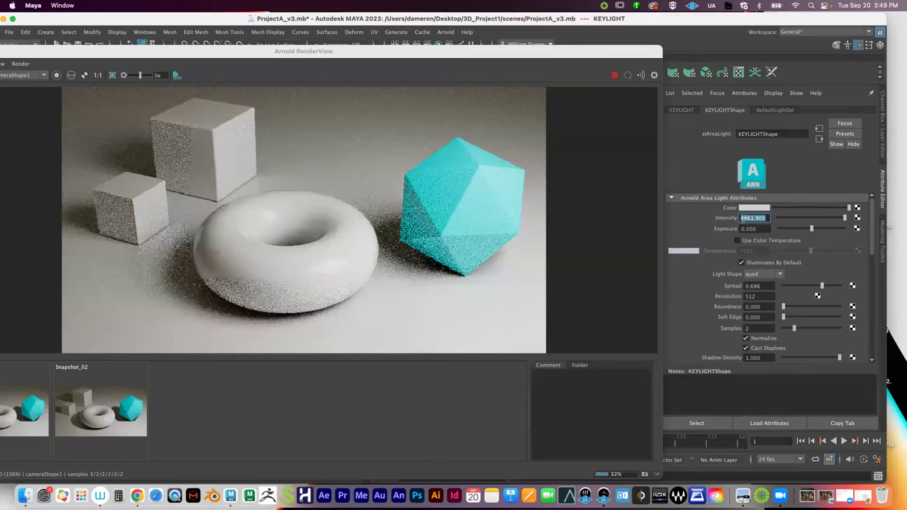
drag(844, 217, 822, 217)
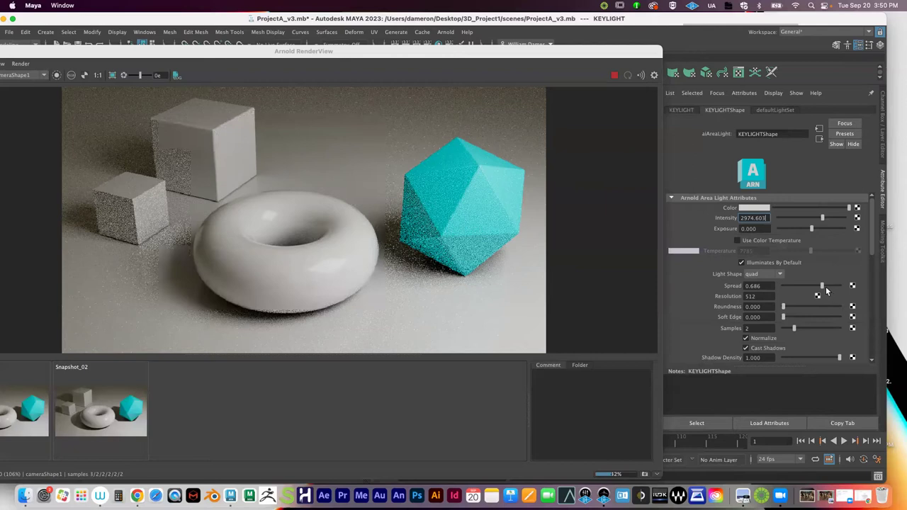
Narrow the KEYLIGHT's spread to 0, lower its intensity to 258.661, and widen the spread to 0.059
drag(822, 286, 783, 287)
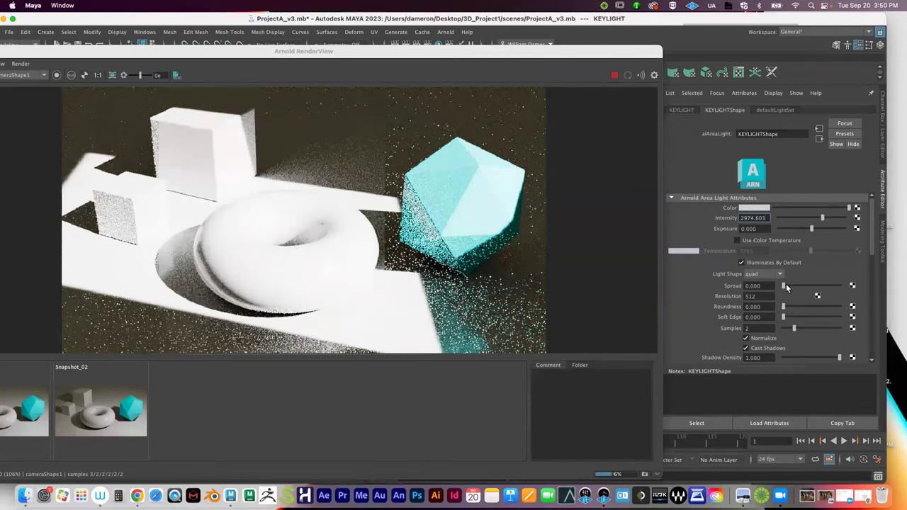
drag(823, 218, 782, 218)
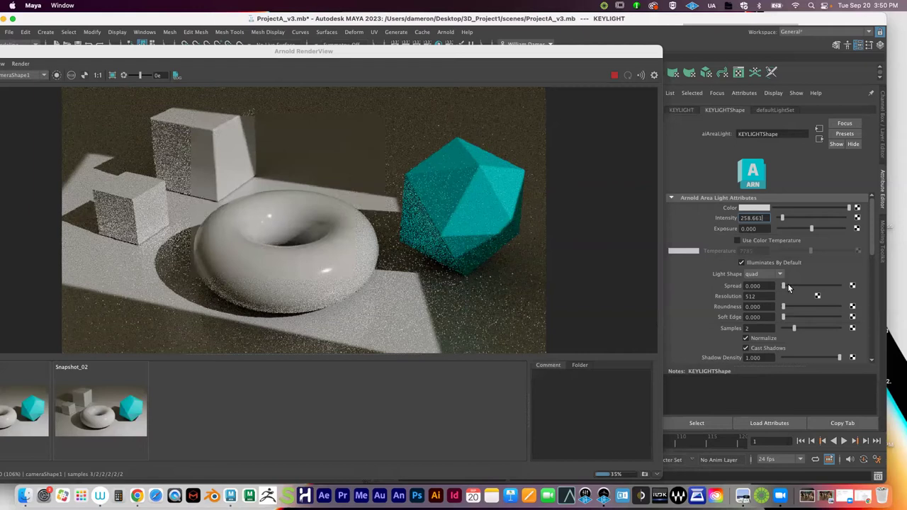
drag(783, 285, 785, 286)
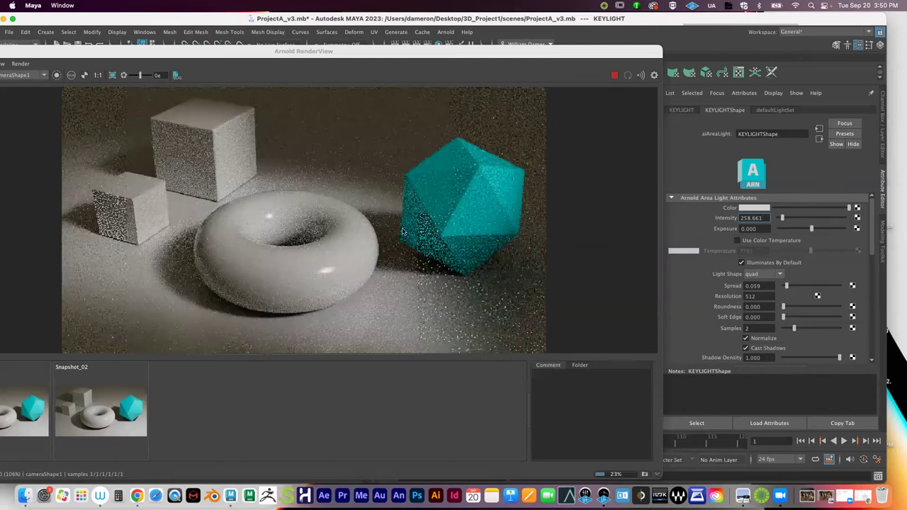
Scale the KEYLIGHT area light down uniformly to about 3.273 and set its spread to 0.127
scroll(547, 223, down, 2)
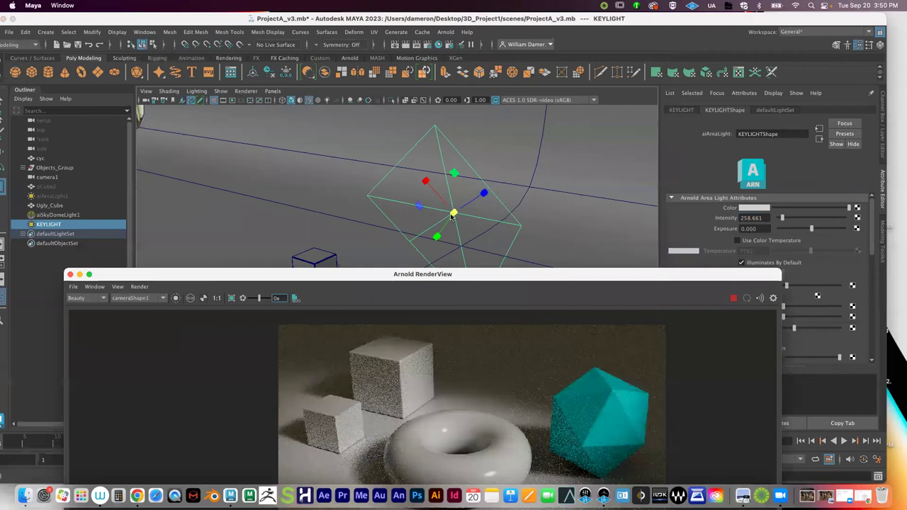
middle_drag(317, 267, 320, 287)
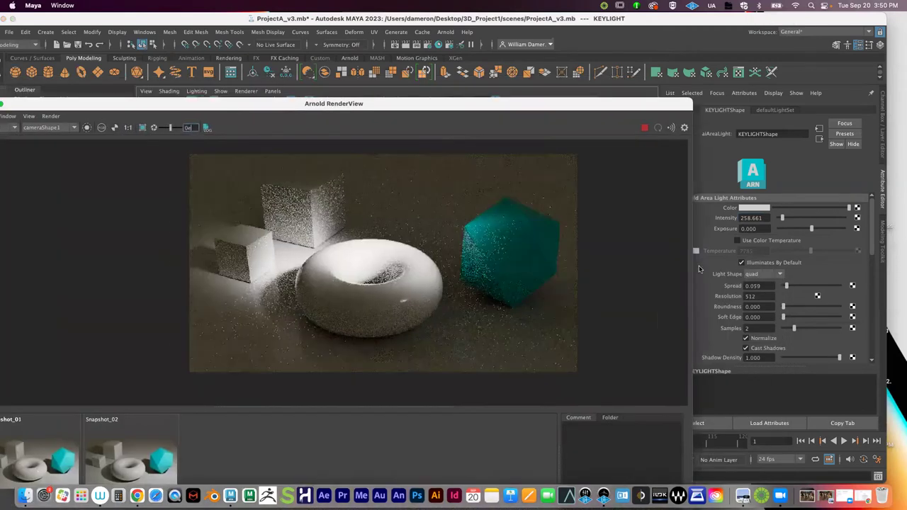
drag(790, 285, 794, 286)
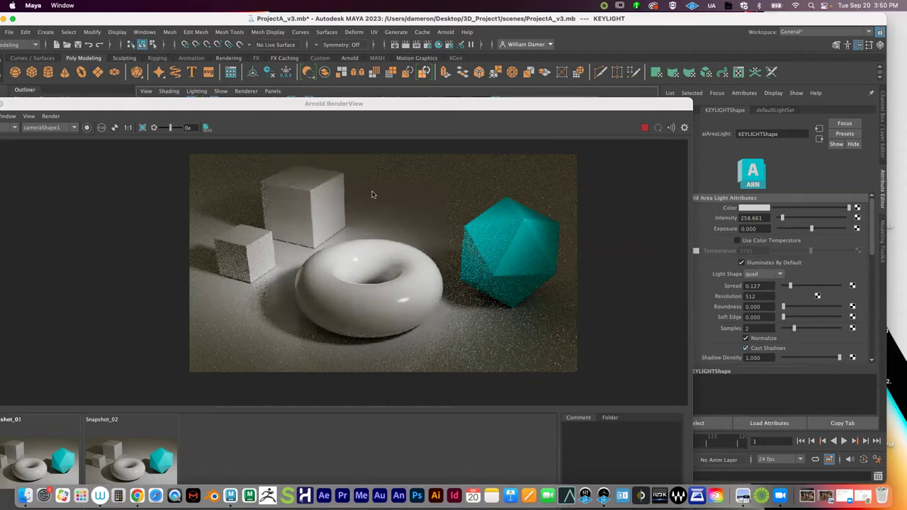
Store the current render as a third snapshot, display it, and close the Arnold RenderView
drag(252, 105, 329, 64)
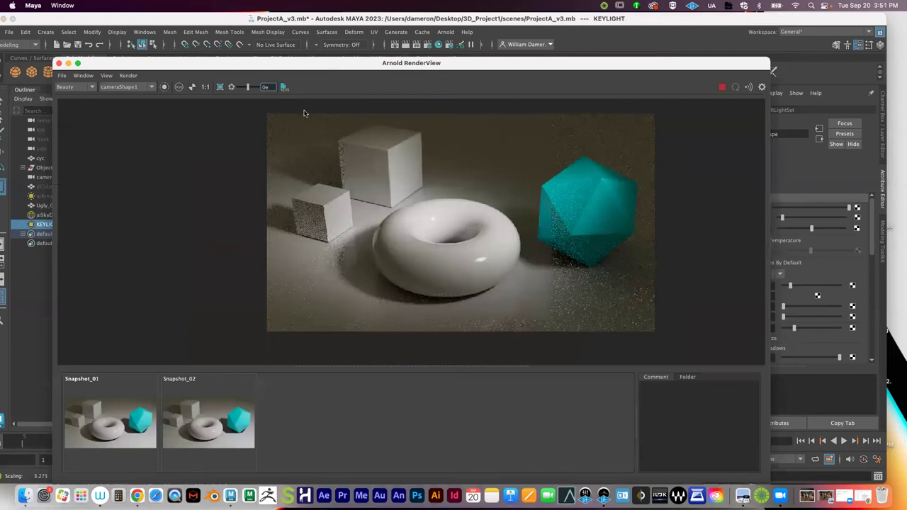
drag(318, 111, 296, 119)
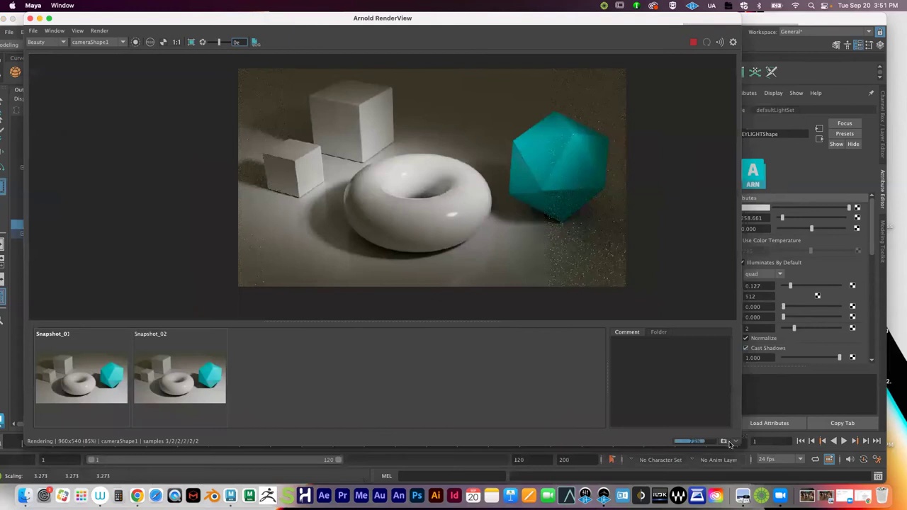
key(ctrl+s)
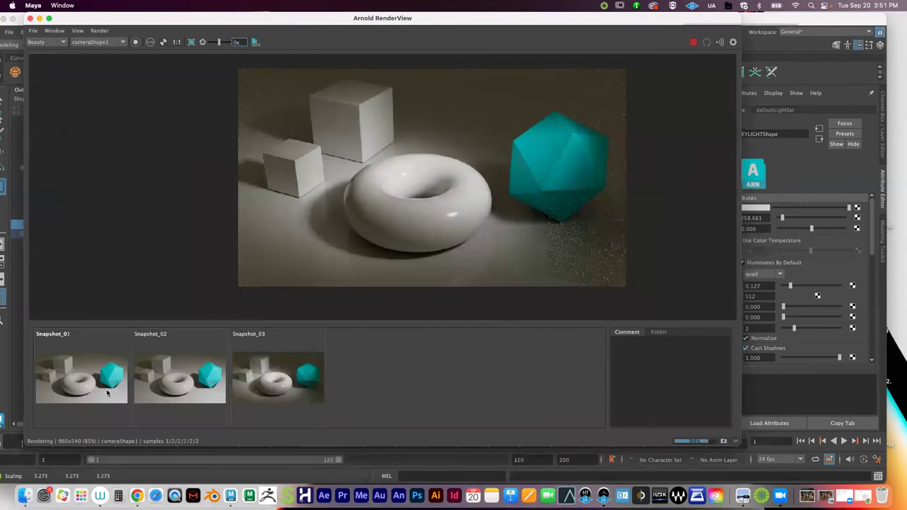
click(287, 396)
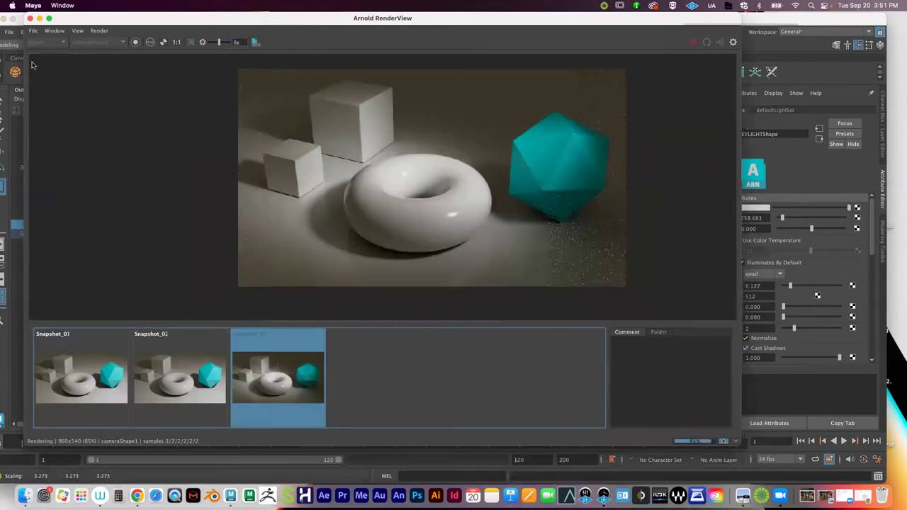
click(41, 18)
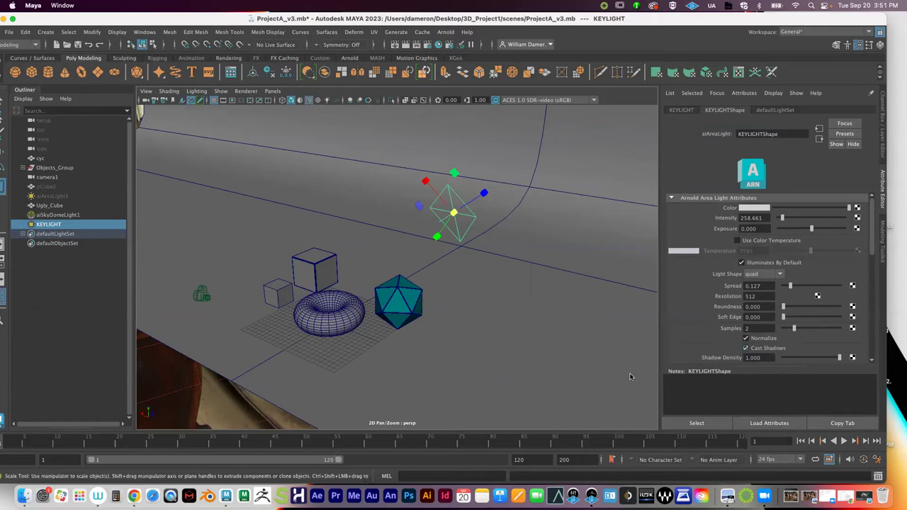
Show the attributes of aiSkyDomeLight1 and reselect the KEYLIGHT area light in the viewport
click(204, 390)
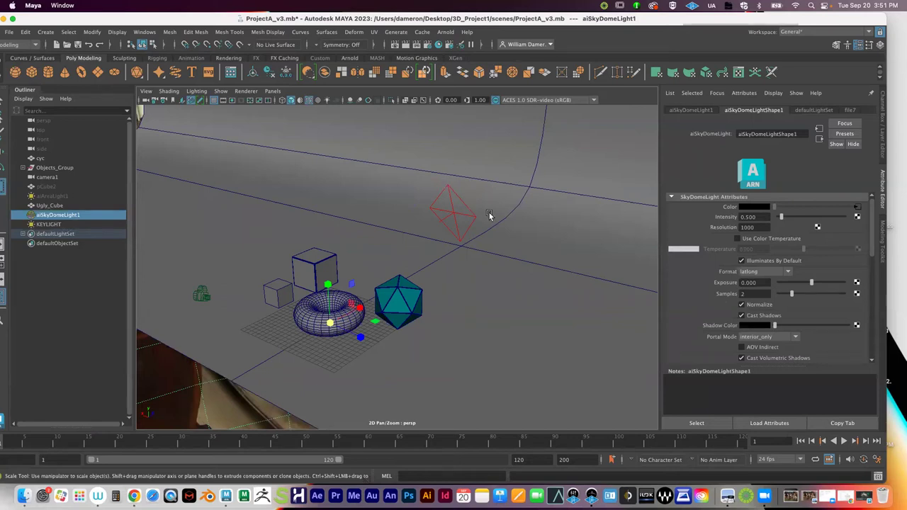
click(455, 218)
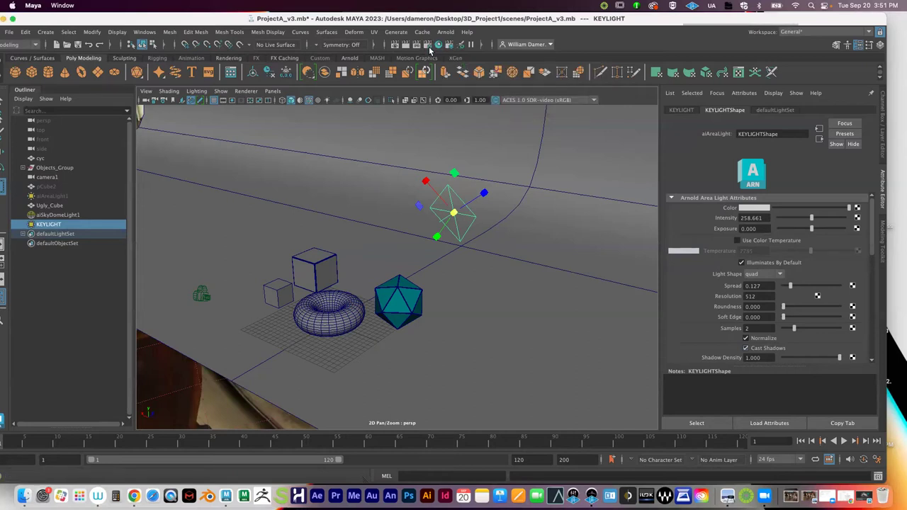
Bring up the Render Settings window, close the Hypershade opened along the way, and reposition the settings window to show it fully
click(429, 45)
drag(399, 83, 339, 117)
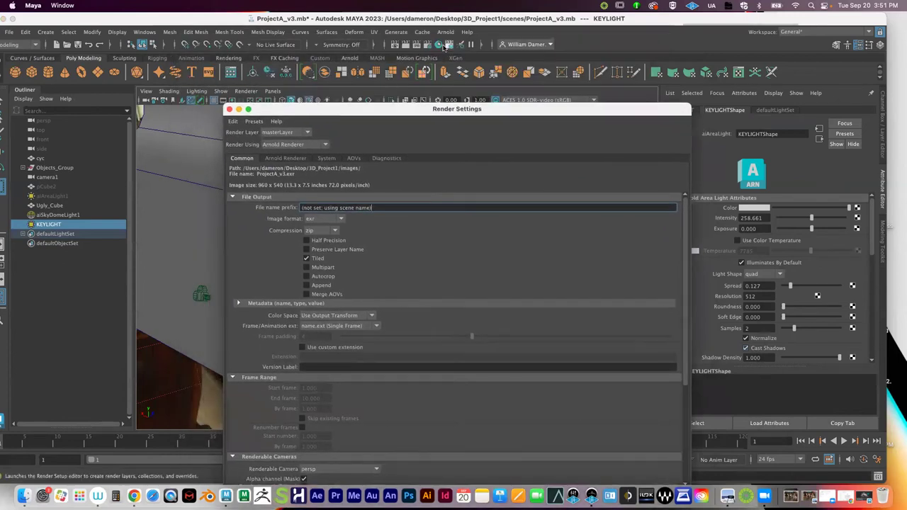
click(438, 45)
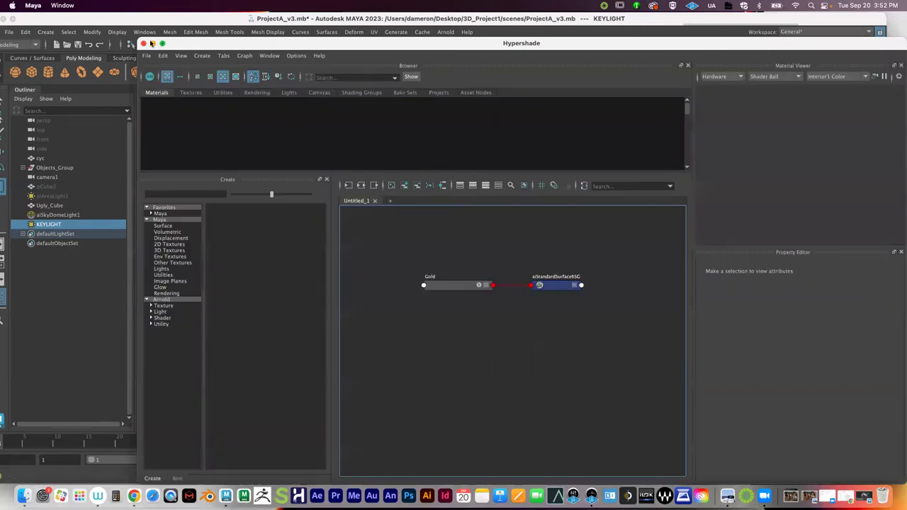
click(144, 43)
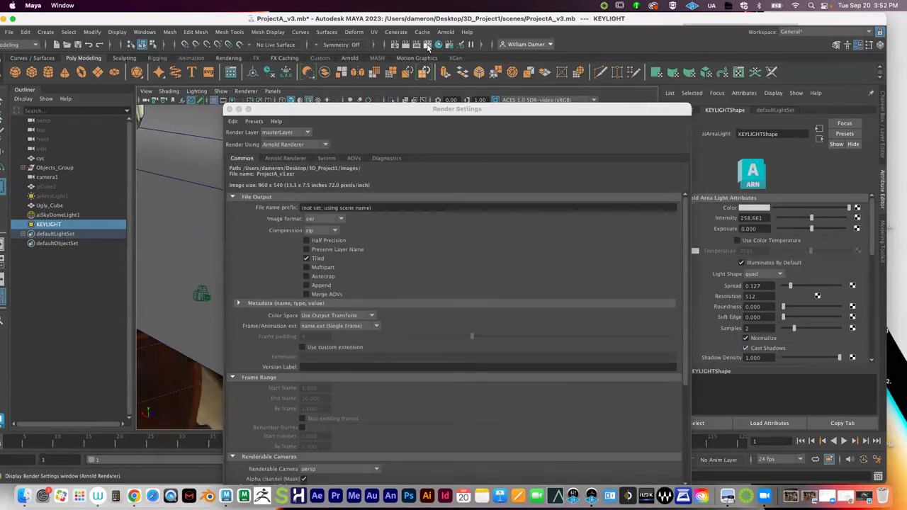
drag(347, 110, 285, 36)
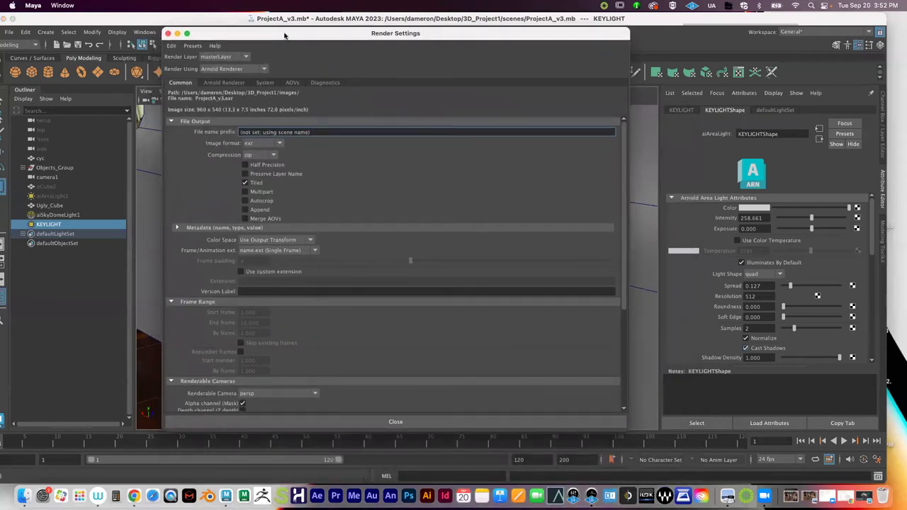
Review the Common and Arnold Renderer settings and the list of available renderers, keeping Arnold Renderer as the renderer
click(216, 83)
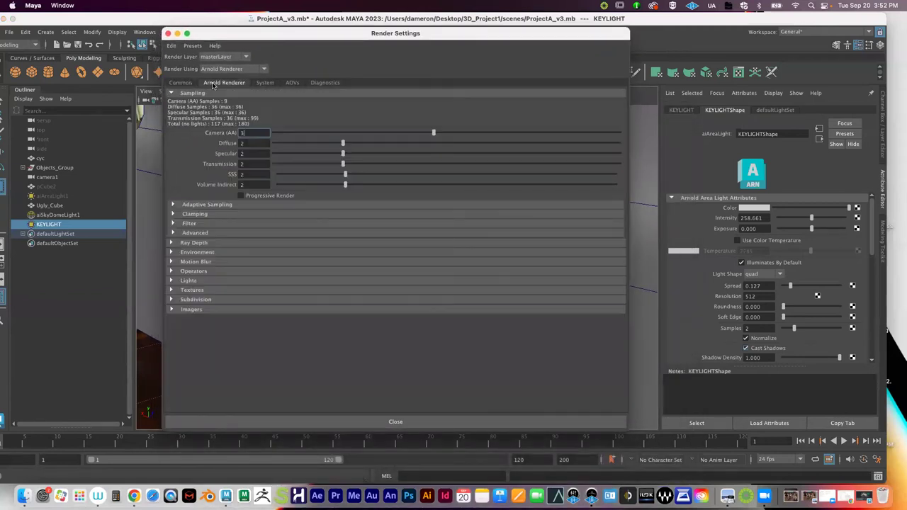
click(182, 84)
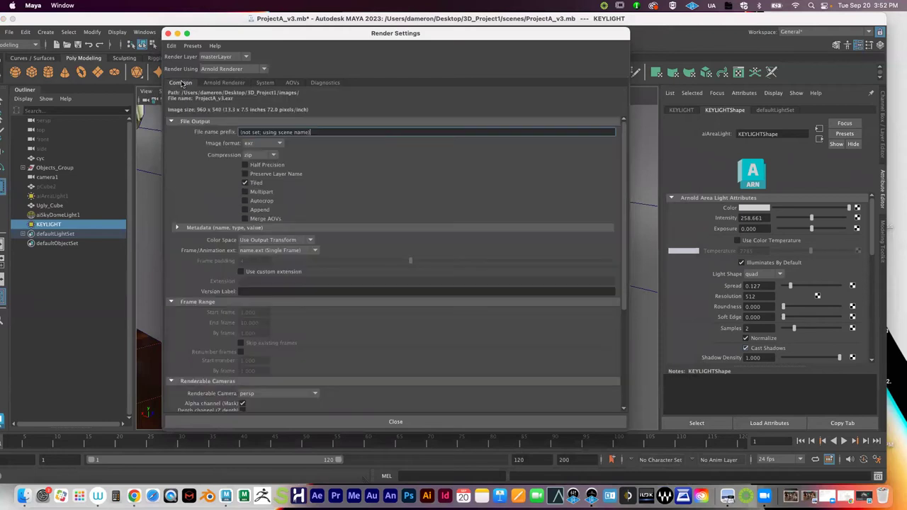
click(224, 83)
click(182, 83)
click(264, 70)
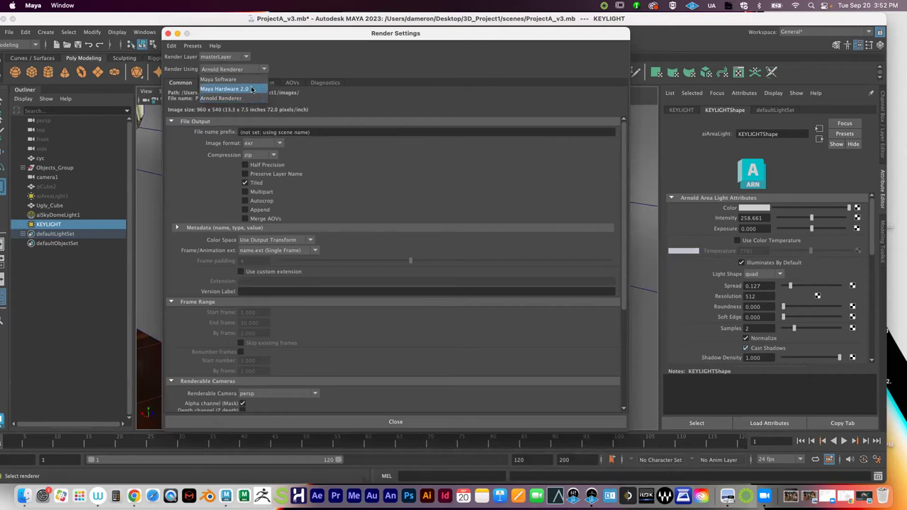
click(255, 101)
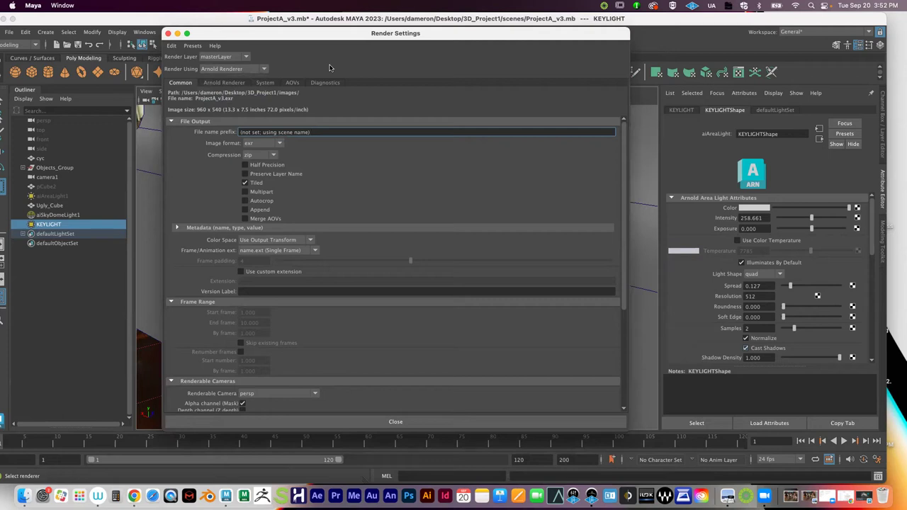
click(252, 70)
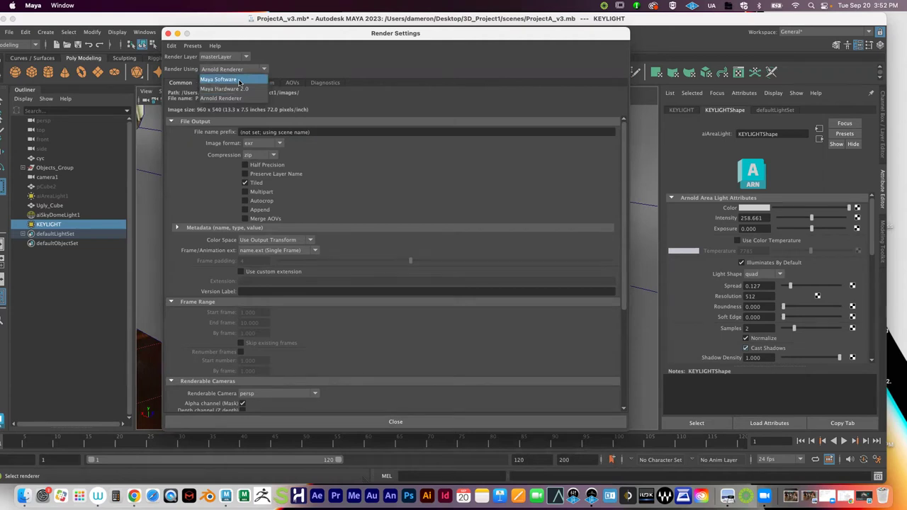
click(296, 68)
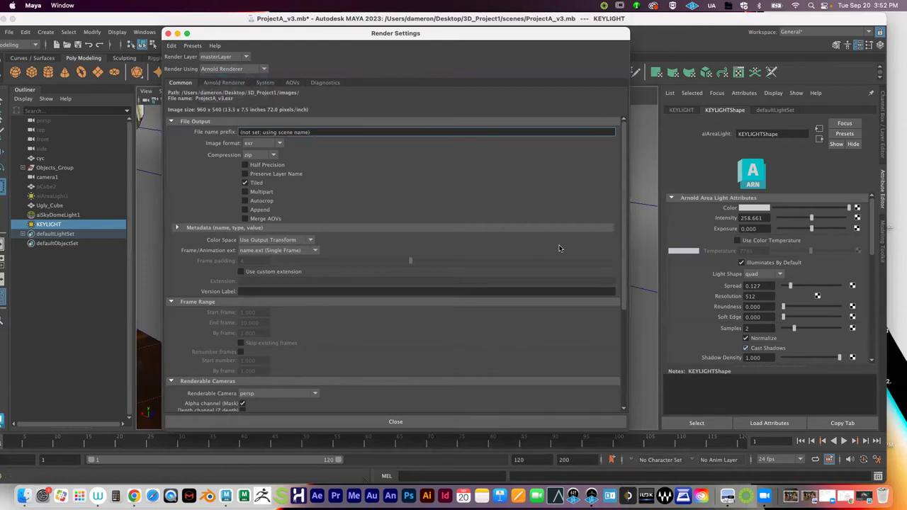
Set the renderable camera to camera1 in the common render settings
scroll(530, 221, down, 3)
scroll(517, 219, down, 10)
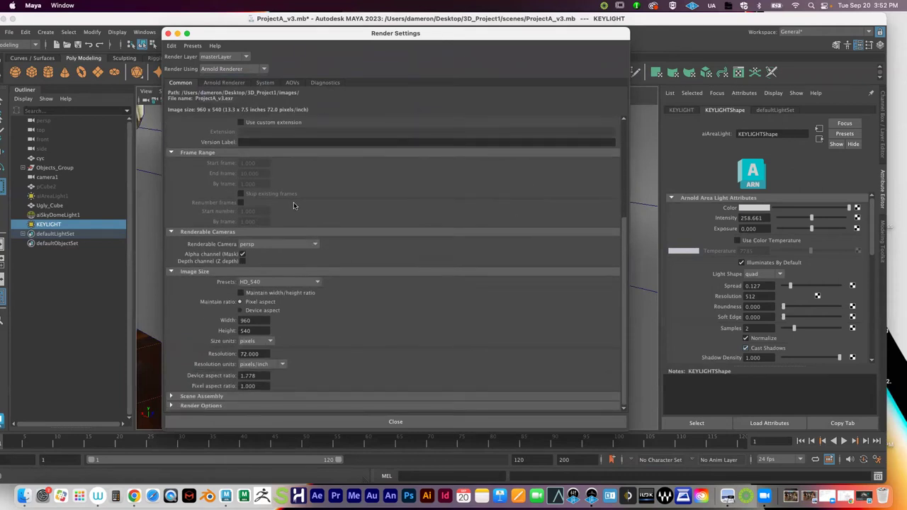
scroll(298, 209, up, 12)
scroll(326, 298, down, 4)
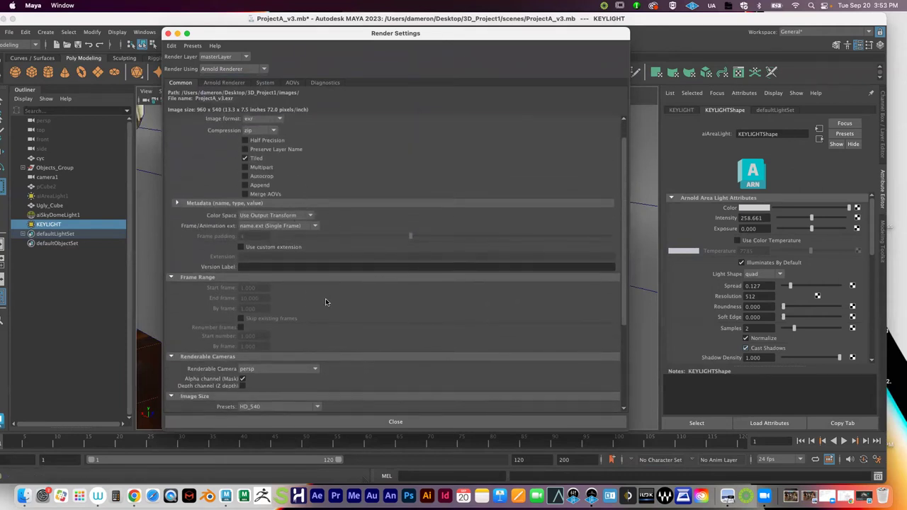
scroll(362, 255, up, 4)
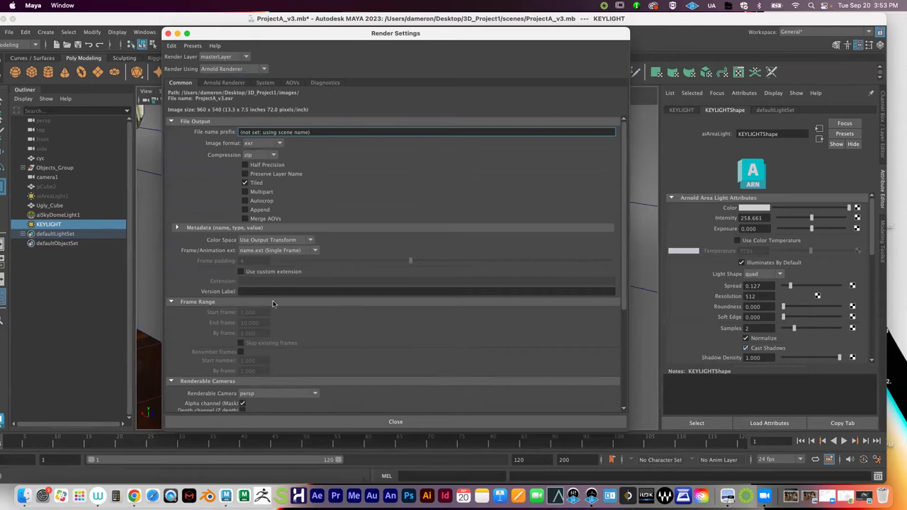
scroll(417, 272, down, 1)
scroll(416, 272, down, 3)
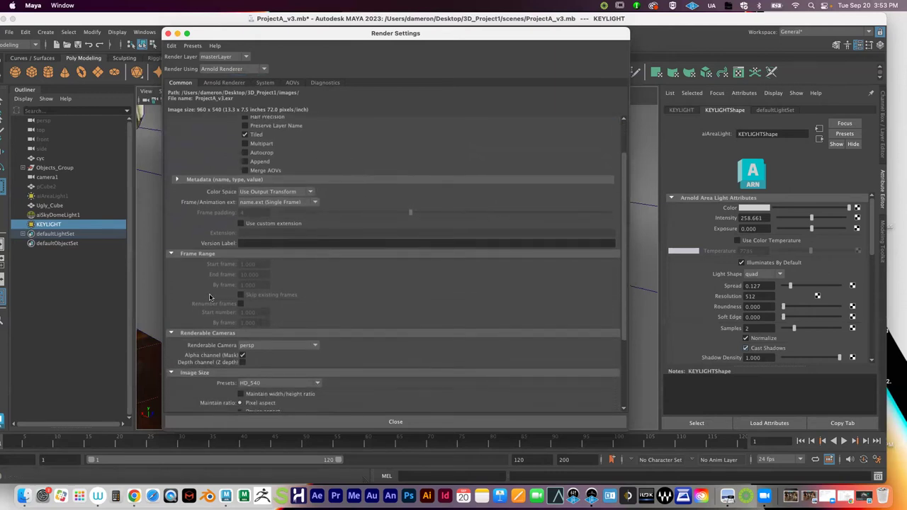
scroll(291, 353, up, 3)
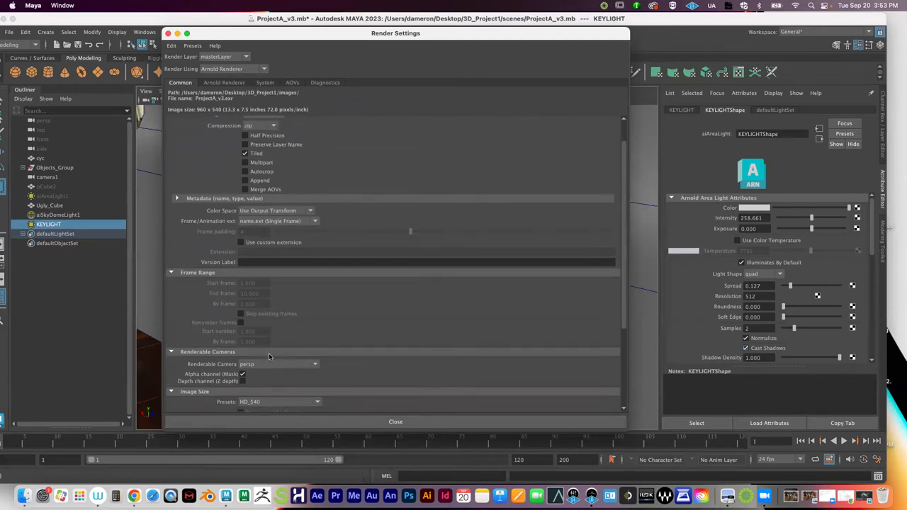
click(265, 382)
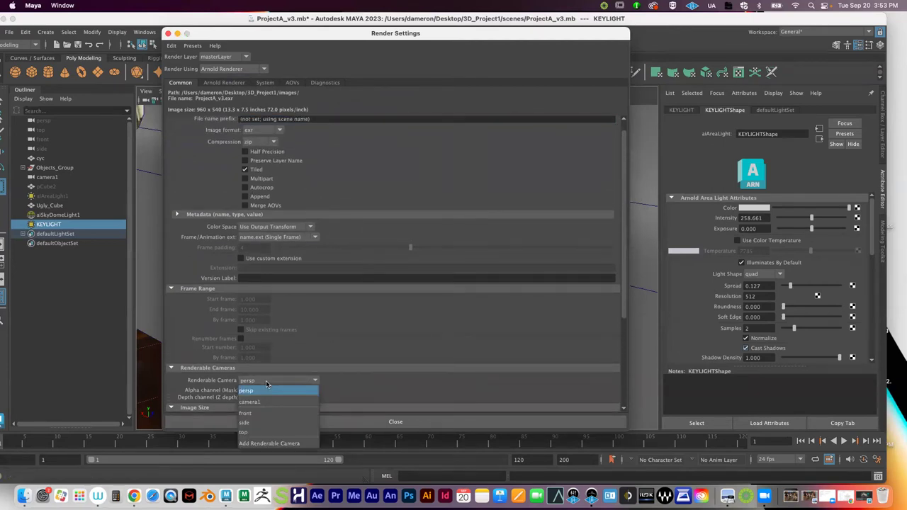
click(273, 402)
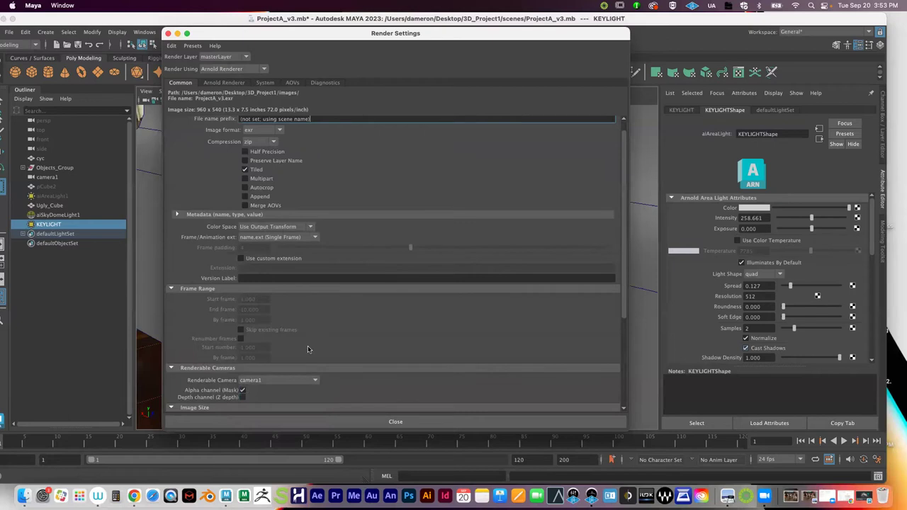
Try a custom render image size of 2000 by 2000 pixels, followed by the 4k_Square preset
scroll(342, 339, up, 1)
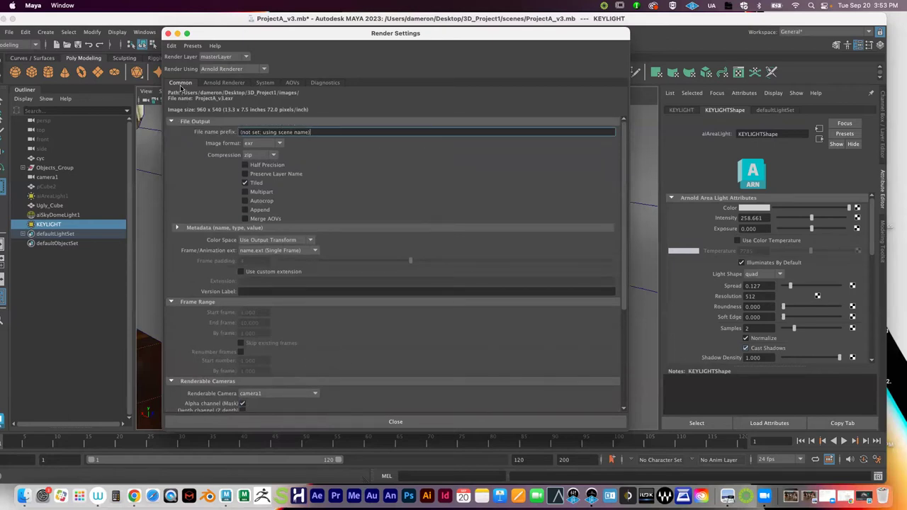
scroll(304, 281, down, 5)
scroll(304, 281, down, 3)
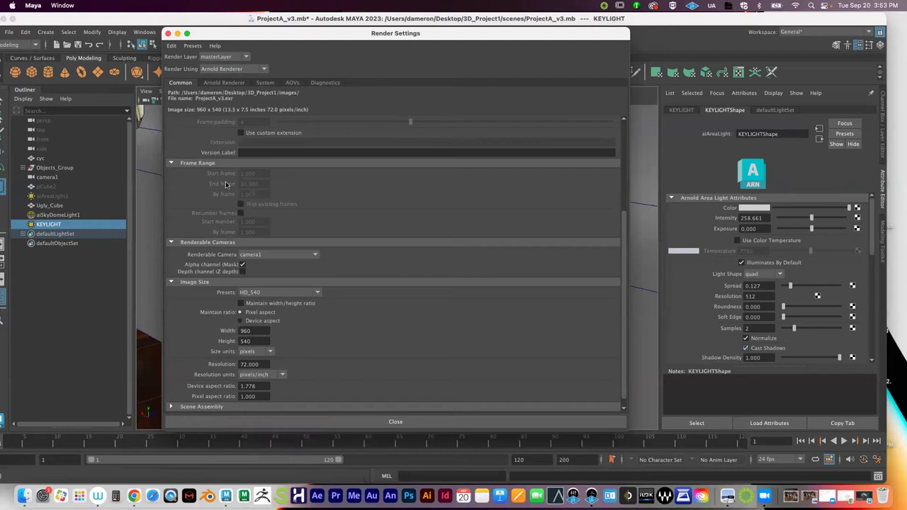
click(260, 293)
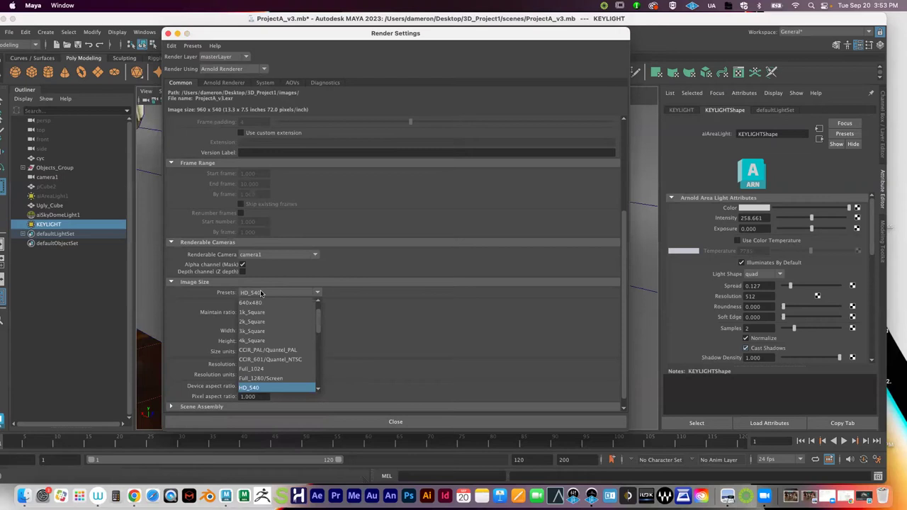
click(369, 291)
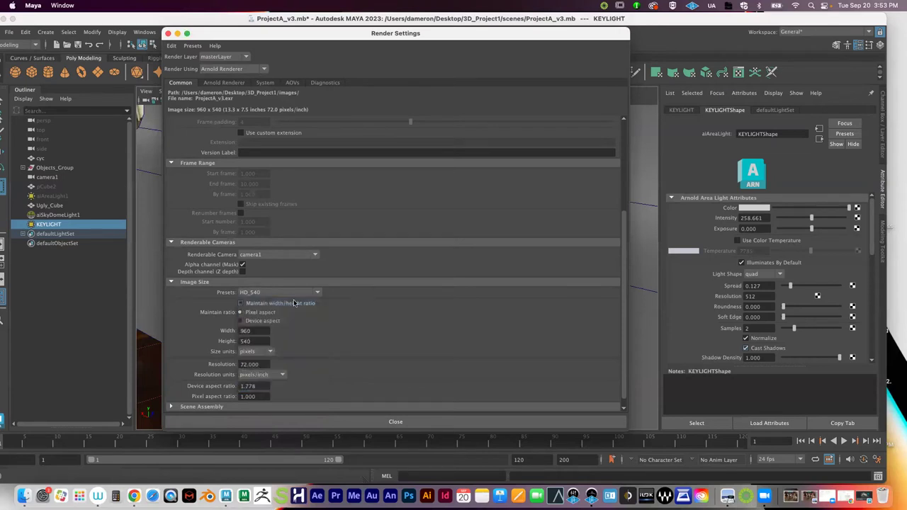
click(252, 341)
drag(253, 341, 225, 342)
double_click(252, 331)
text(2)
key(Tab)
text(2000)
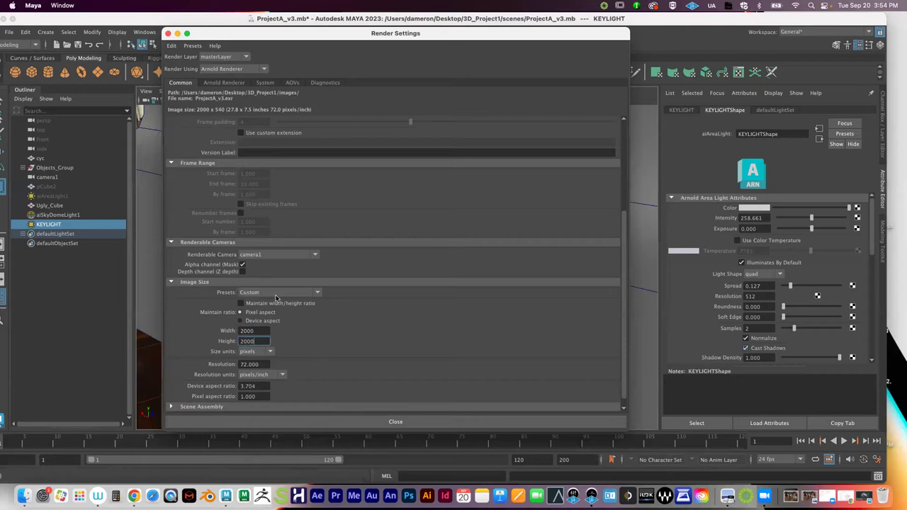
click(254, 331)
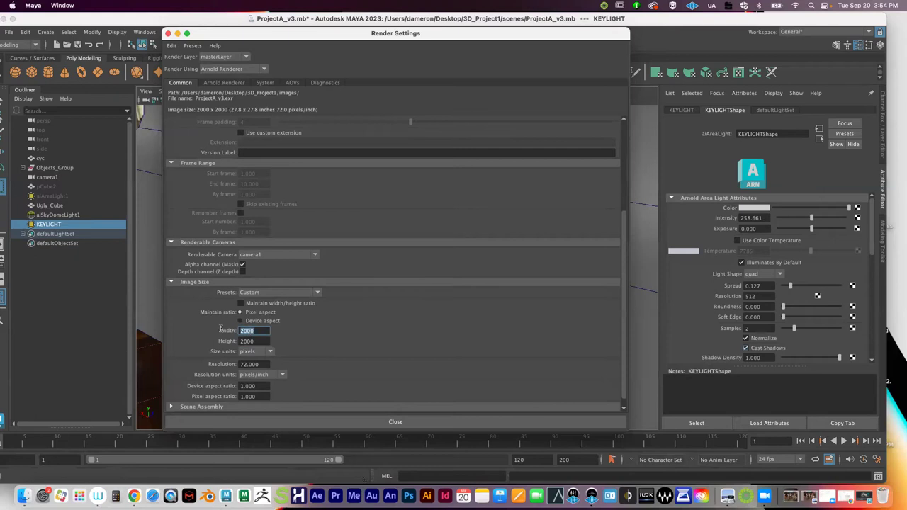
click(255, 343)
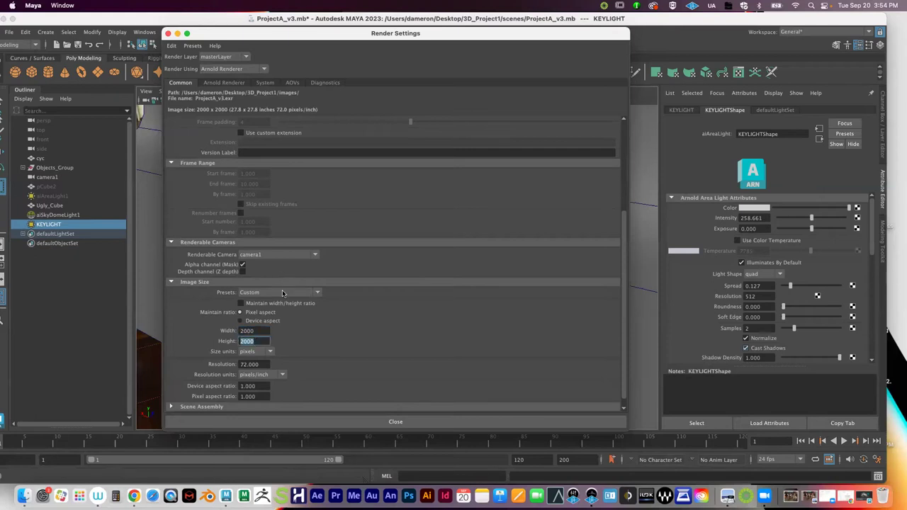
click(283, 293)
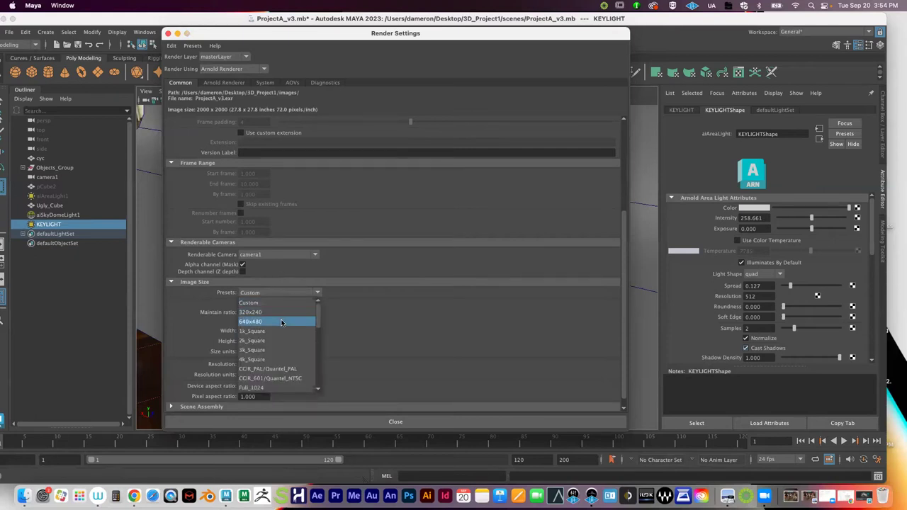
click(280, 362)
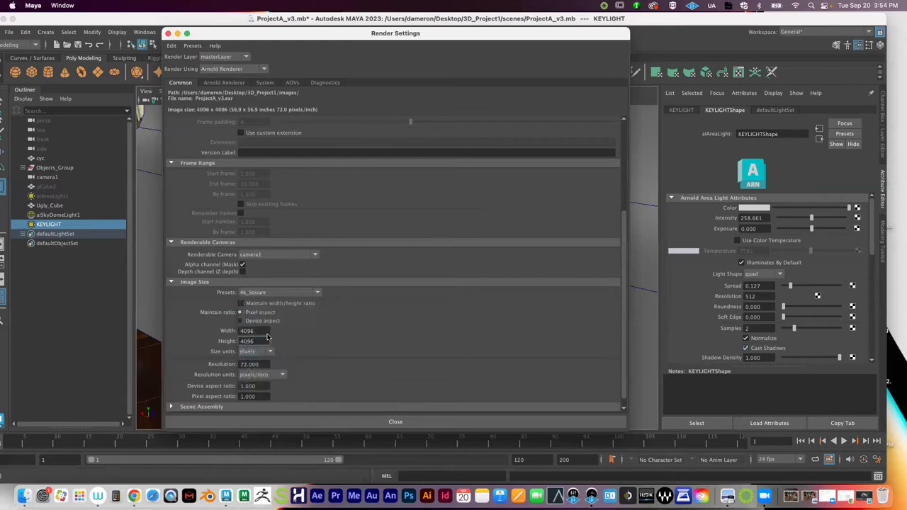
Set the render image size to the HD_1080 preset
click(301, 293)
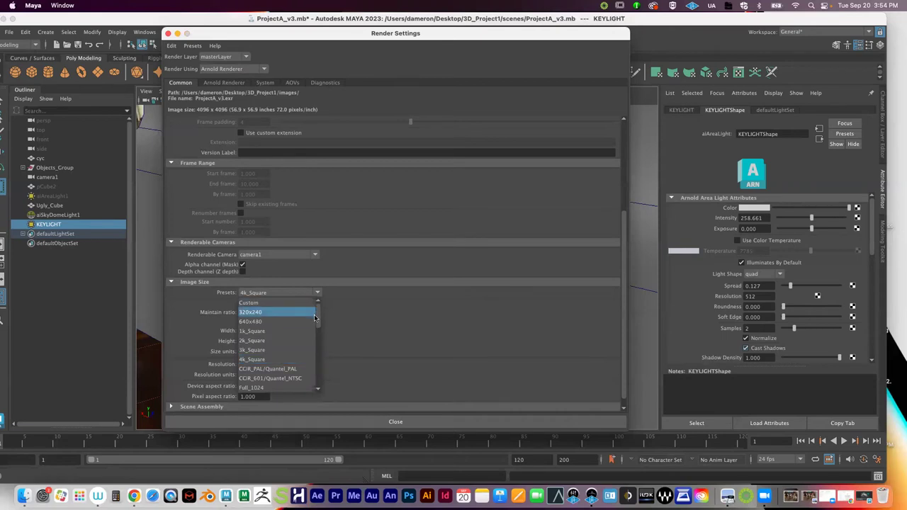
scroll(315, 318, down, 4)
scroll(314, 321, down, 2)
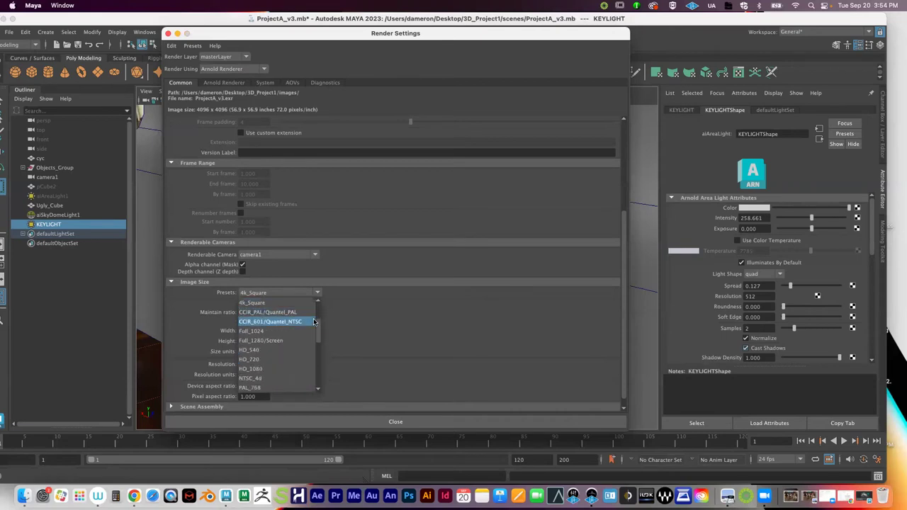
click(292, 368)
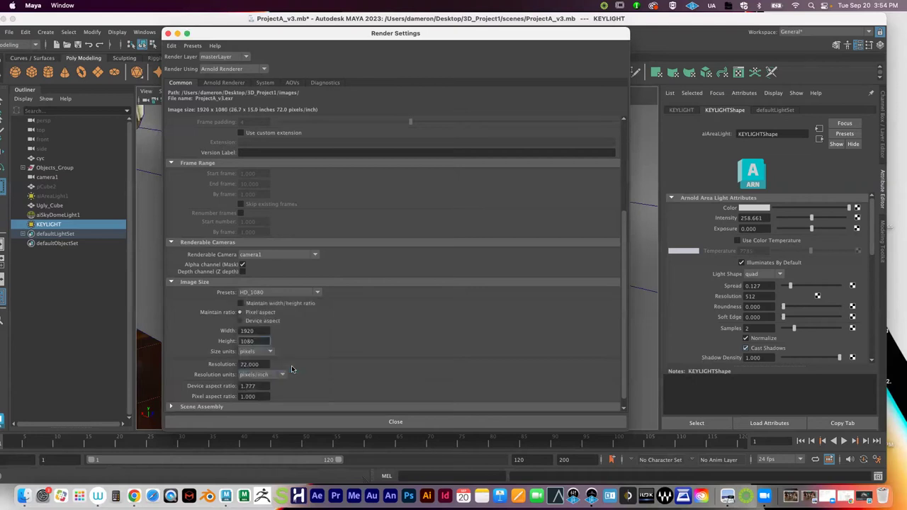
click(265, 293)
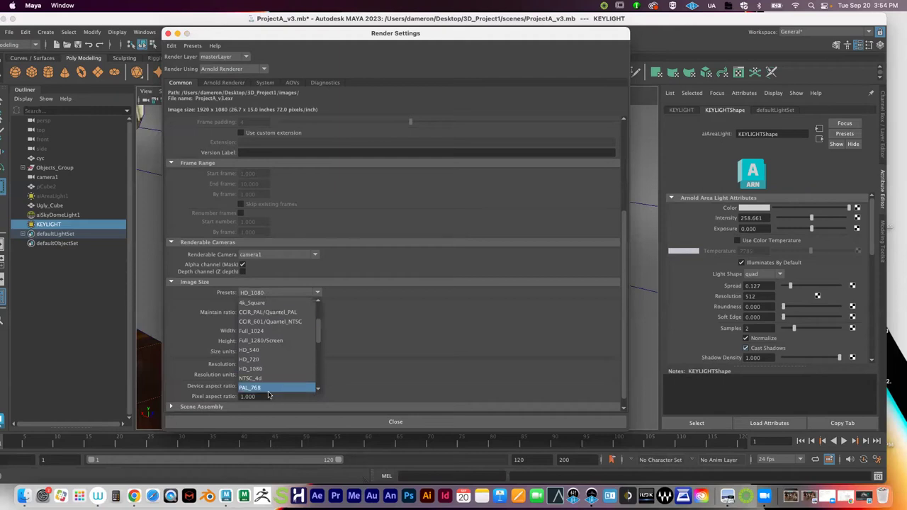
click(380, 343)
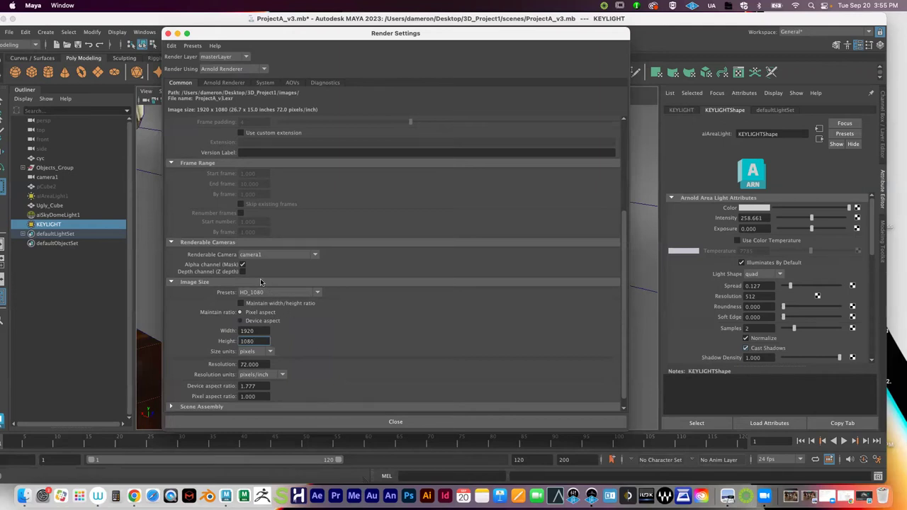
Raise the Arnold Camera (AA) sampling value to 5
drag(296, 37, 284, 38)
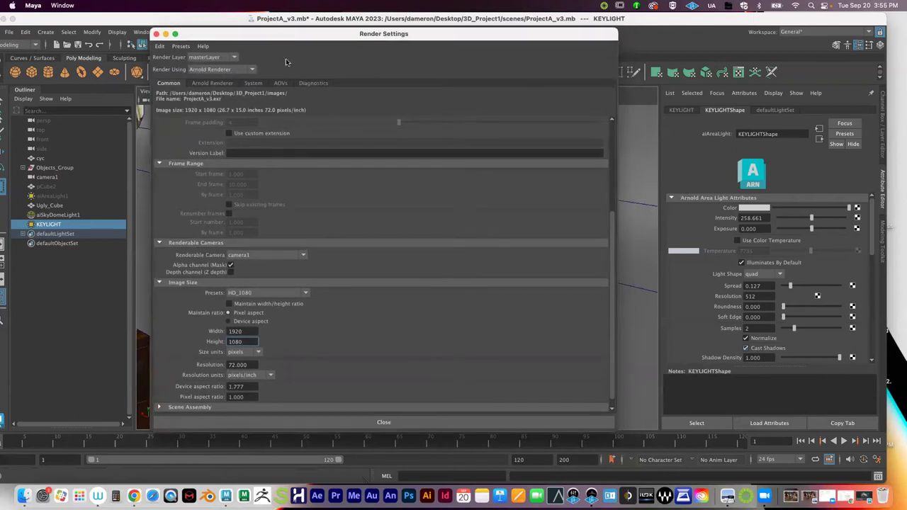
click(216, 84)
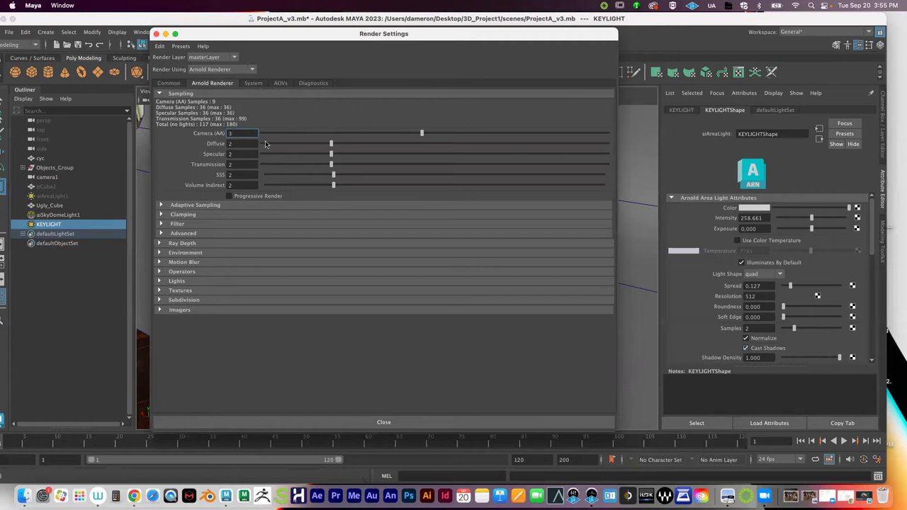
double_click(243, 132)
drag(431, 132, 442, 132)
mouse_move(489, 133)
mouse_down()
mouse_move(433, 135)
mouse_move(472, 132)
mouse_up()
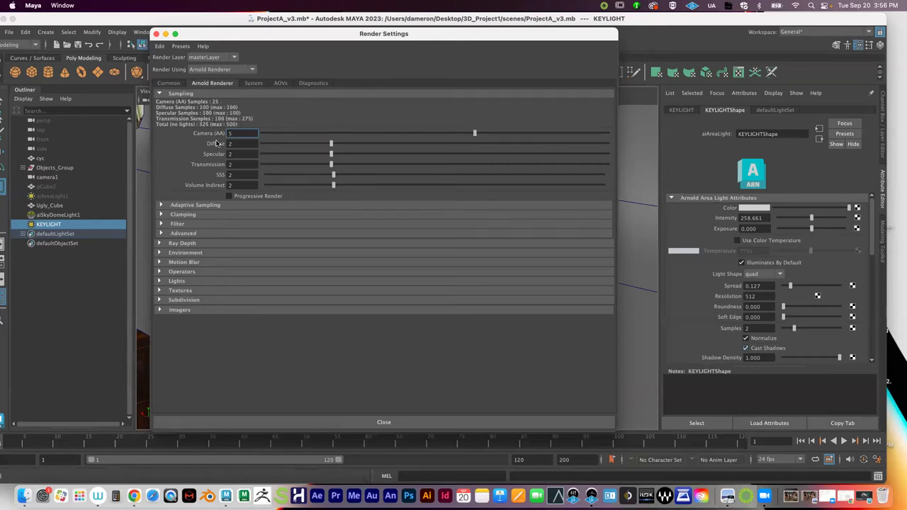
text(5)
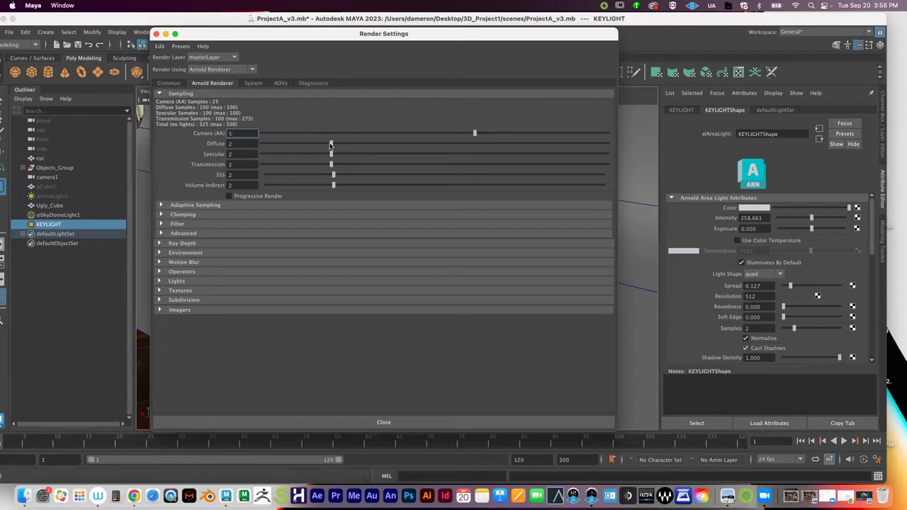
Raise the Arnold Diffuse sampling value to 3
drag(334, 143, 353, 144)
drag(291, 37, 118, 71)
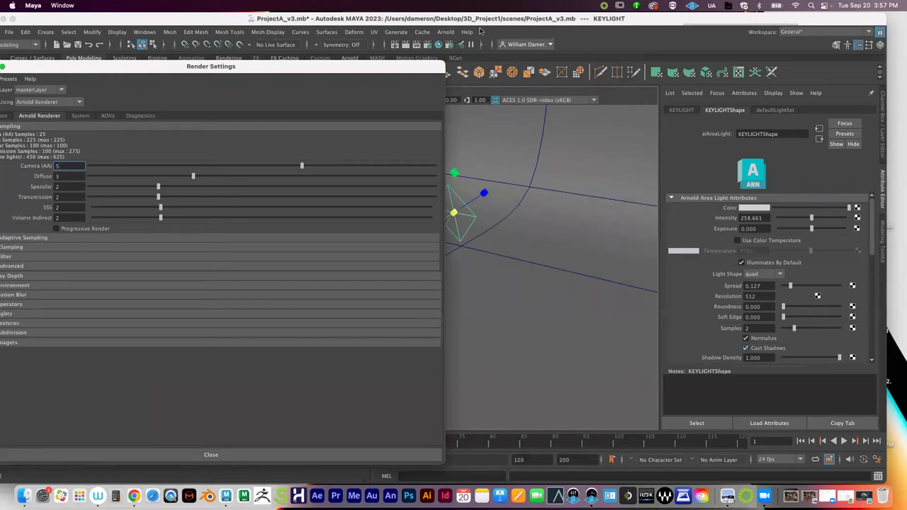
Open the Hypershade, compare the Cyan1 and Gold materials in the material preview, and close it
click(438, 45)
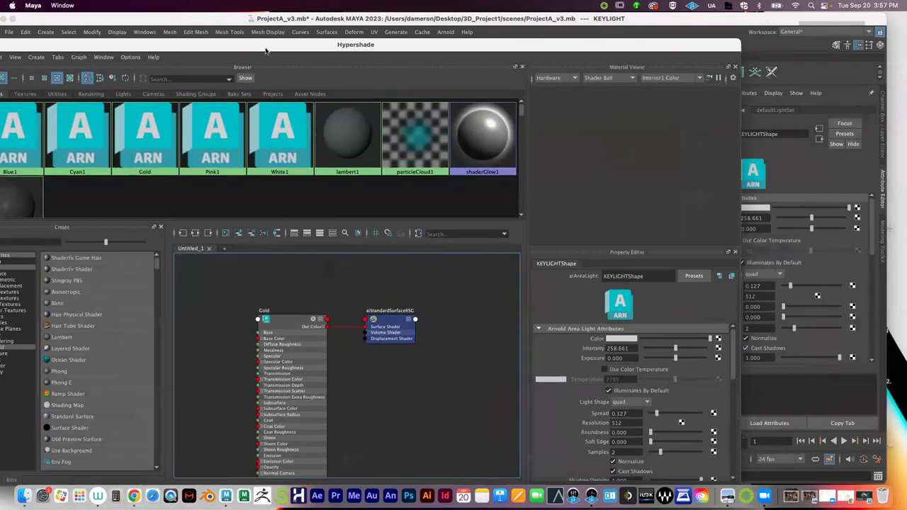
click(140, 138)
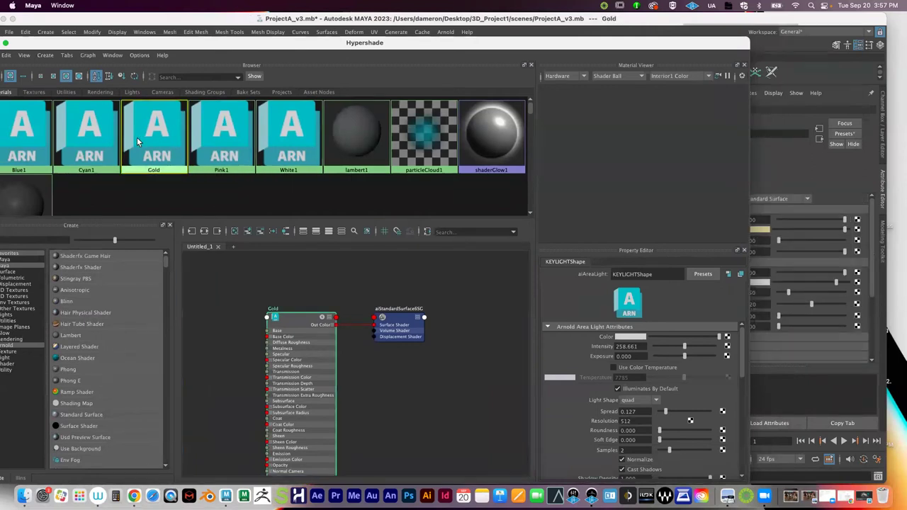
click(103, 139)
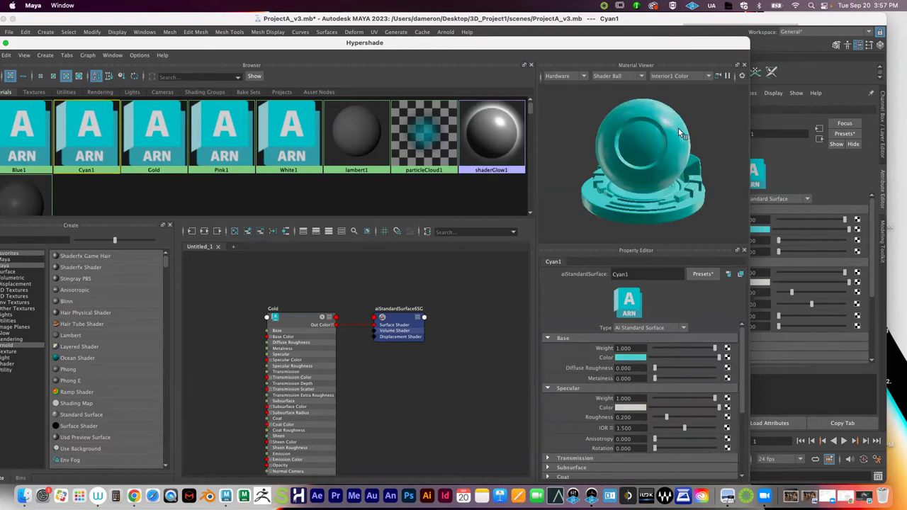
click(158, 157)
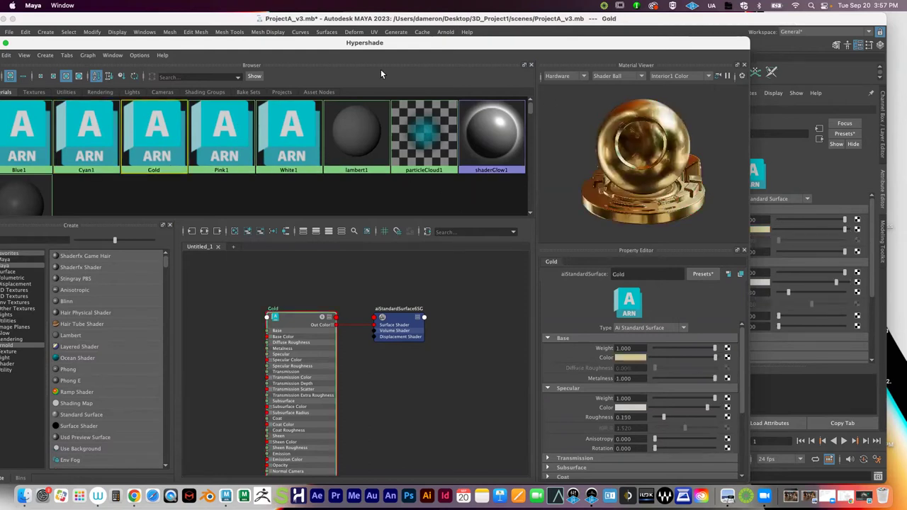
drag(18, 43, 196, 139)
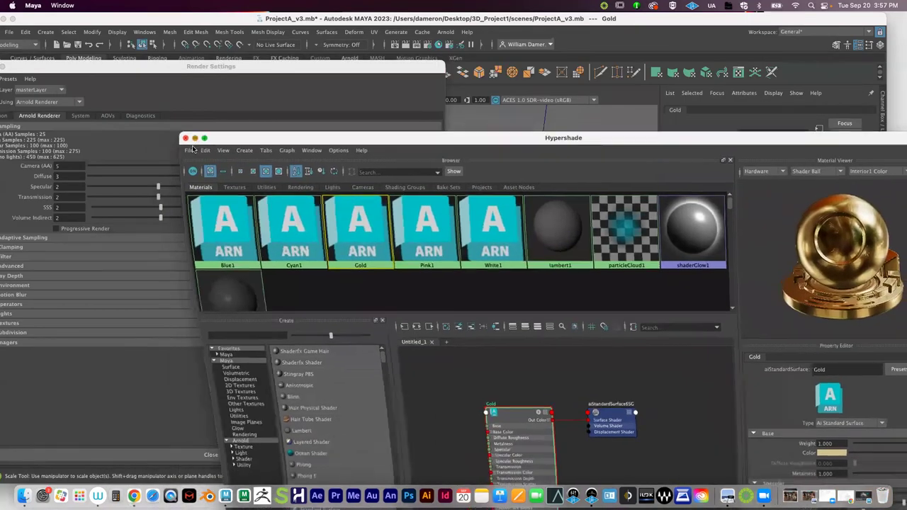
click(187, 138)
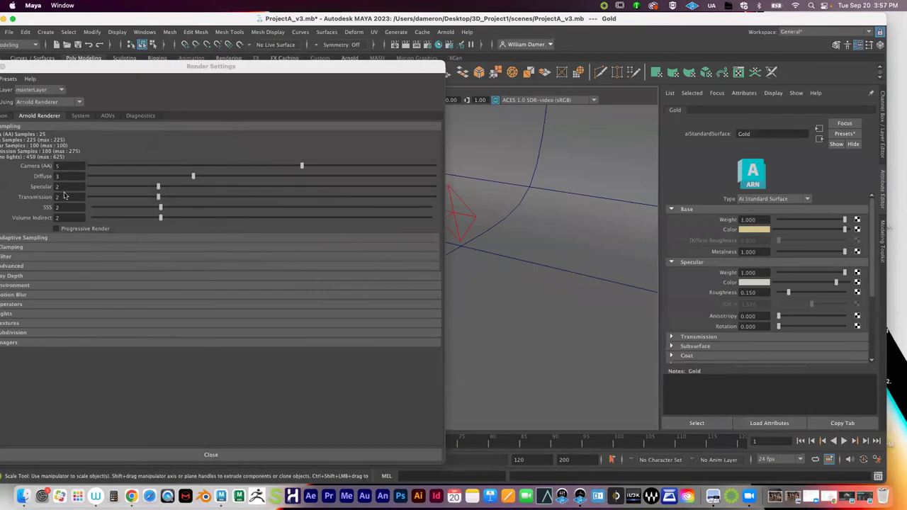
Raise the Arnold Specular sampling value to 3
click(162, 191)
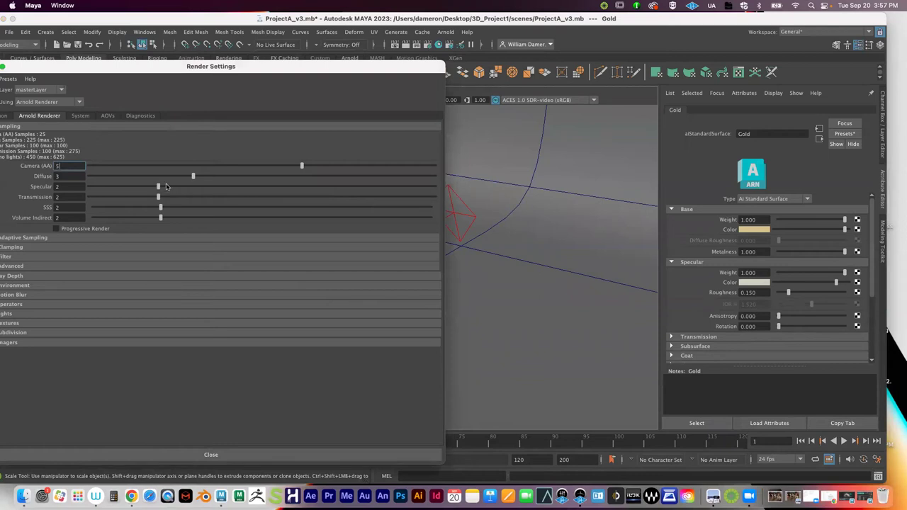
drag(162, 186, 192, 188)
Review the Transmission, SSS and Volume Indirect sampling values and close the render settings
double_click(59, 197)
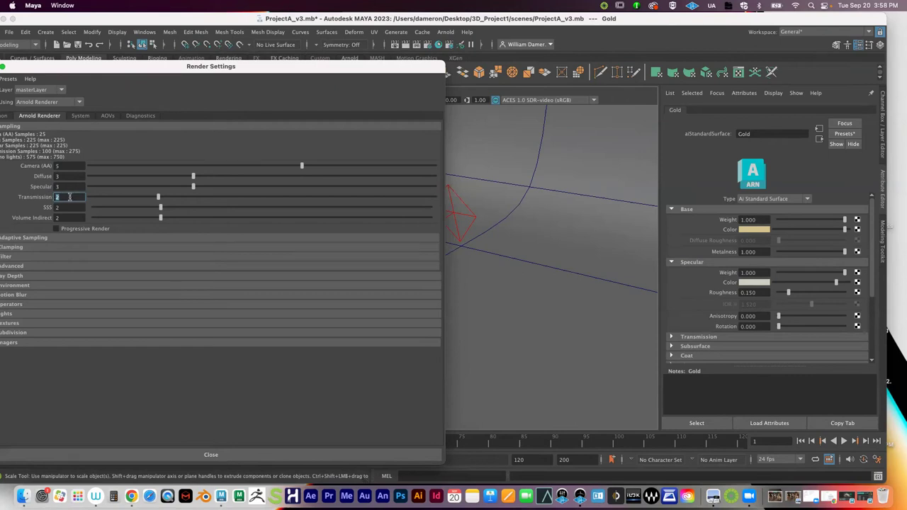
key(Tab)
click(61, 216)
drag(112, 65, 840, 119)
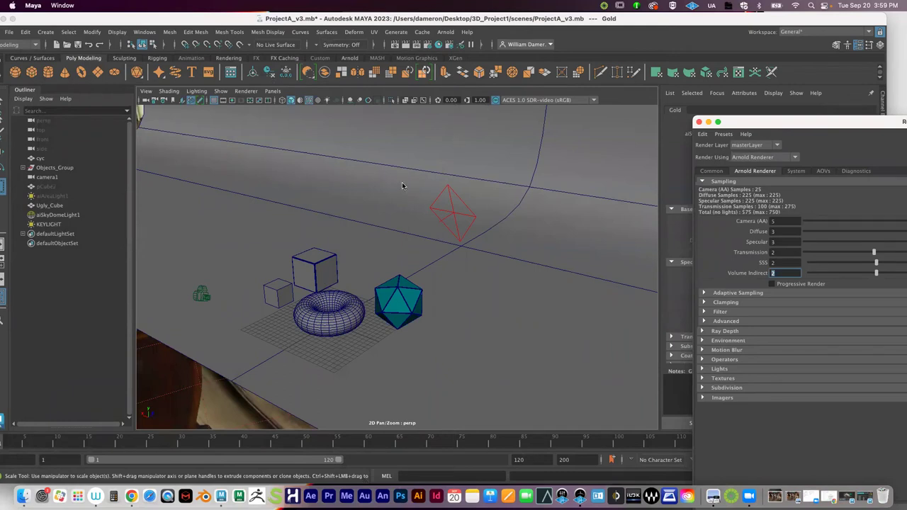
drag(776, 124, 297, 93)
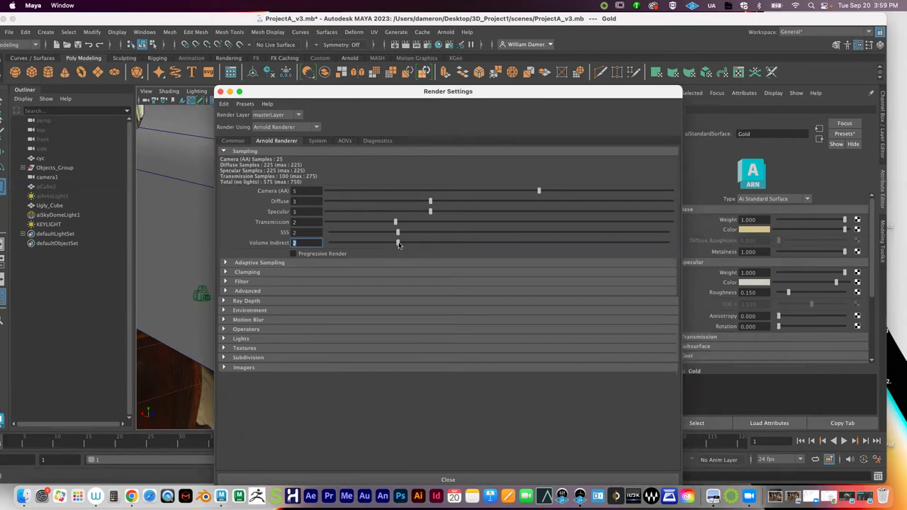
click(414, 244)
drag(418, 244, 408, 244)
click(300, 222)
drag(328, 95, 287, 66)
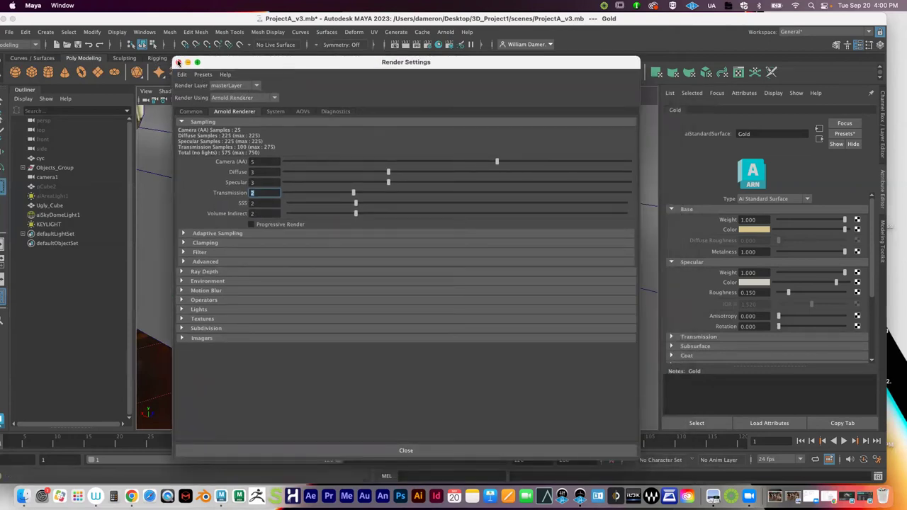
click(443, 452)
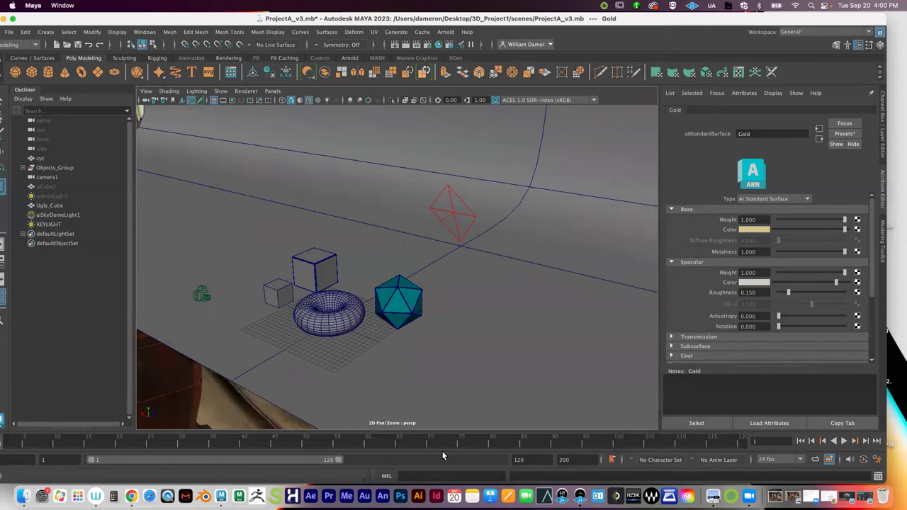
Inspect the Samples attribute of KEYLIGHT, and select the sky dome light to view its attributes
alt+drag(430, 254, 282, 219)
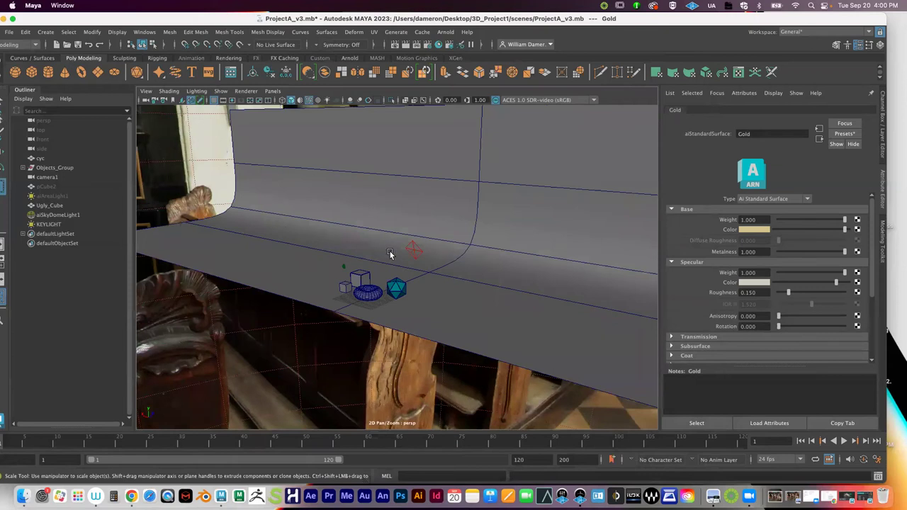
click(413, 251)
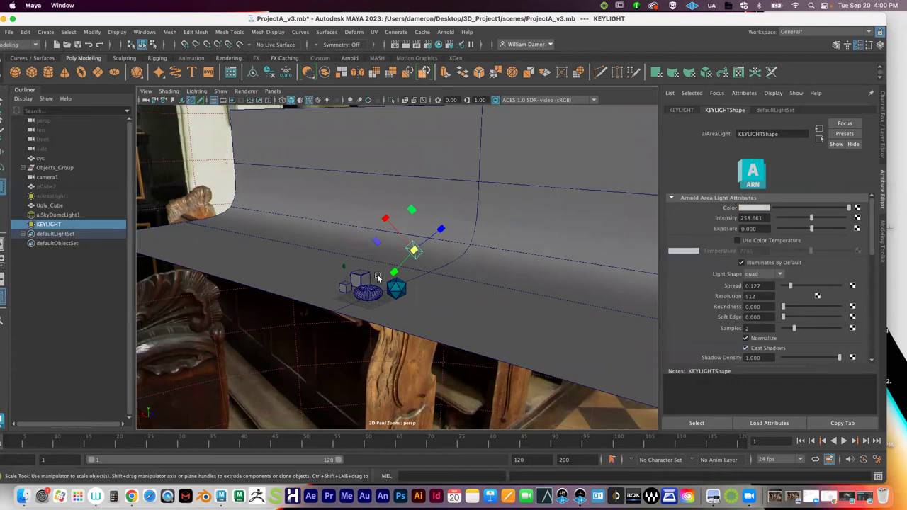
double_click(748, 328)
click(269, 331)
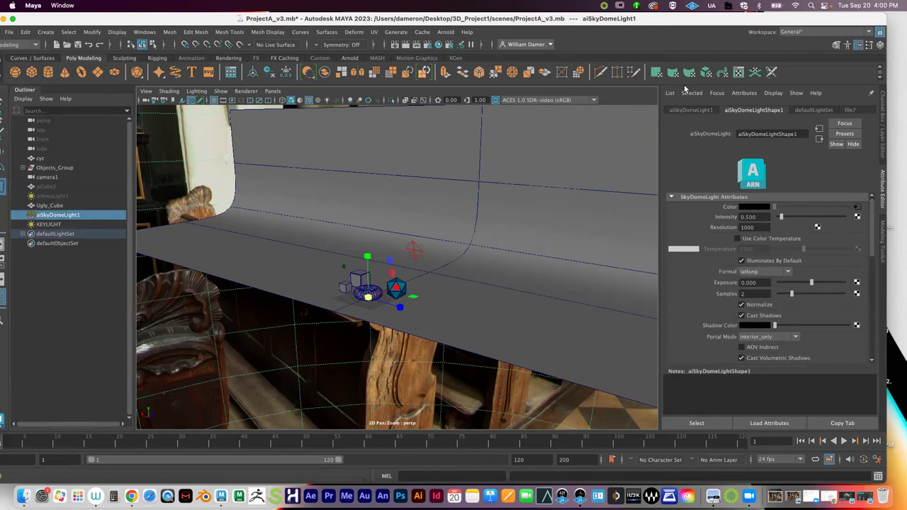
Reopen the render settings and review the common image size presets, width and height
drag(713, 19, 703, 66)
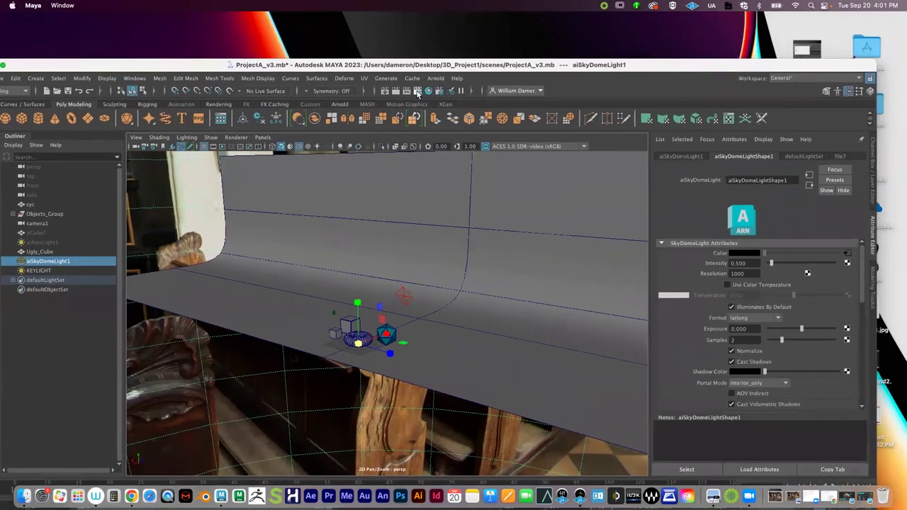
click(419, 92)
drag(438, 65, 428, 62)
click(180, 107)
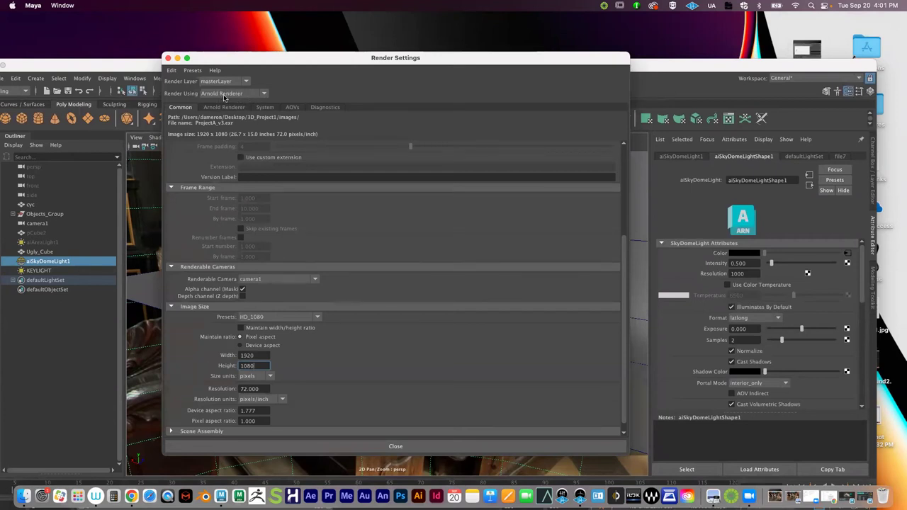
drag(262, 62, 263, 61)
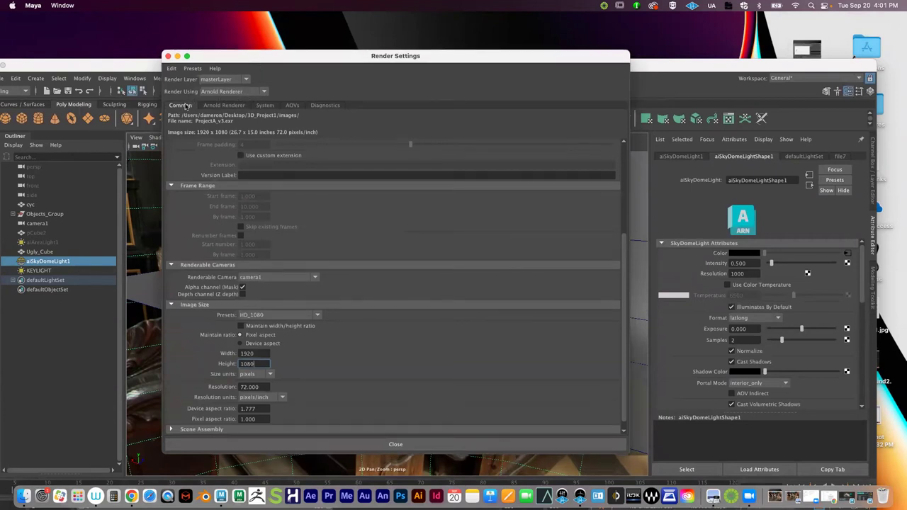
scroll(345, 338, down, 1)
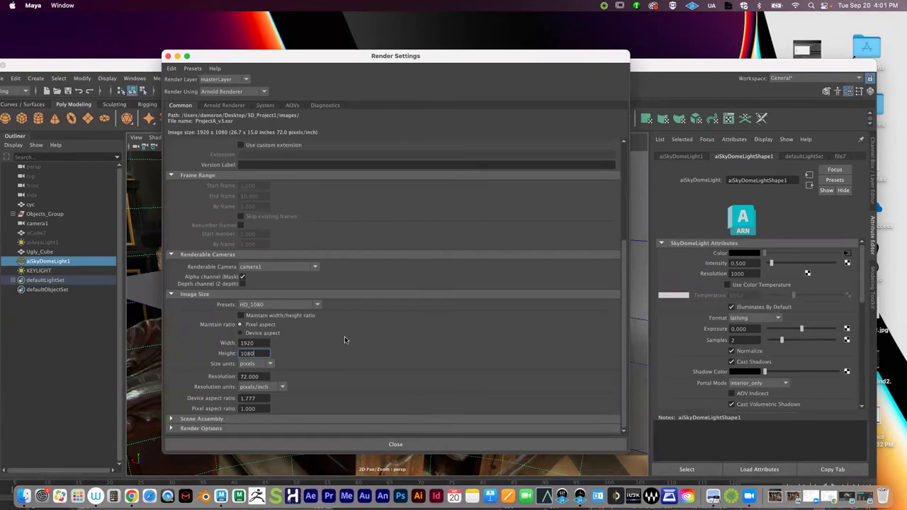
click(295, 307)
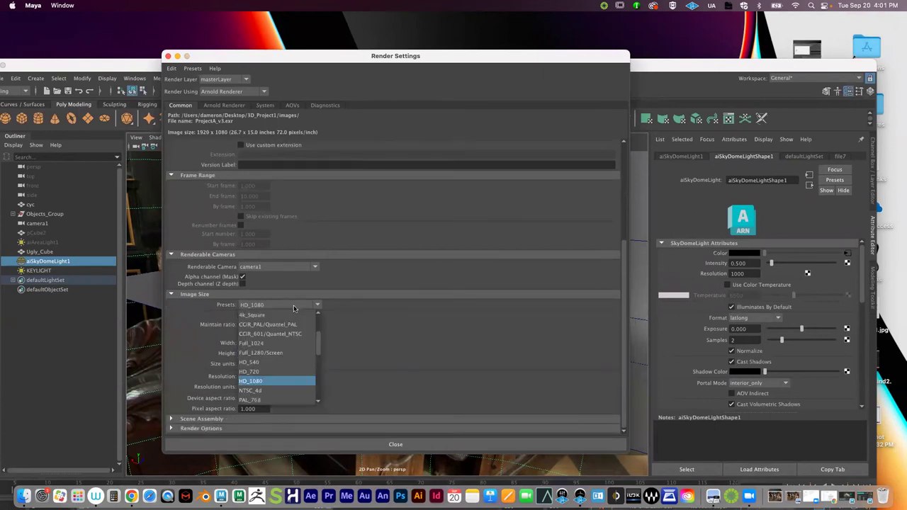
click(377, 320)
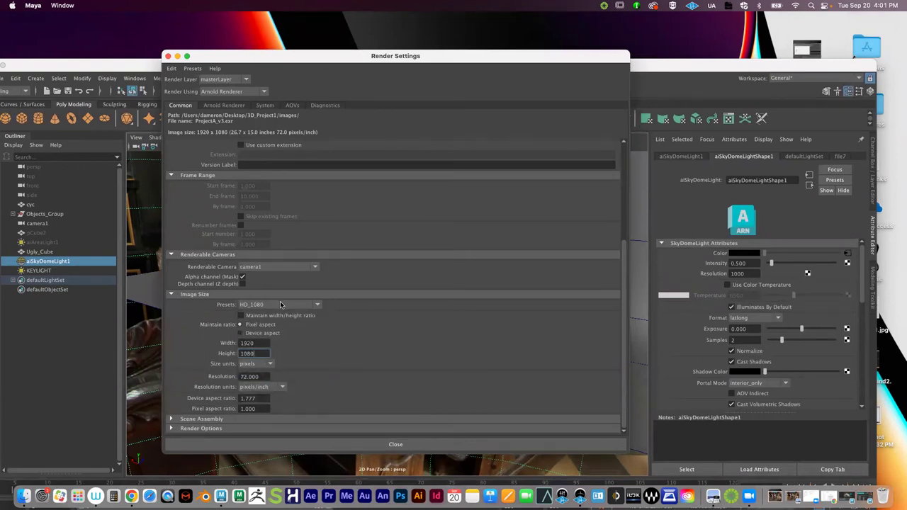
click(282, 307)
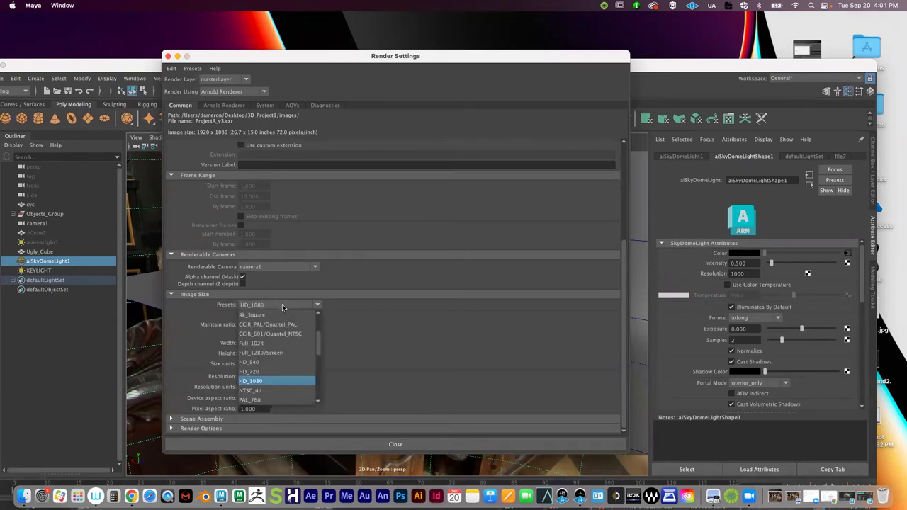
click(377, 319)
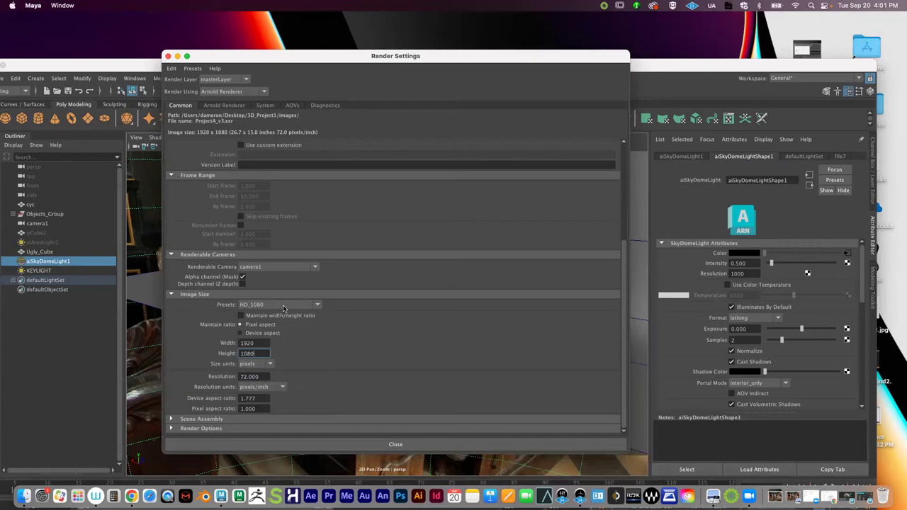
double_click(258, 344)
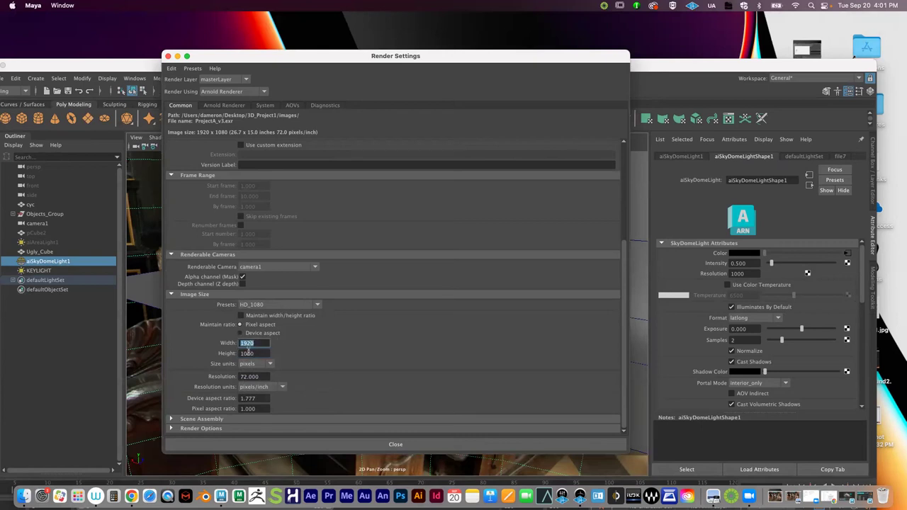
double_click(258, 354)
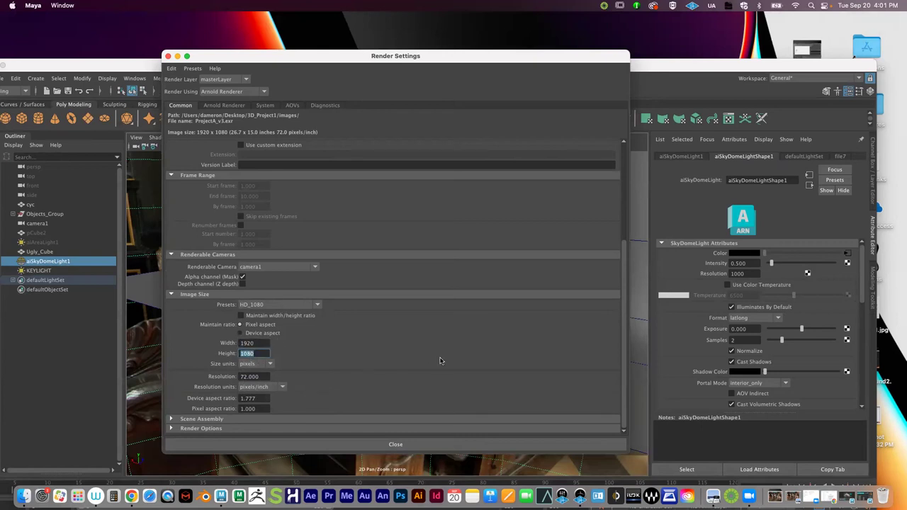
Check the Arnold sampling values, including Camera (AA), and close the render settings
click(221, 106)
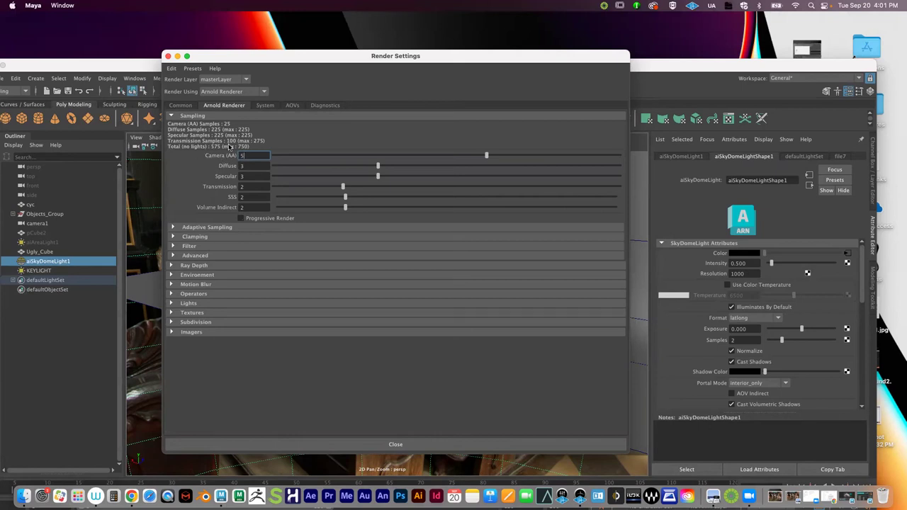
double_click(254, 156)
click(394, 441)
Restore the minimized Hypershade and Arnold RenderView windows and close both of them
drag(110, 66, 123, 47)
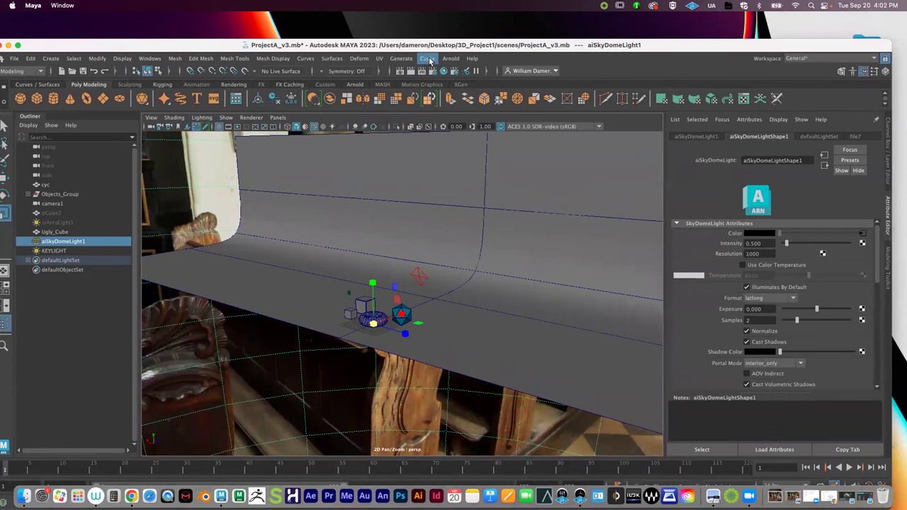
click(457, 62)
click(465, 77)
click(847, 497)
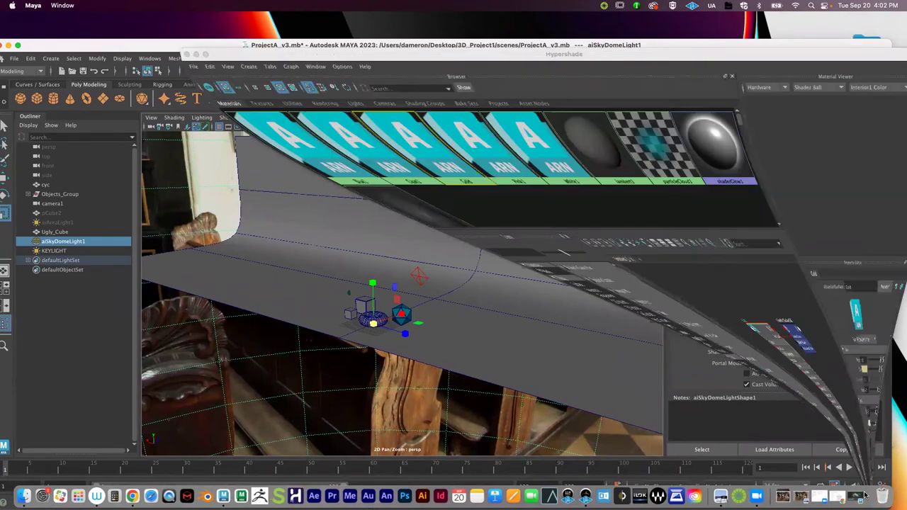
click(185, 145)
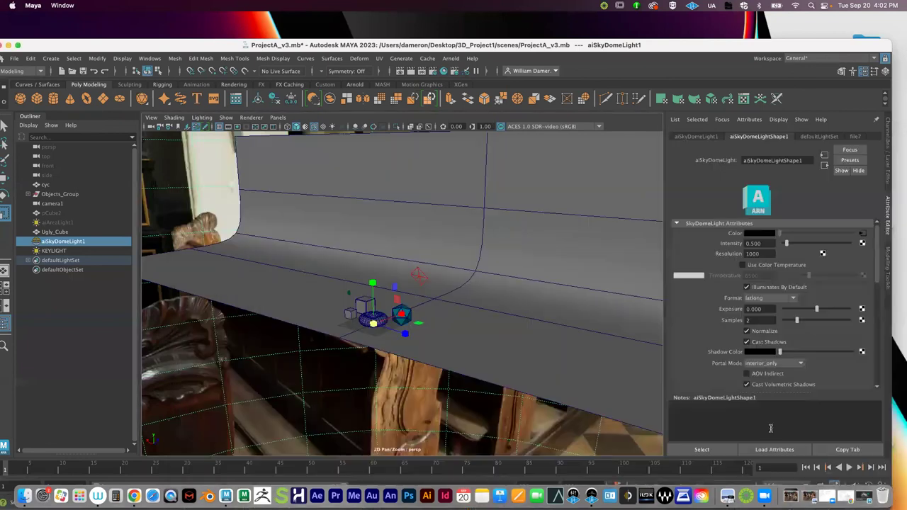
click(857, 495)
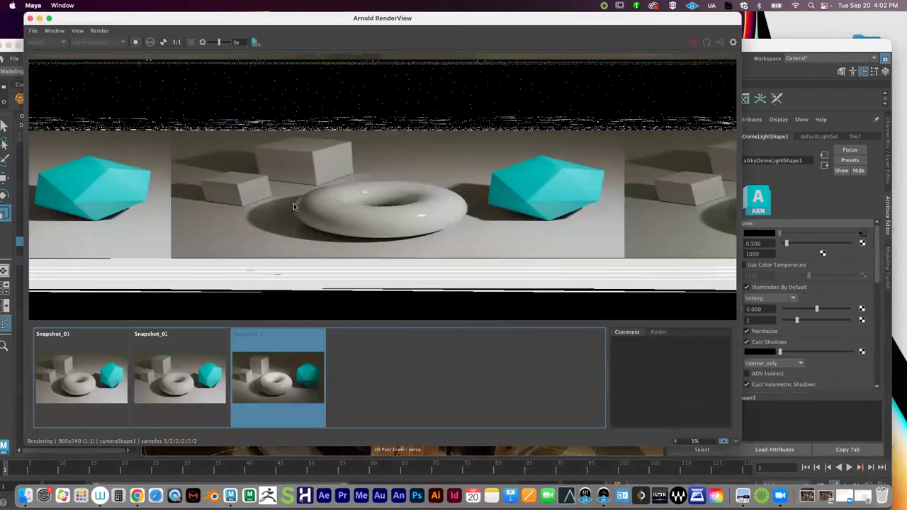
drag(135, 19, 161, 68)
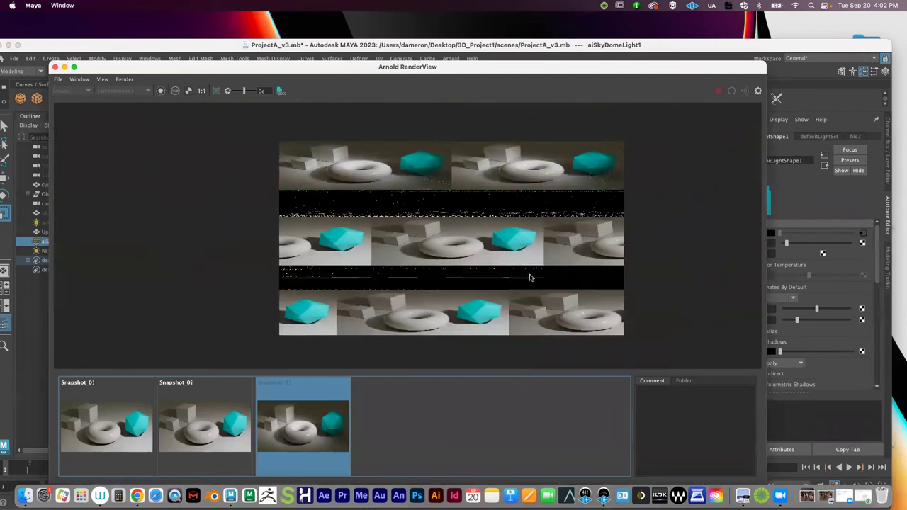
click(55, 67)
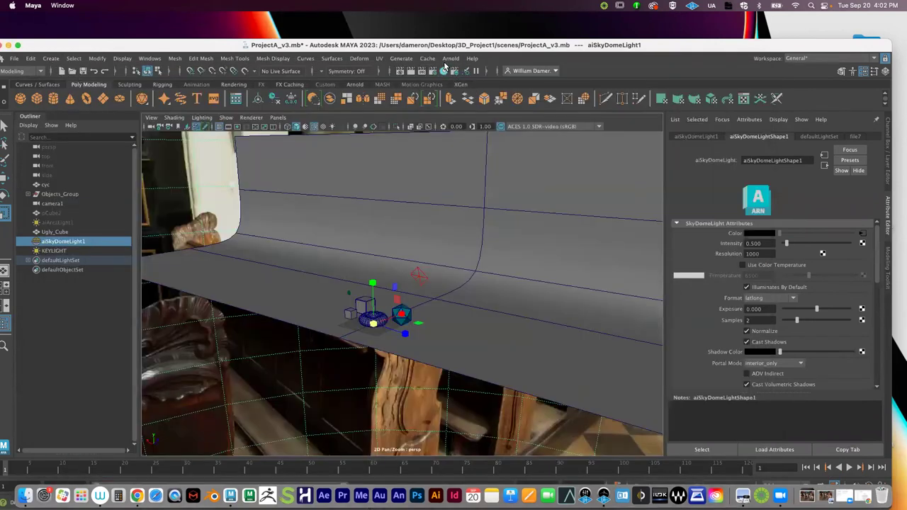
Reopen the Arnold RenderView and render the scene through cameraShape1
click(451, 59)
click(459, 77)
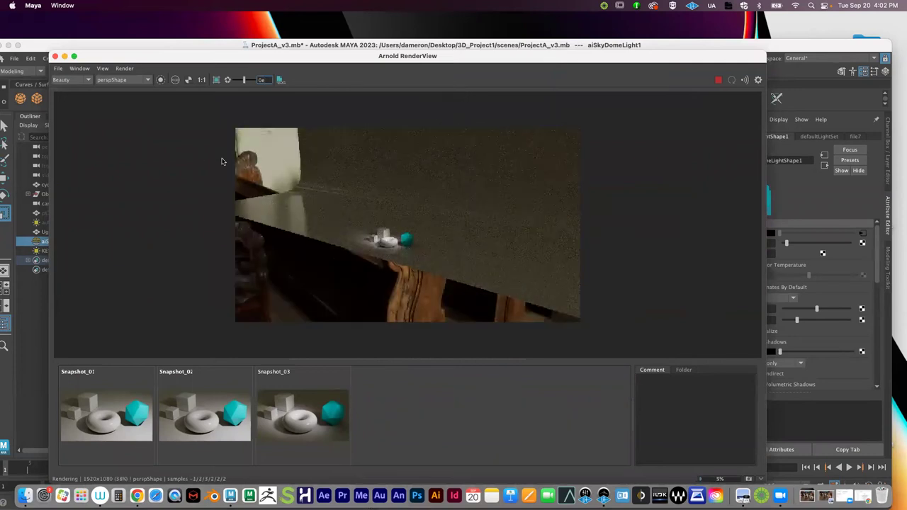
click(123, 80)
click(119, 95)
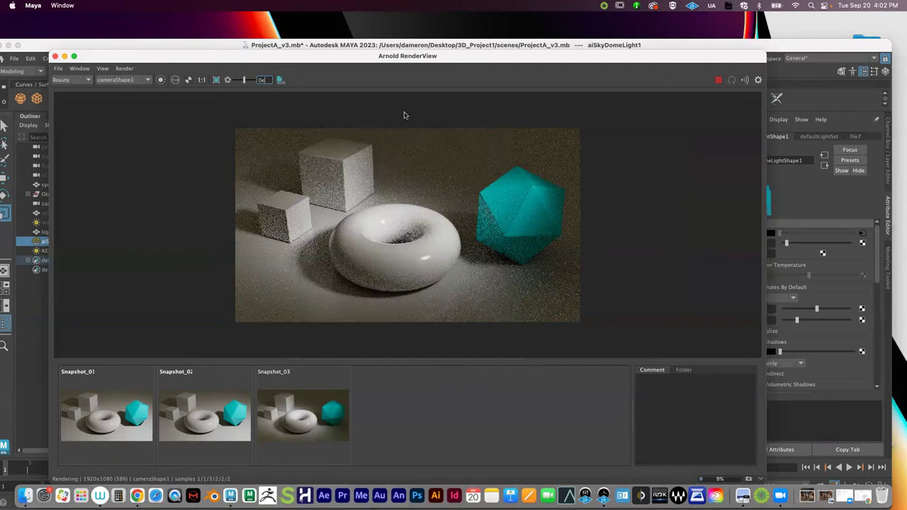
drag(221, 56, 204, 21)
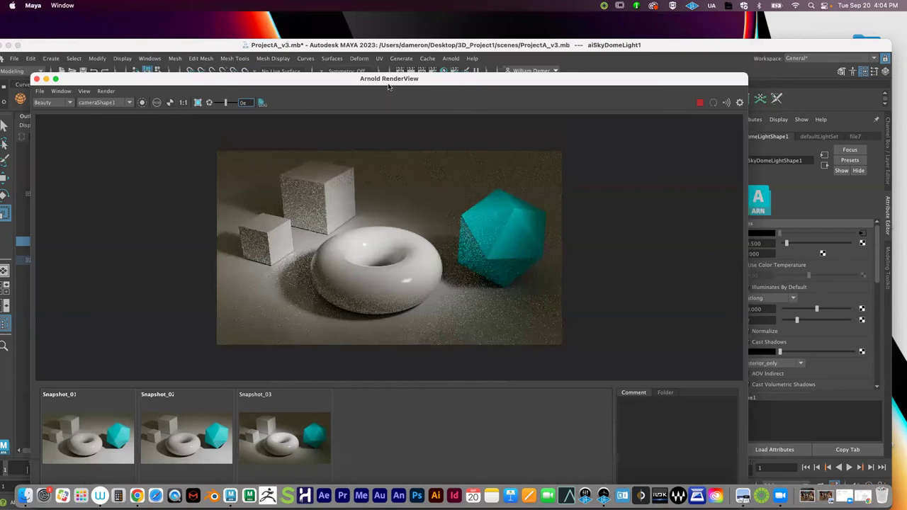
click(40, 92)
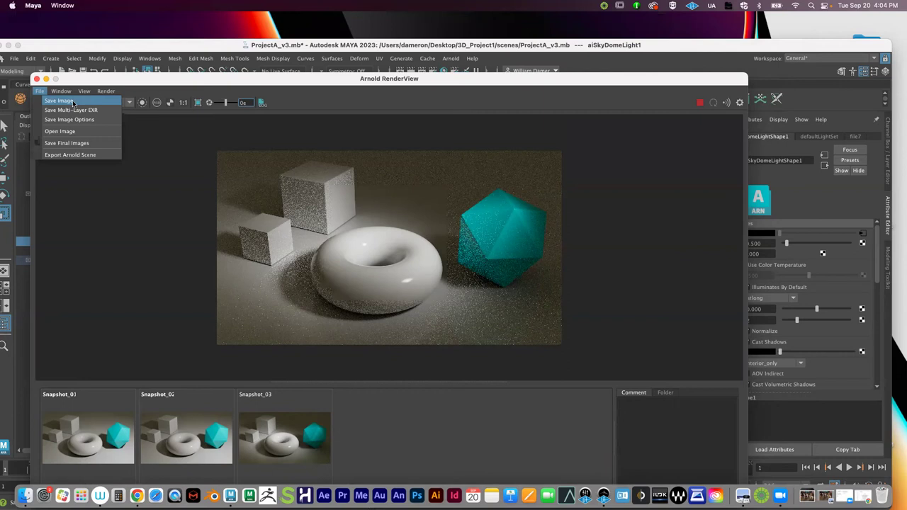
click(72, 104)
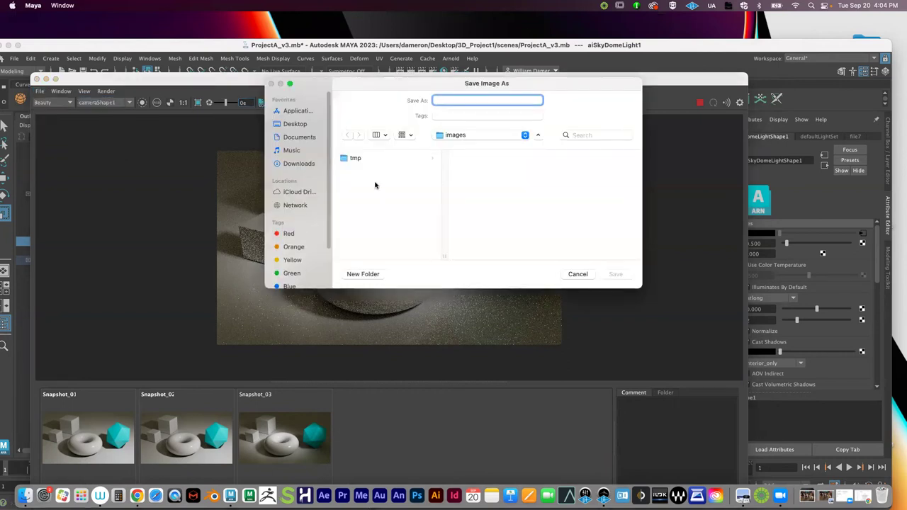
click(477, 135)
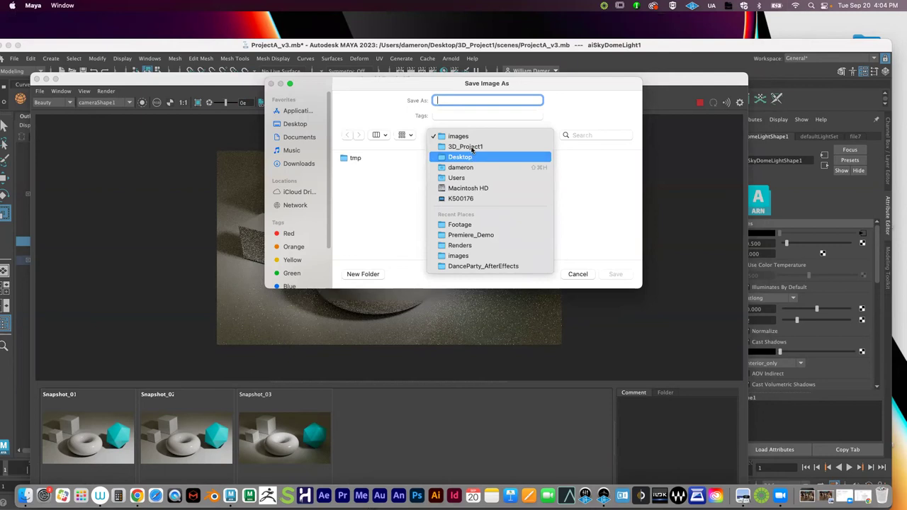
click(472, 147)
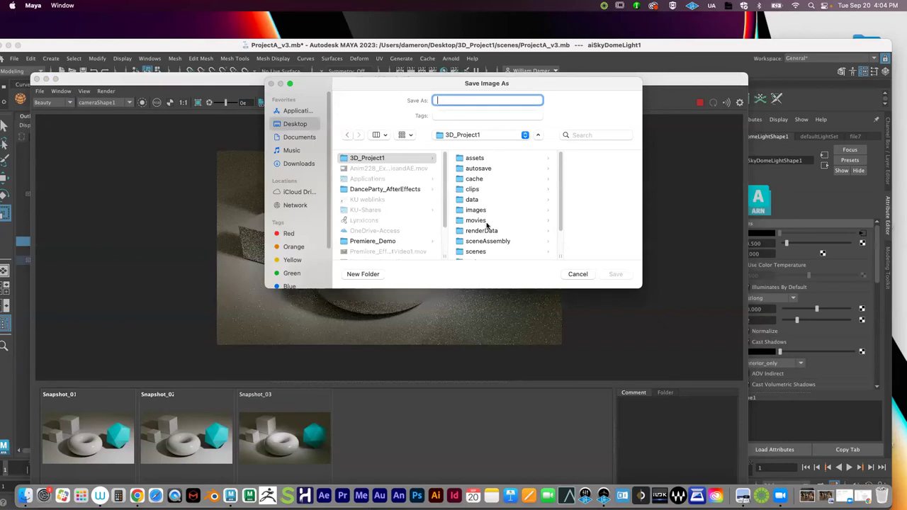
scroll(488, 216, down, 2)
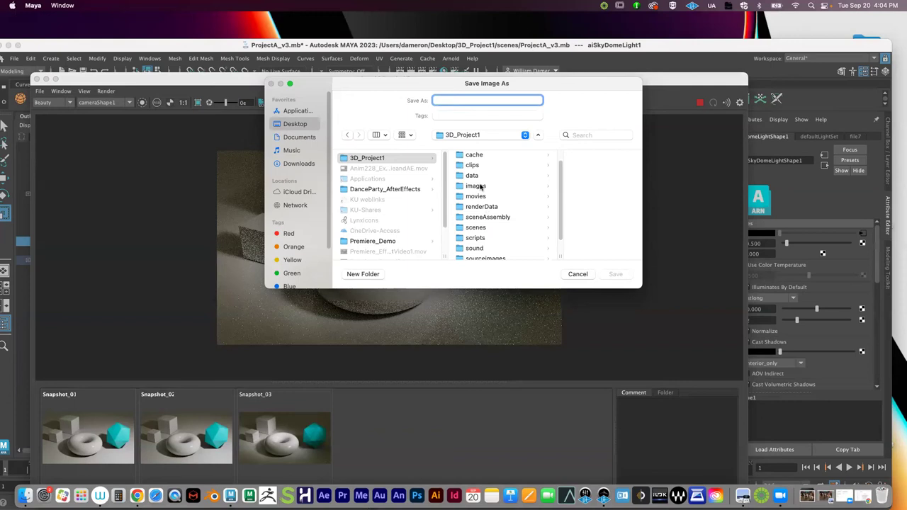
click(480, 187)
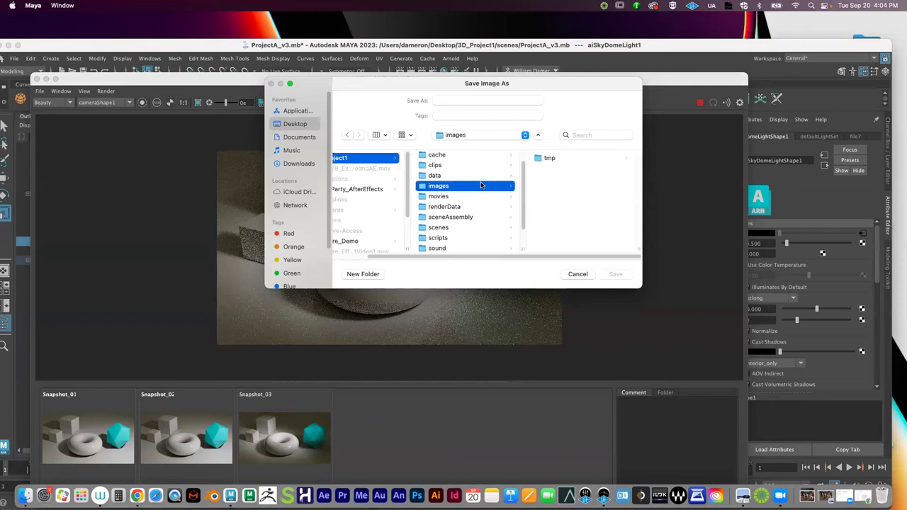
click(452, 99)
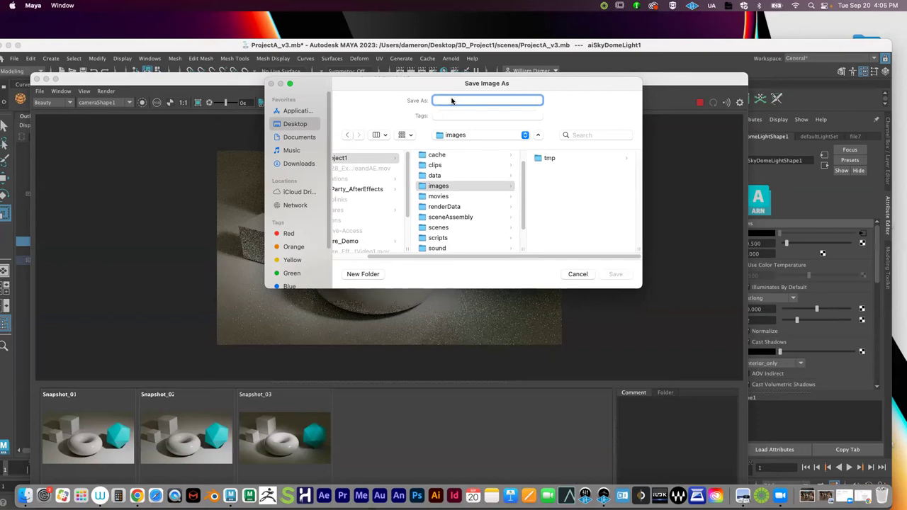
text(Test1)
text(.jpg)
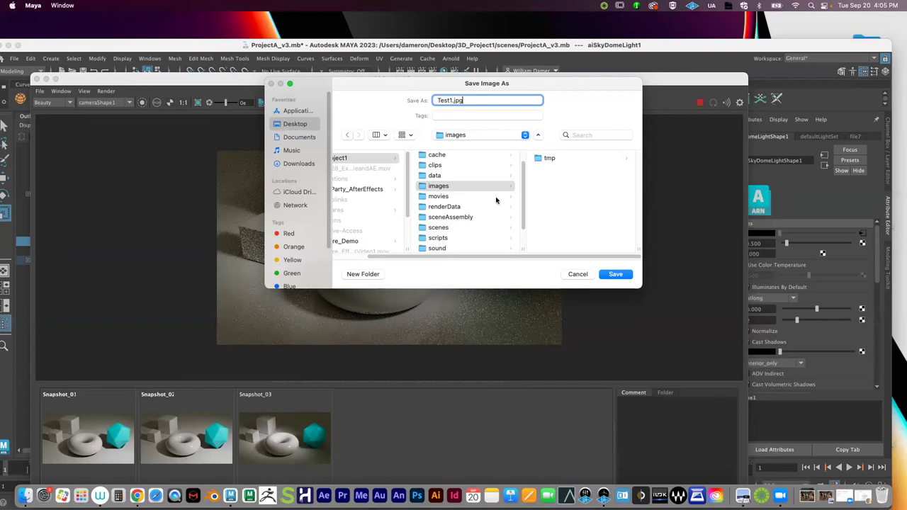
click(591, 274)
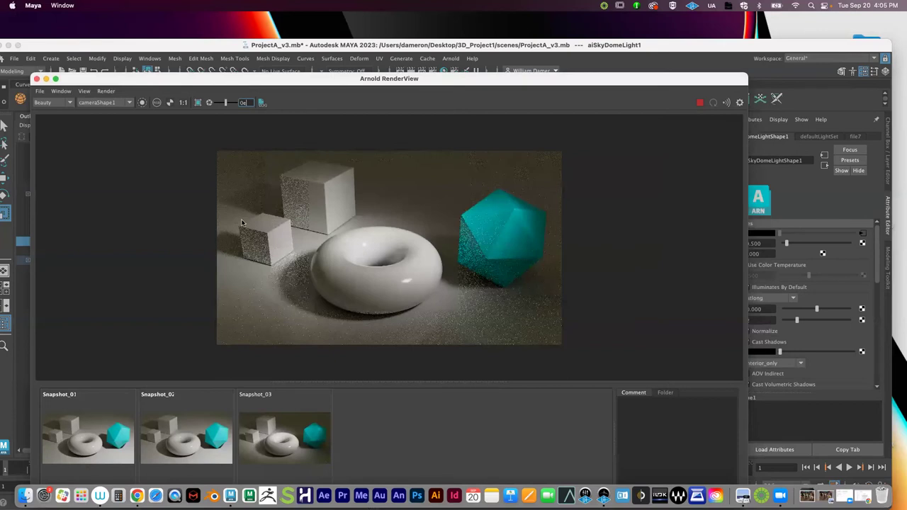
Save the rendered image as Test1.jpg in the project's images folder
click(39, 92)
key(Right)
key(Right)
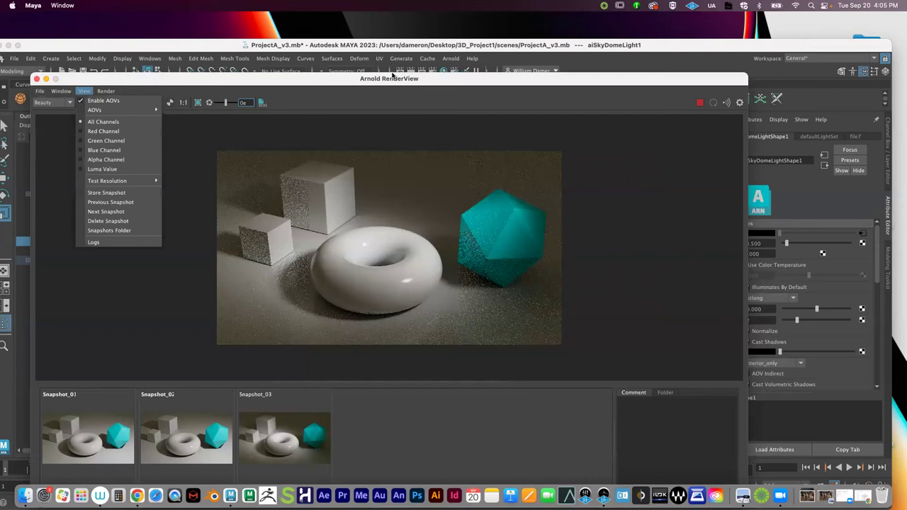
drag(392, 75, 400, 66)
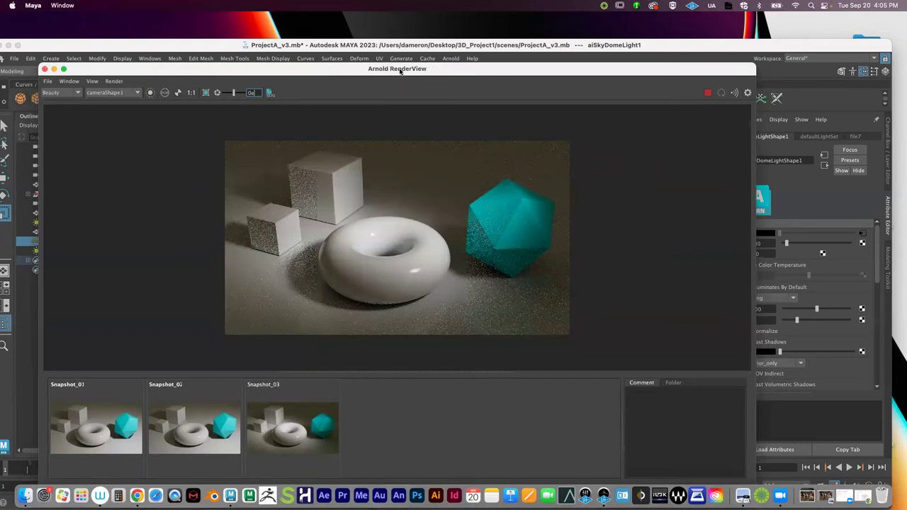
click(50, 83)
click(57, 92)
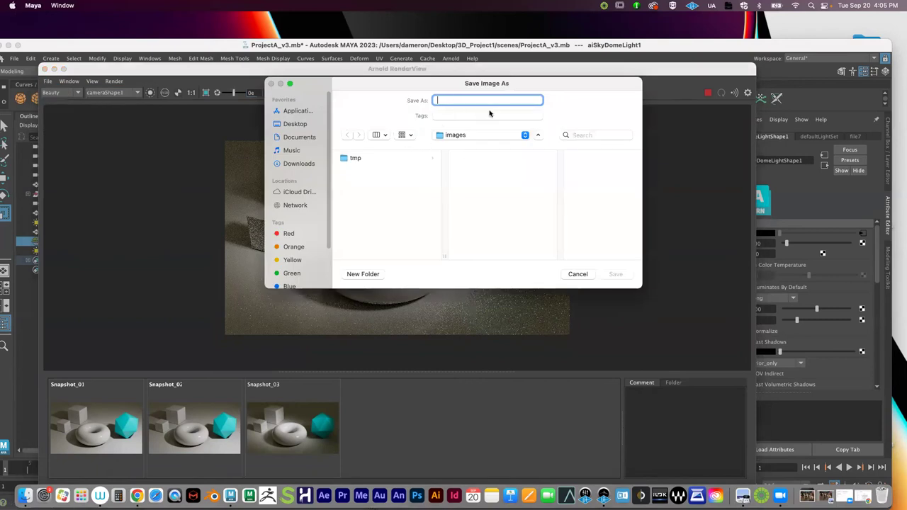
text(Test1)
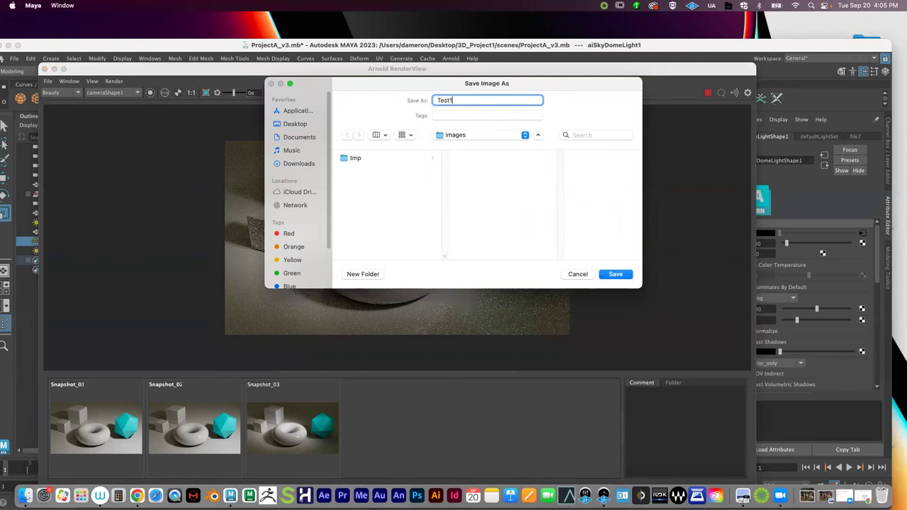
text(.jpg)
click(624, 274)
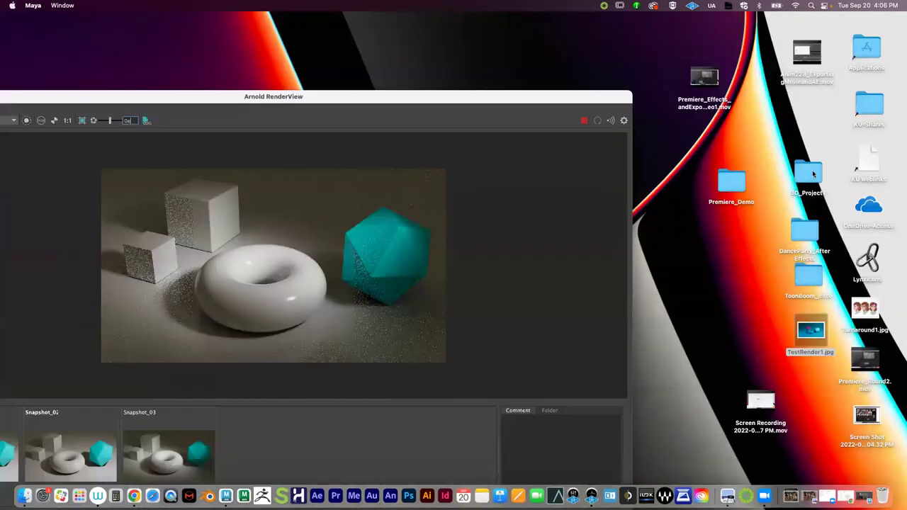
Open the images folder inside 3D_Project1 on the desktop and preview Test1.jpg
double_click(812, 170)
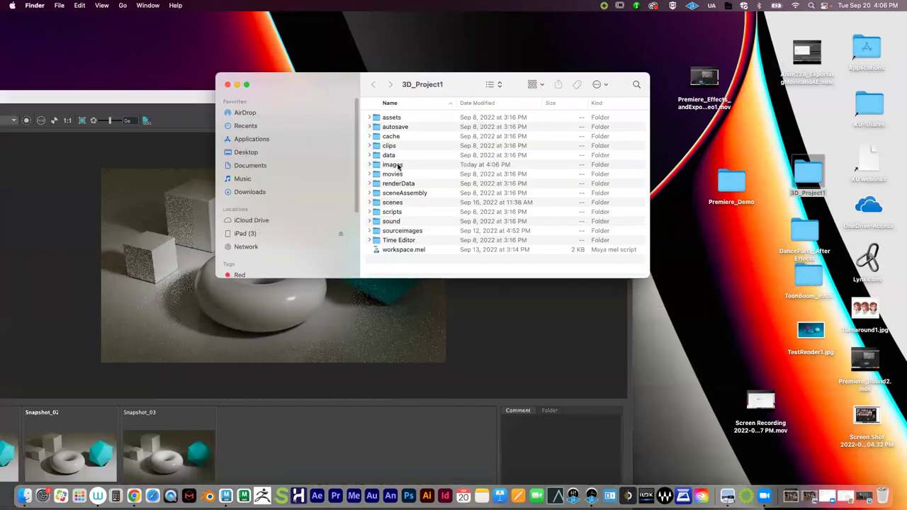
double_click(395, 165)
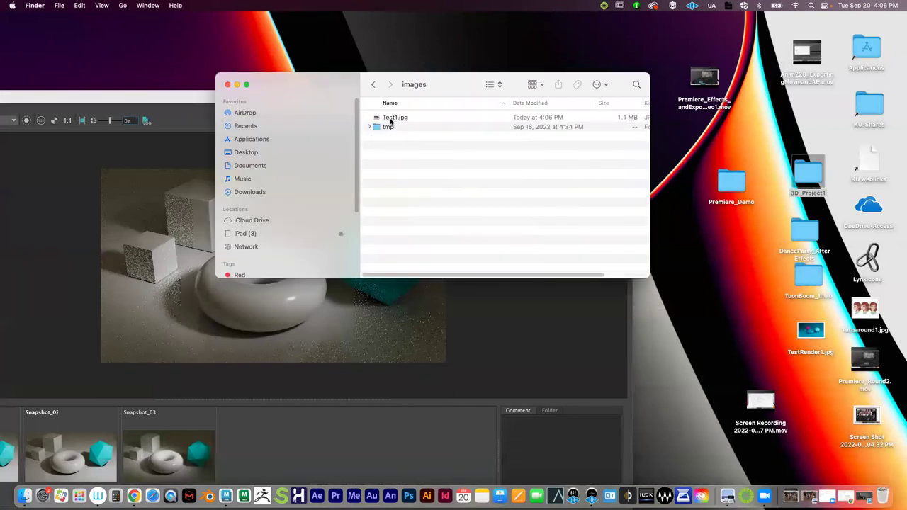
click(396, 119)
key(space)
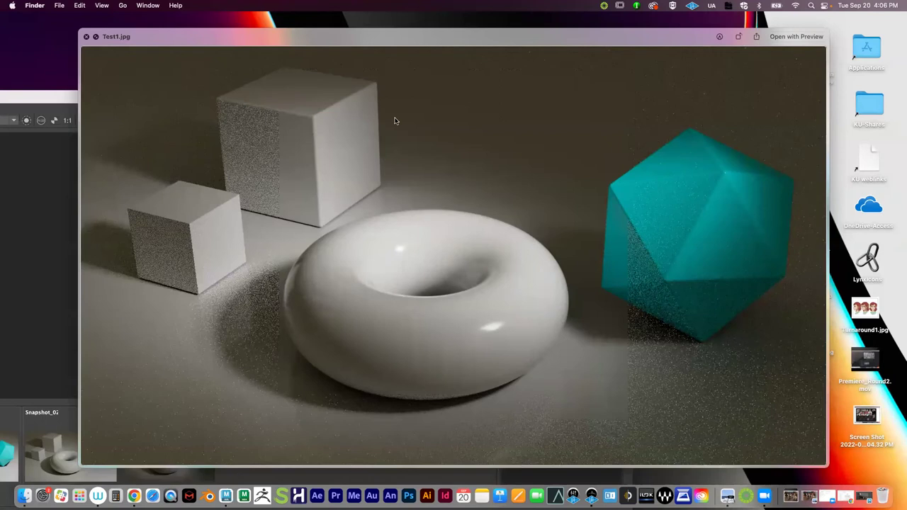
key(space)
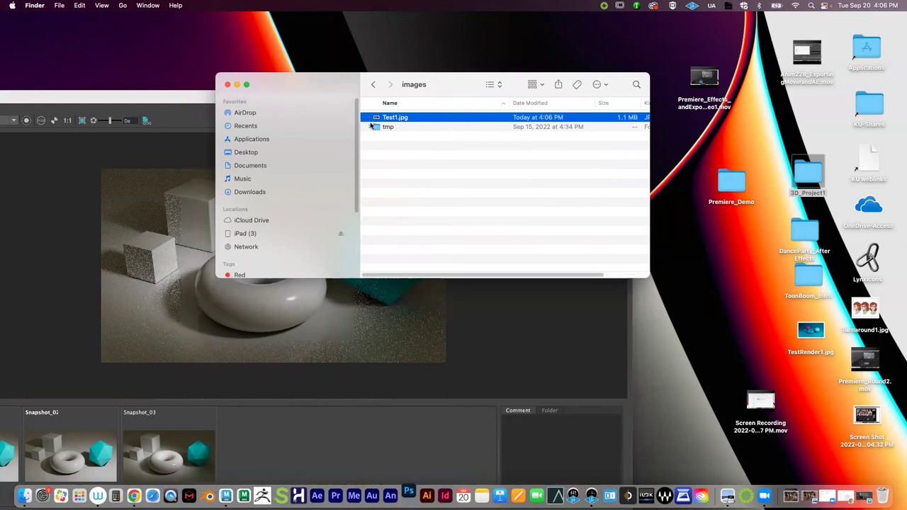
right_click(392, 119)
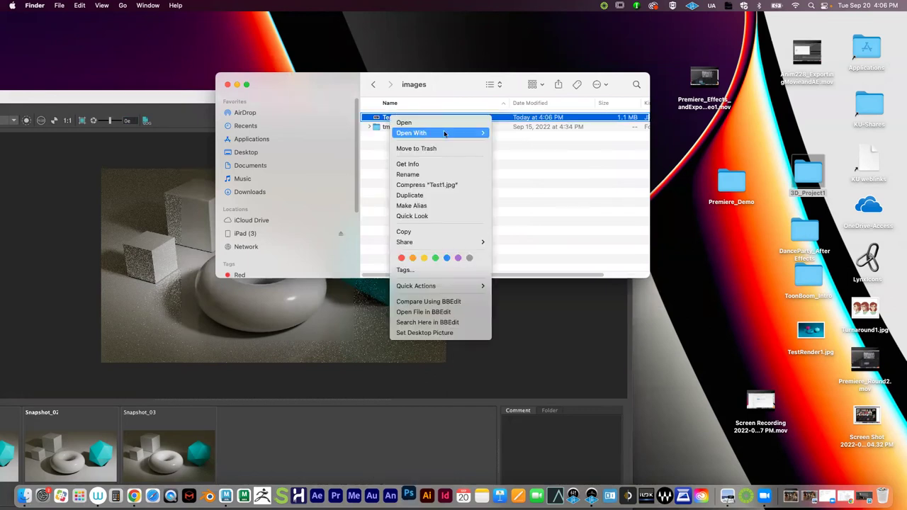
mouse_move(444, 133)
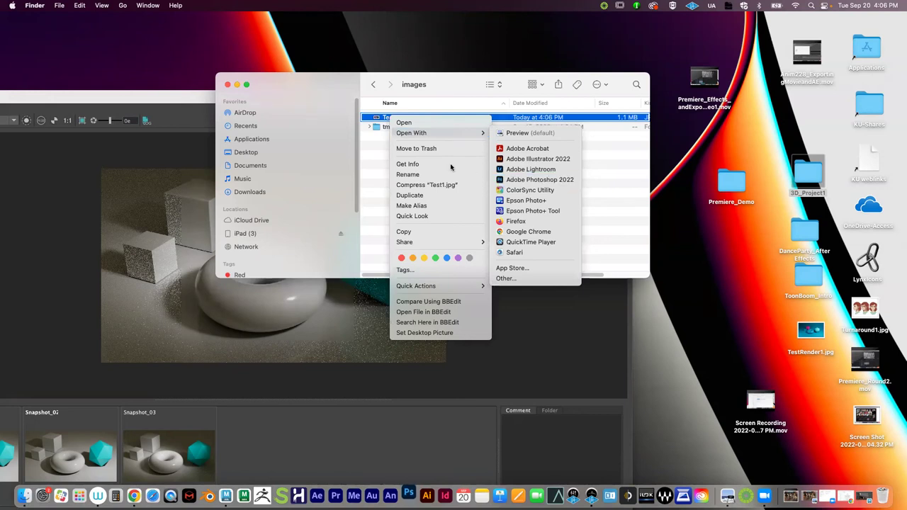
key(Escape)
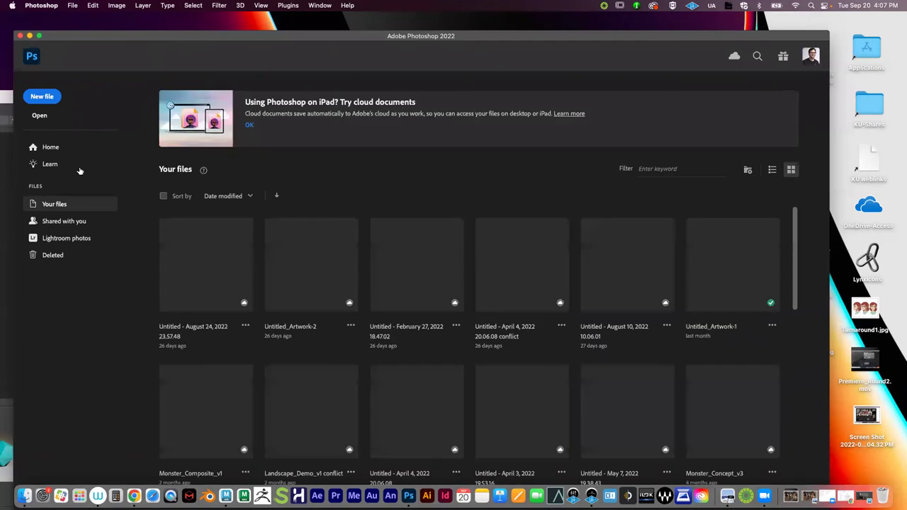
Open Test1.jpg in Photoshop from the images folder of 3D_Project1 on the Desktop
click(53, 205)
drag(112, 38, 124, 40)
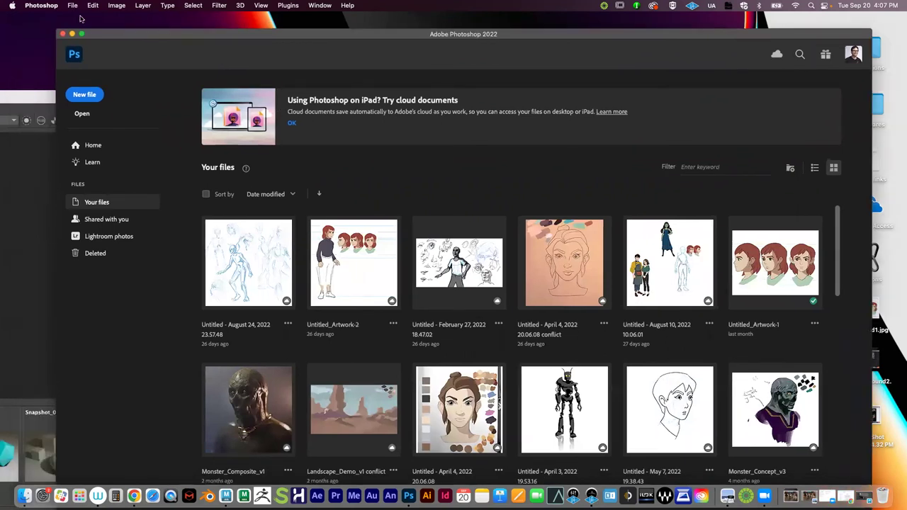
click(72, 6)
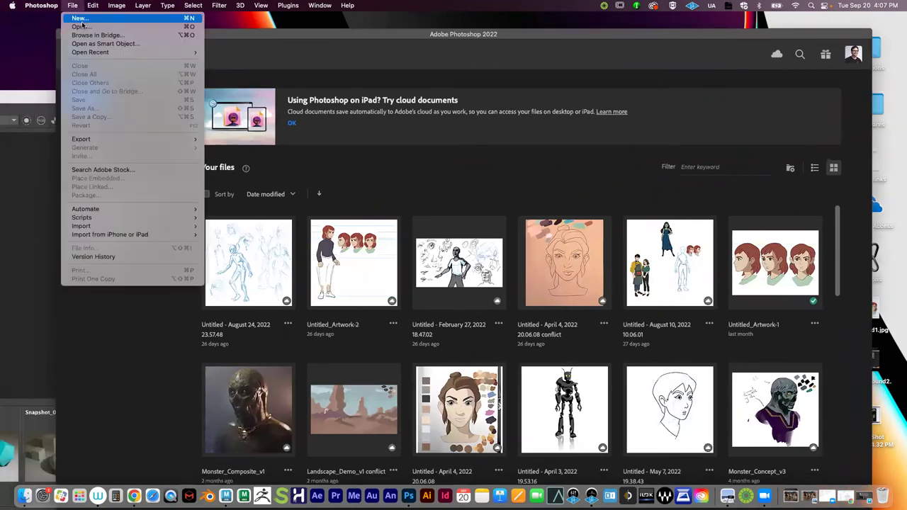
click(365, 216)
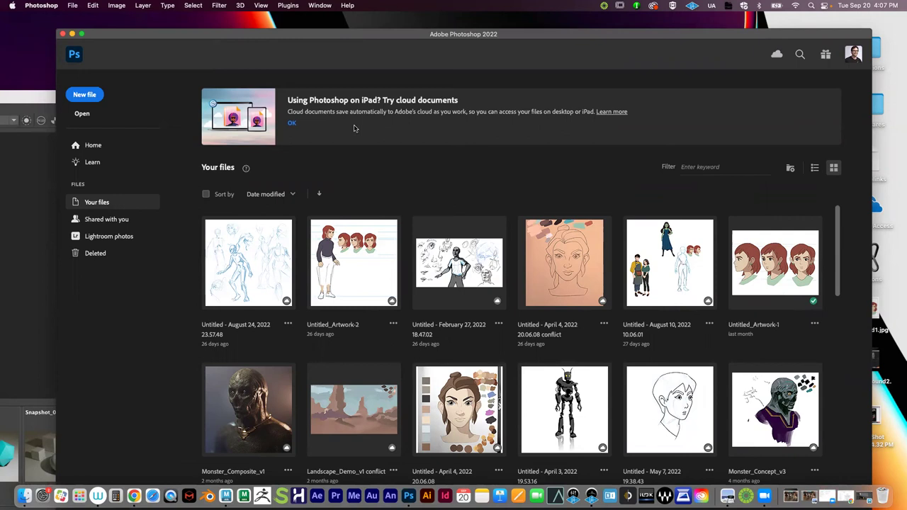
key(super+o)
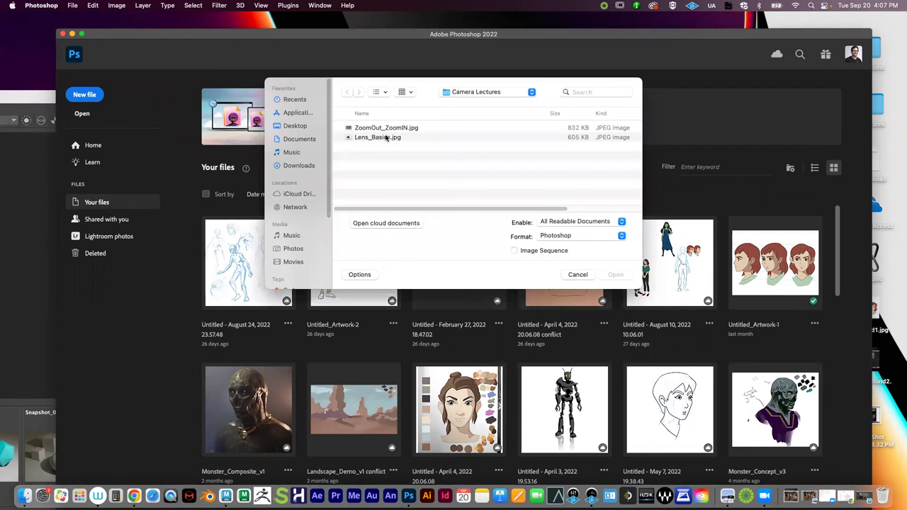
click(317, 128)
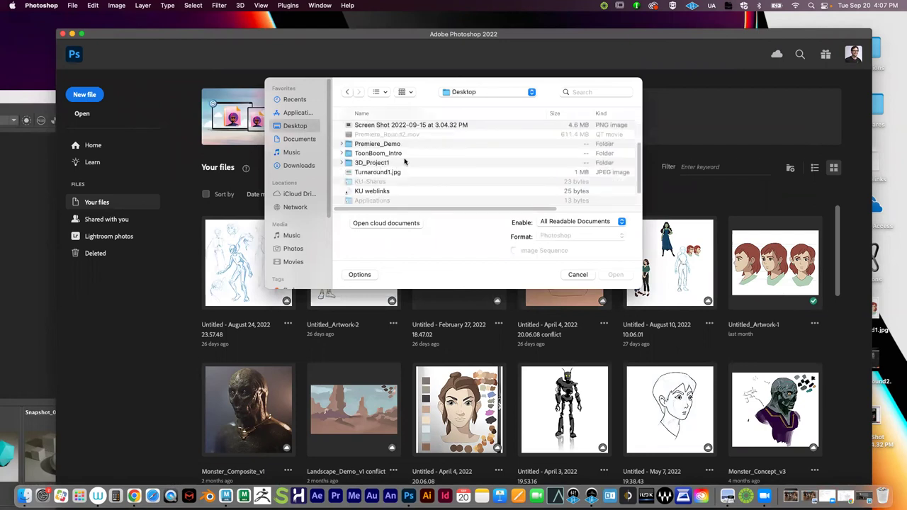
double_click(374, 163)
scroll(367, 175, down, 2)
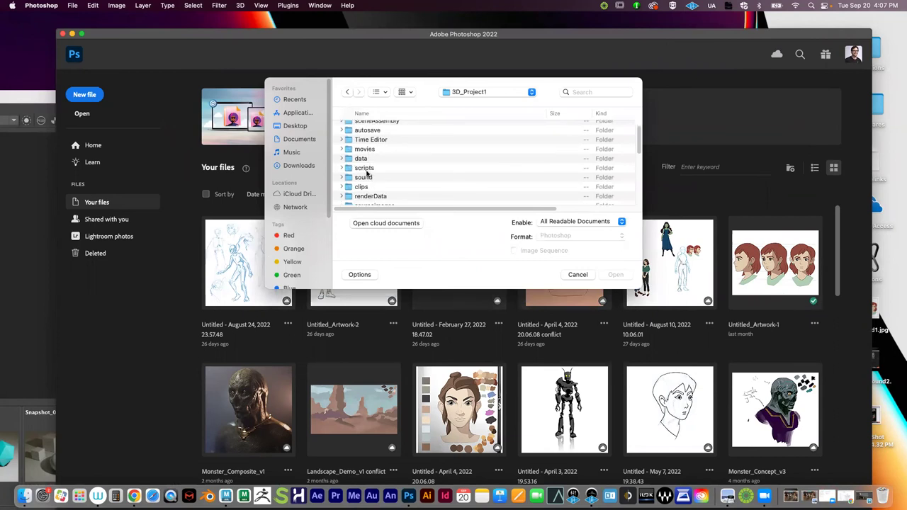
scroll(368, 175, down, 3)
click(341, 175)
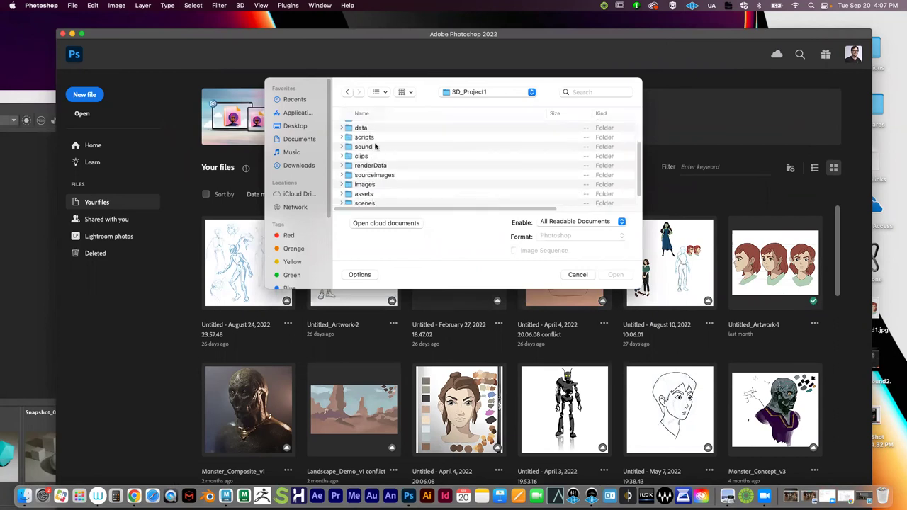
scroll(370, 174, down, 1)
double_click(364, 182)
click(366, 132)
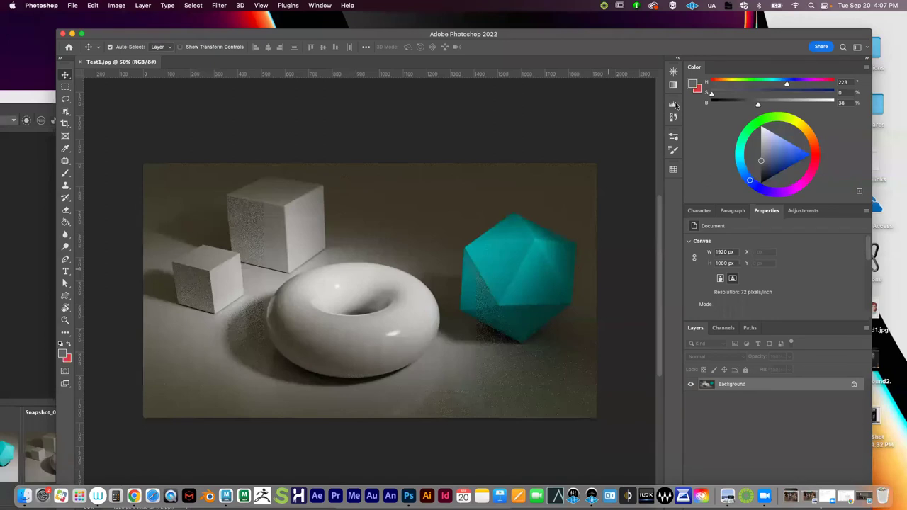
Show the histogram of the opened render and reposition the Photoshop window to fit the screen
click(674, 105)
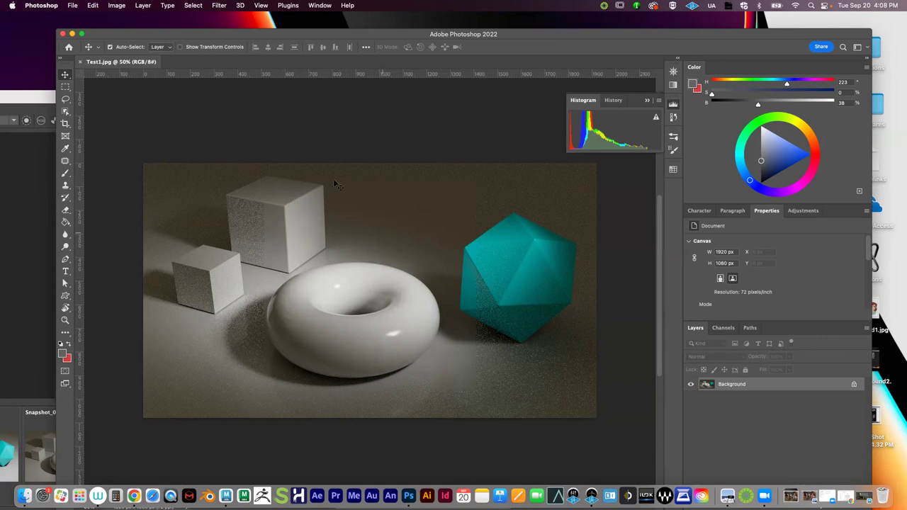
drag(695, 47, 667, 29)
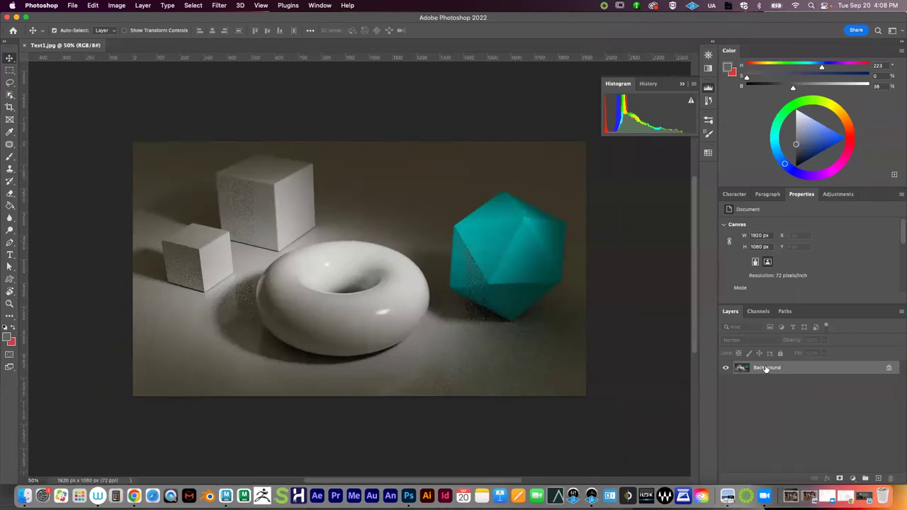
Duplicate the Background layer and apply Auto Tone to the copy
key(super+j)
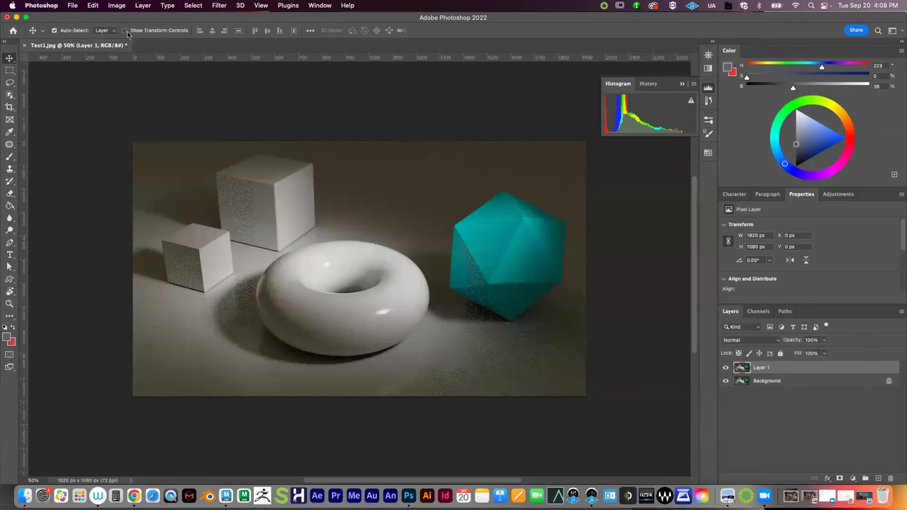
click(117, 6)
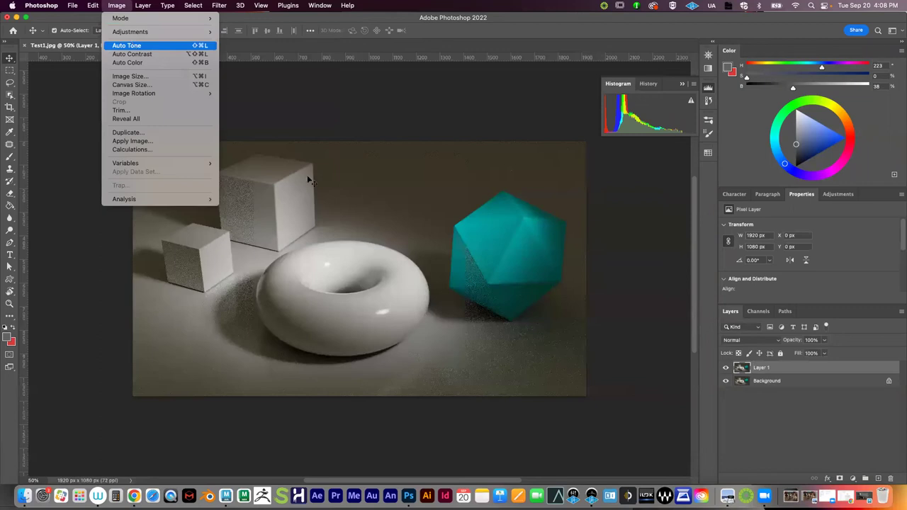
click(133, 46)
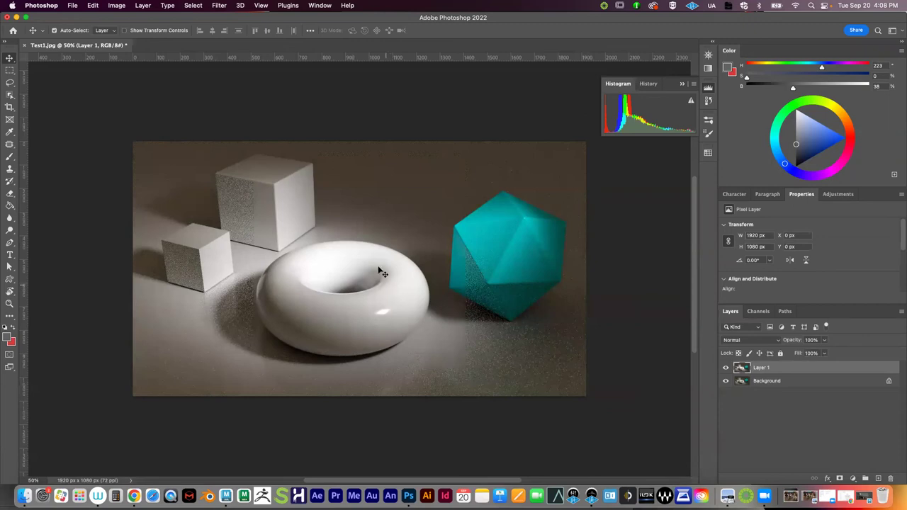
Undo the Auto Tone on Layer 1 and add a Levels adjustment layer with the midtone input at 0.82
key(super+z)
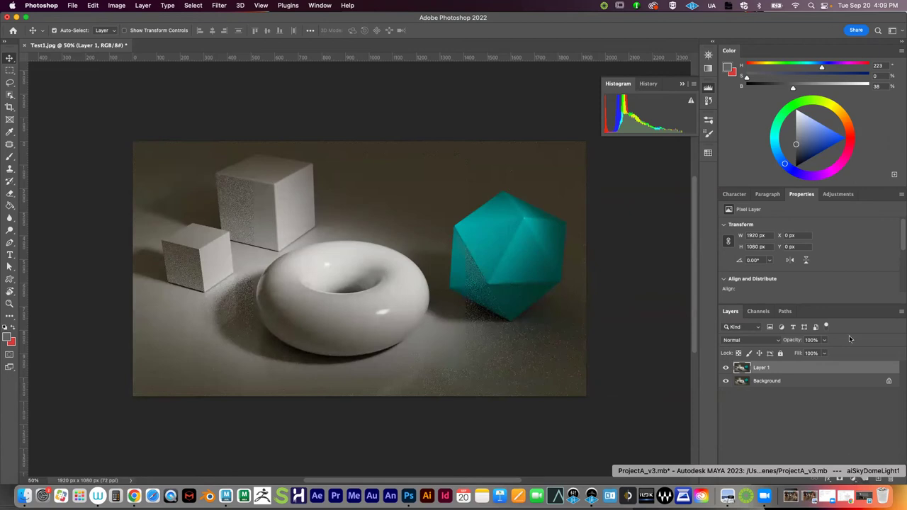
click(865, 480)
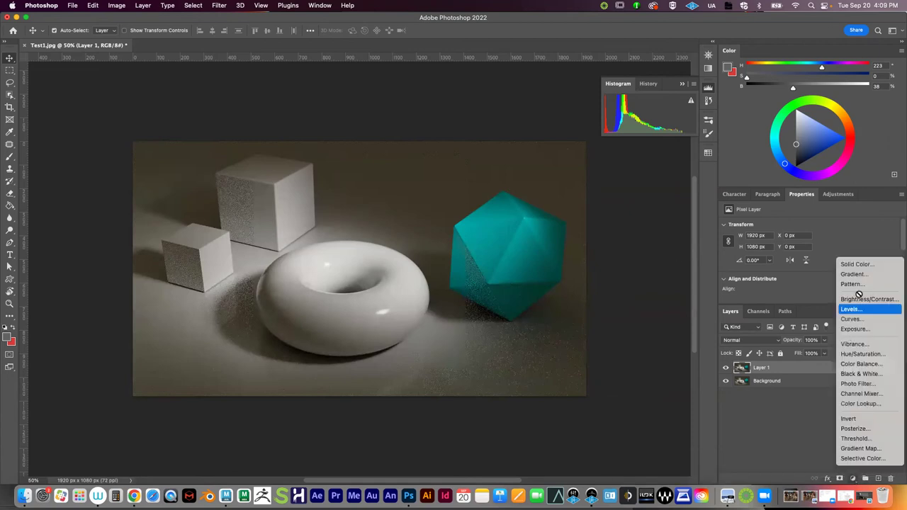
click(854, 309)
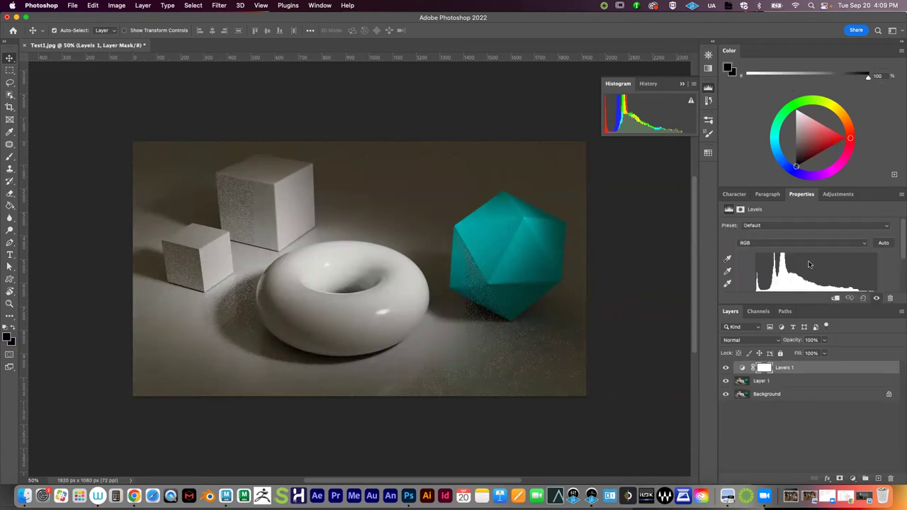
scroll(810, 264, down, 3)
drag(816, 248, 825, 247)
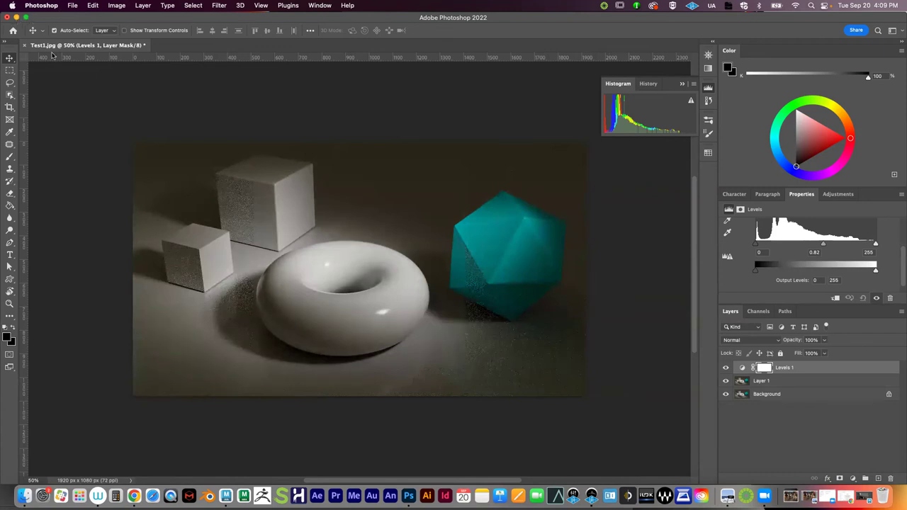
Minimize Photoshop and switch back to the Maya scene, framing the cubes, torus and icosahedron in the viewport
key(super+m)
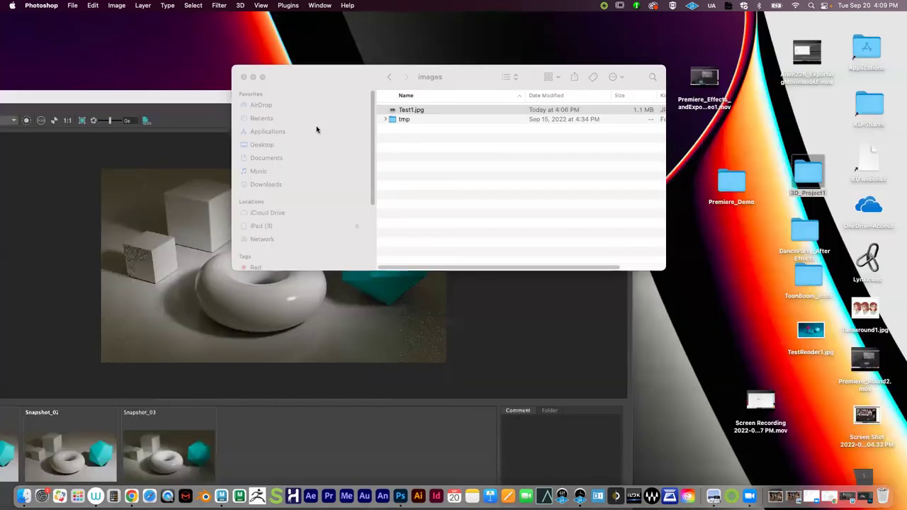
click(152, 91)
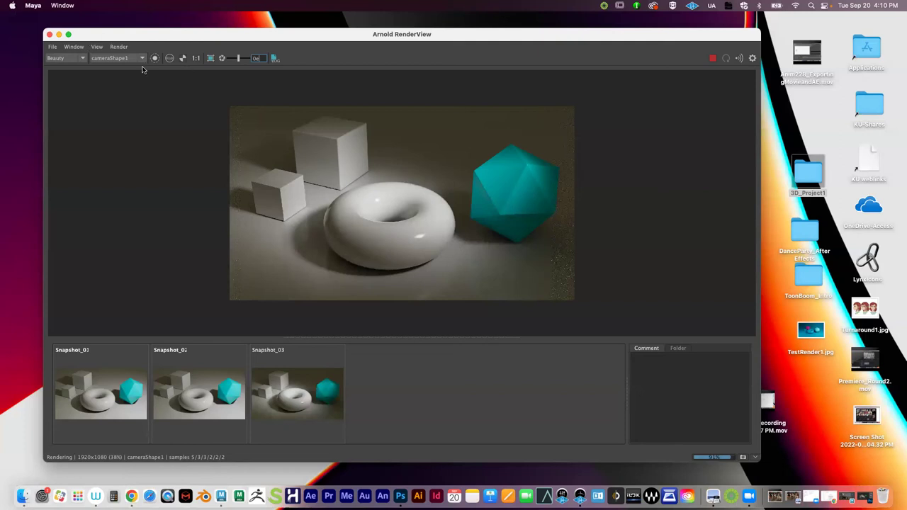
drag(119, 36, 202, 71)
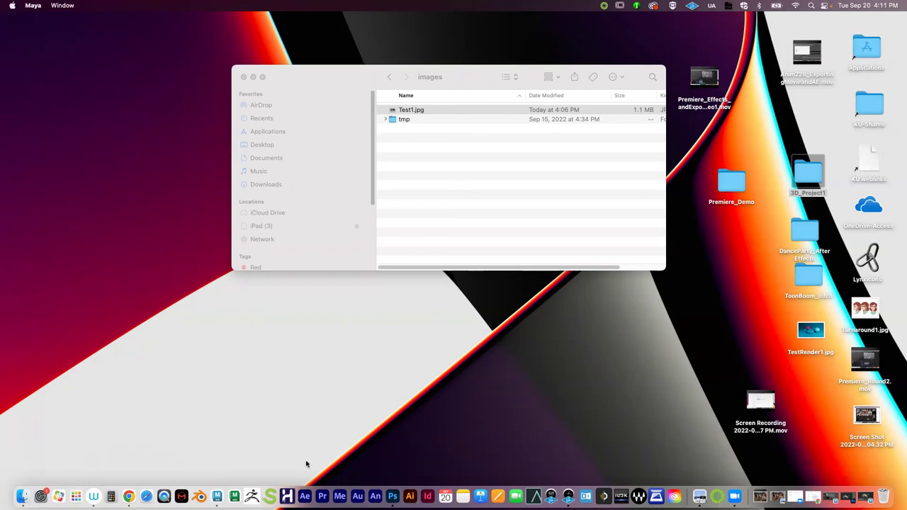
click(217, 499)
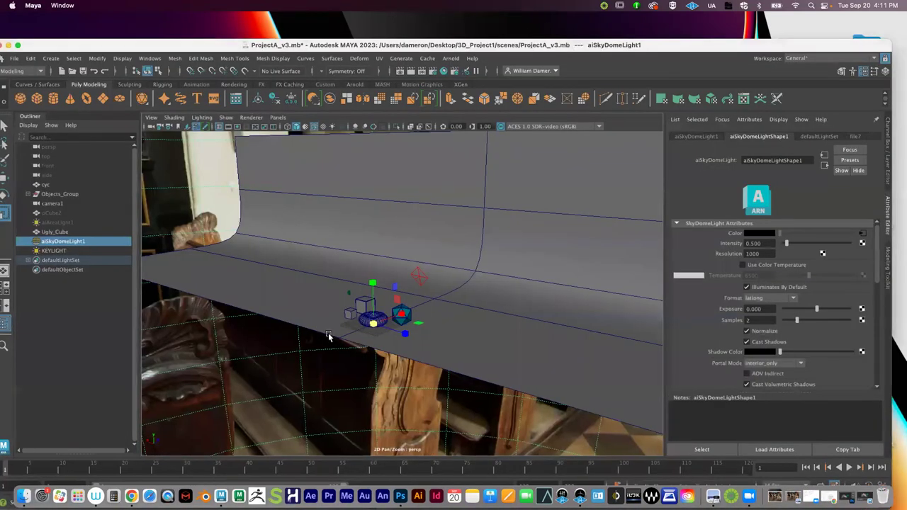
alt+drag(326, 333, 287, 323)
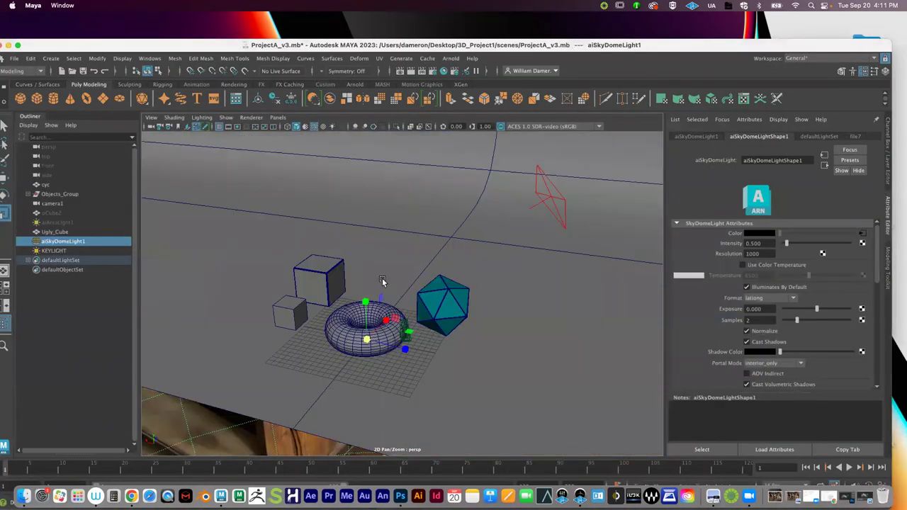
scroll(386, 283, down, 2)
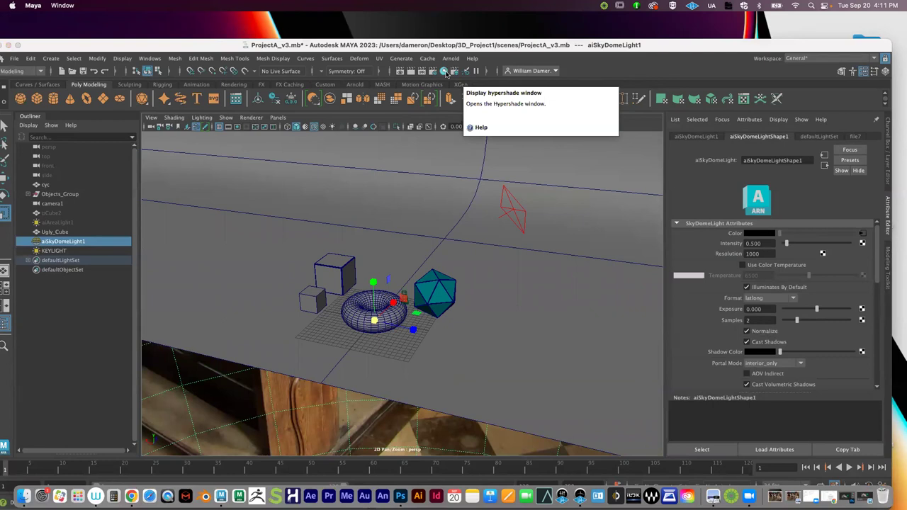
Open the Hypershade window and collapse the Maya node category in its creation list
click(149, 58)
mouse_move(183, 125)
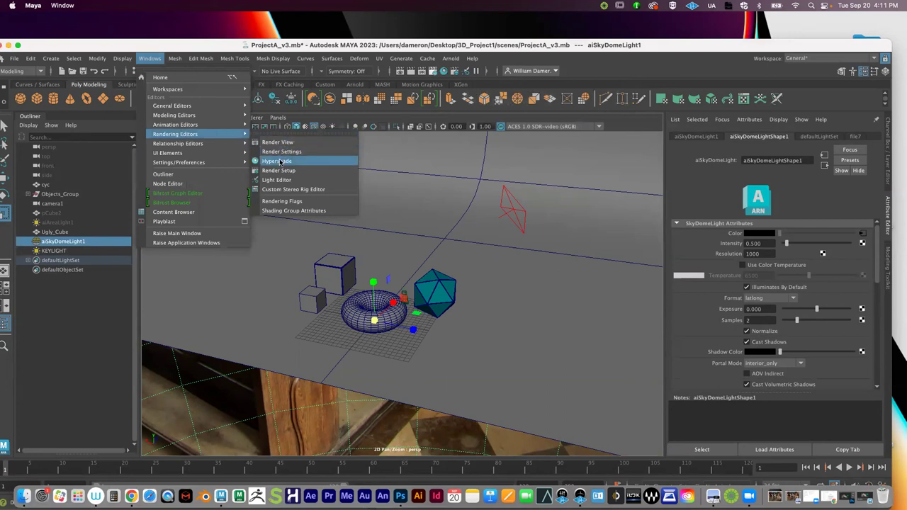
click(445, 73)
click(445, 73)
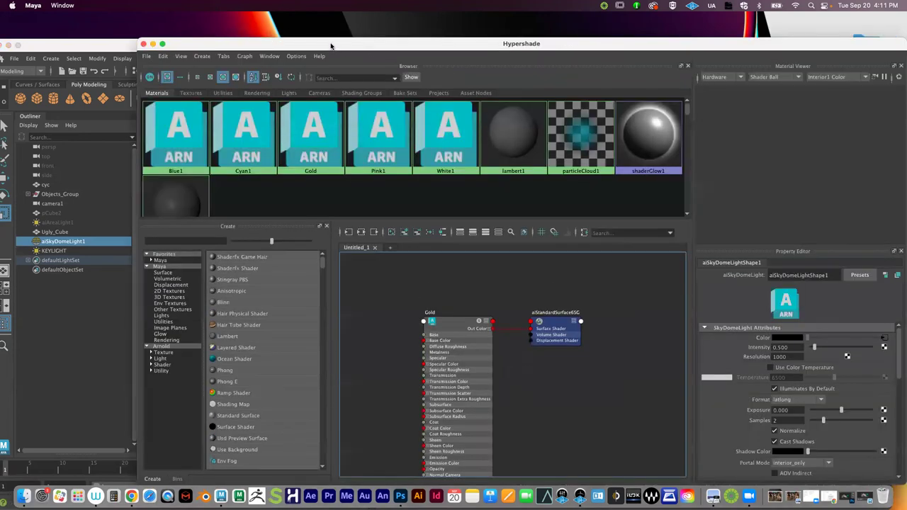
drag(330, 44, 226, 45)
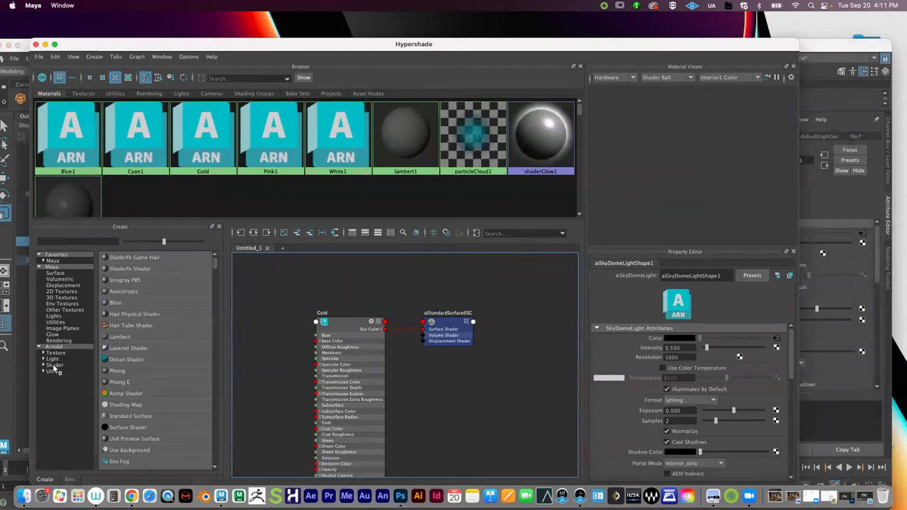
click(39, 266)
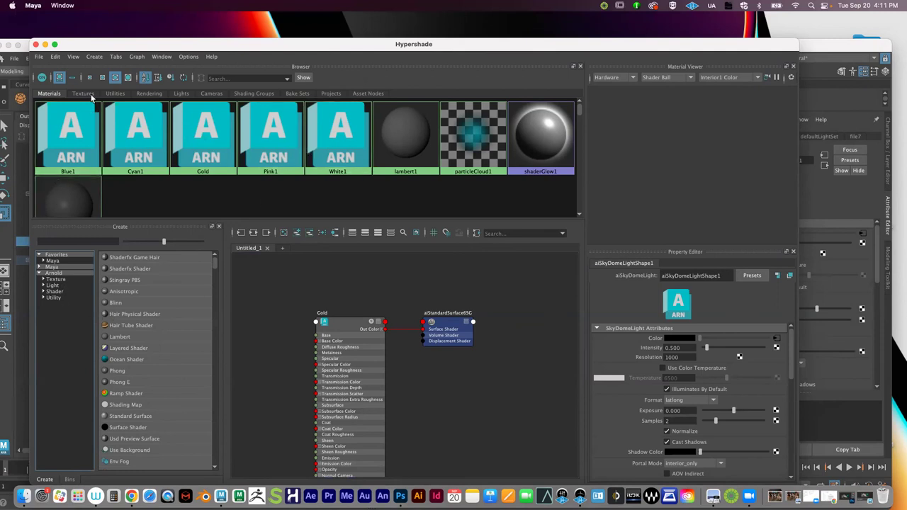
Restore the Arnold RenderView and arrange it beside the Hypershade so that both can be used
drag(98, 51, 130, 214)
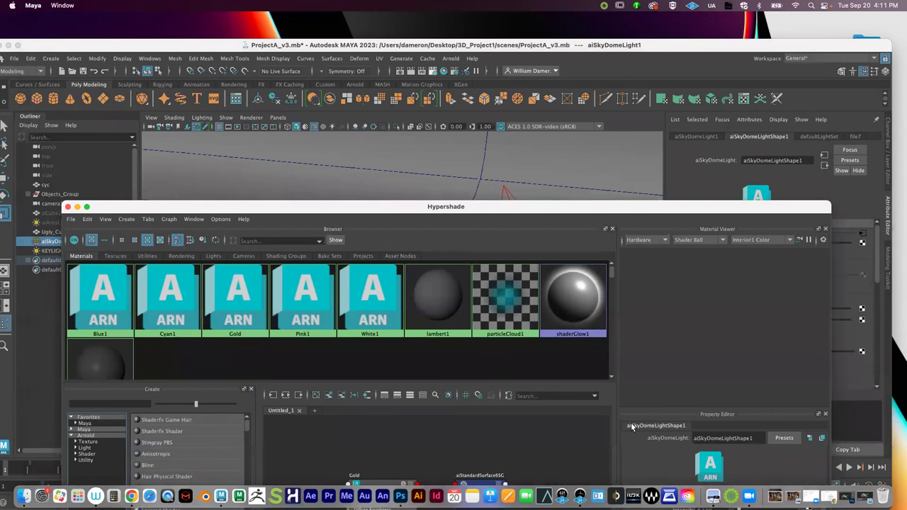
click(866, 495)
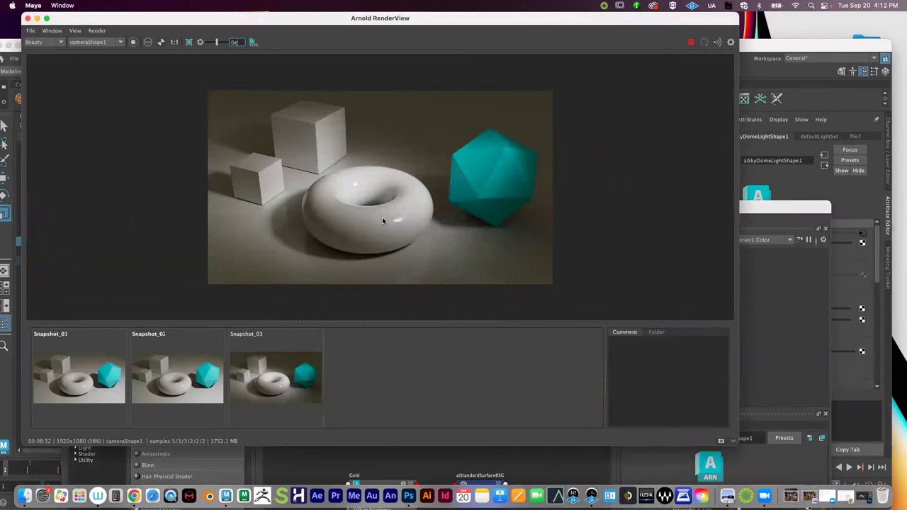
drag(90, 24, 487, 146)
drag(178, 208, 161, 53)
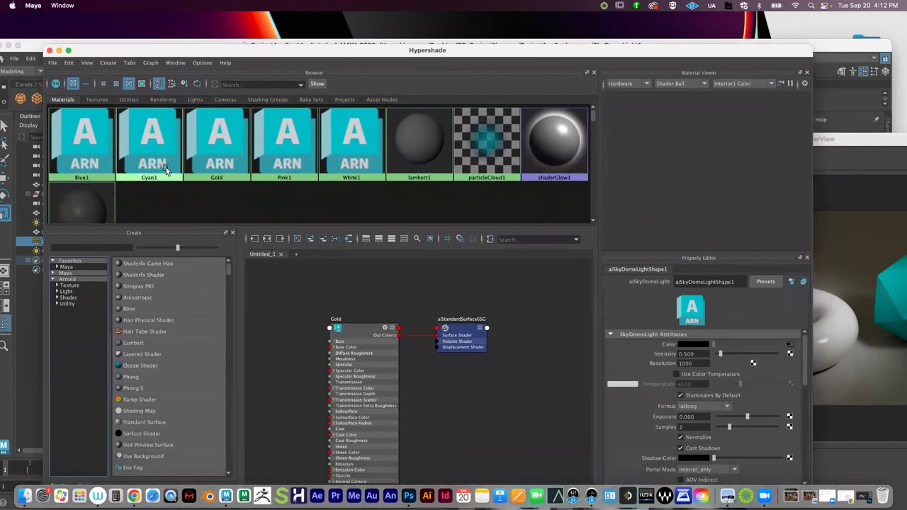
Clear the Hypershade graph and create an Arnold aiStandardSurface shader
click(298, 239)
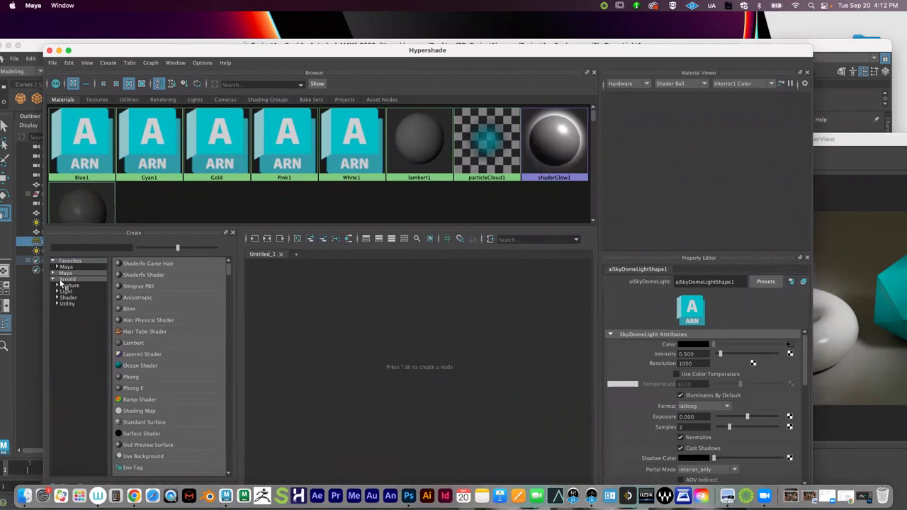
click(67, 279)
click(70, 298)
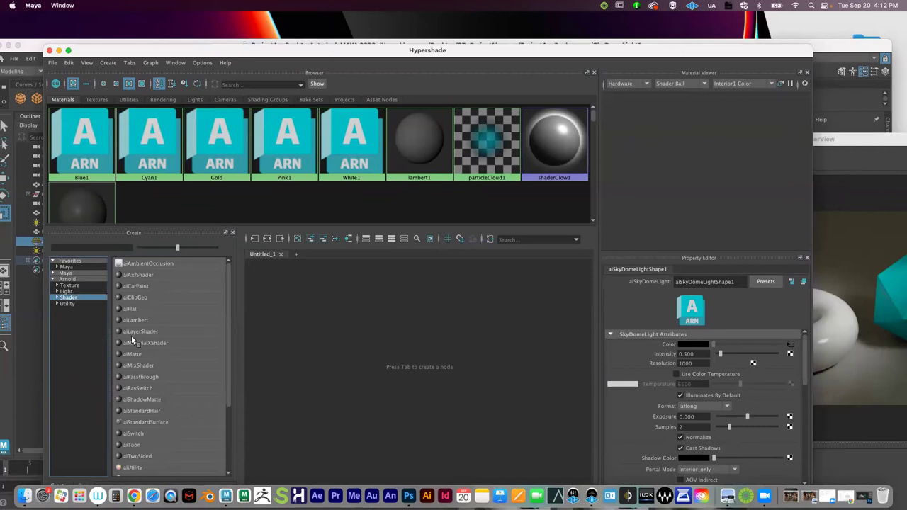
scroll(131, 340, down, 4)
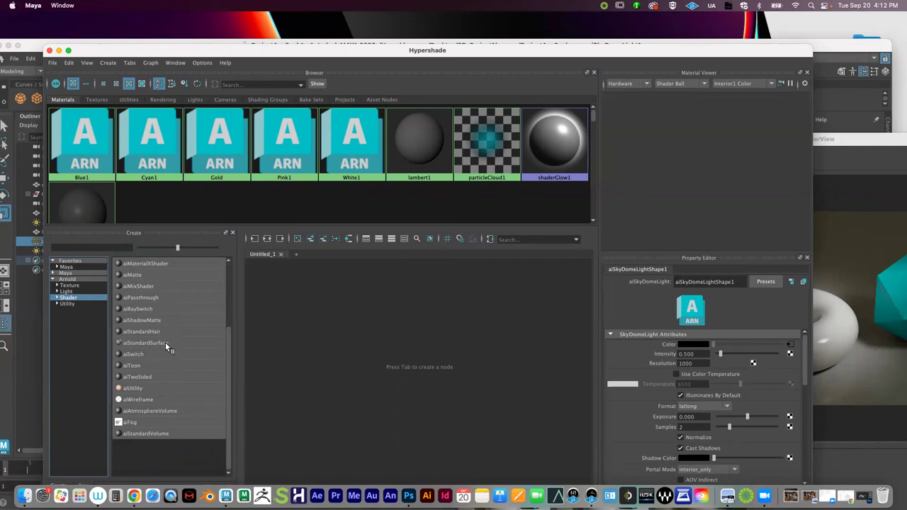
drag(132, 346, 145, 346)
drag(124, 346, 127, 349)
click(144, 343)
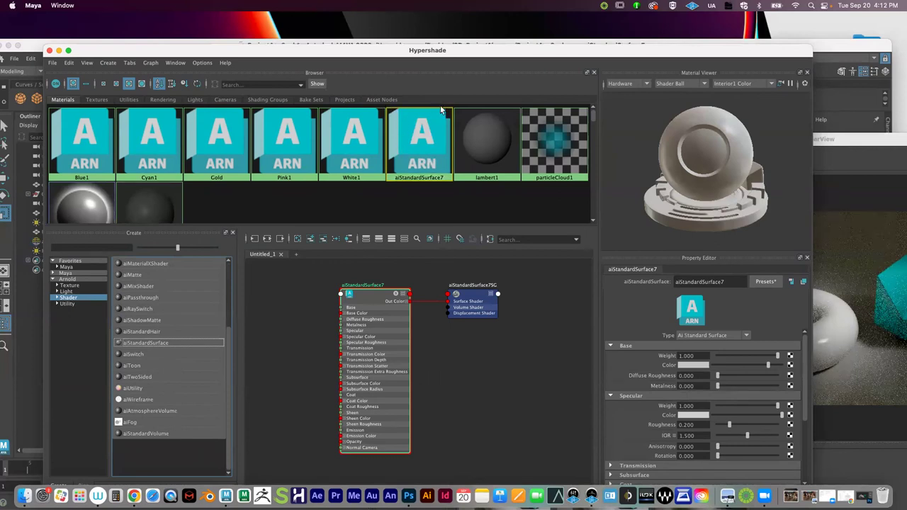
Rename the new aiStandardSurface material as Red1
click(418, 156)
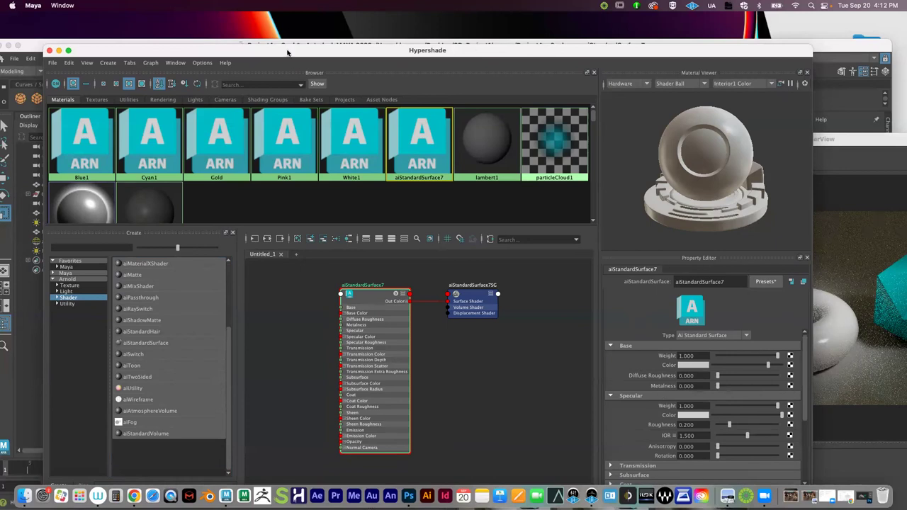
drag(288, 50, 280, 18)
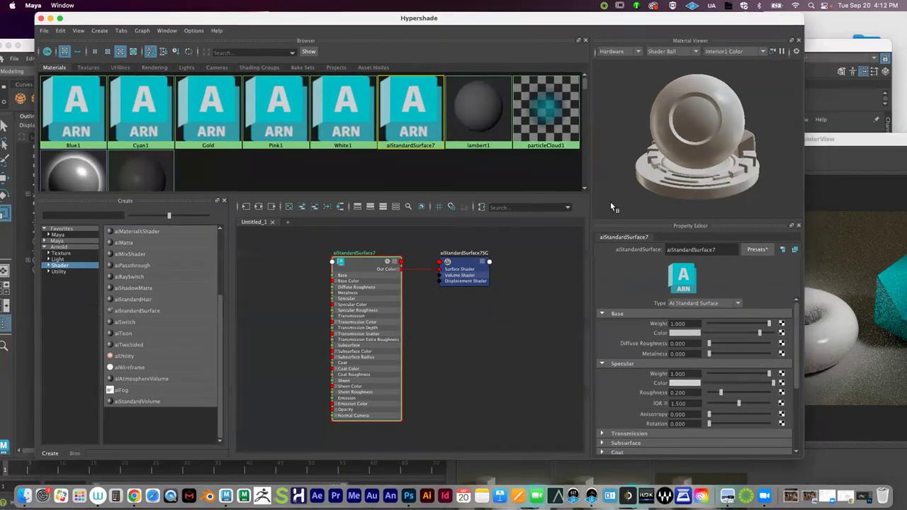
double_click(707, 249)
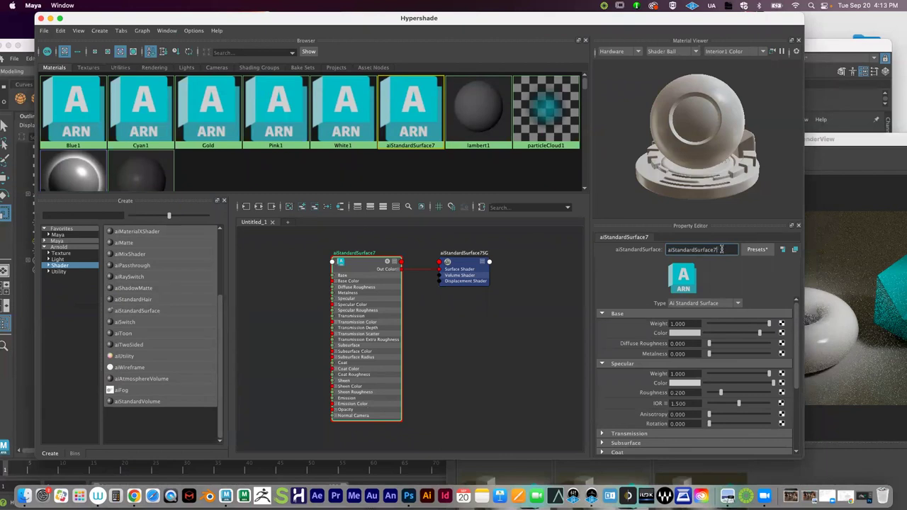
text(Red1)
key(Return)
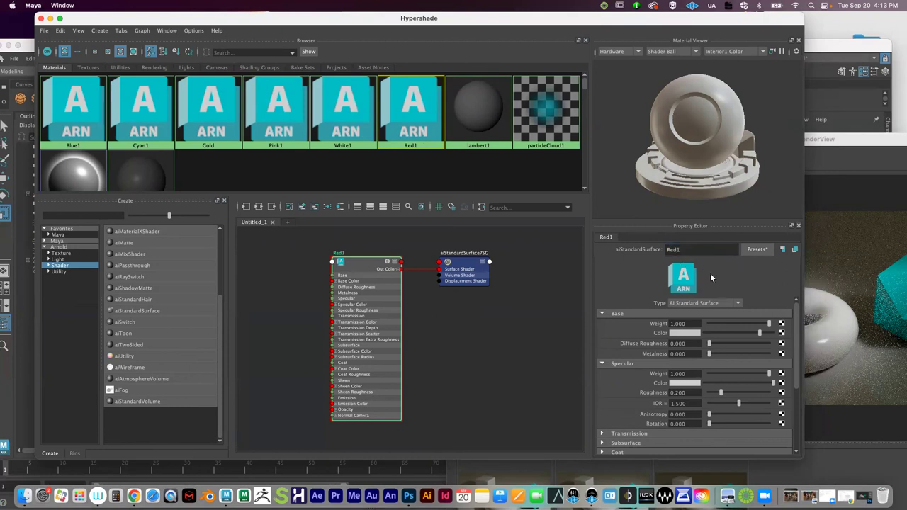
Set the Red1 material's base color to a fully saturated red with saturation 1.000
click(685, 336)
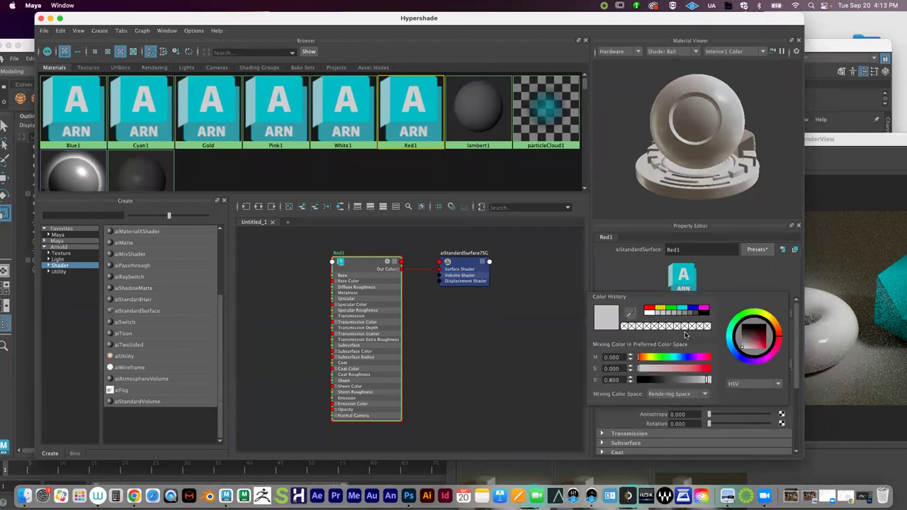
drag(682, 368, 741, 374)
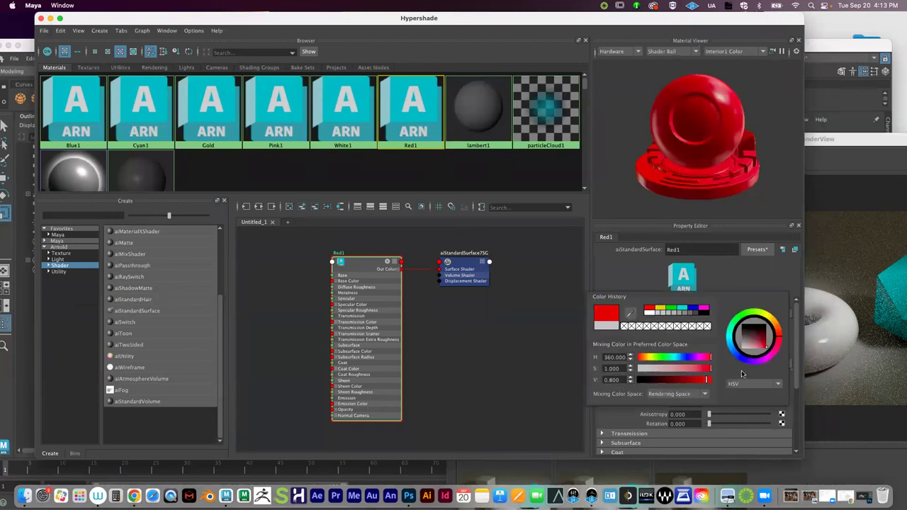
click(692, 369)
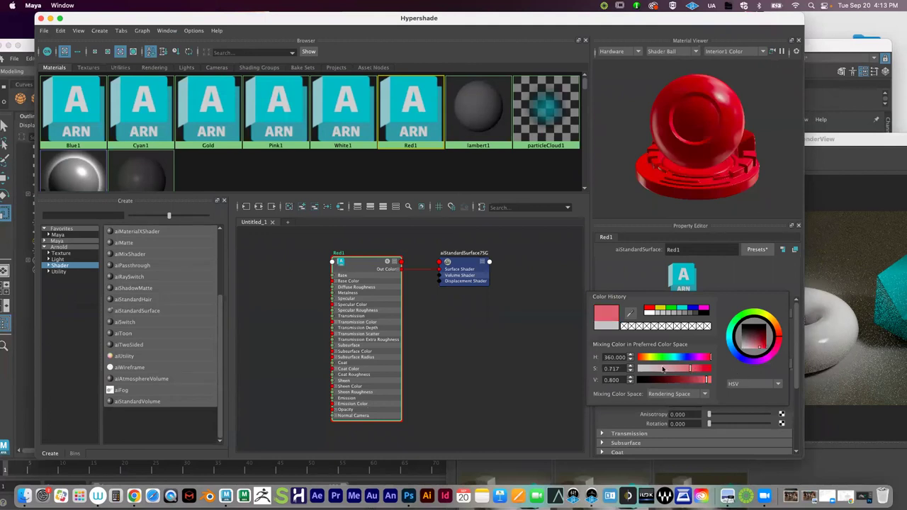
drag(692, 368, 741, 360)
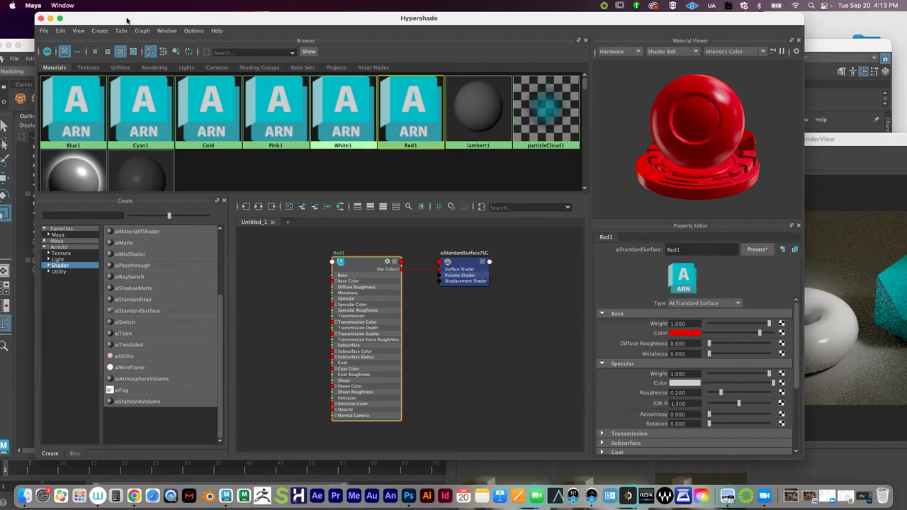
Select the torus in the scene and assign the Red1 material to it
drag(126, 19, 148, 35)
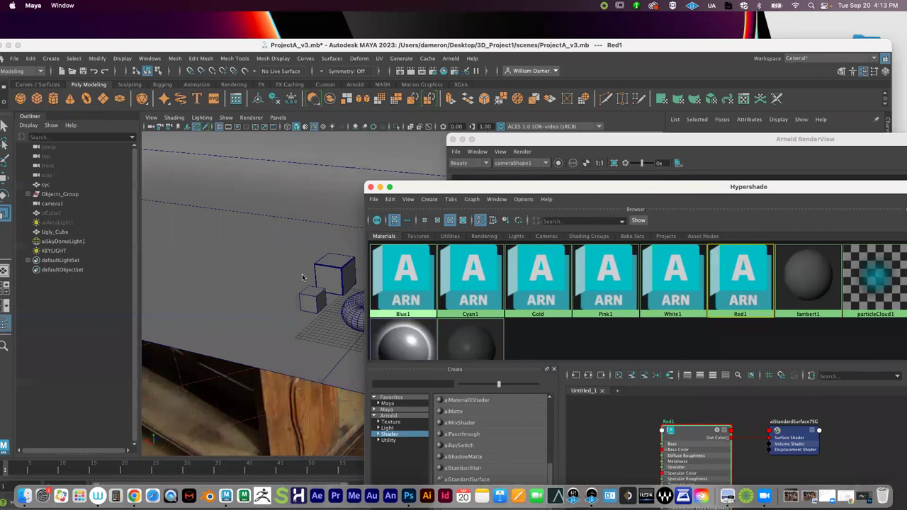
alt+drag(283, 251, 248, 273)
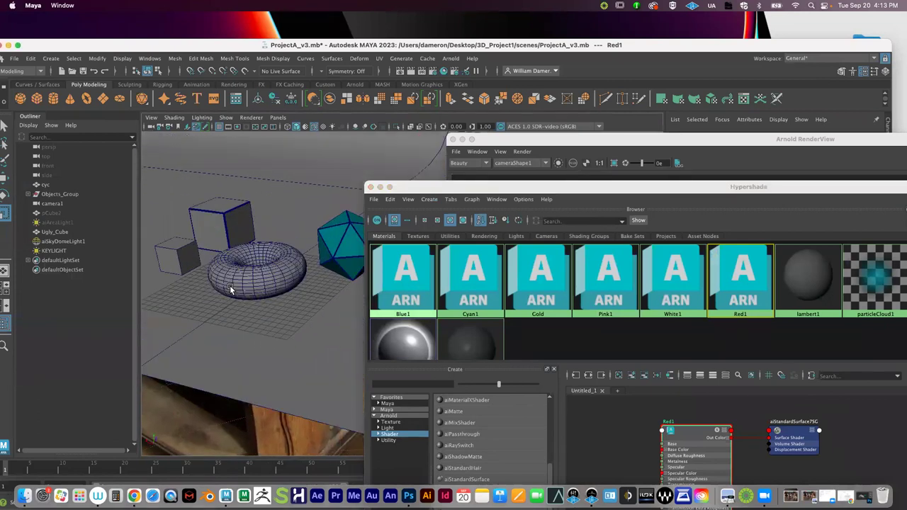
click(246, 273)
key(q)
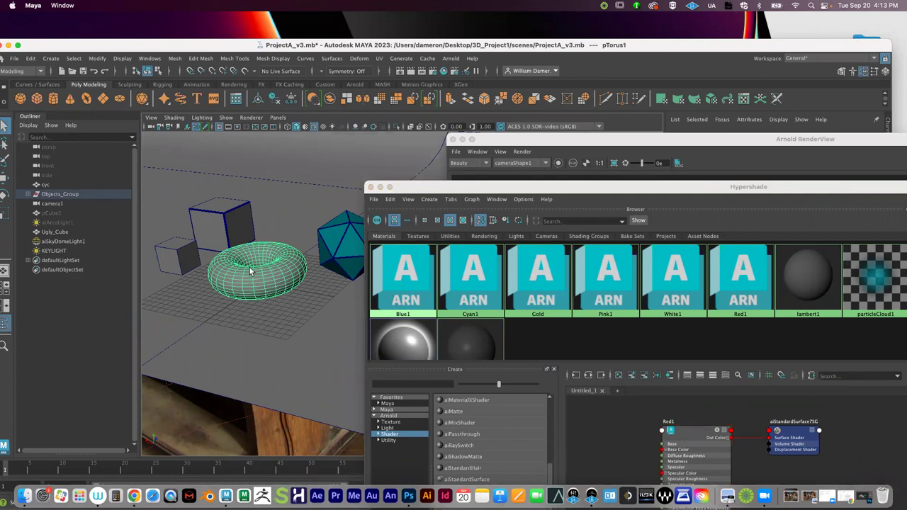
drag(546, 190, 485, 139)
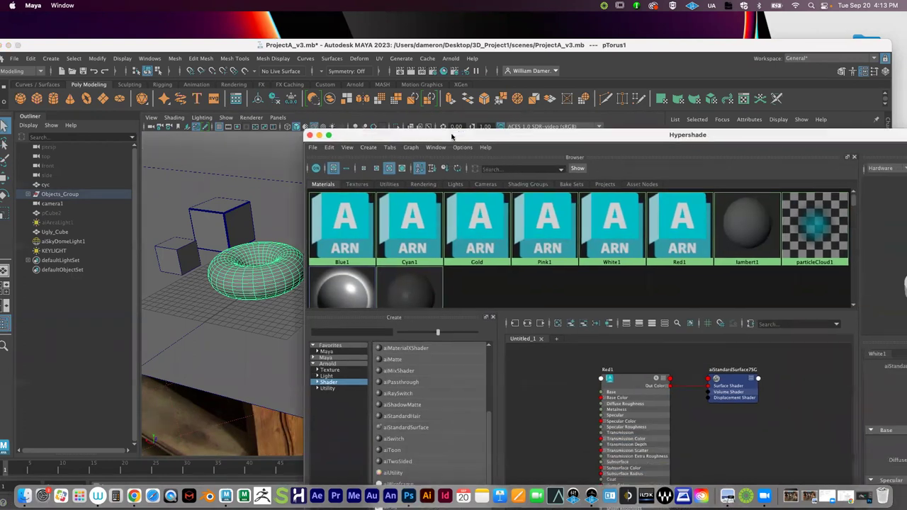
click(672, 233)
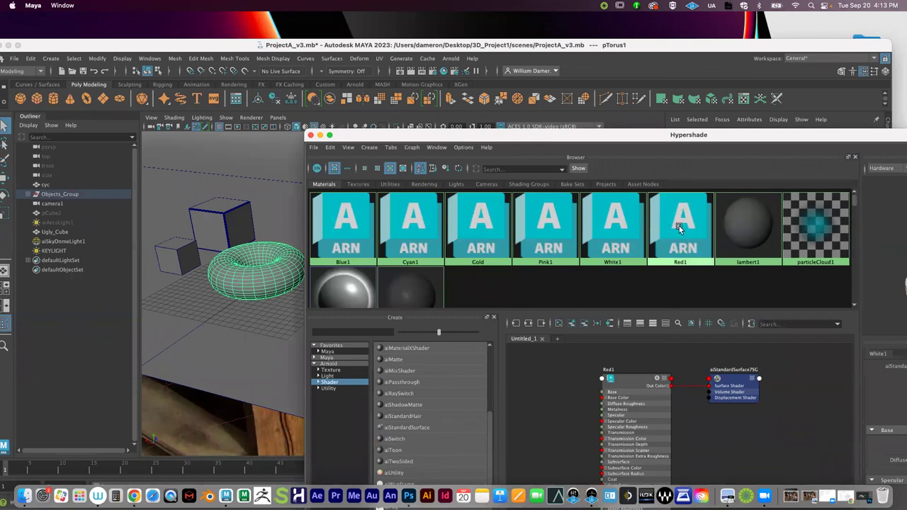
right_click(679, 227)
right_drag(679, 228, 685, 198)
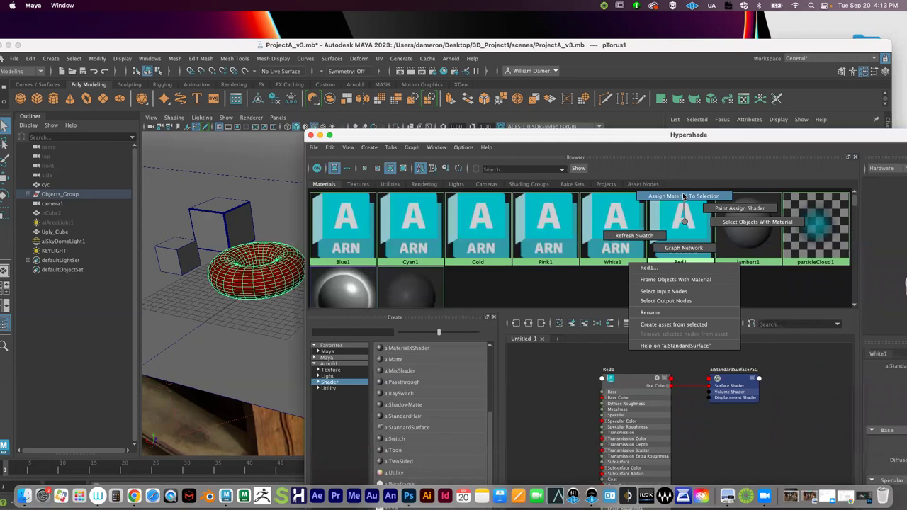
Bring the Arnold RenderView forward and examine how the red torus renders in the scene
drag(511, 140, 756, 253)
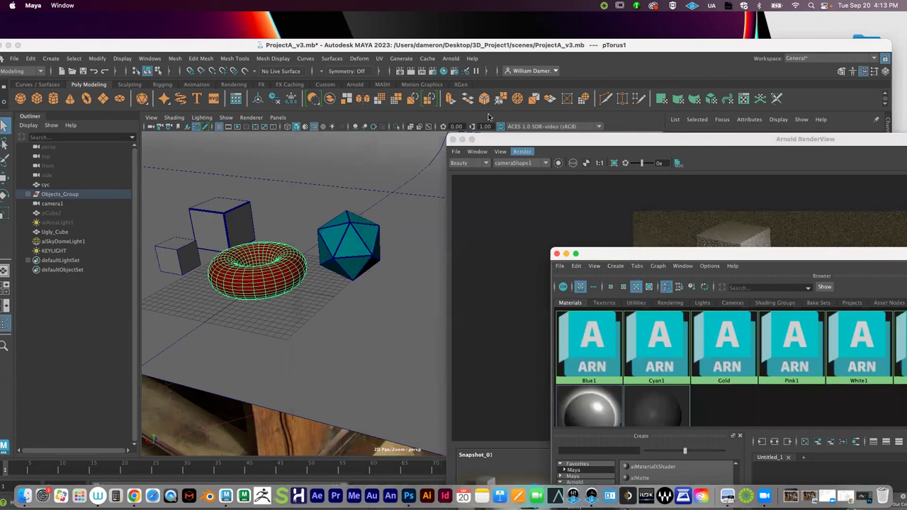
double_click(568, 140)
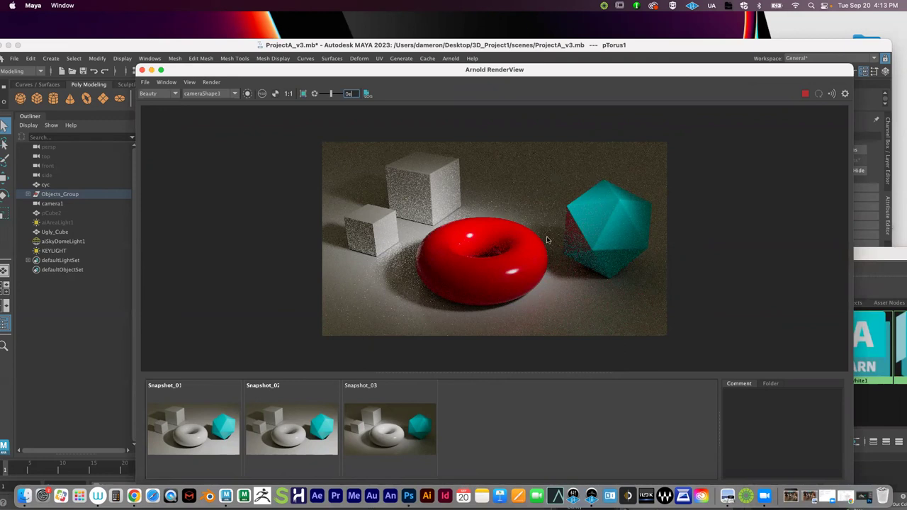
drag(875, 254, 348, 46)
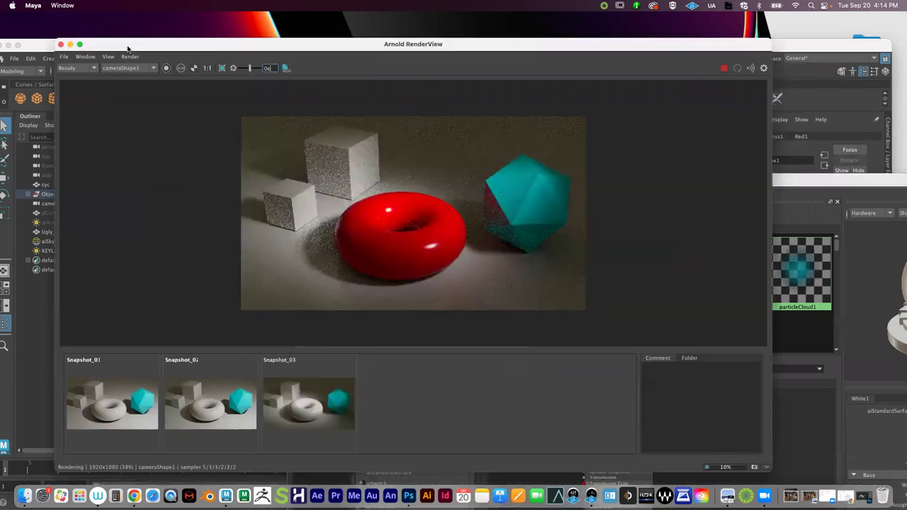
drag(127, 48, 73, 51)
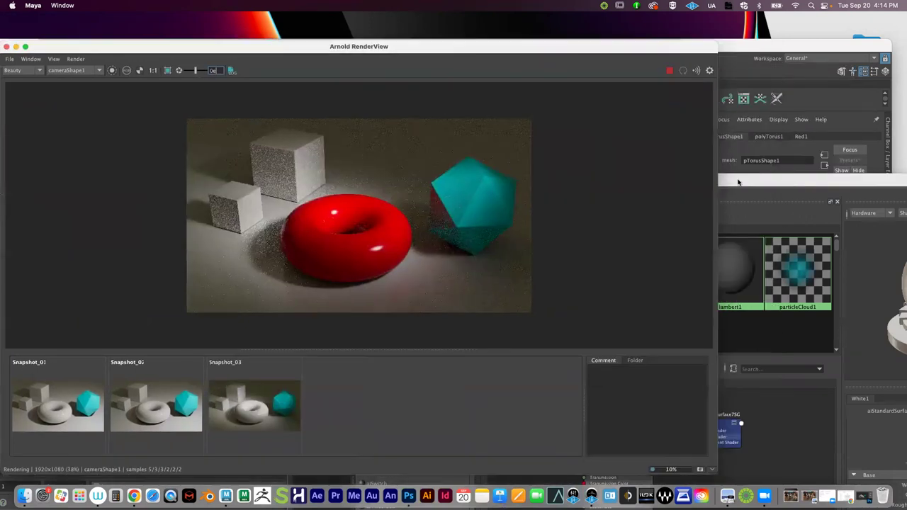
Replace the Red1 material's settings in Hypershade with the Copper preset
drag(740, 183, 409, 71)
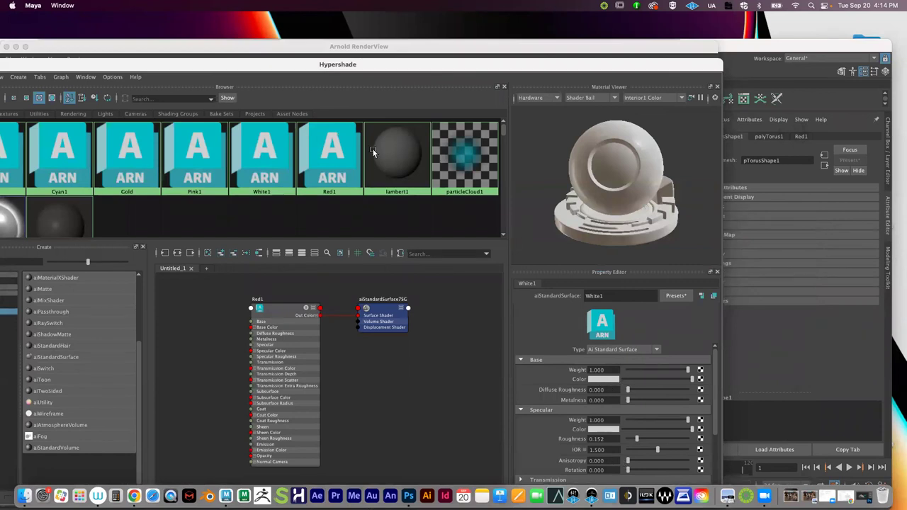
click(338, 161)
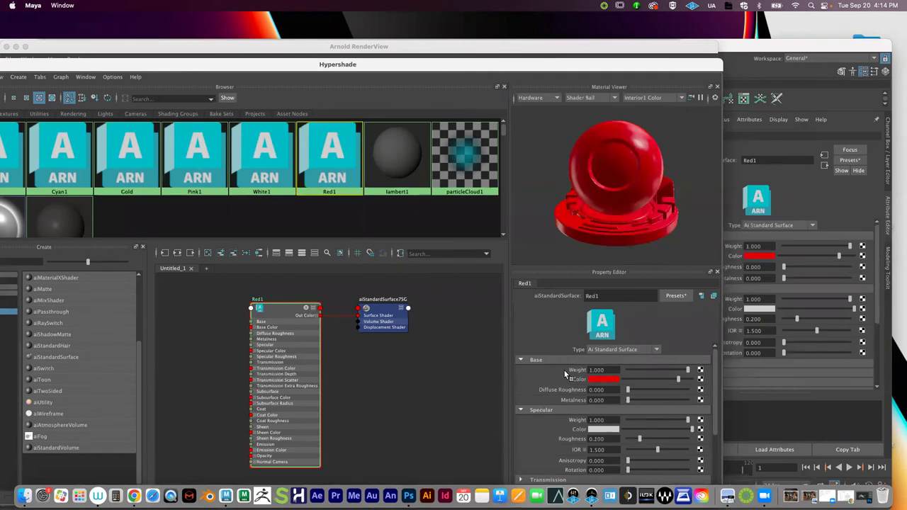
click(677, 297)
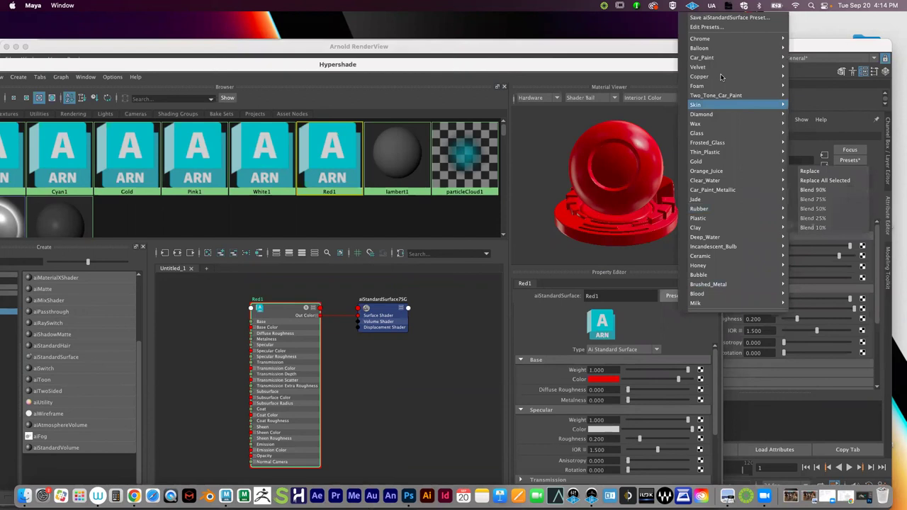
mouse_move(722, 77)
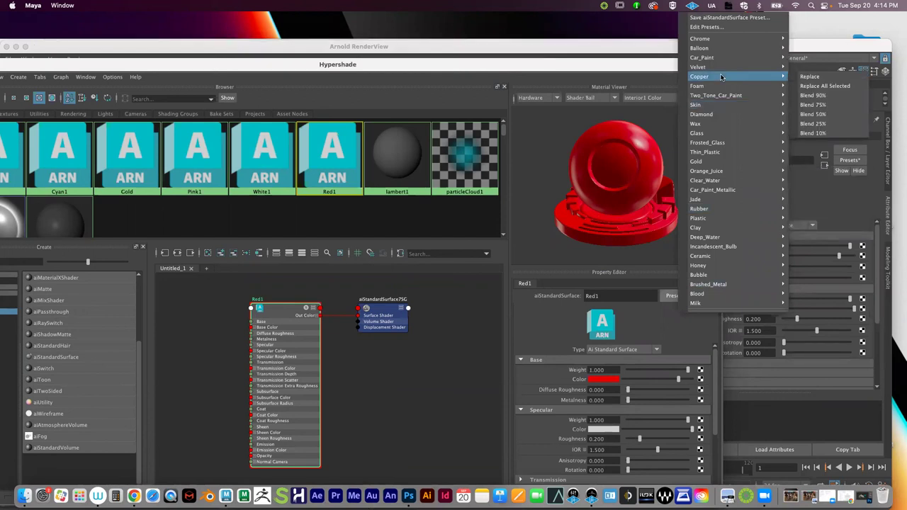
click(406, 343)
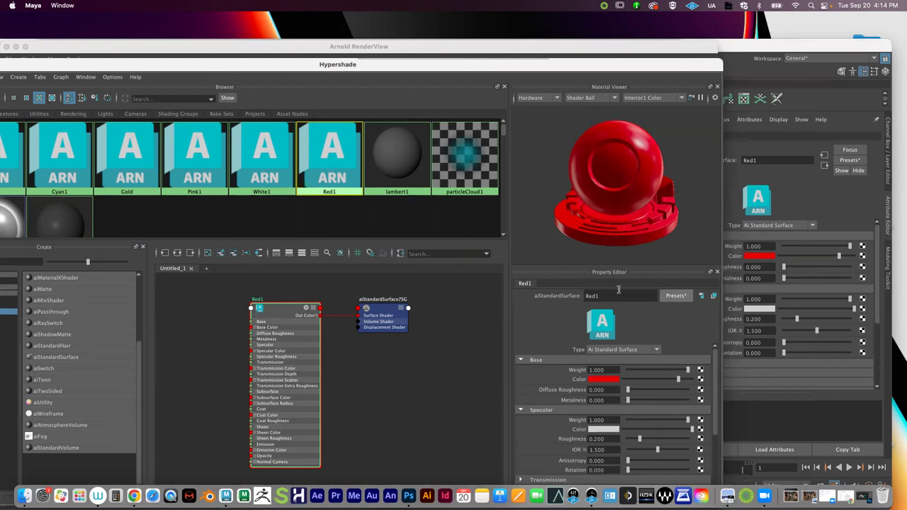
click(679, 294)
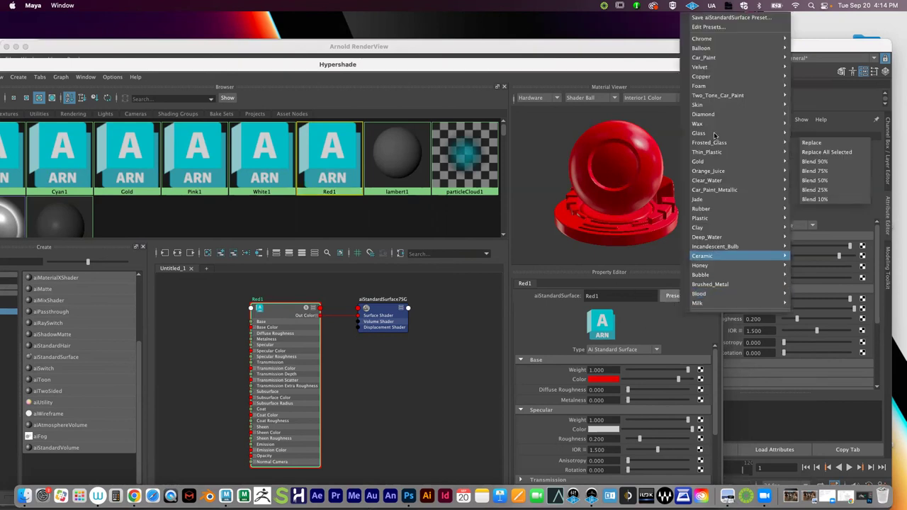
mouse_move(721, 136)
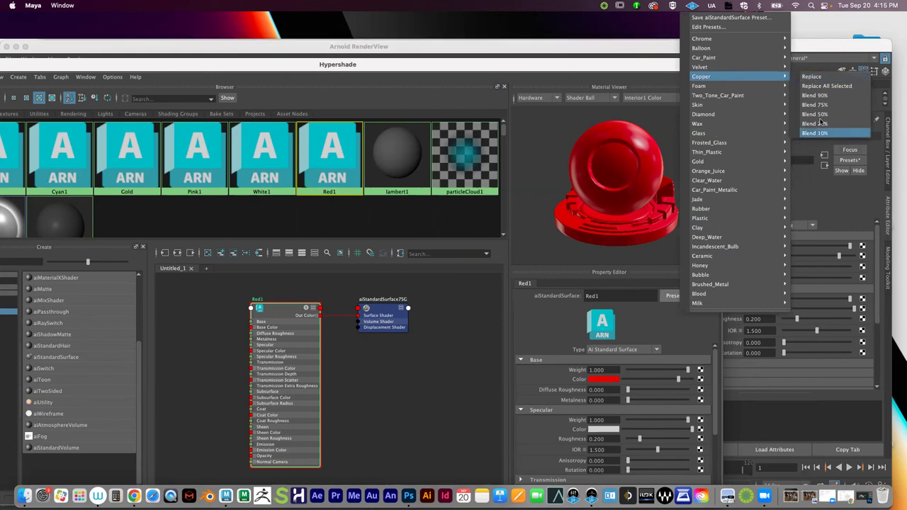
click(815, 79)
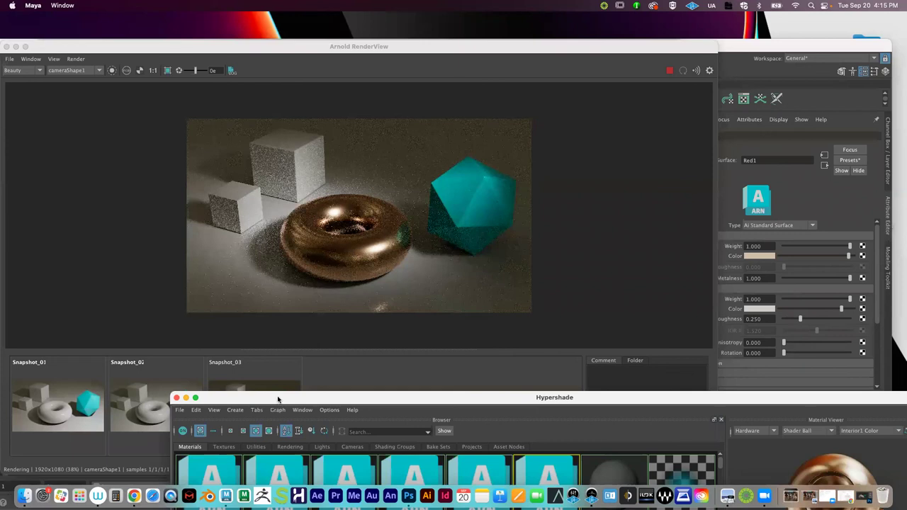
Clear the RenderView out of the way and delete the small Ugly_Cube from the scene
drag(232, 402, 289, 258)
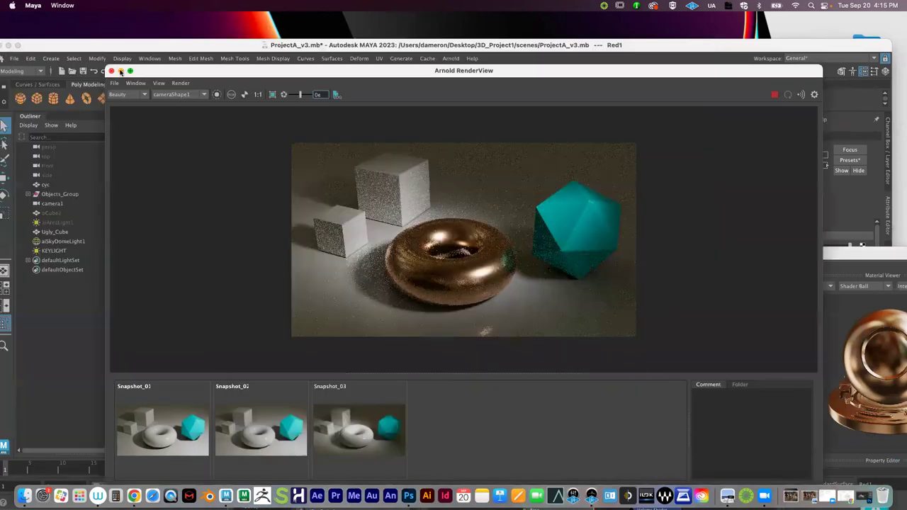
click(120, 71)
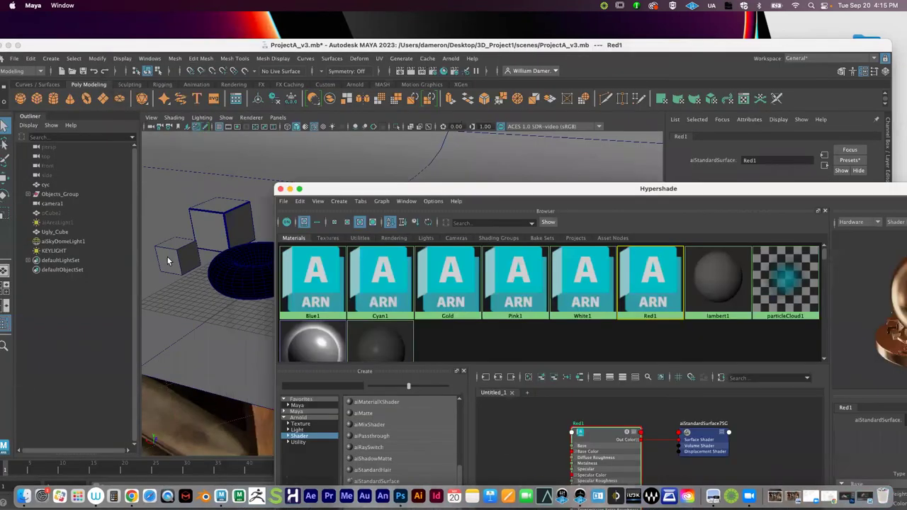
click(168, 262)
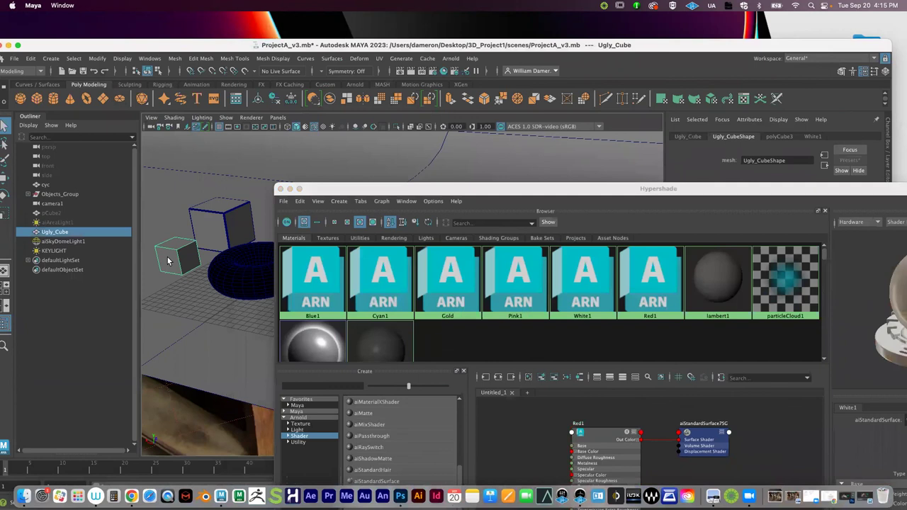
key(Delete)
Select the remaining large cube, then close and reopen the Hypershade window
click(223, 229)
drag(380, 190, 231, 149)
drag(533, 152, 534, 227)
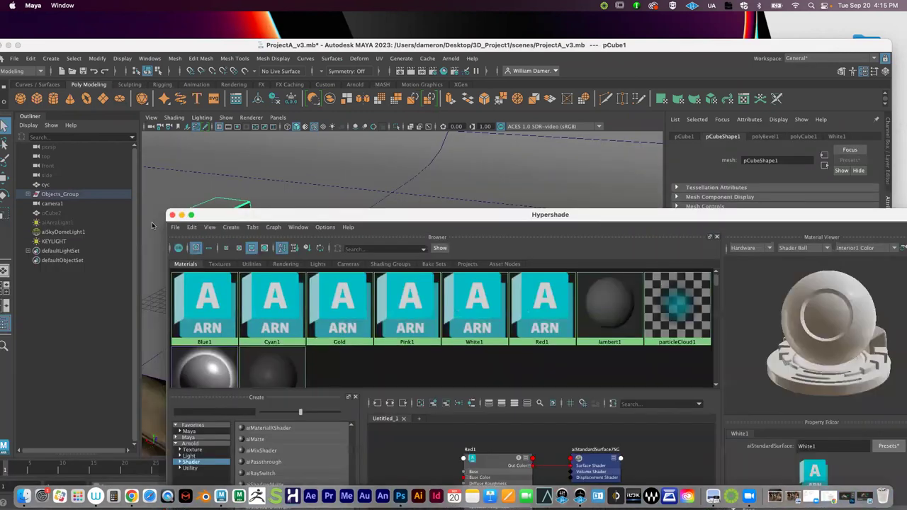
click(172, 215)
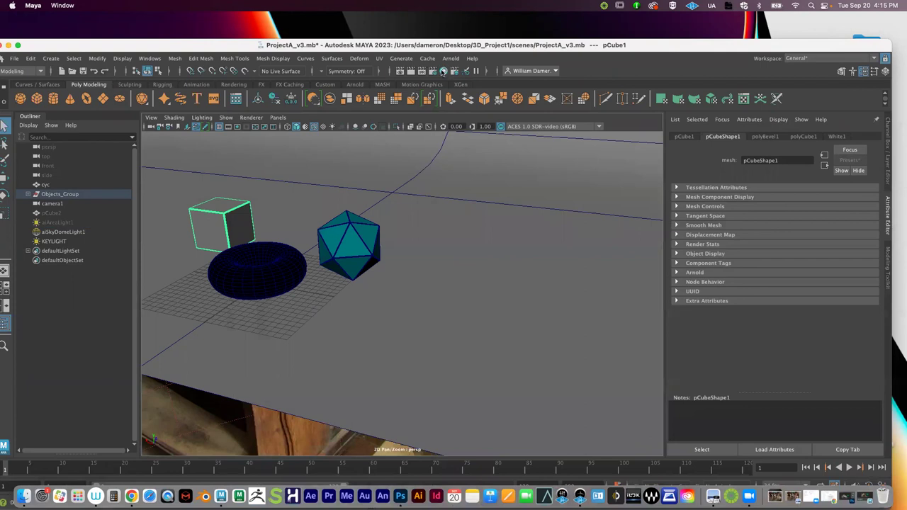
click(445, 72)
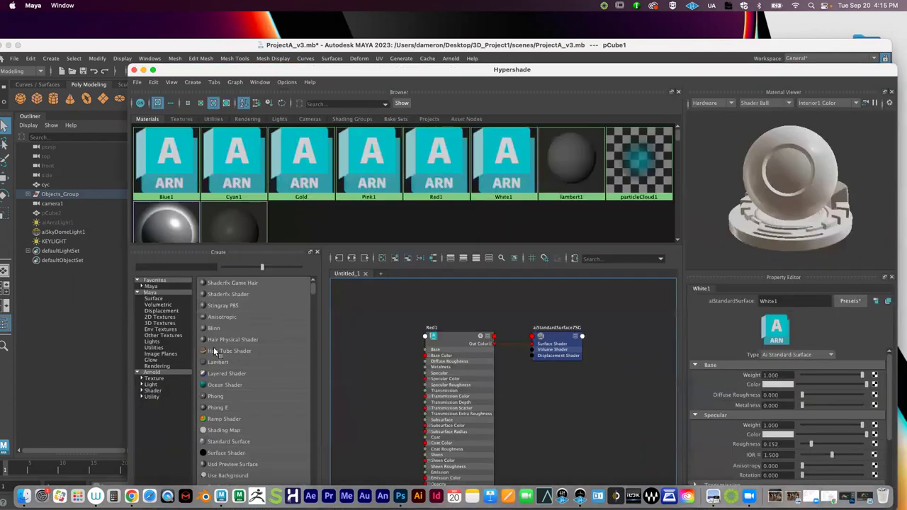
Create a new Arnold aiStandardSurface shader in Hypershade
click(137, 291)
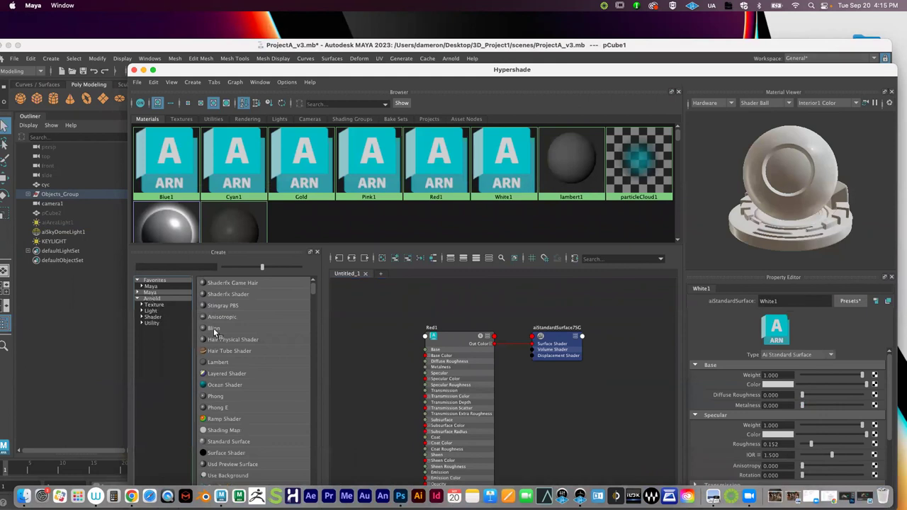
scroll(227, 375, down, 10)
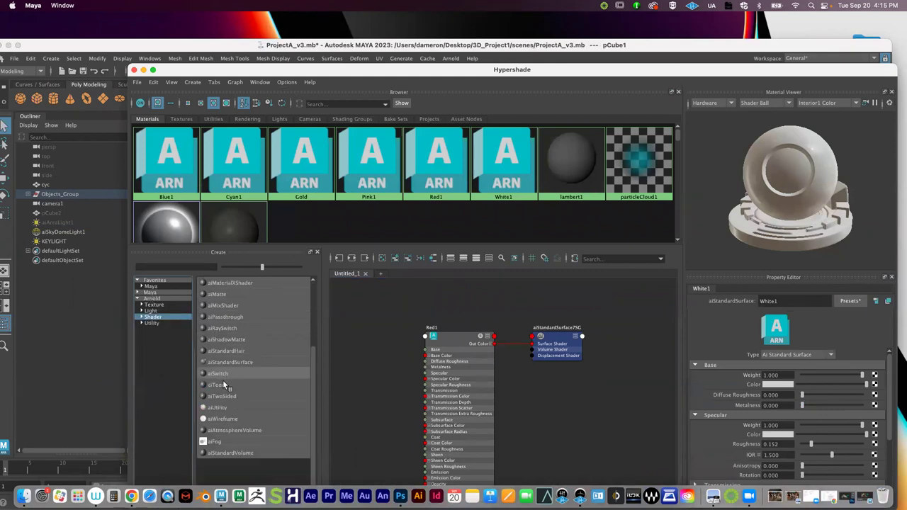
click(230, 362)
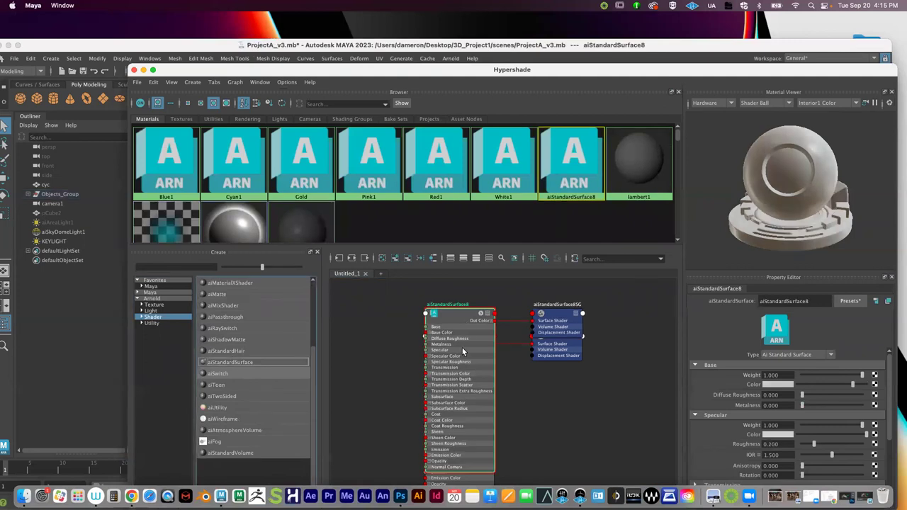
click(559, 151)
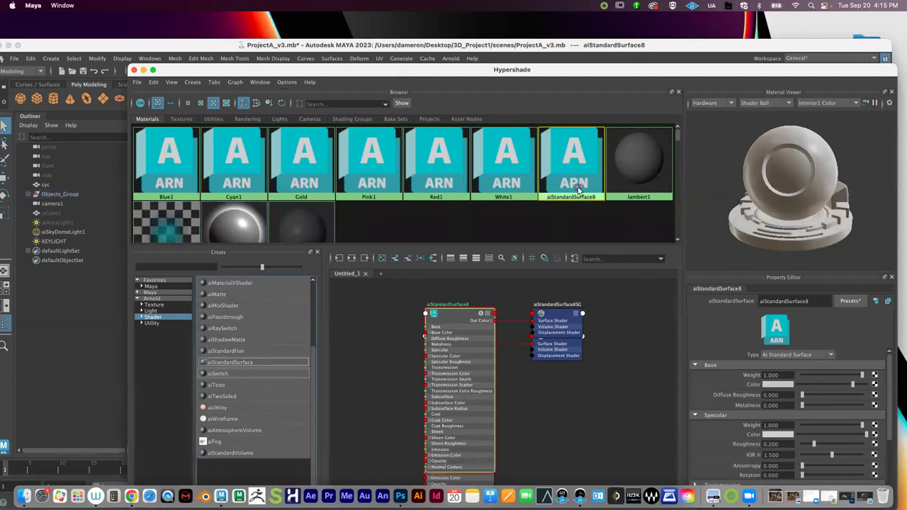
Rename the Red1 material as bronze
right_click(427, 170)
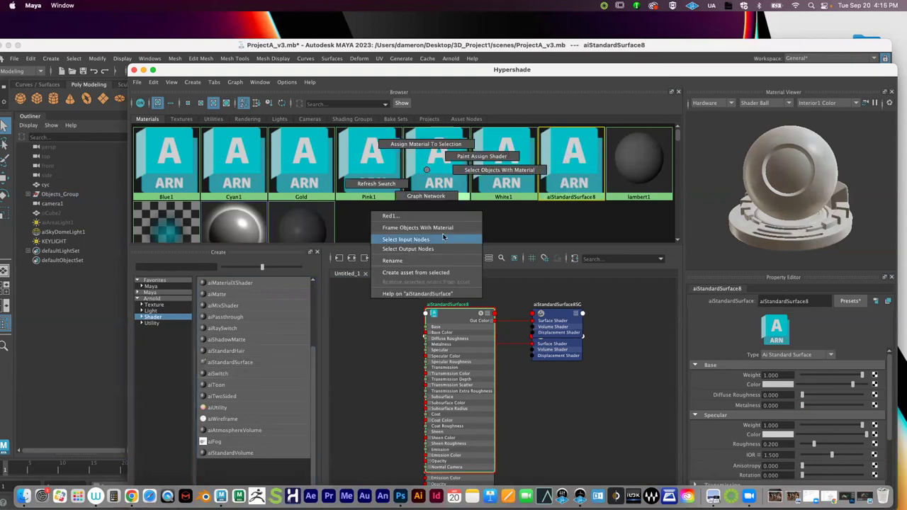
click(400, 260)
text(br)
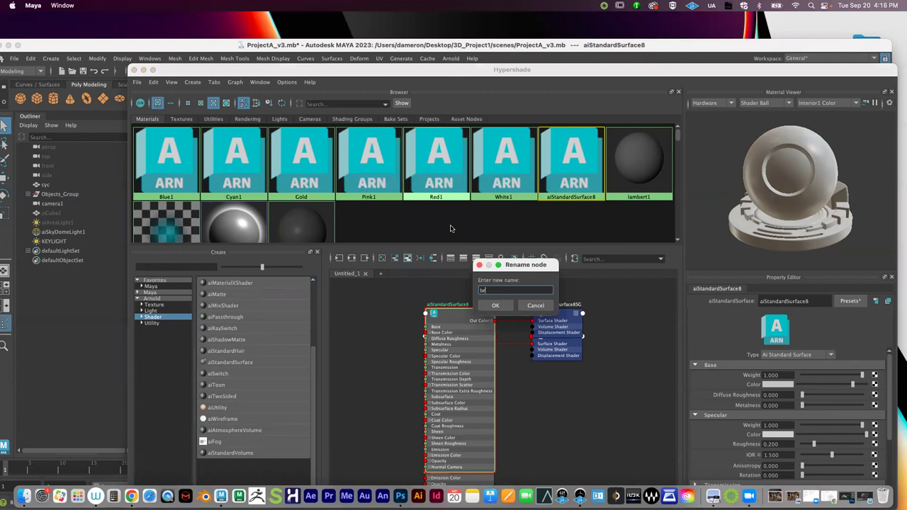
text(onze)
key(Return)
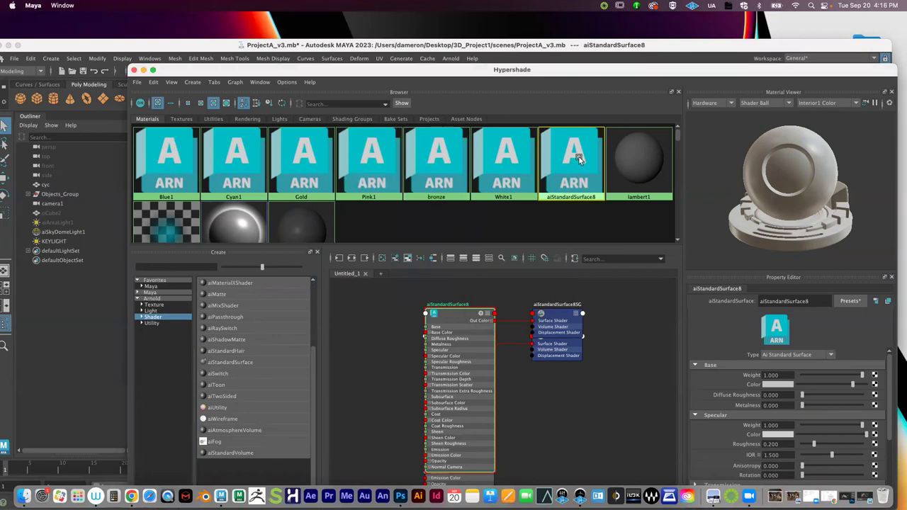
Rename the new aiStandardSurface material as Purple
double_click(804, 302)
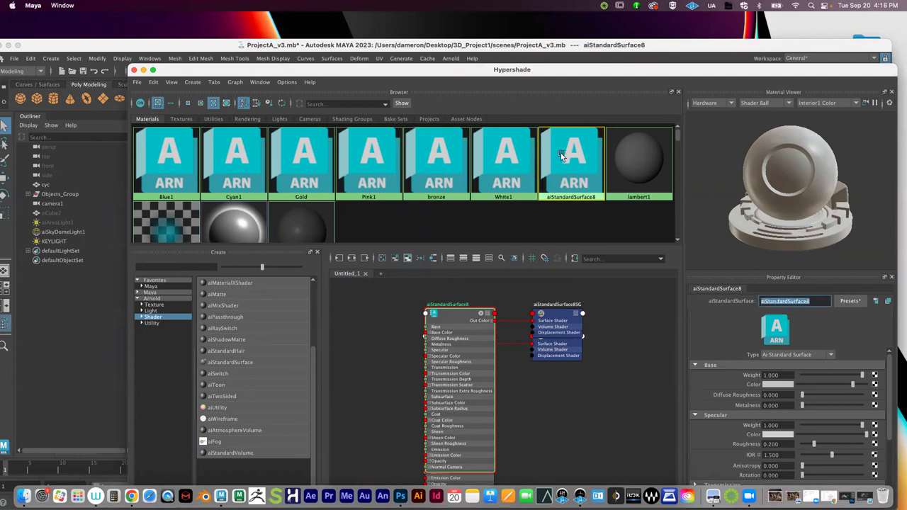
click(488, 169)
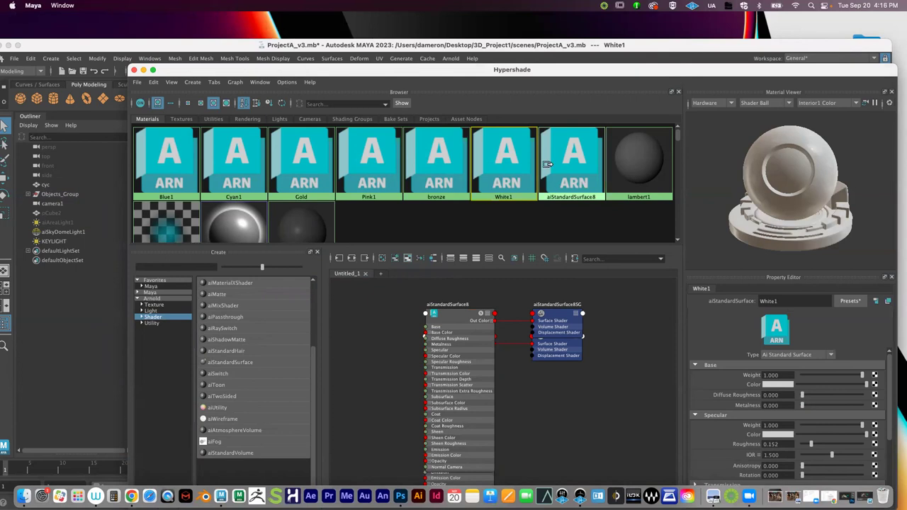
click(557, 184)
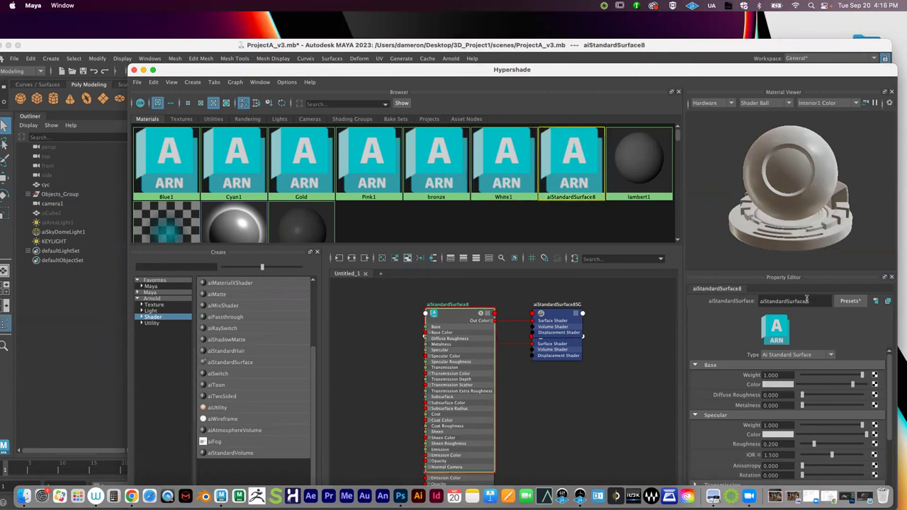
key(Tab)
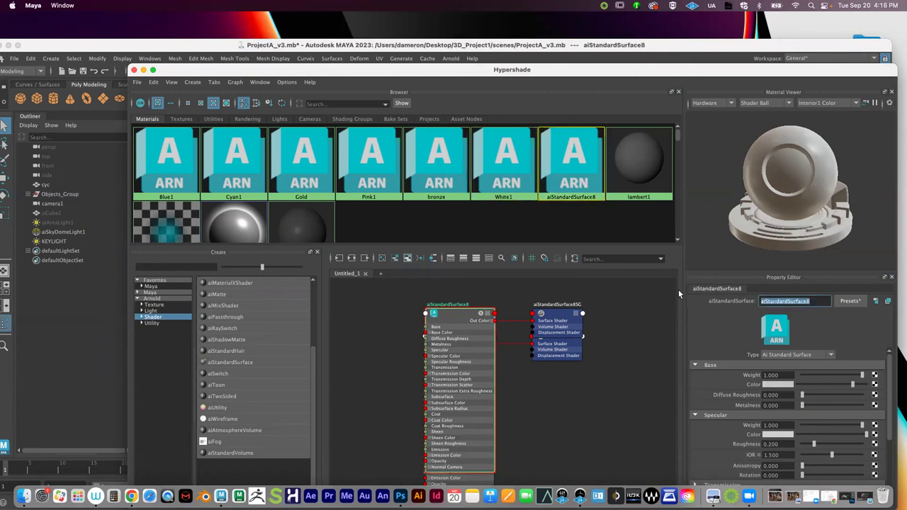
text(Purple)
Set the Purple material's base color to a magenta-purple with hue 285.517 and saturation 1.000
click(777, 386)
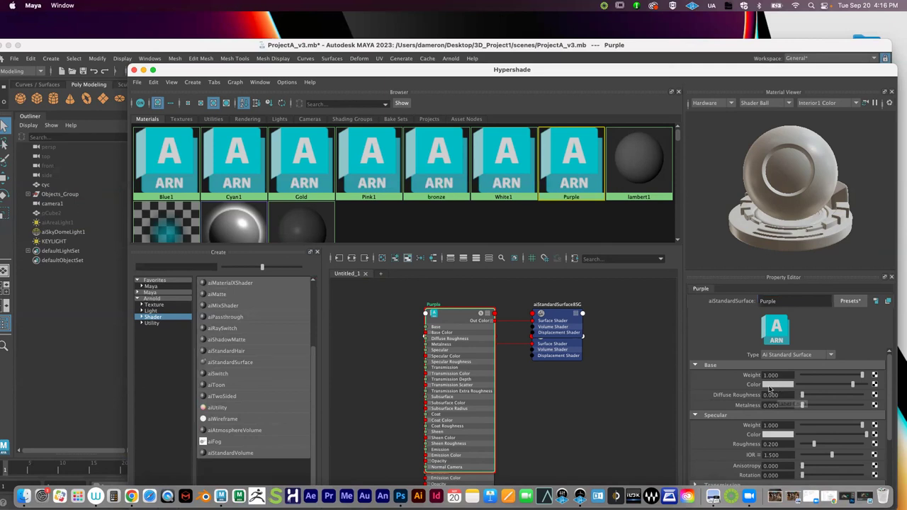
click(773, 388)
drag(784, 421, 804, 421)
click(787, 410)
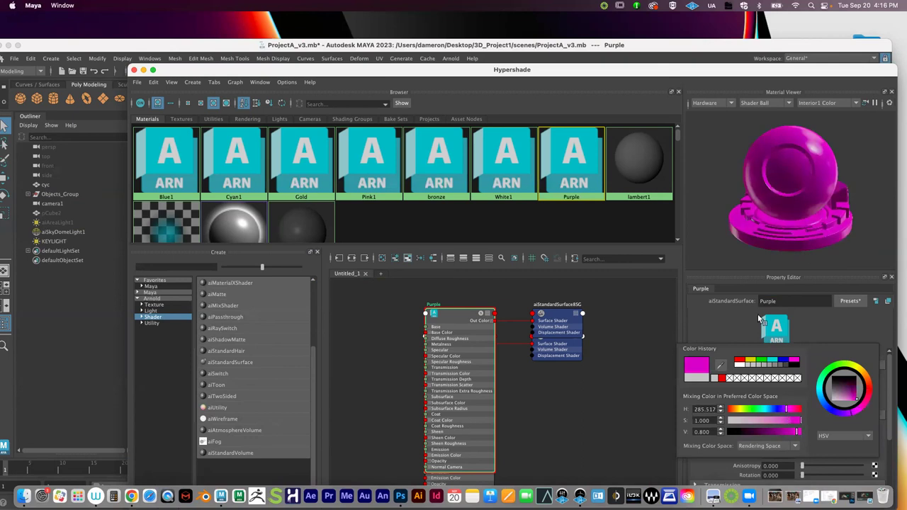
Raise the Purple material's metalness to 0.944 and lower its specular roughness slightly
drag(577, 69, 511, 17)
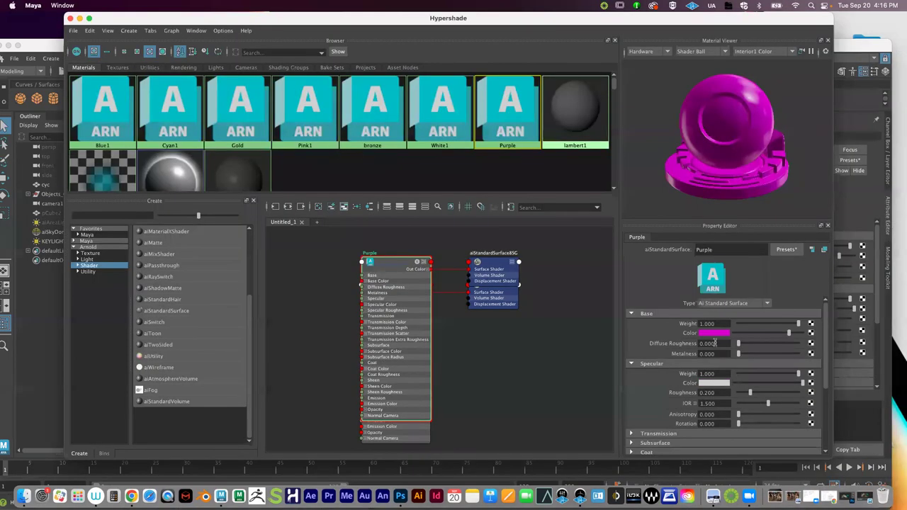
drag(754, 353, 795, 353)
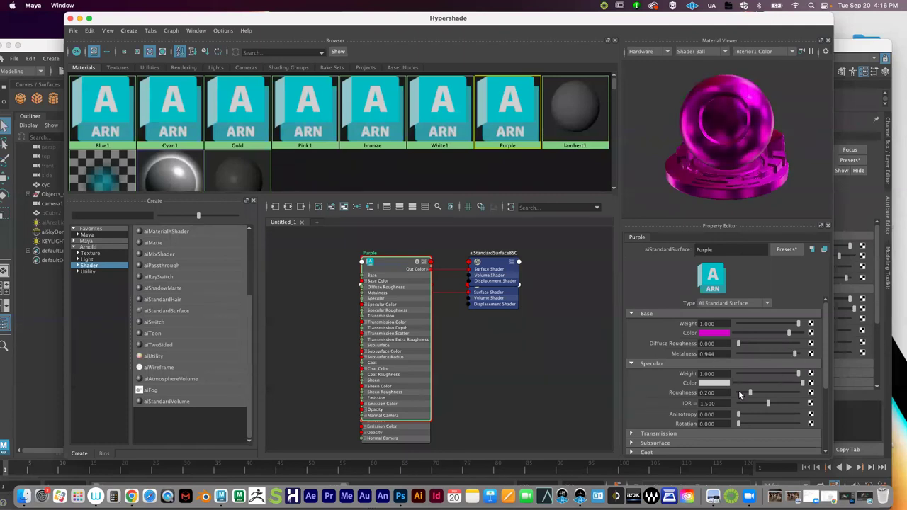
drag(750, 393, 742, 392)
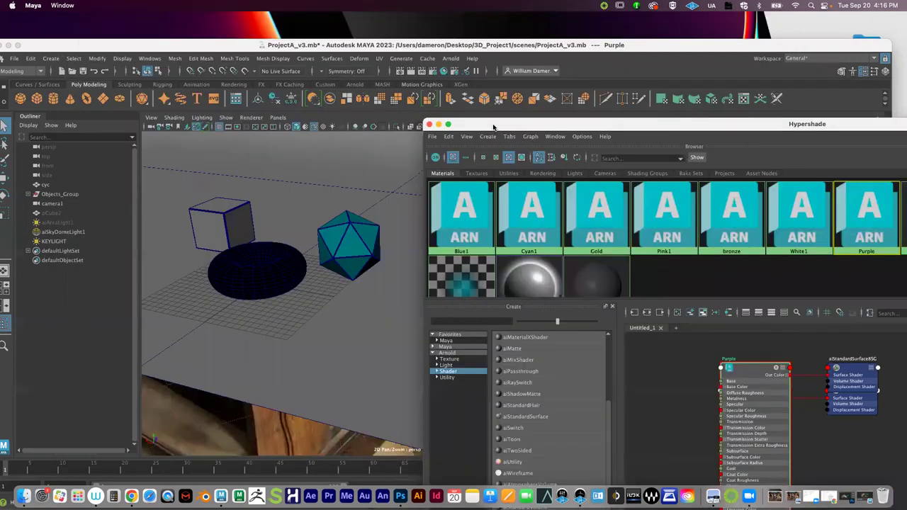
drag(145, 19, 503, 127)
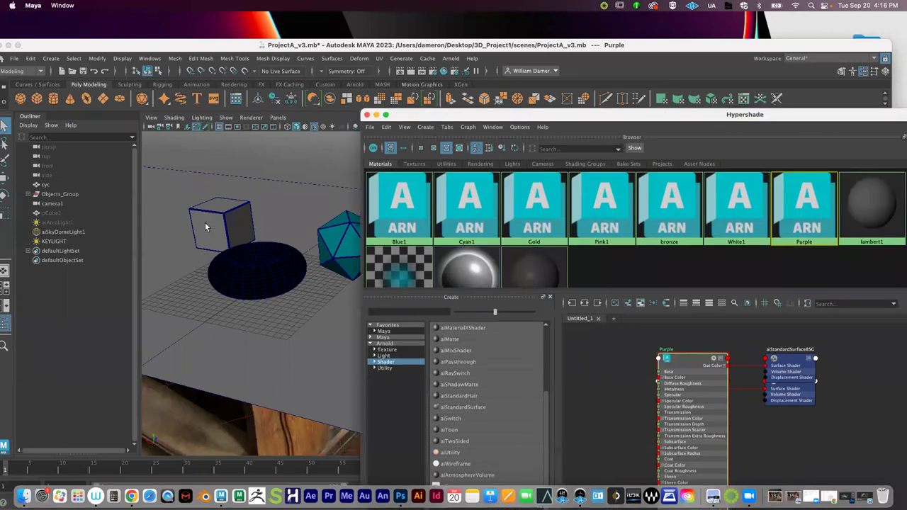
Assign the Purple Arnold material to the cube in the scene
click(213, 224)
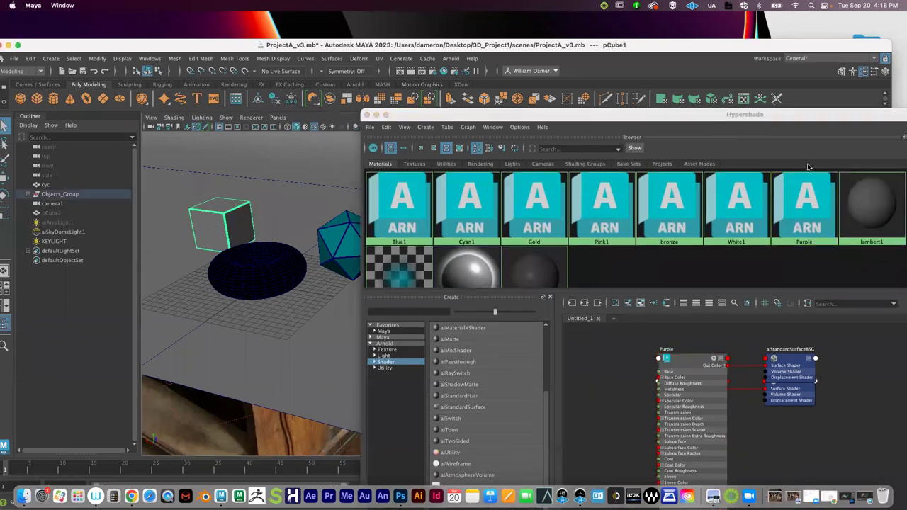
click(809, 213)
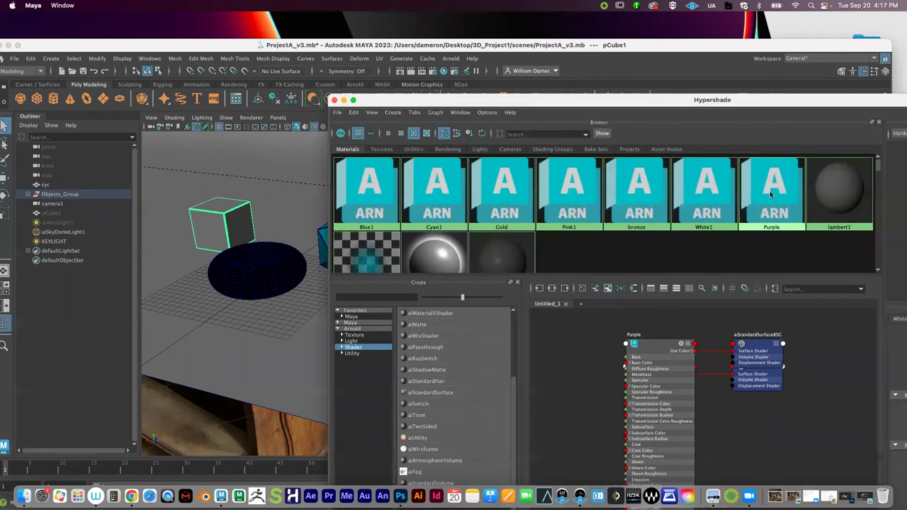
right_click(771, 193)
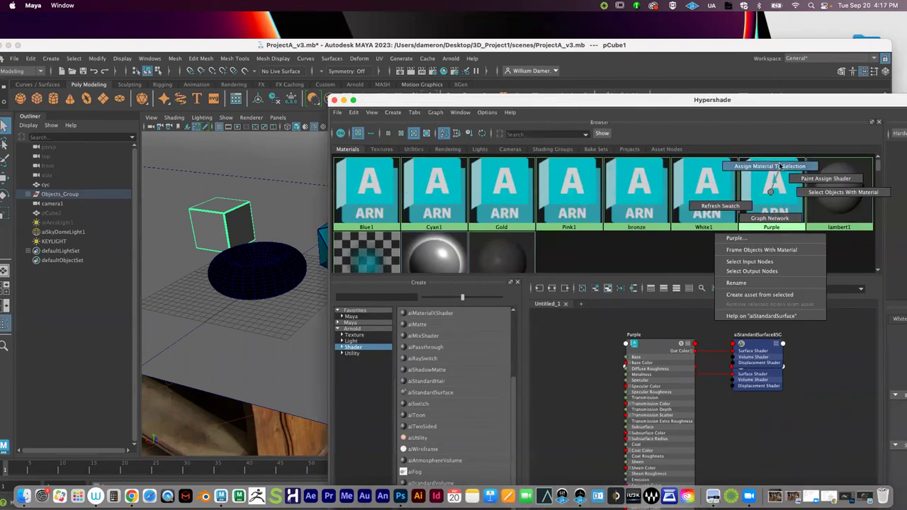
click(780, 167)
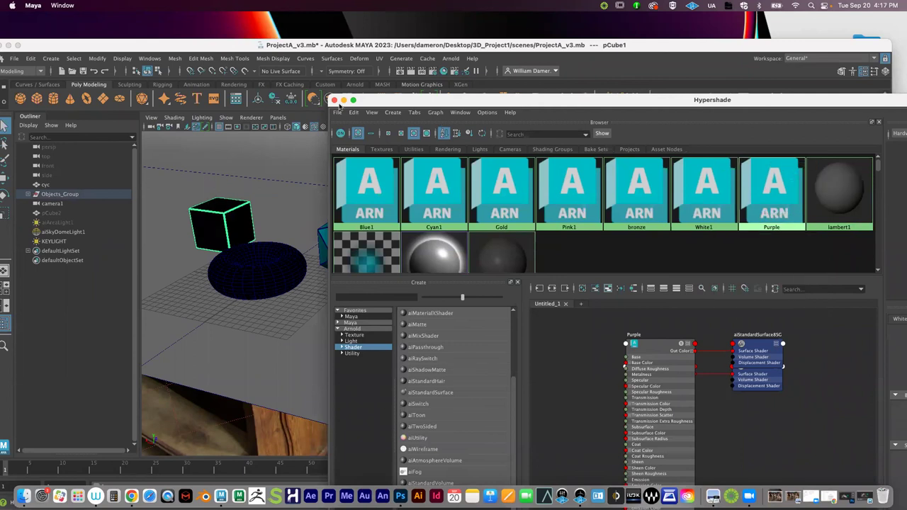
Minimize Hypershade, restore the Arnold RenderView to check the updated render, and move it clear of the viewport
click(344, 100)
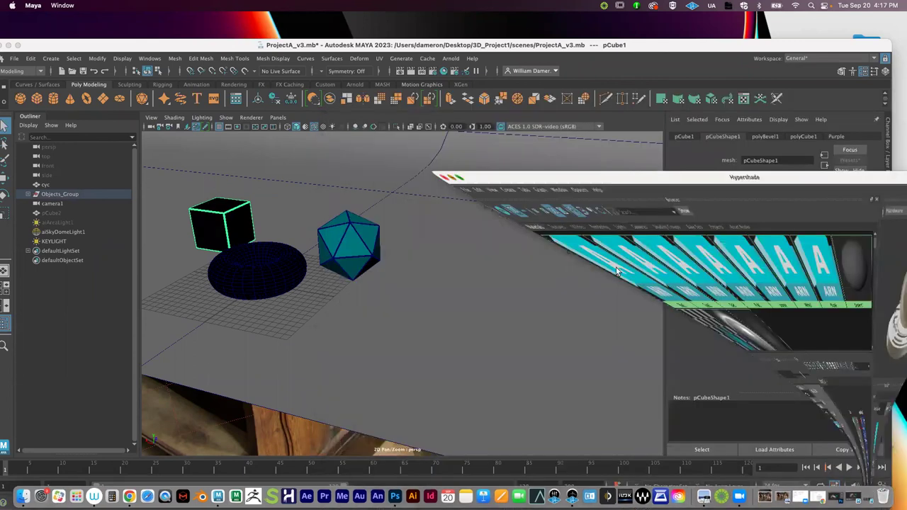
click(849, 497)
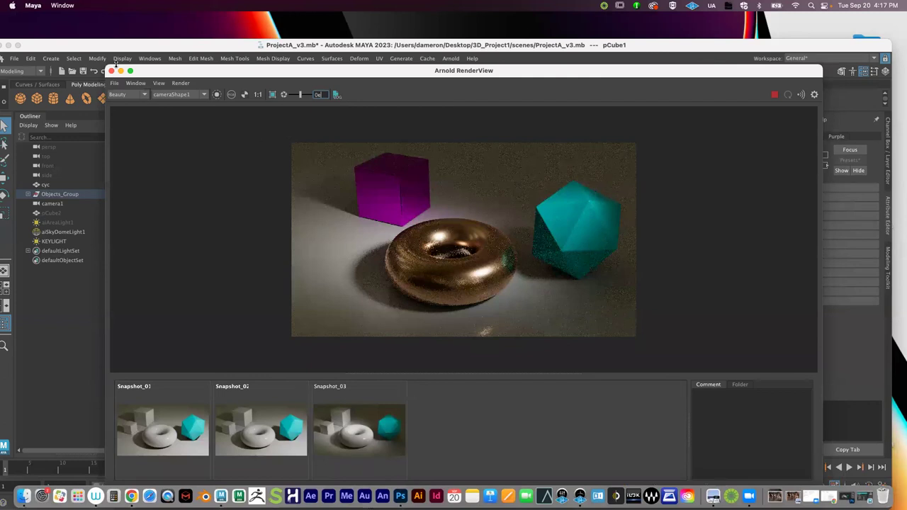
drag(135, 71, 595, 303)
Reopen Hypershade alongside the Arnold RenderView and assign the Blue1 material to the cyc backdrop
scroll(284, 324, down, 3)
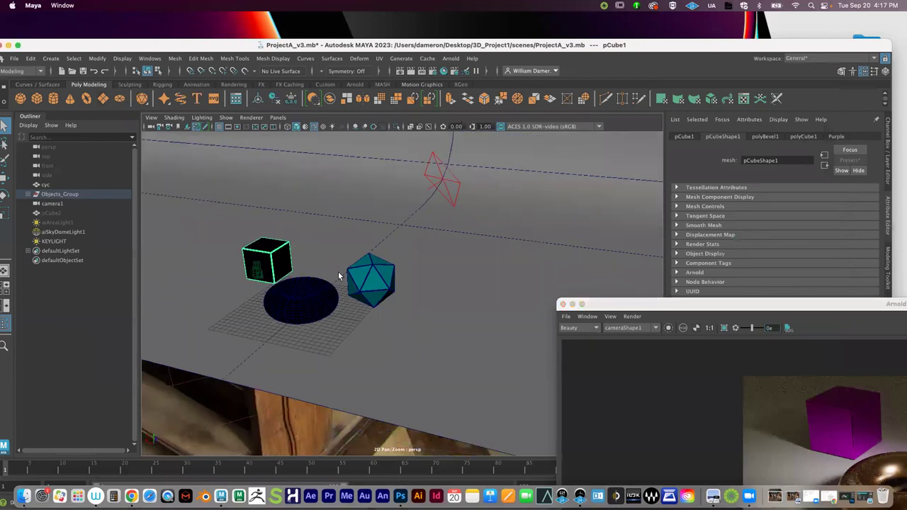
scroll(355, 276, down, 1)
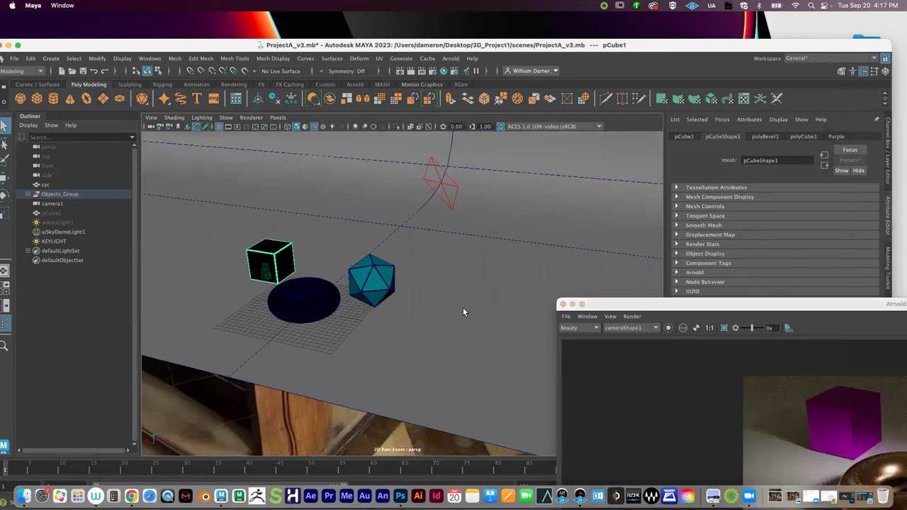
click(305, 222)
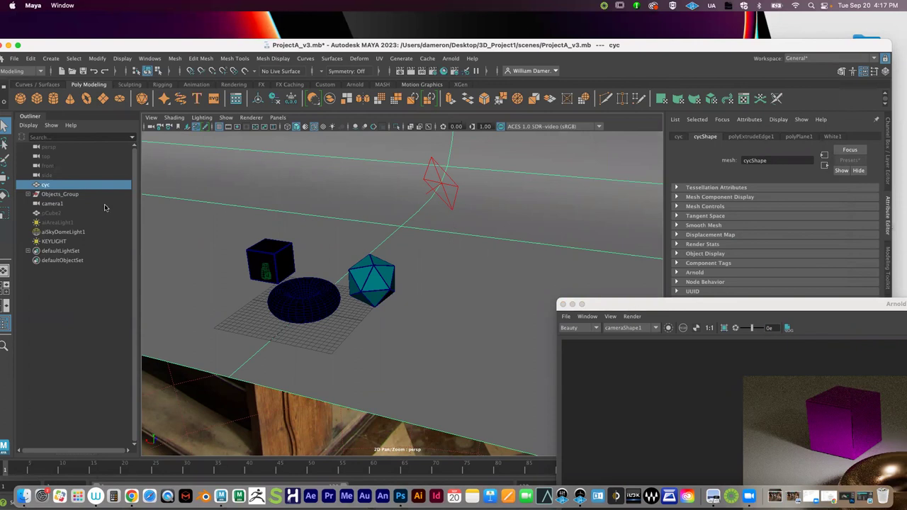
double_click(730, 304)
drag(425, 227, 284, 358)
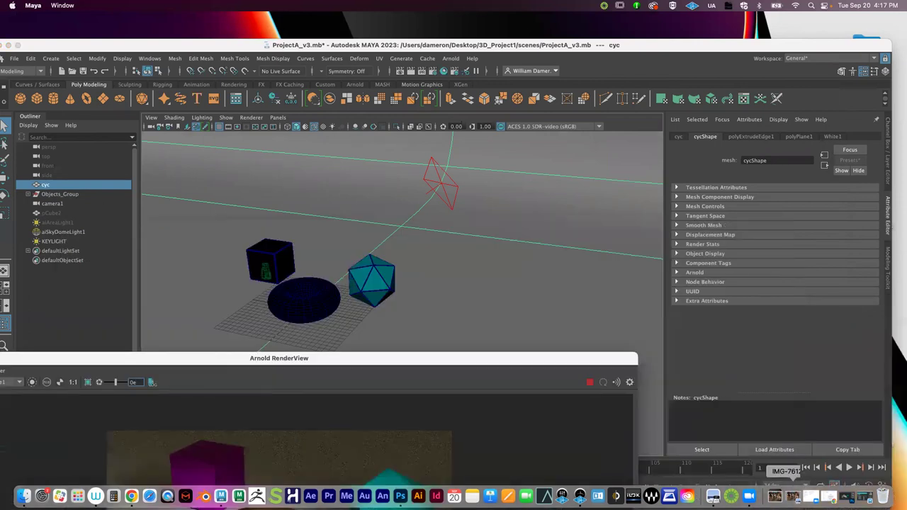
click(787, 496)
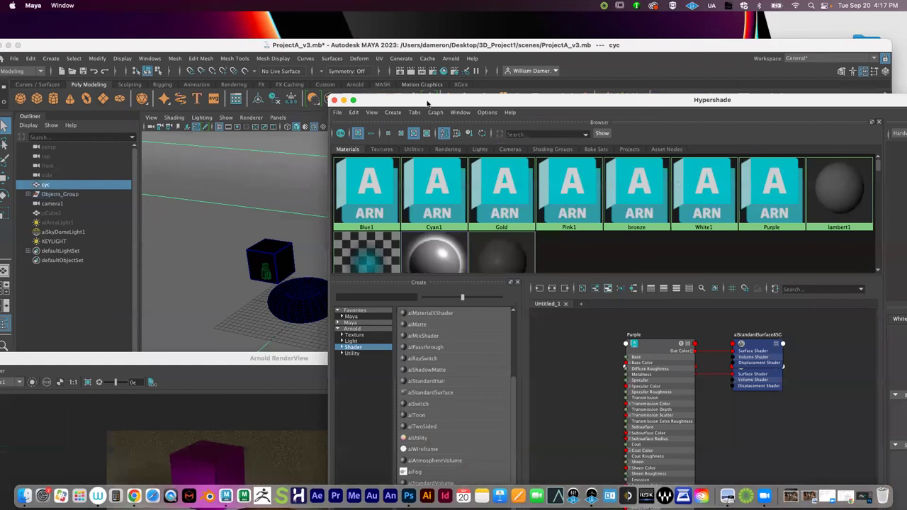
drag(430, 103, 359, 58)
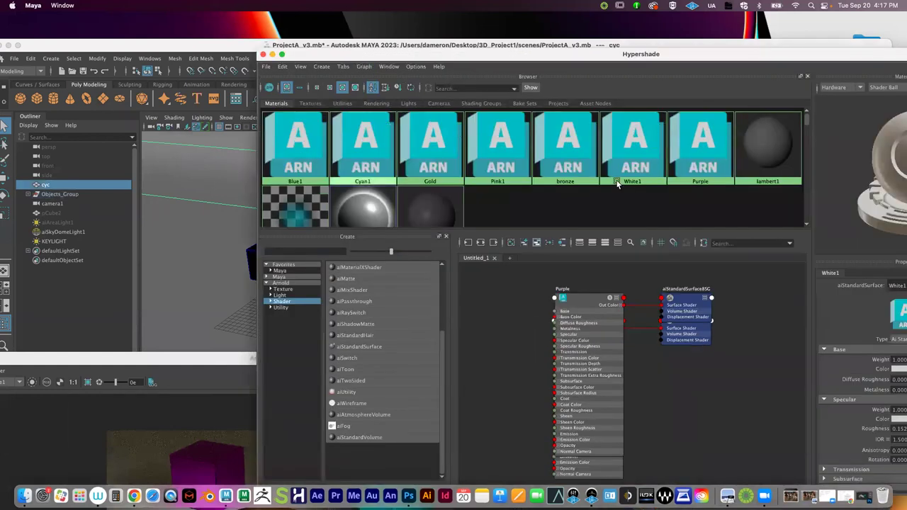
right_click(299, 150)
right_drag(300, 150, 307, 128)
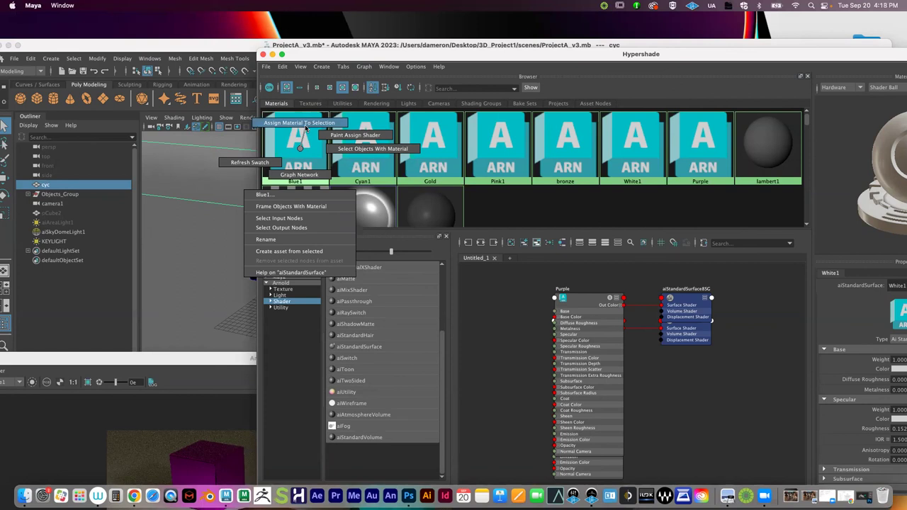
right_drag(305, 133, 305, 136)
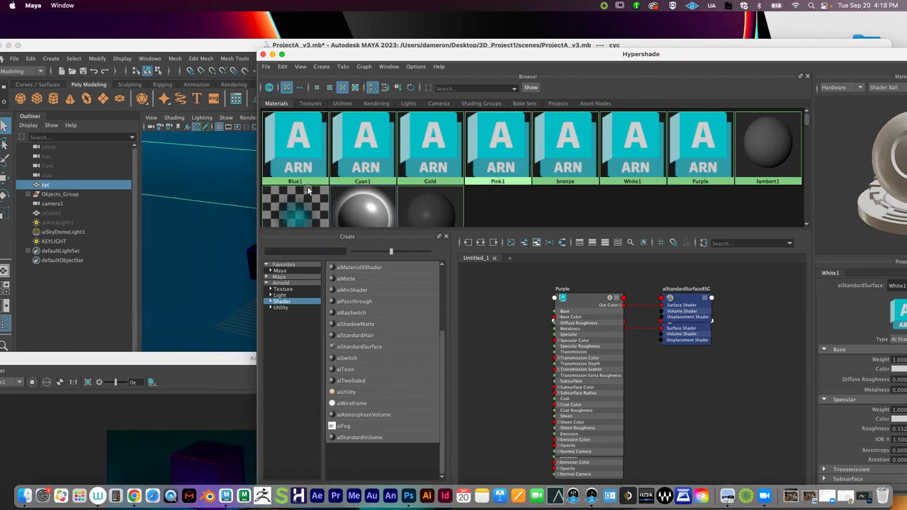
click(299, 145)
right_drag(299, 145, 301, 121)
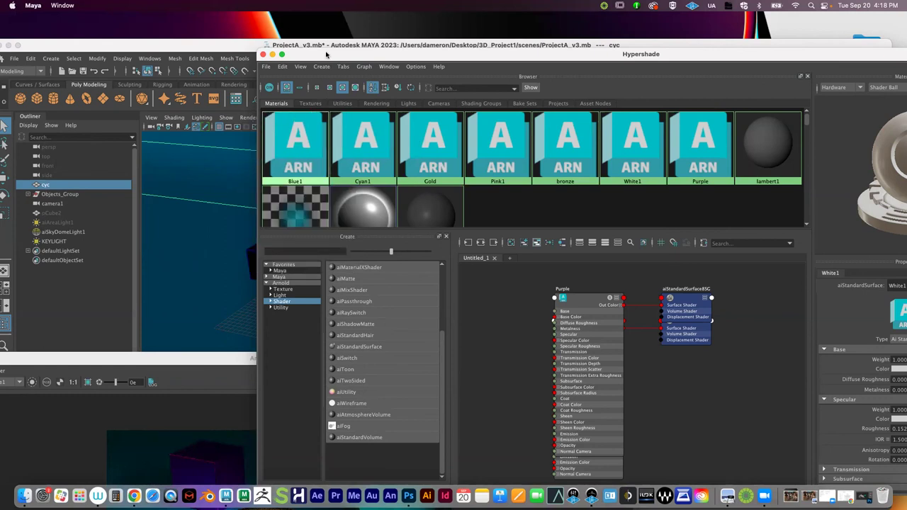